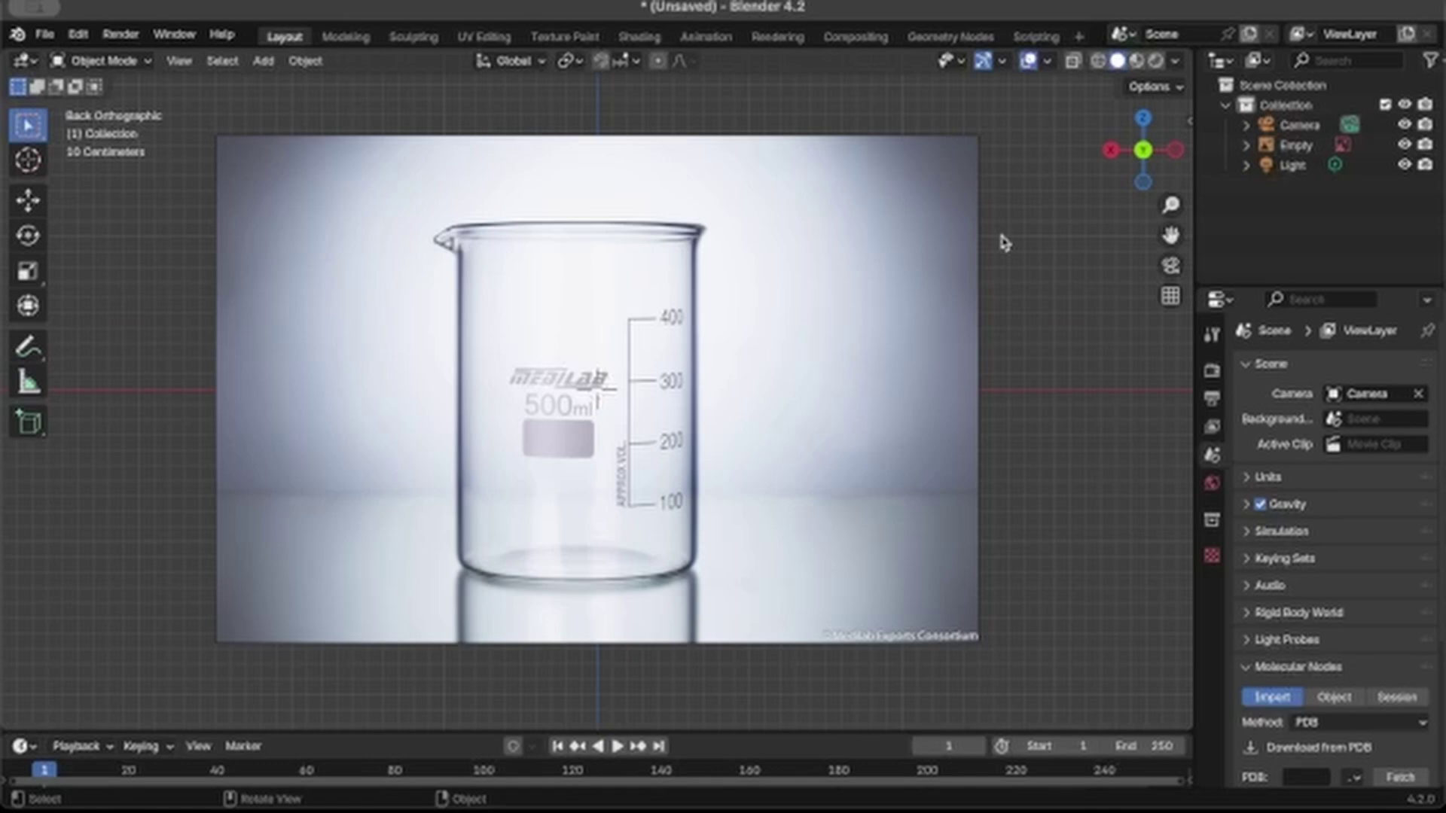
Step: Add a mesh circle and move it down along Z about 1.25 m to the base of the reference beaker
{"action": "key", "text": "shift+a"}
{"action": "mouse_move", "coordinate": [765, 358]}
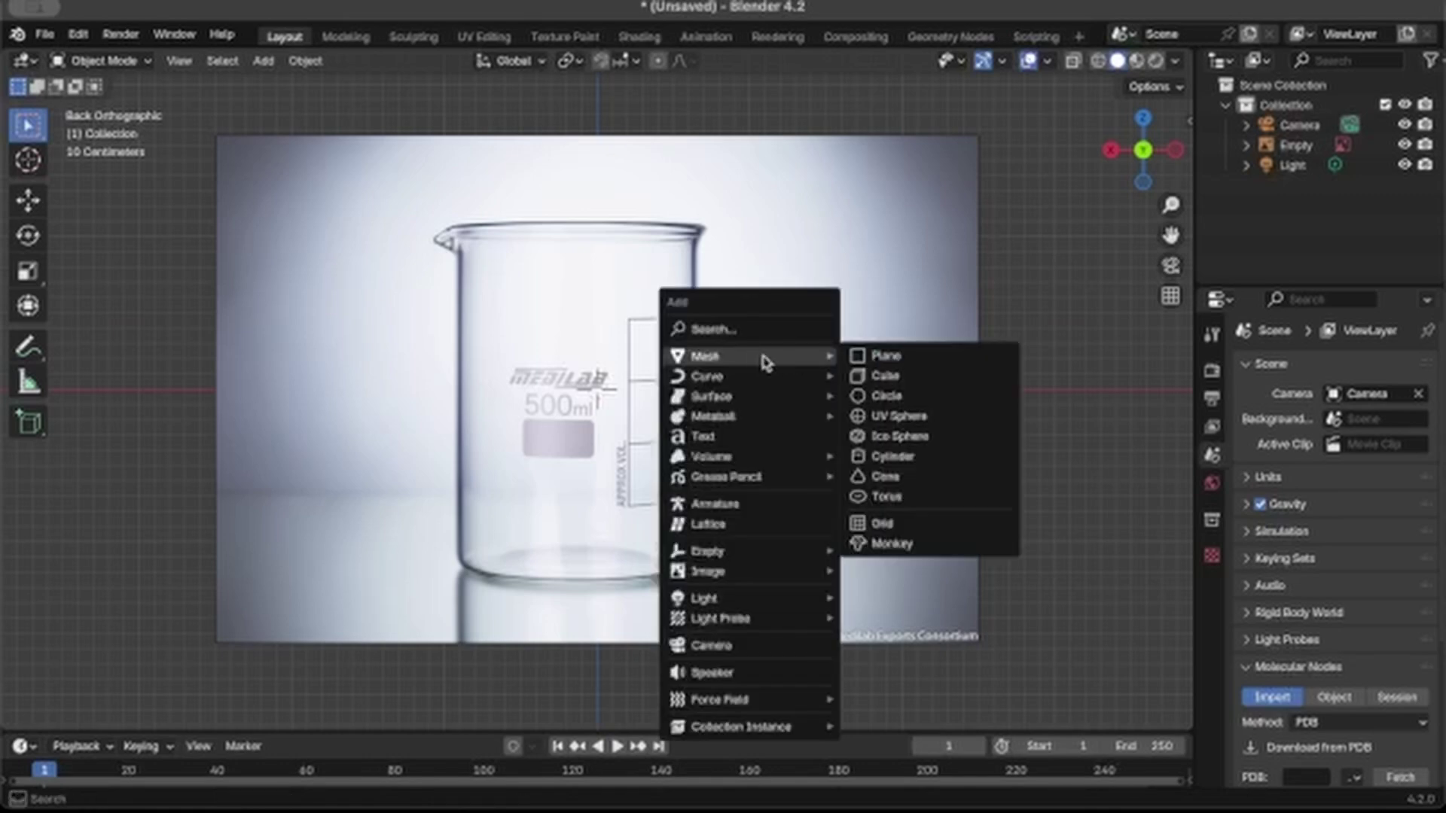
{"action": "left_click", "coordinate": [881, 393]}
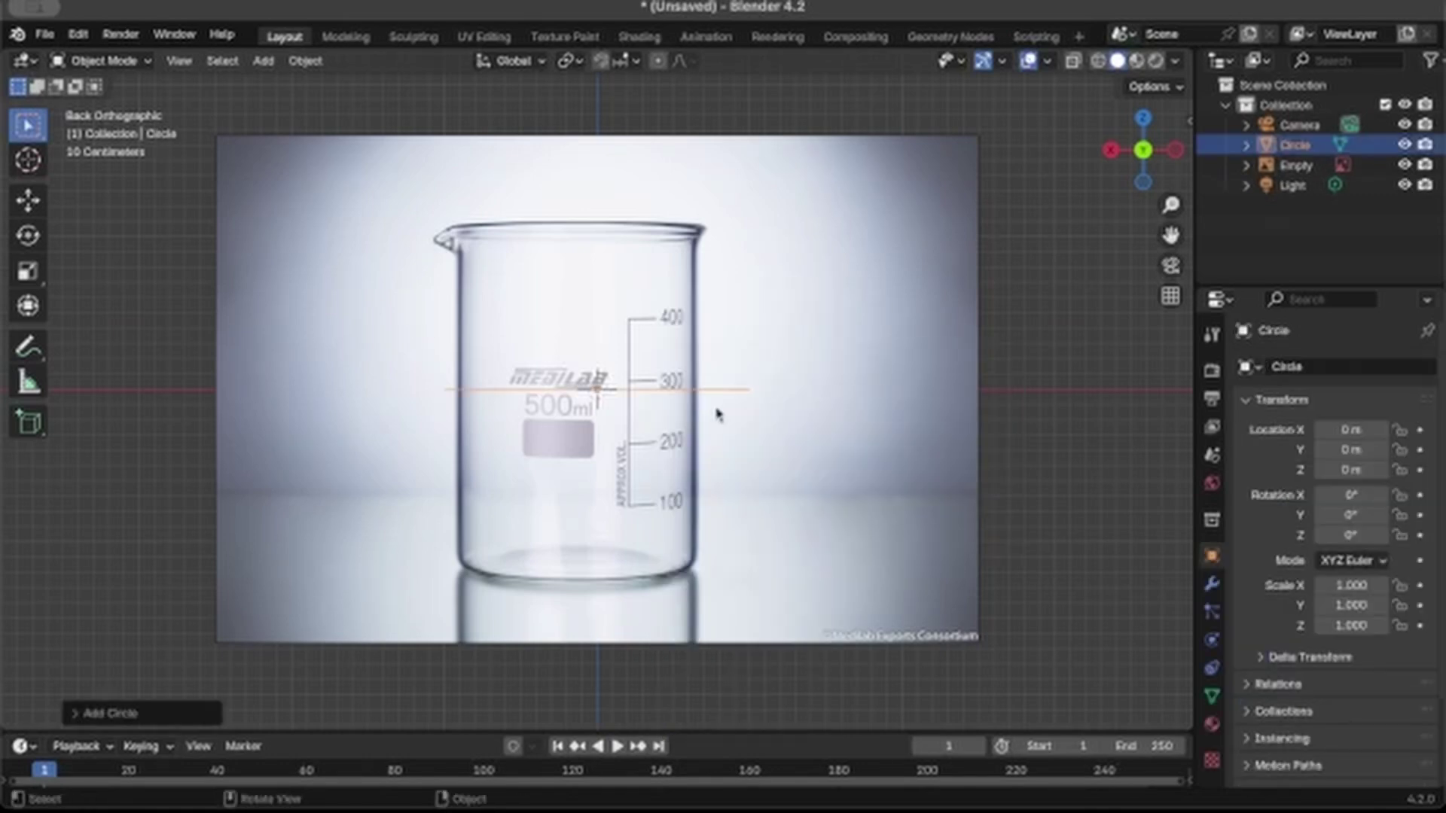
{"action": "key", "text": "g"}
{"action": "key", "text": "z"}
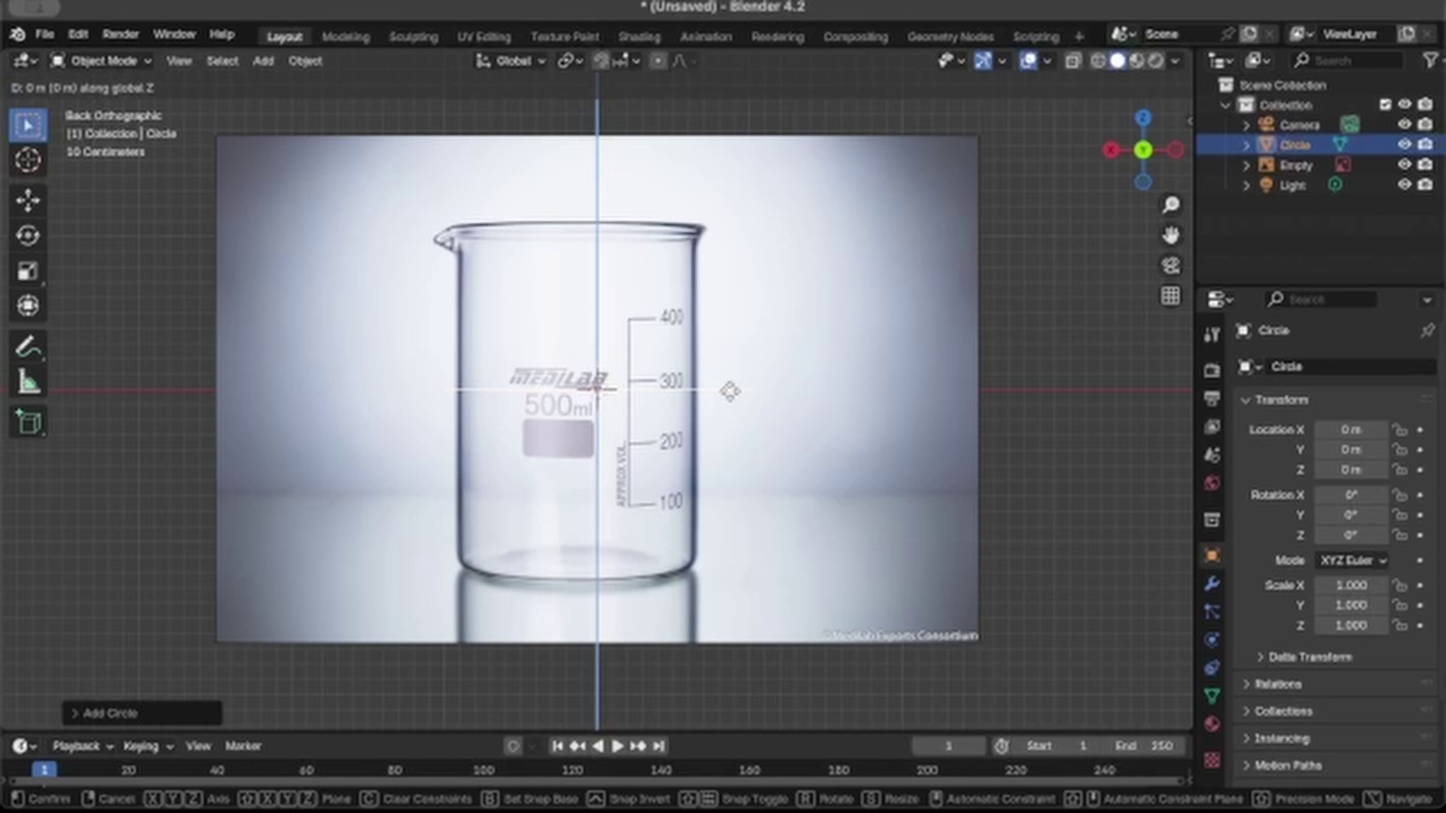
{"action": "left_click", "coordinate": [732, 582]}
Step: Scale the circle to about 0.796 and shift it about 0.145 m along X to match the beaker's base width
{"action": "key", "text": "s"}
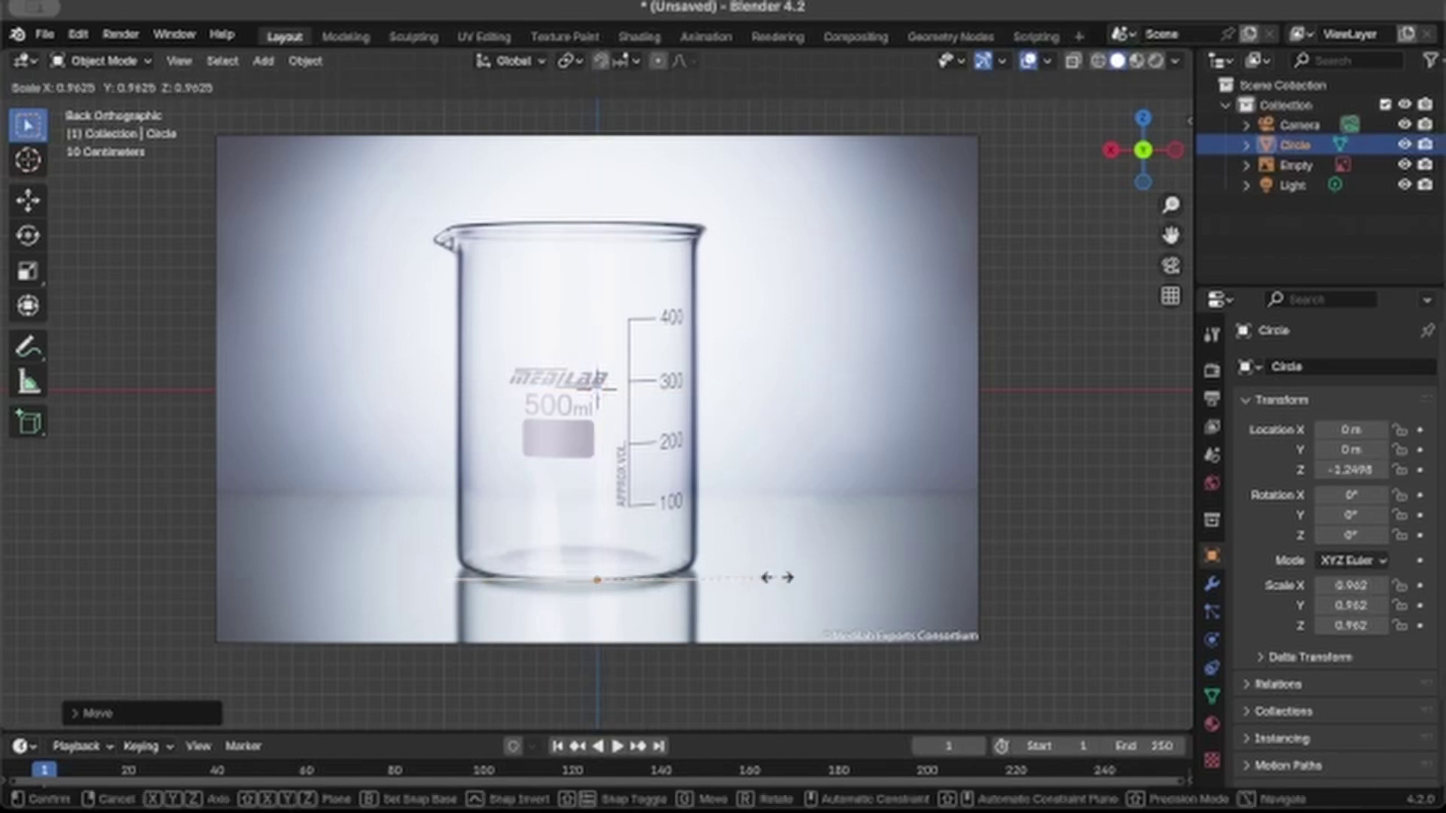
{"action": "left_click", "coordinate": [748, 585]}
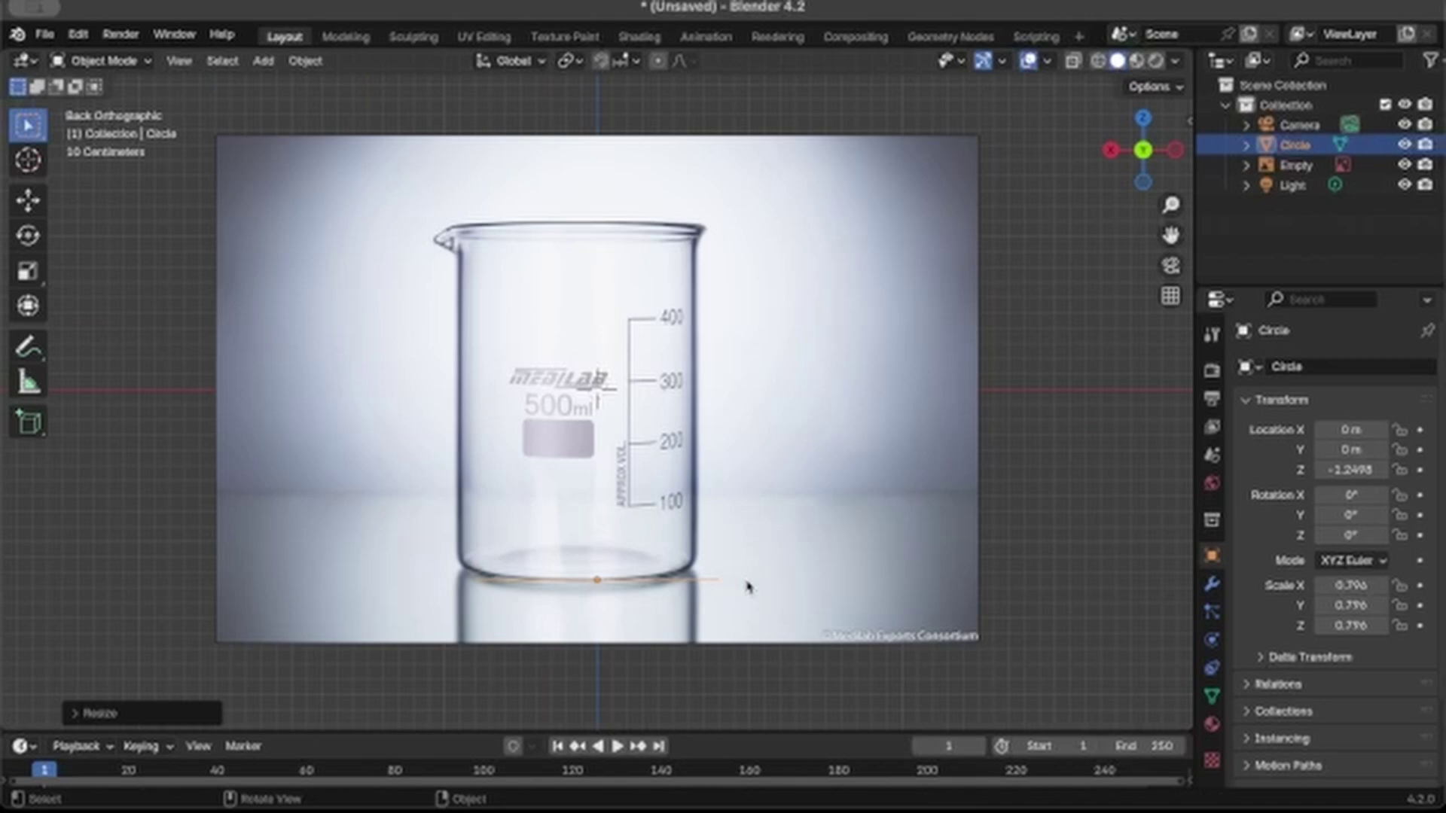
{"action": "key", "text": "g"}
{"action": "key", "text": "x"}
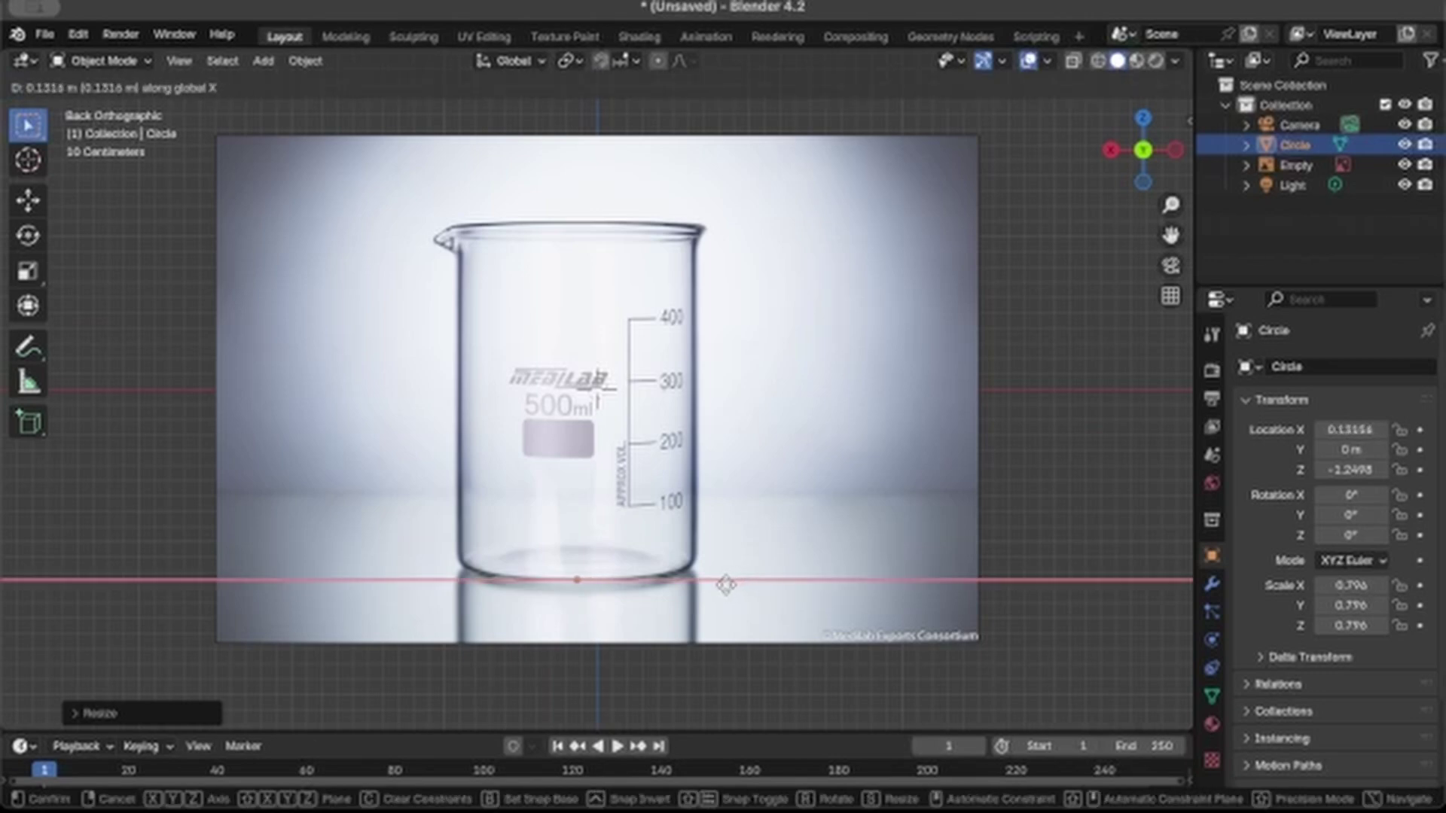
{"action": "left_click", "coordinate": [726, 591]}
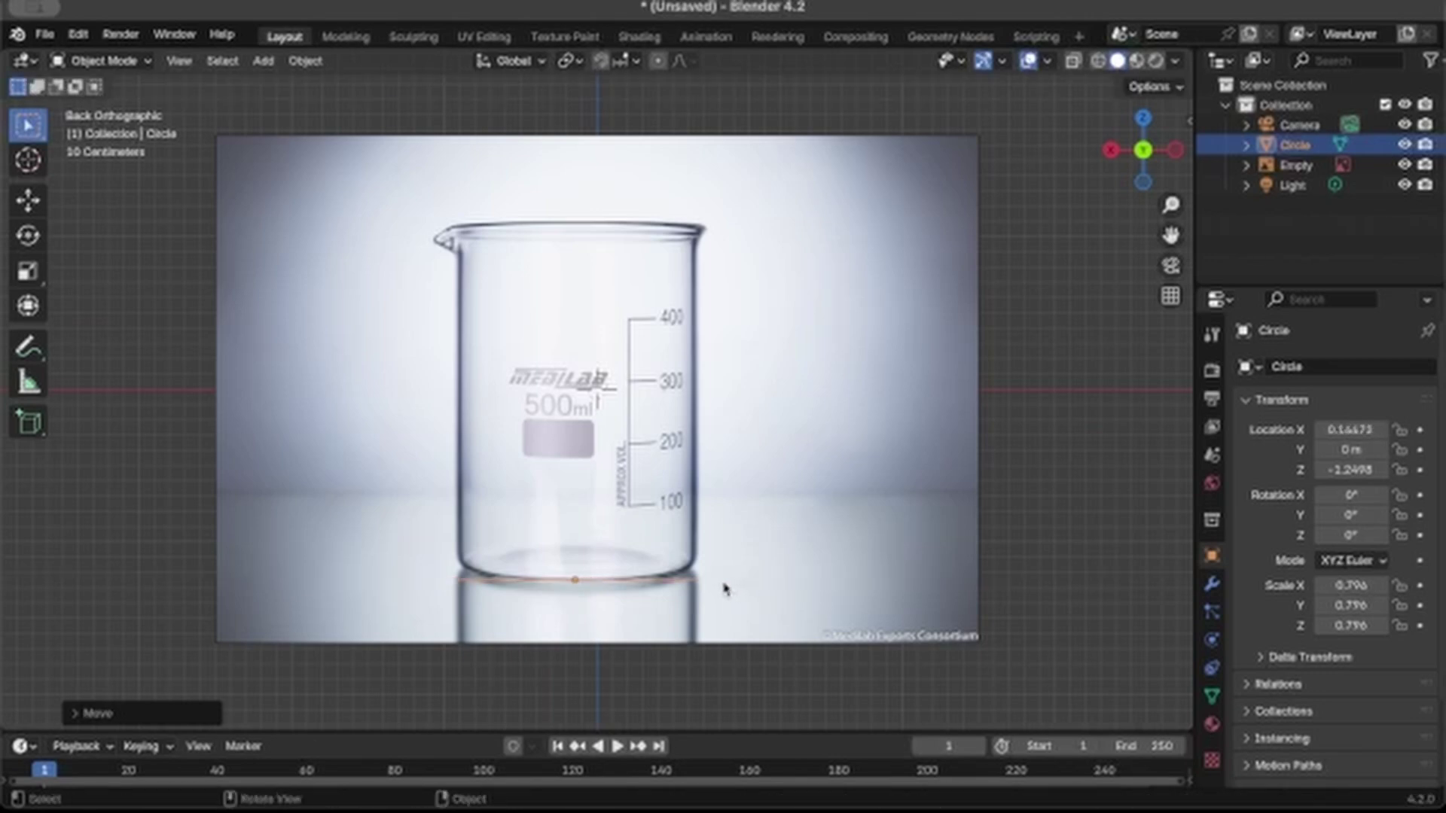
Step: In Edit Mode, extrude the circle up along Z in three sections: to mid-height, about 0.87 m further, and about 0.18 m to the rim
{"action": "key", "text": "Tab"}
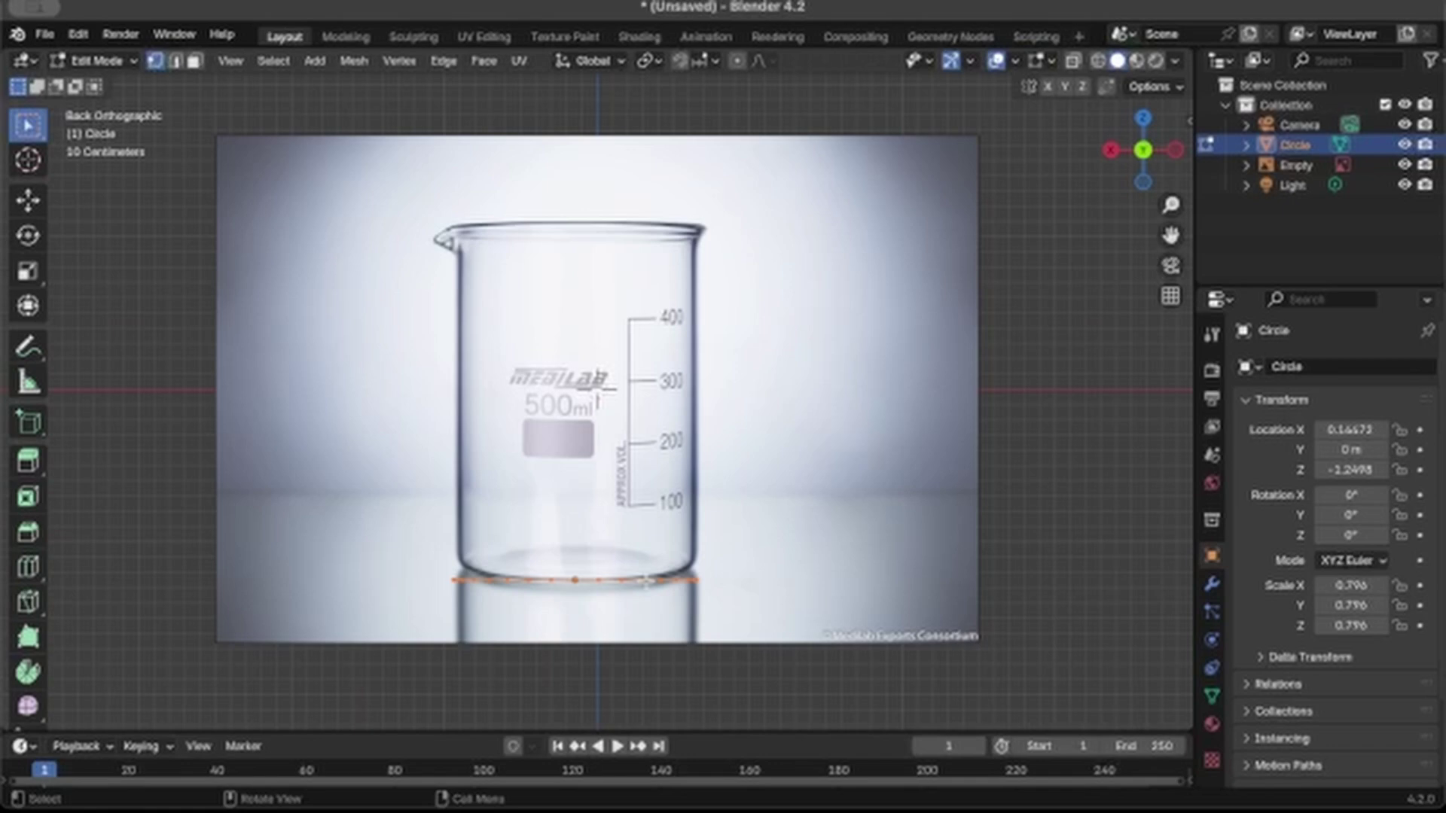
{"action": "key", "text": "g"}
{"action": "key", "text": "z"}
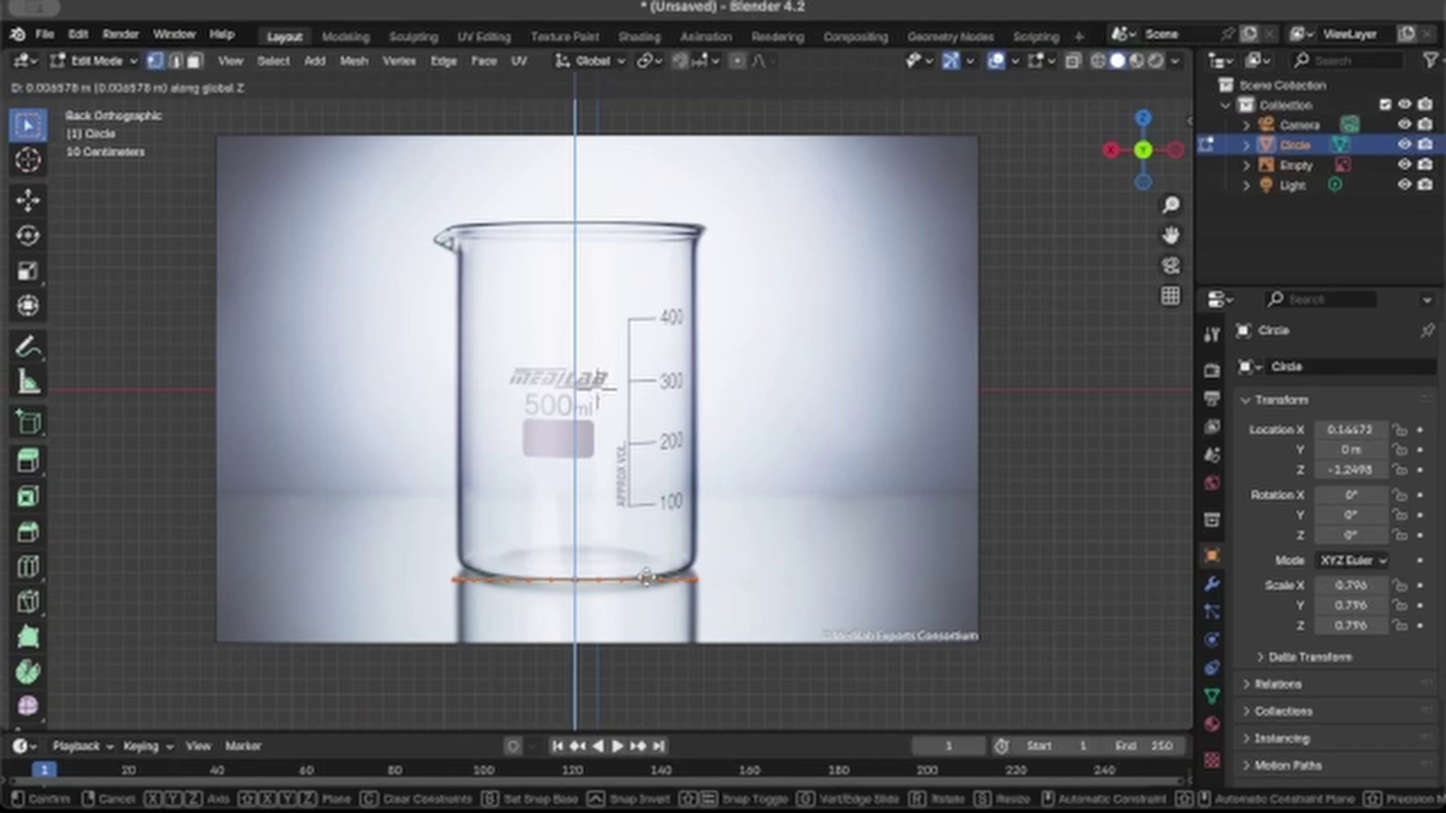
{"action": "left_click", "coordinate": [642, 390]}
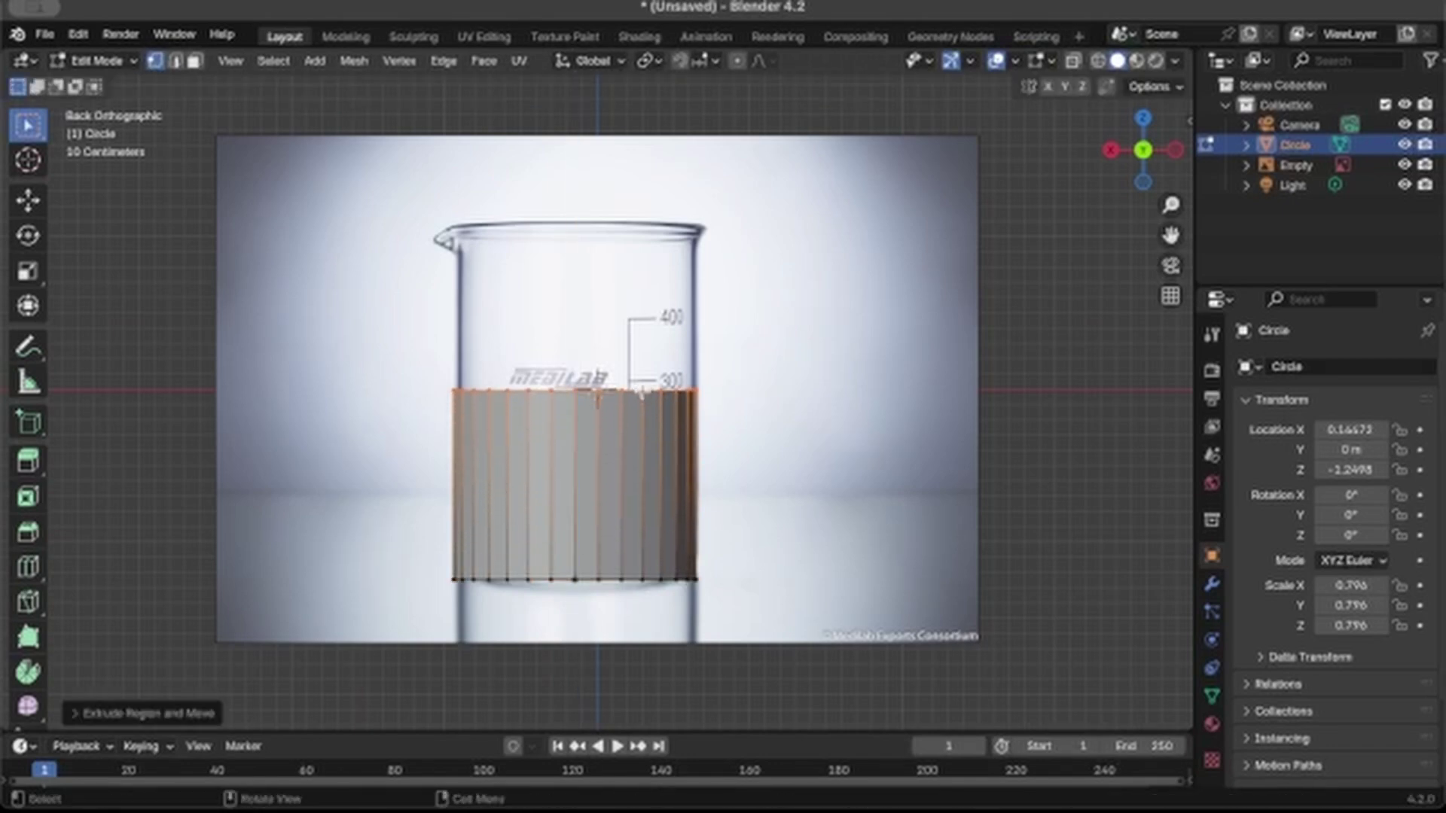
{"action": "key", "text": "e"}
{"action": "key", "text": "z"}
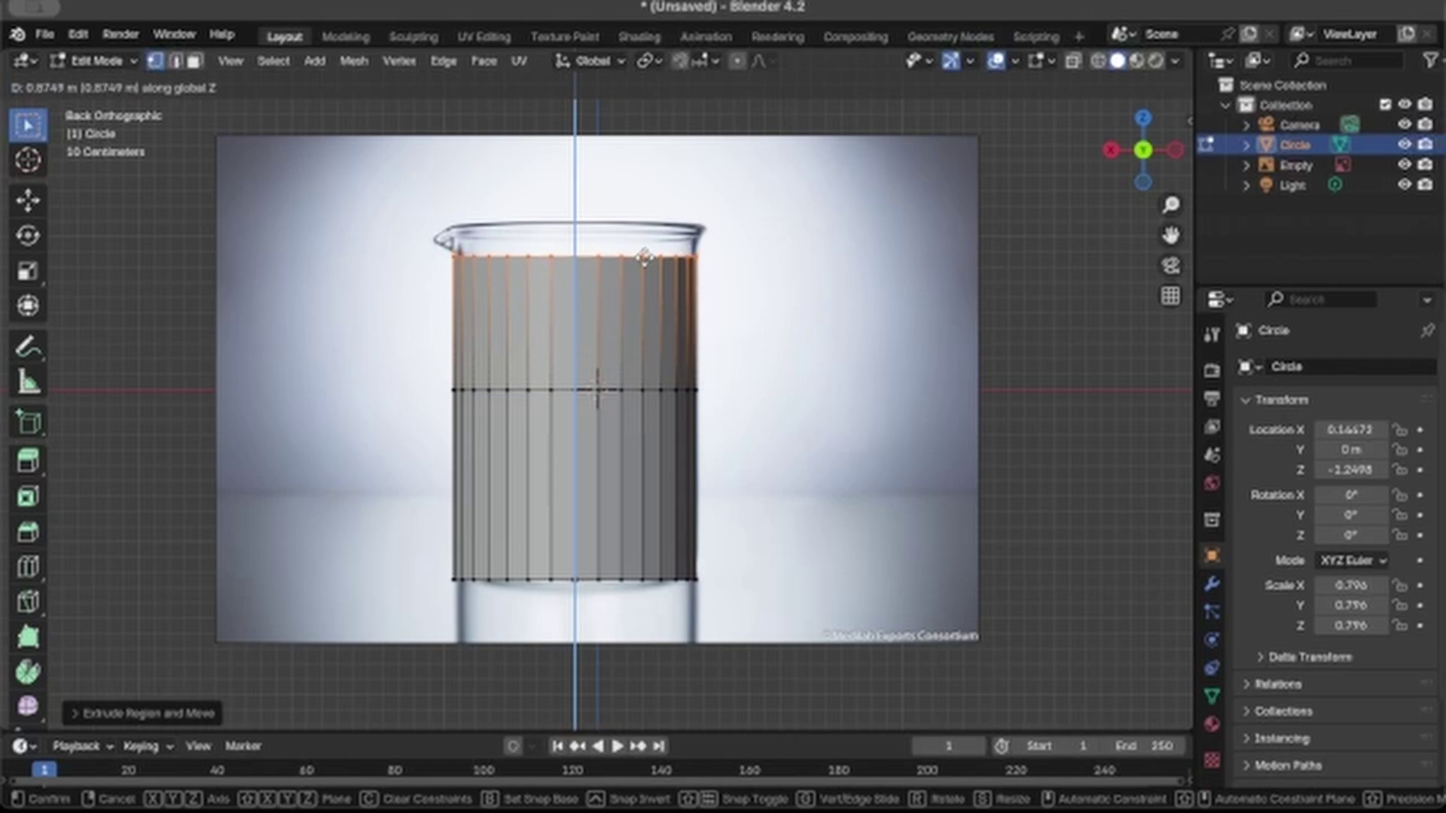
{"action": "left_click", "coordinate": [643, 259]}
{"action": "key", "text": "e"}
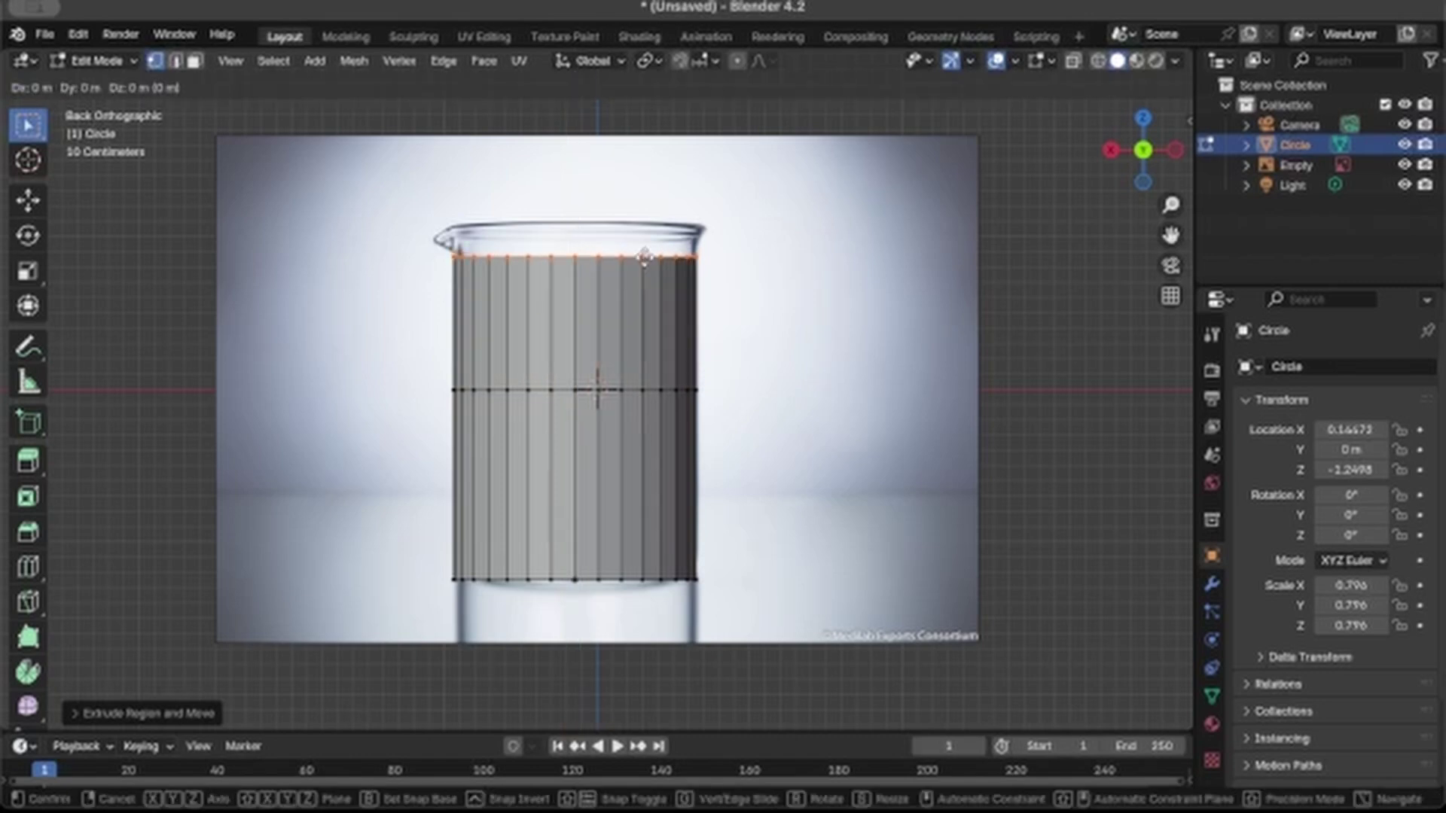
{"action": "key", "text": "z"}
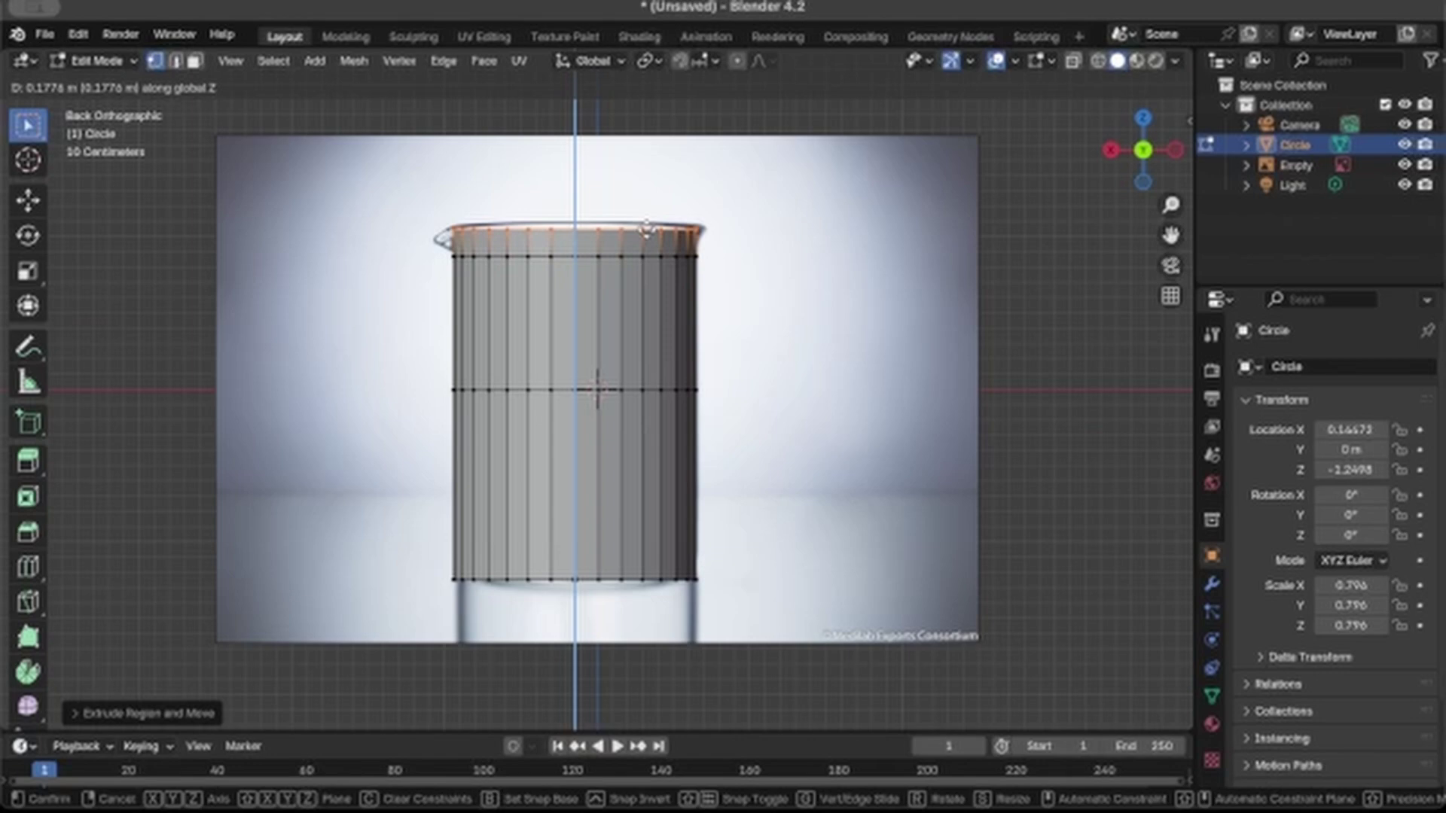
{"action": "left_click", "coordinate": [687, 241]}
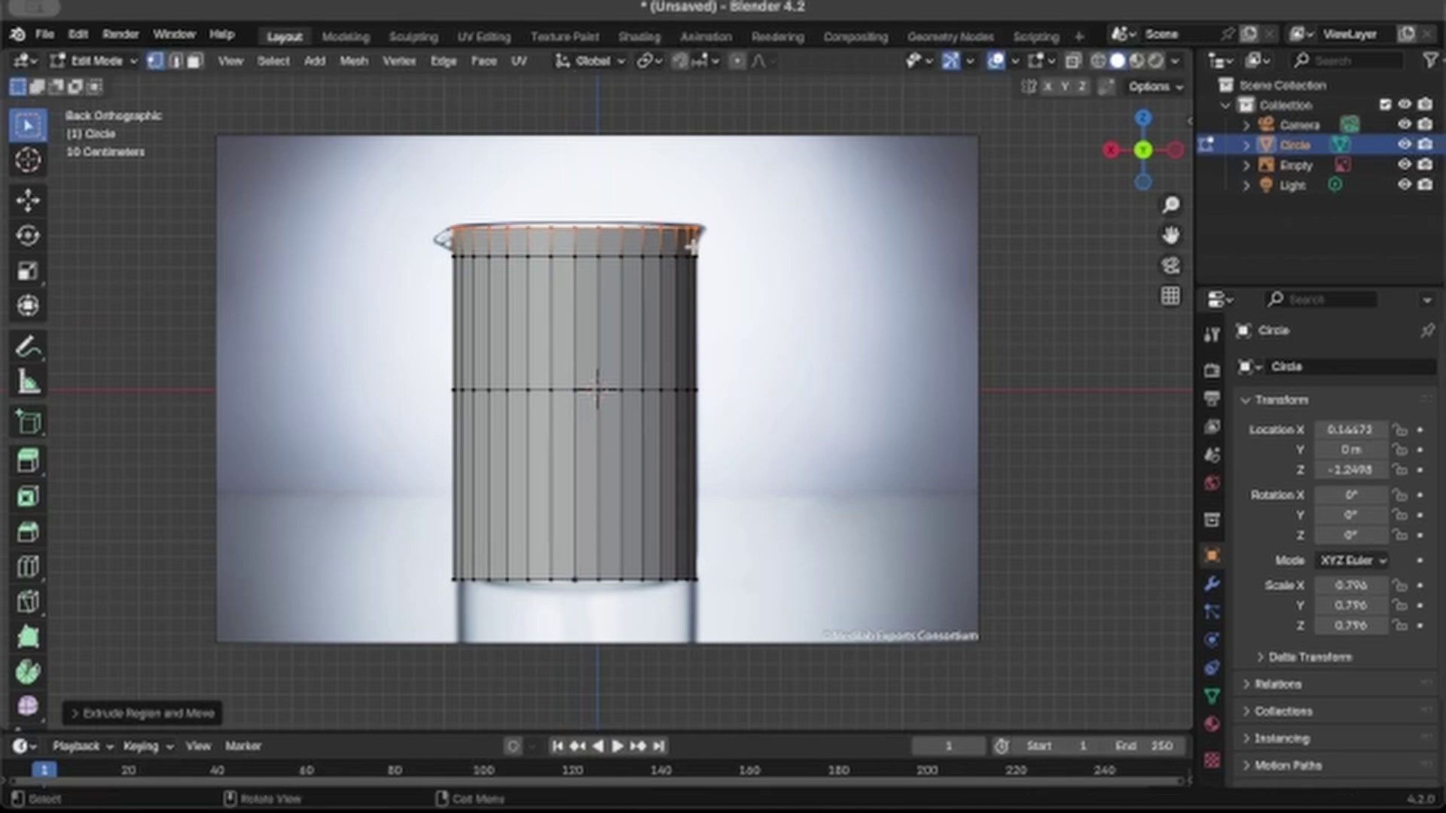
Step: Flare the beaker's rim by scaling its top ring to about 1.035 and raise that ring about 0.018 m along Z
{"action": "middle_click_drag", "start_coordinate": [691, 245], "coordinate": [702, 253]}
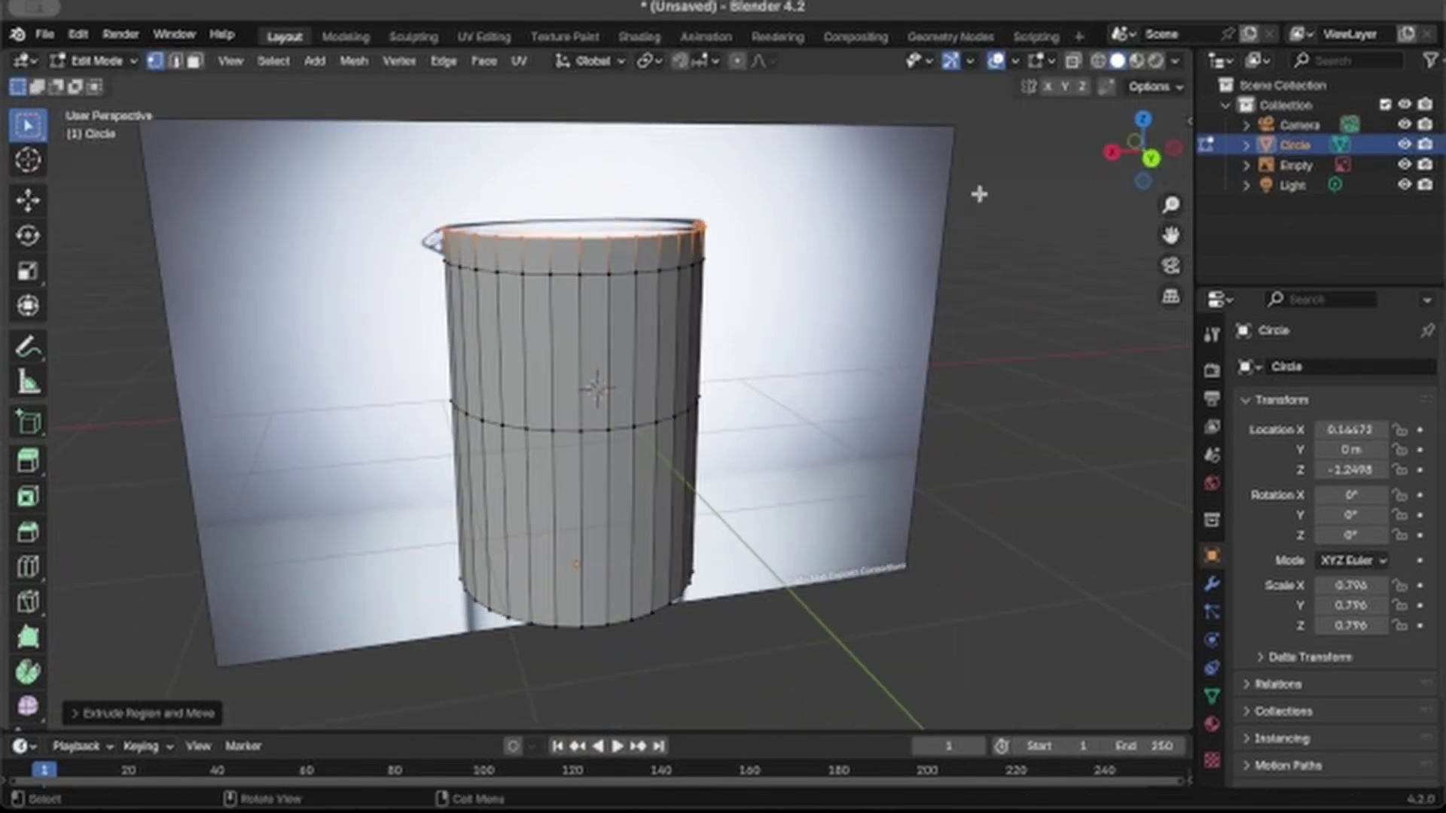
{"action": "middle_click_drag", "start_coordinate": [979, 194], "coordinate": [981, 193]}
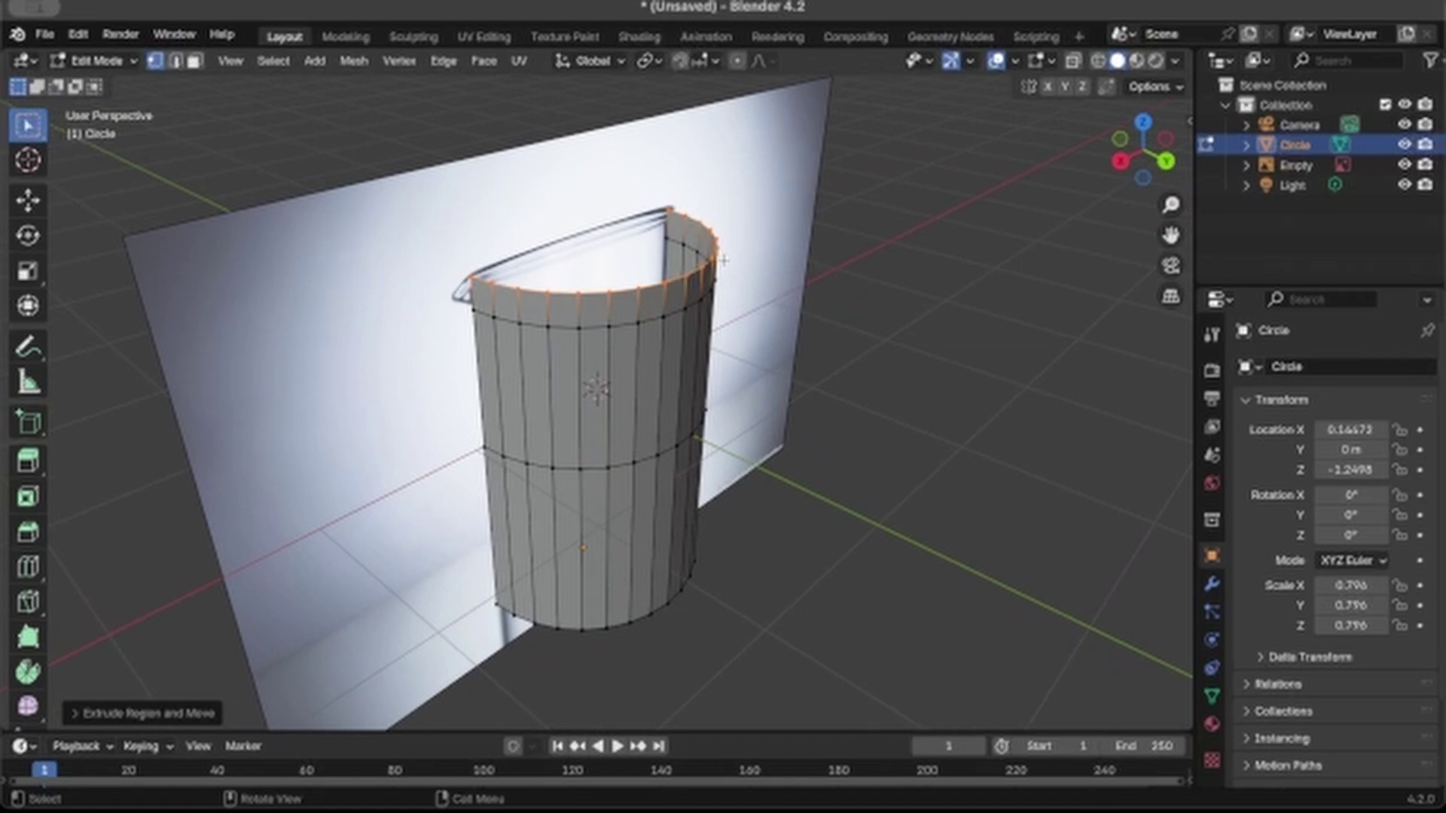
{"action": "key", "text": "s"}
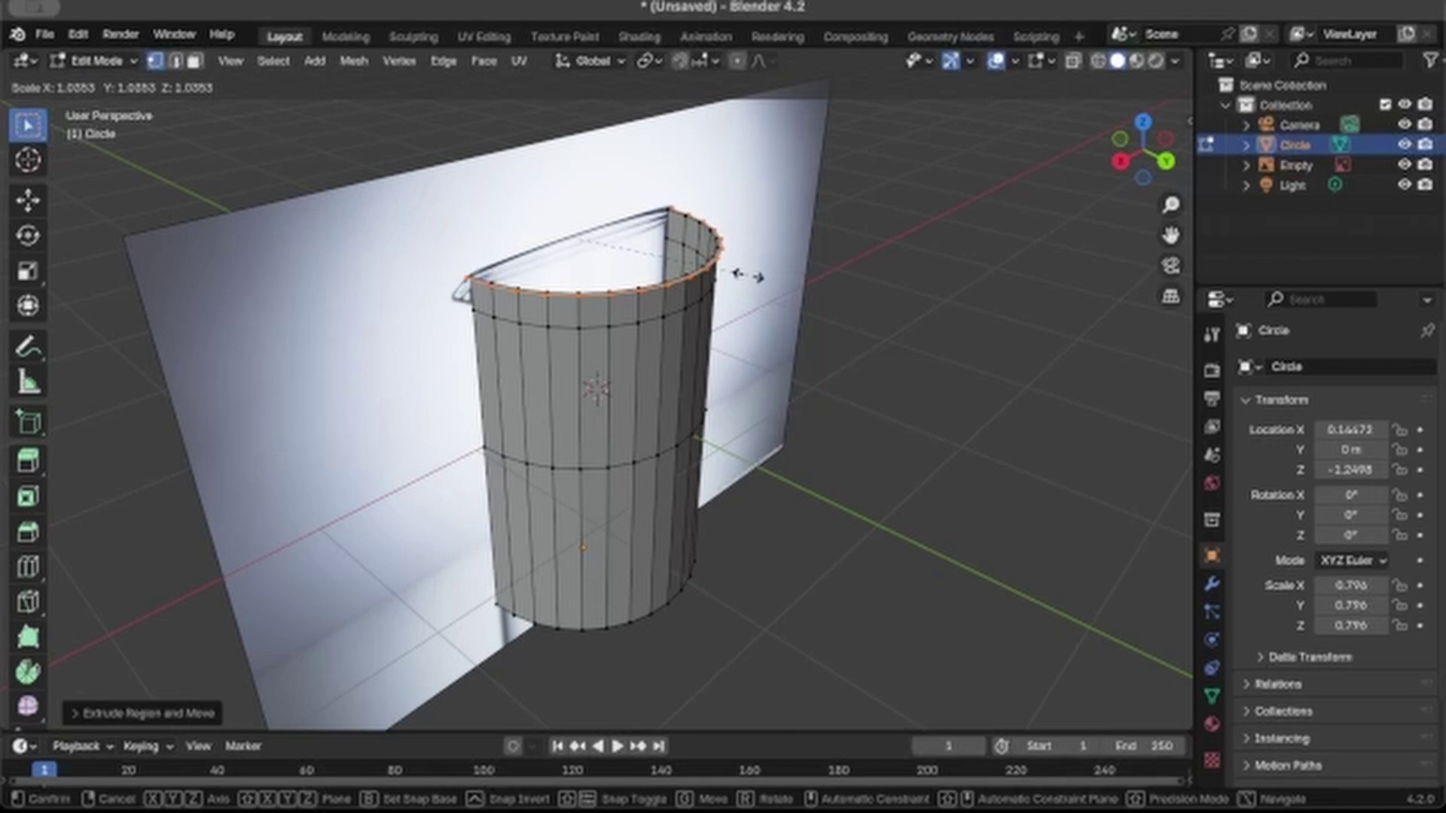
{"action": "left_click", "coordinate": [747, 276]}
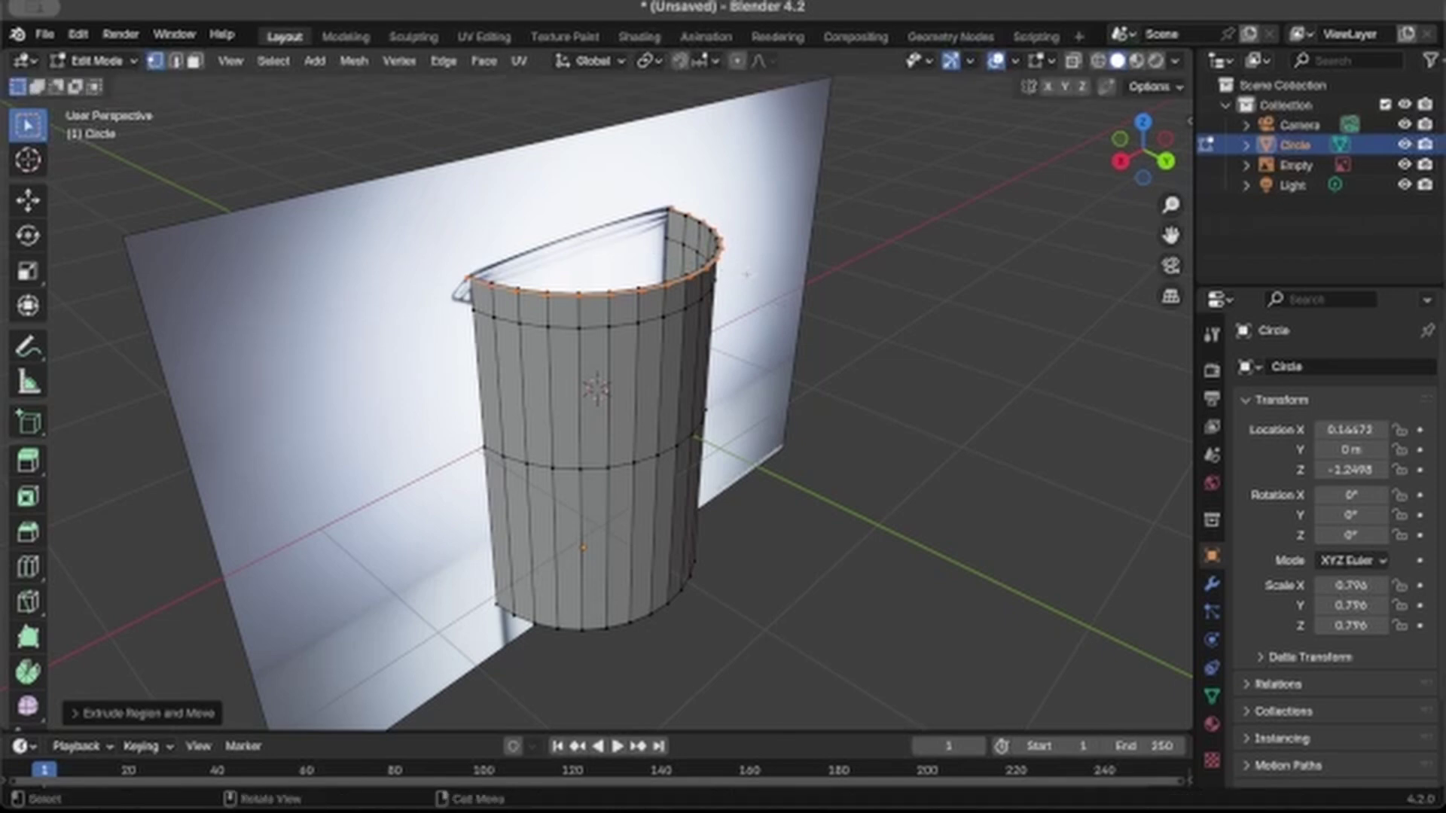
{"action": "key", "text": "e"}
{"action": "key", "text": "z"}
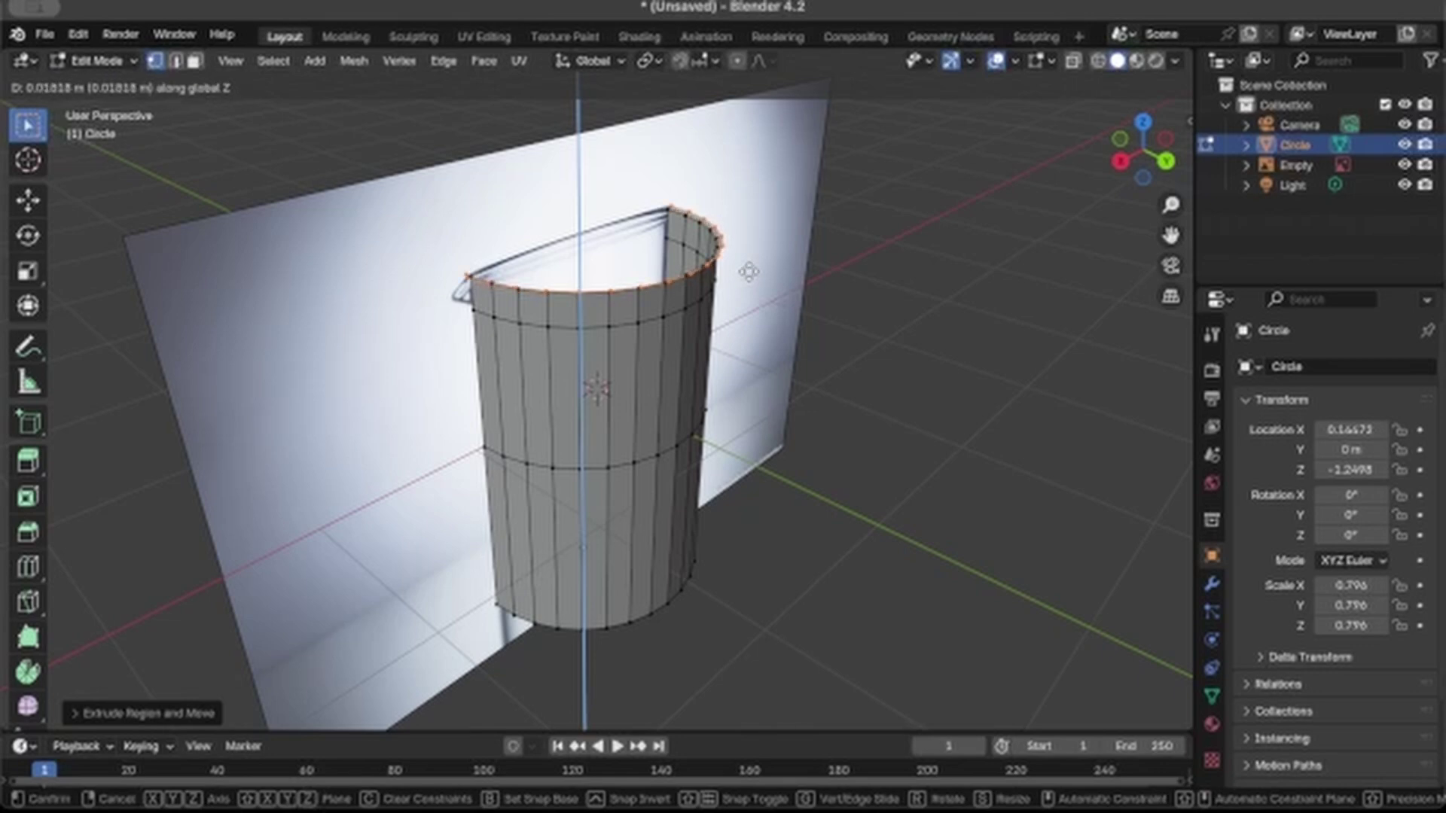
{"action": "left_click", "coordinate": [748, 271]}
Step: Turn on X-ray and extrude the beaker's bottom edge loop inward into a smaller concentric ring
{"action": "middle_click_drag", "start_coordinate": [793, 285], "coordinate": [708, 288]}
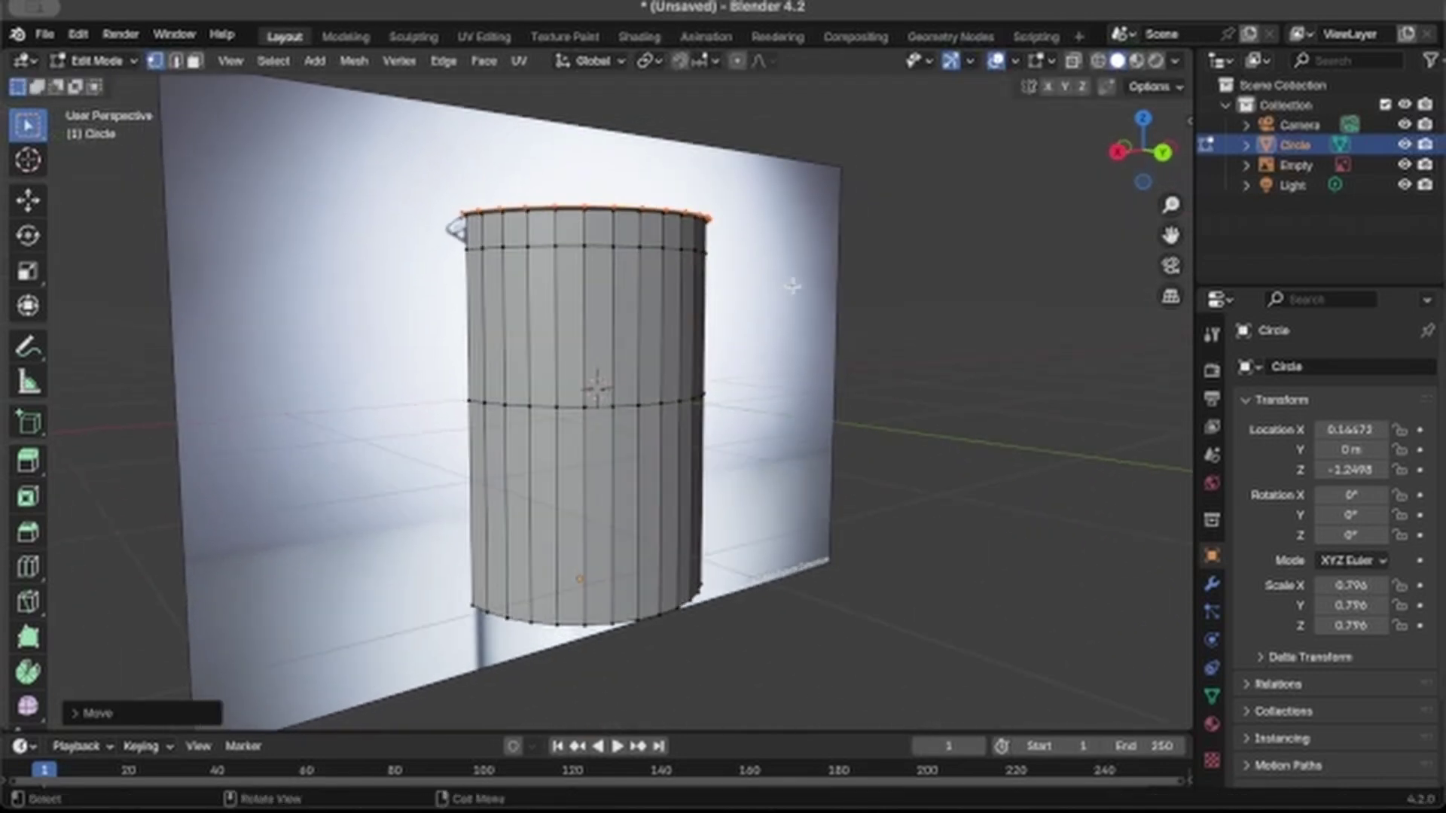
{"action": "left_click", "coordinate": [1073, 61]}
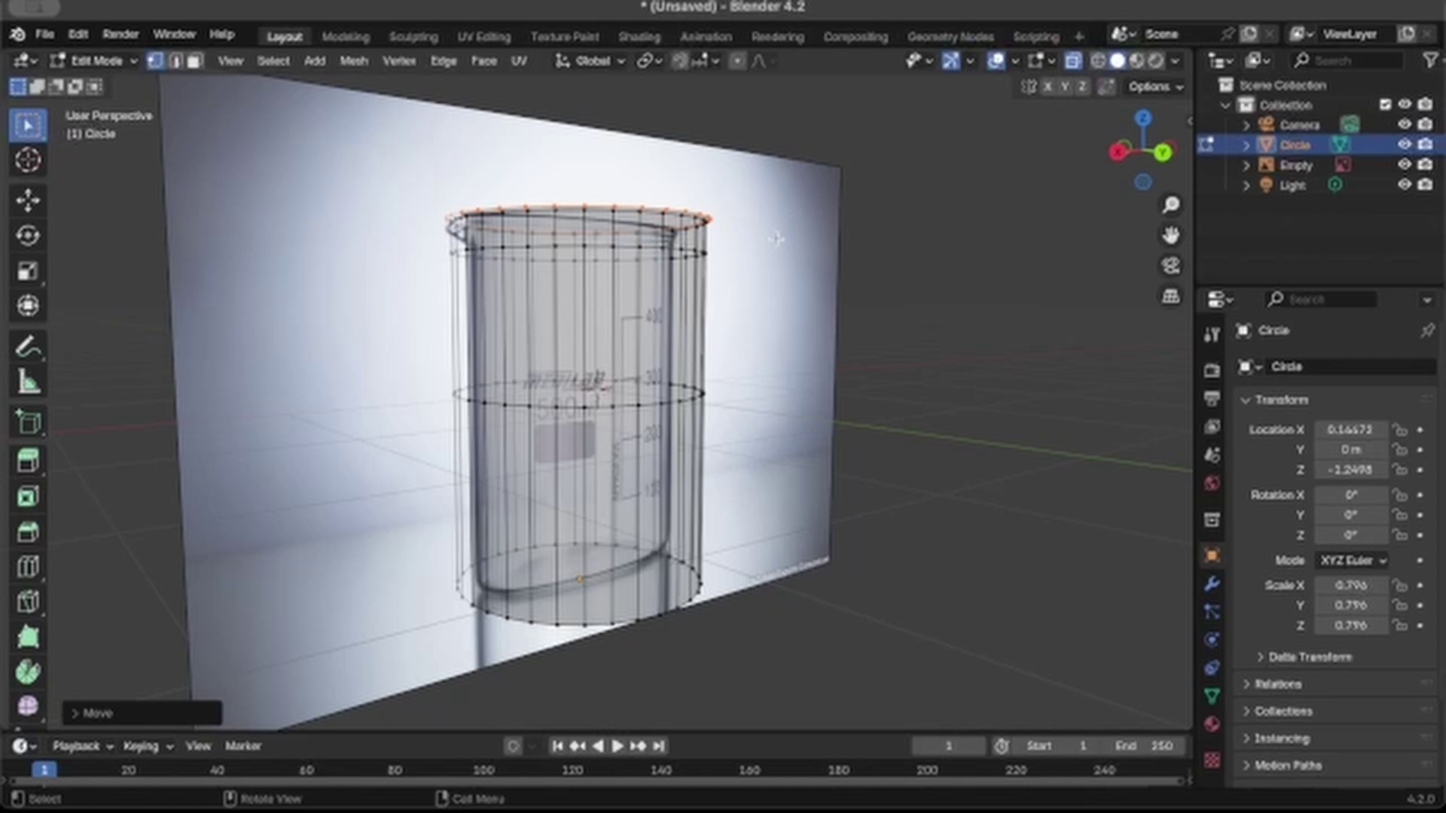
{"action": "middle_click_drag", "start_coordinate": [780, 238], "coordinate": [776, 240]}
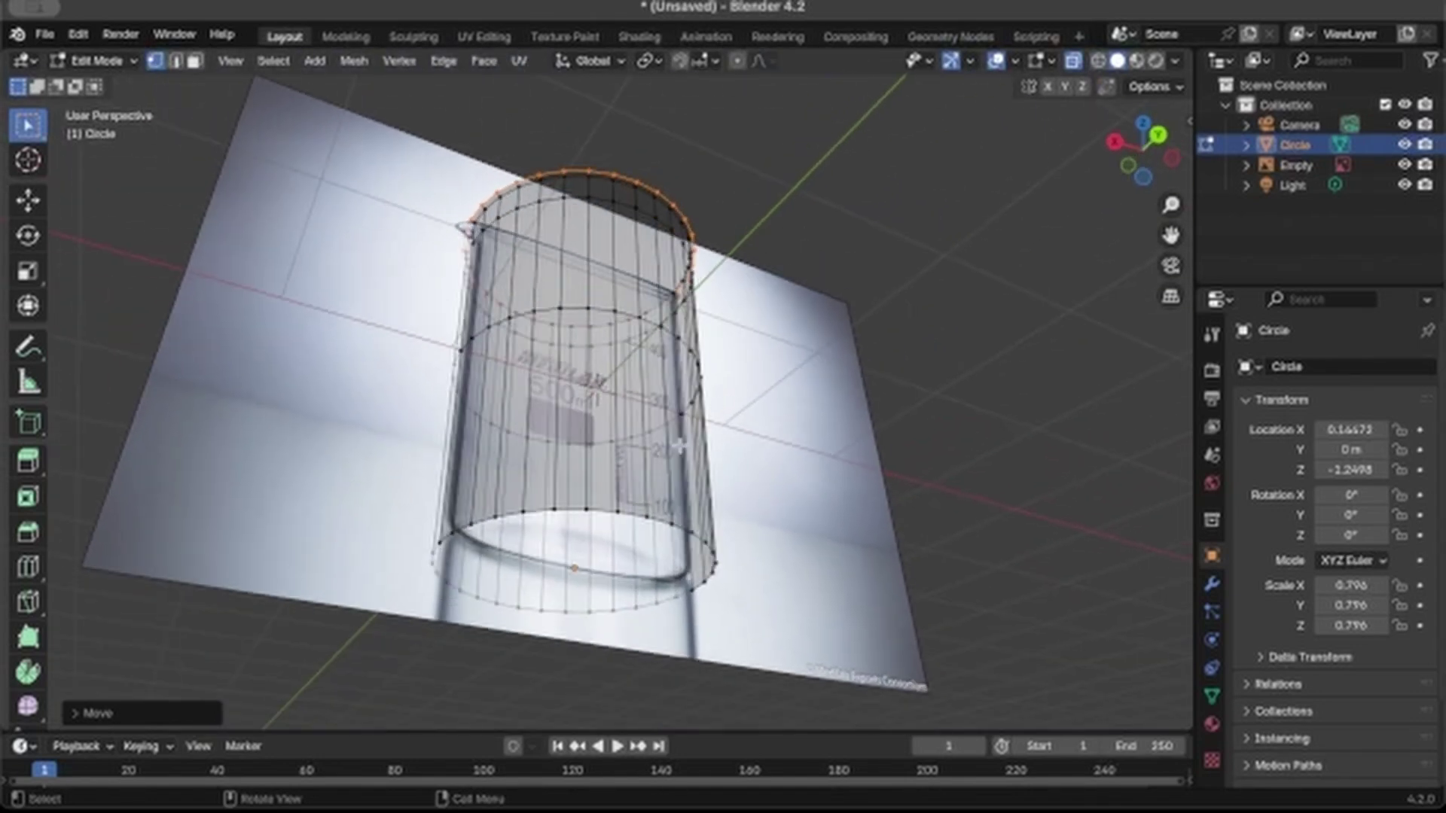
{"action": "left_click", "coordinate": [644, 515]}
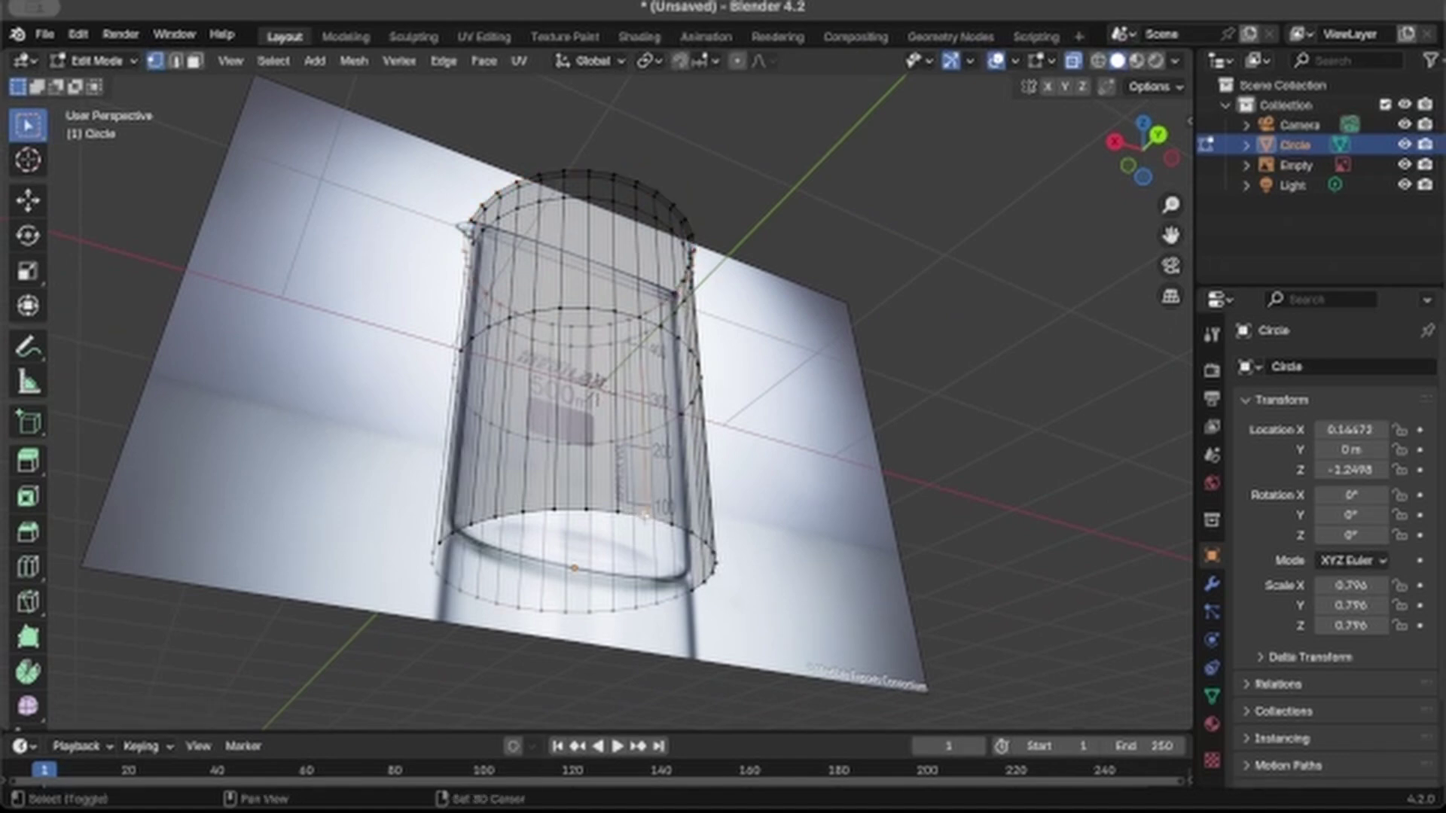
{"action": "left_click", "coordinate": [643, 517], "text": "alt"}
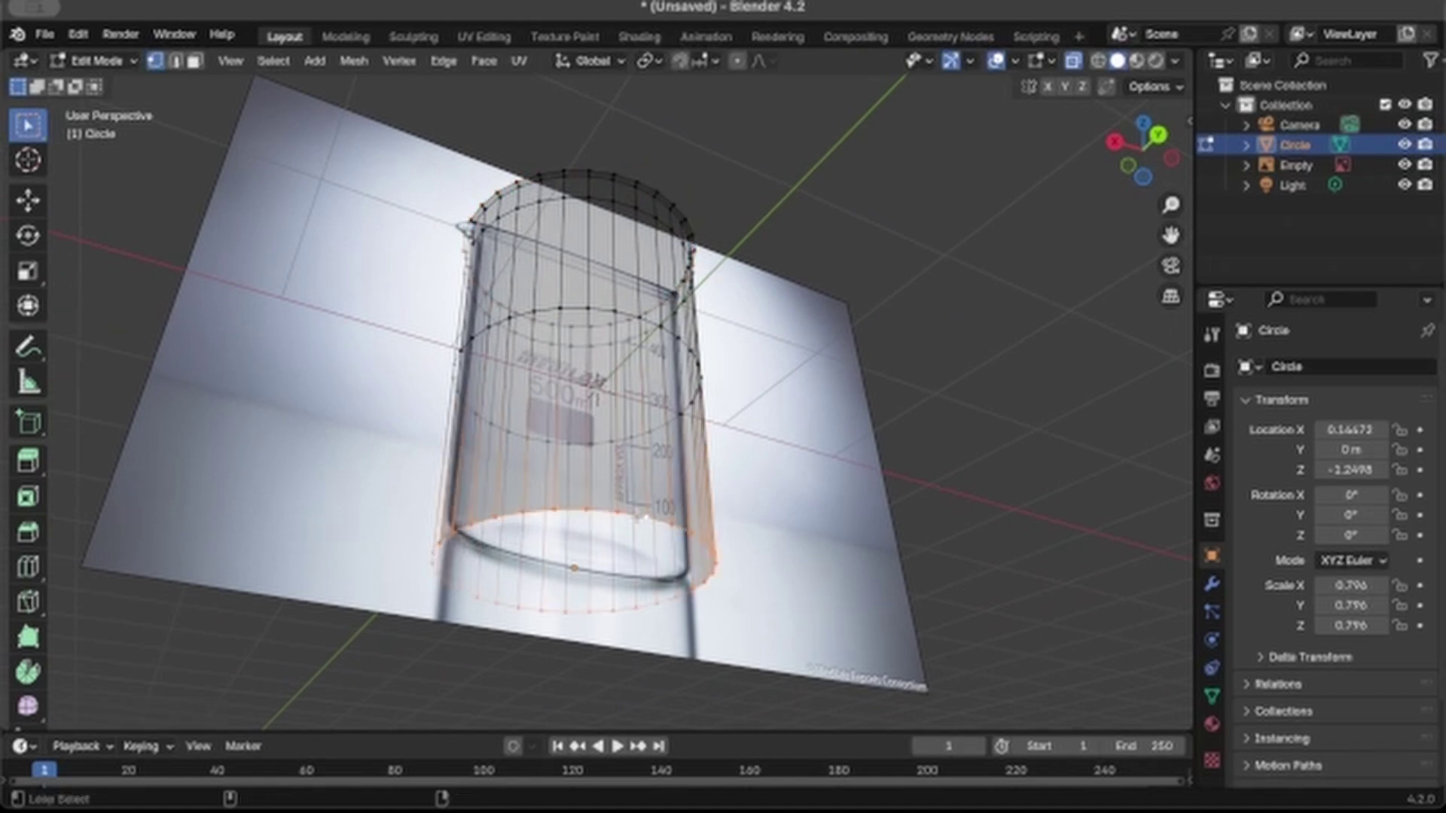
{"action": "scroll", "coordinate": [789, 544], "scroll_direction": "left", "scroll_amount": 3}
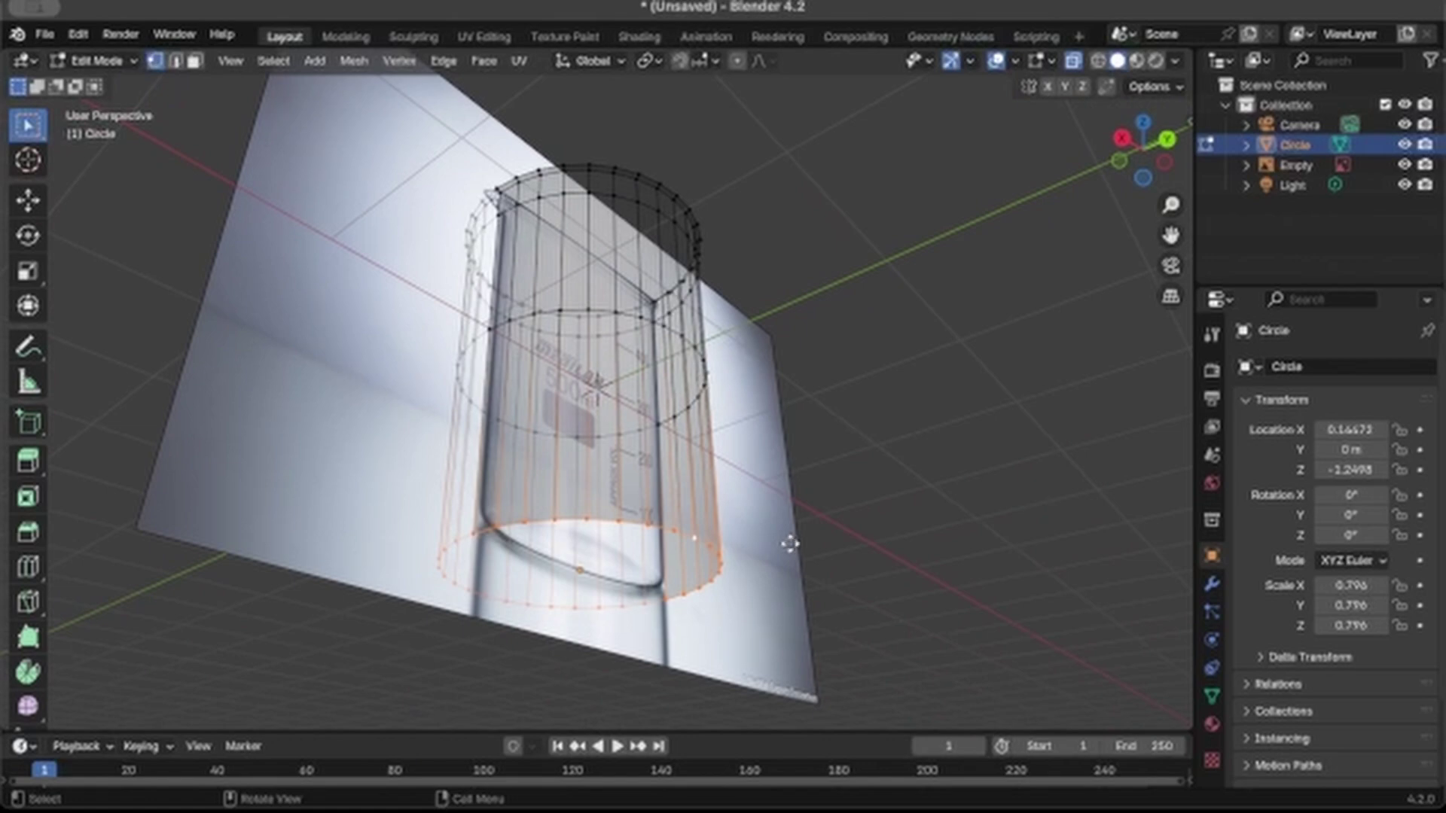
{"action": "key", "text": "s"}
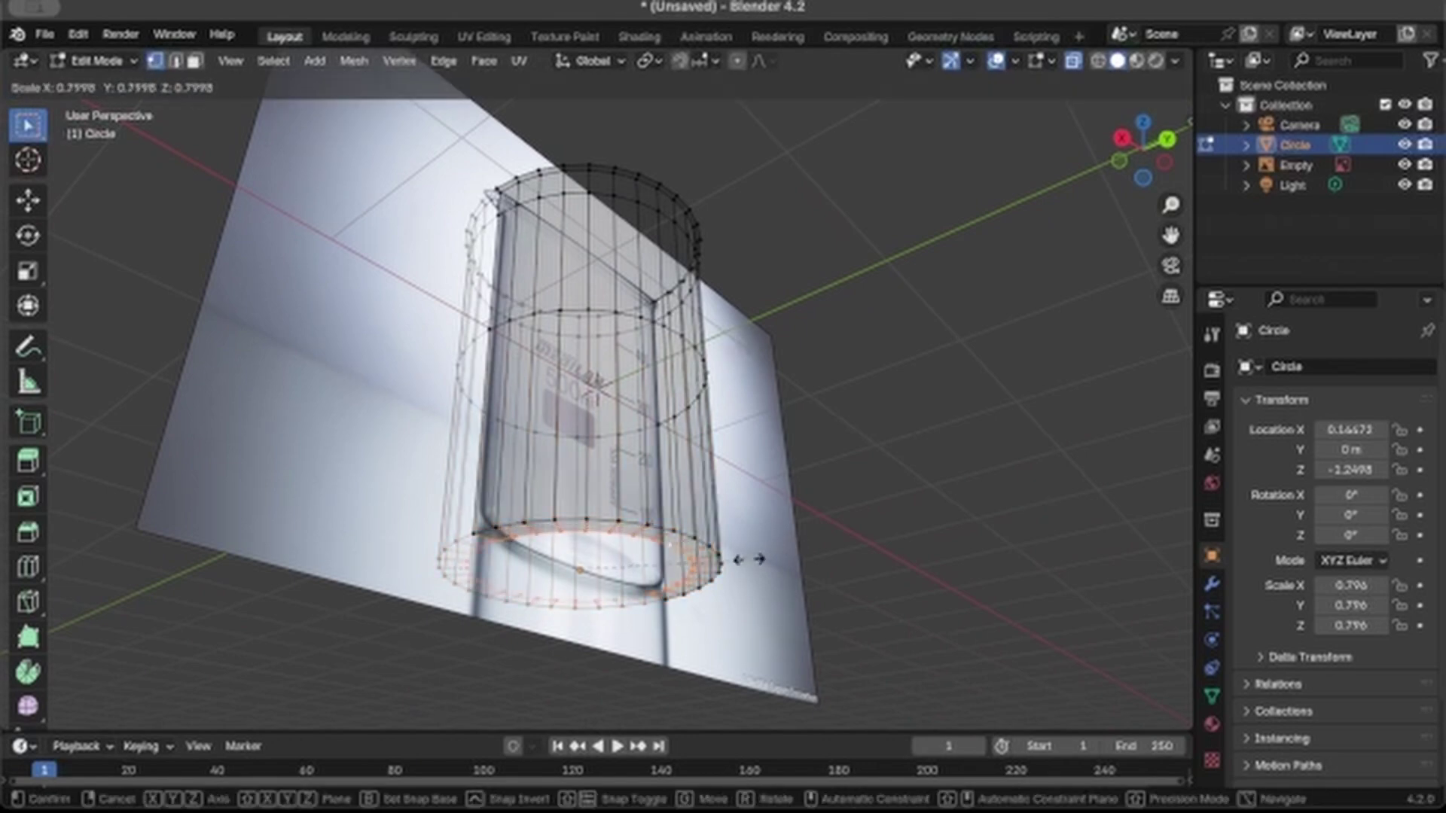
{"action": "left_click", "coordinate": [727, 563]}
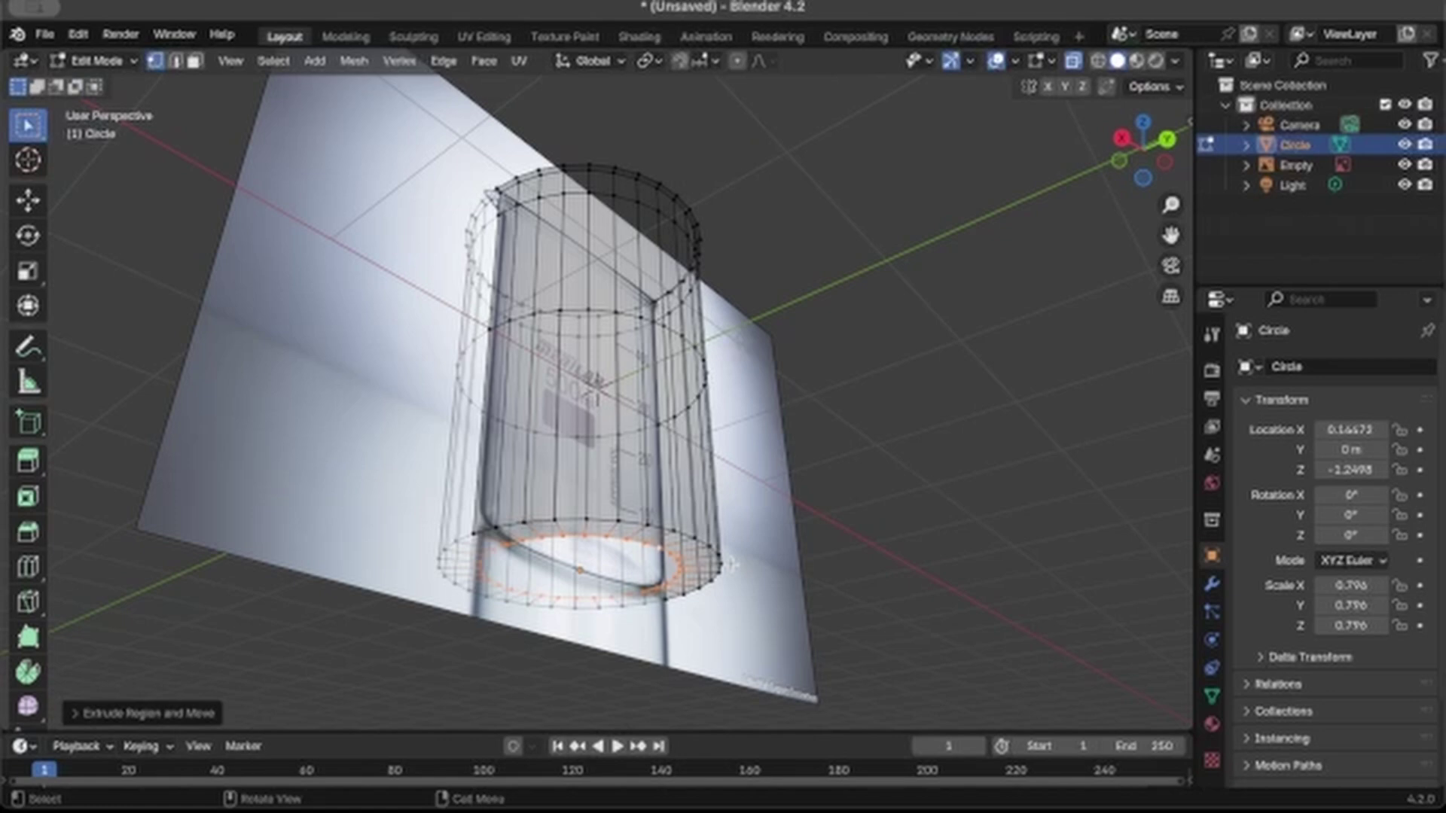
Step: Extrude the base's inner ring inward a second time and fill the remaining opening with a face
{"action": "key", "text": "s"}
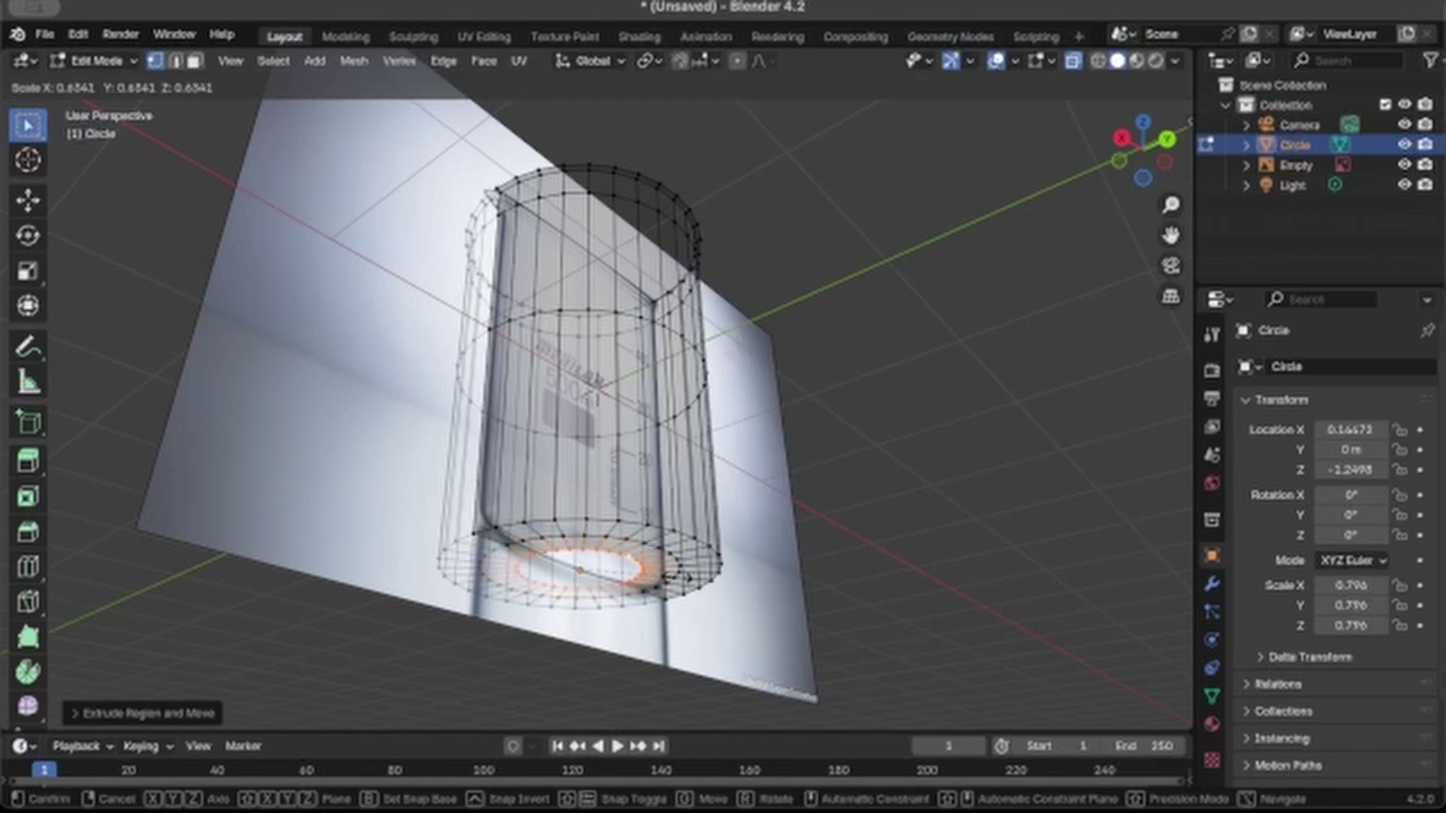
{"action": "left_click", "coordinate": [626, 557]}
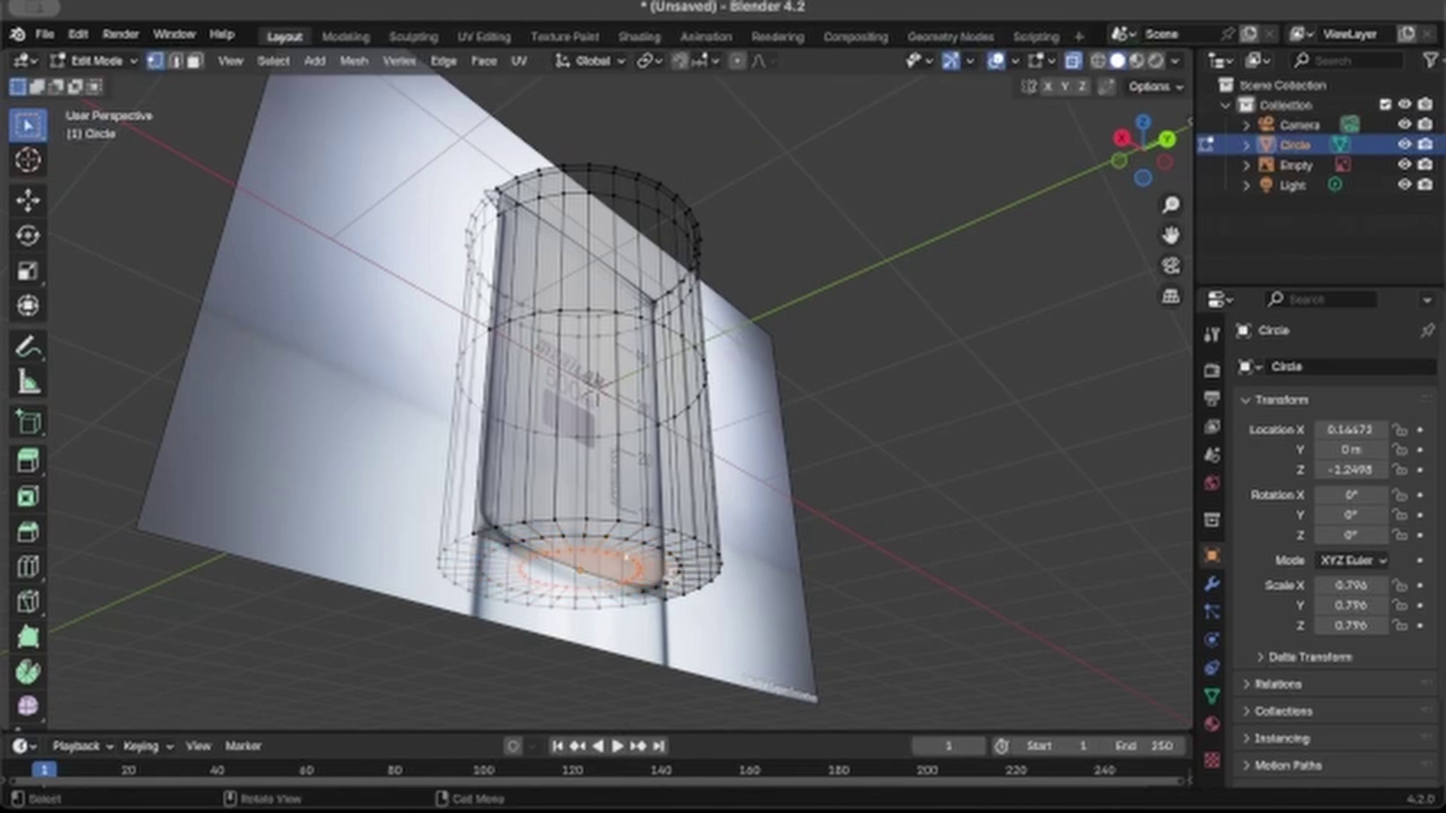
{"action": "middle_click_drag", "start_coordinate": [875, 502], "coordinate": [875, 500]}
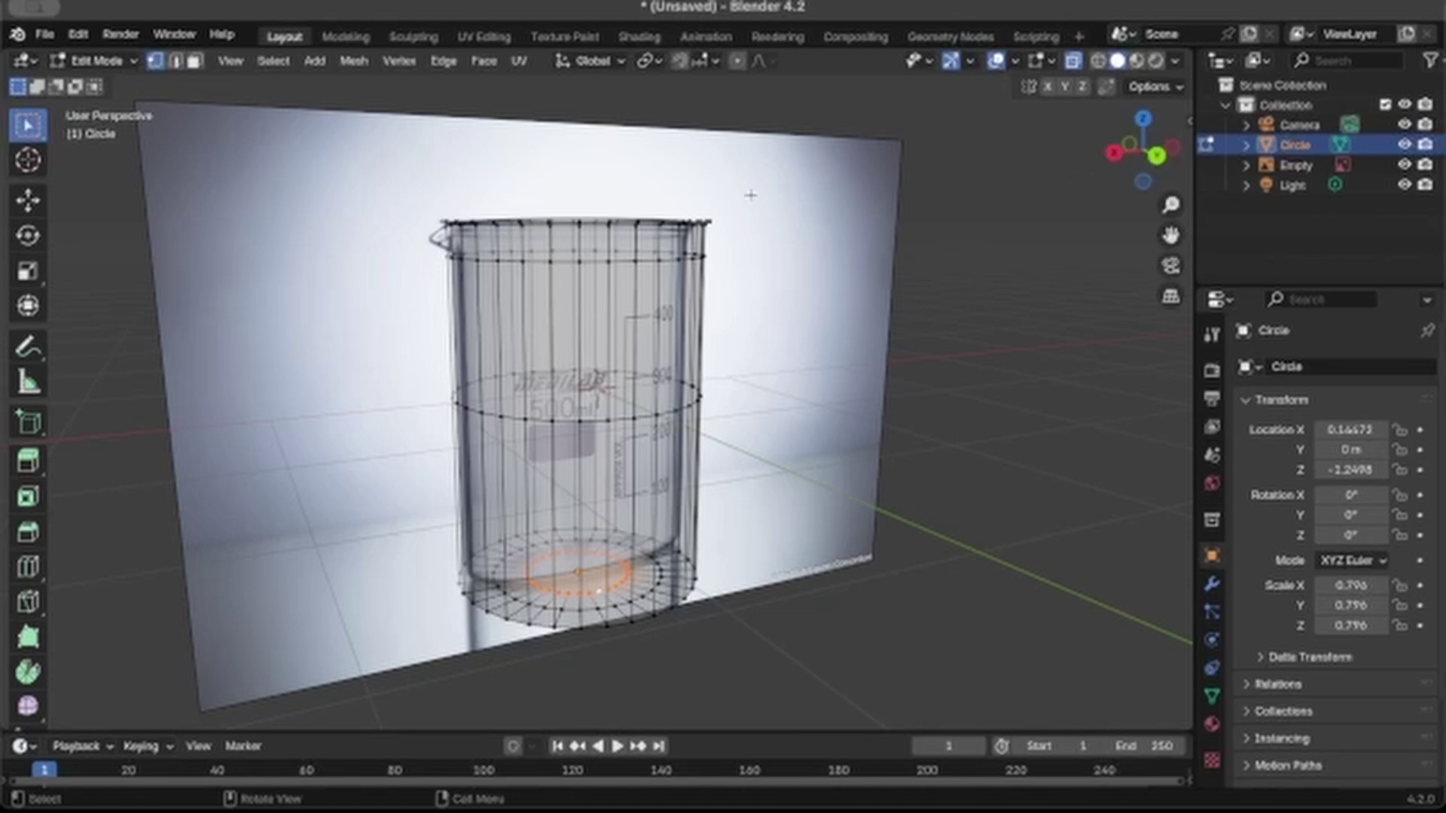
Step: Select the rim vertex beside the reference photo's spout and move it outward along X in back view to form the spout
{"action": "scroll", "coordinate": [707, 201], "scroll_direction": "up", "scroll_amount": 3}
{"action": "middle_click_drag", "start_coordinate": [707, 201], "coordinate": [705, 201]}
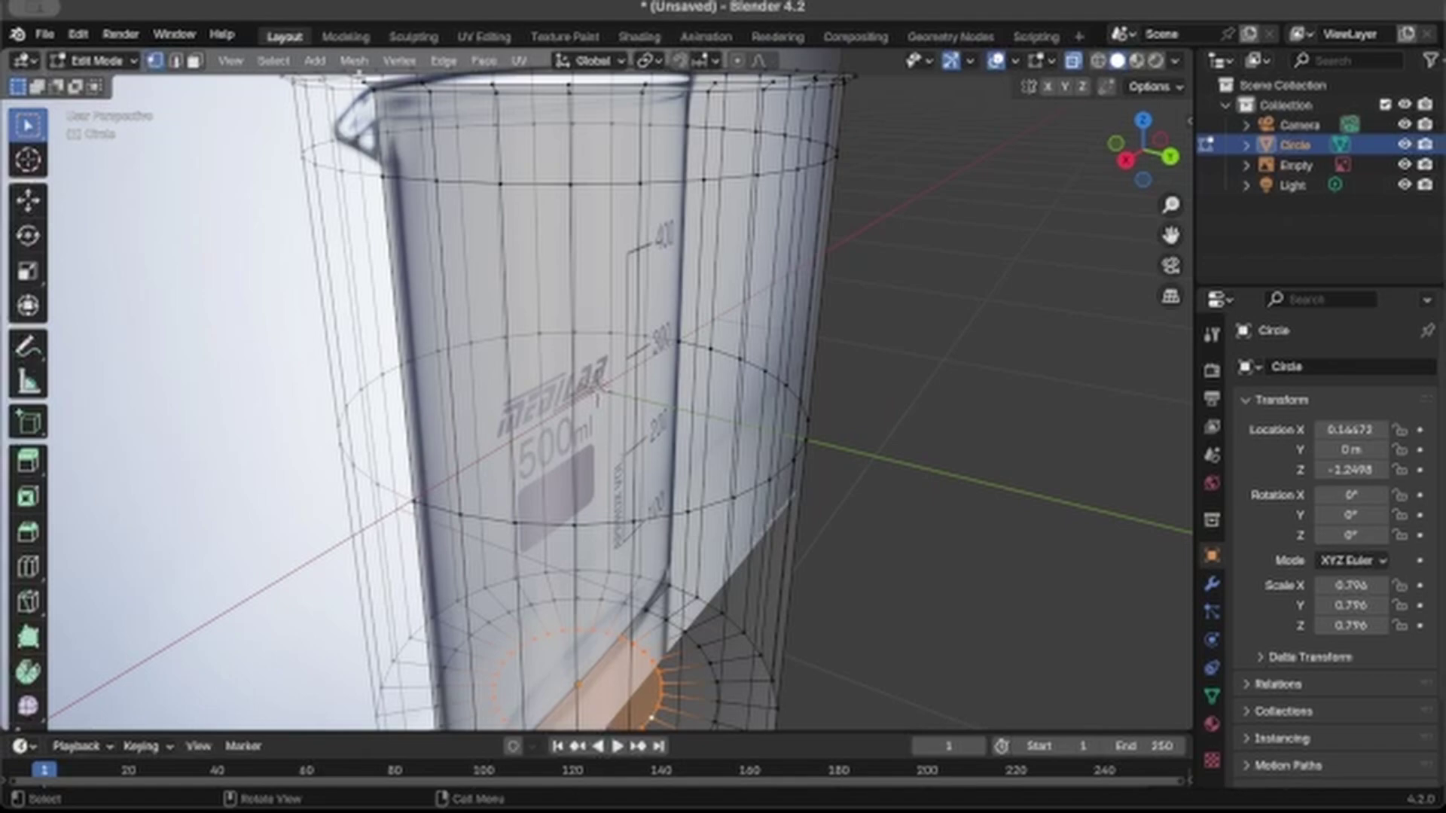
{"action": "left_click_drag", "start_coordinate": [364, 75], "coordinate": [382, 100]}
{"action": "middle_click_drag", "start_coordinate": [456, 127], "coordinate": [461, 127]}
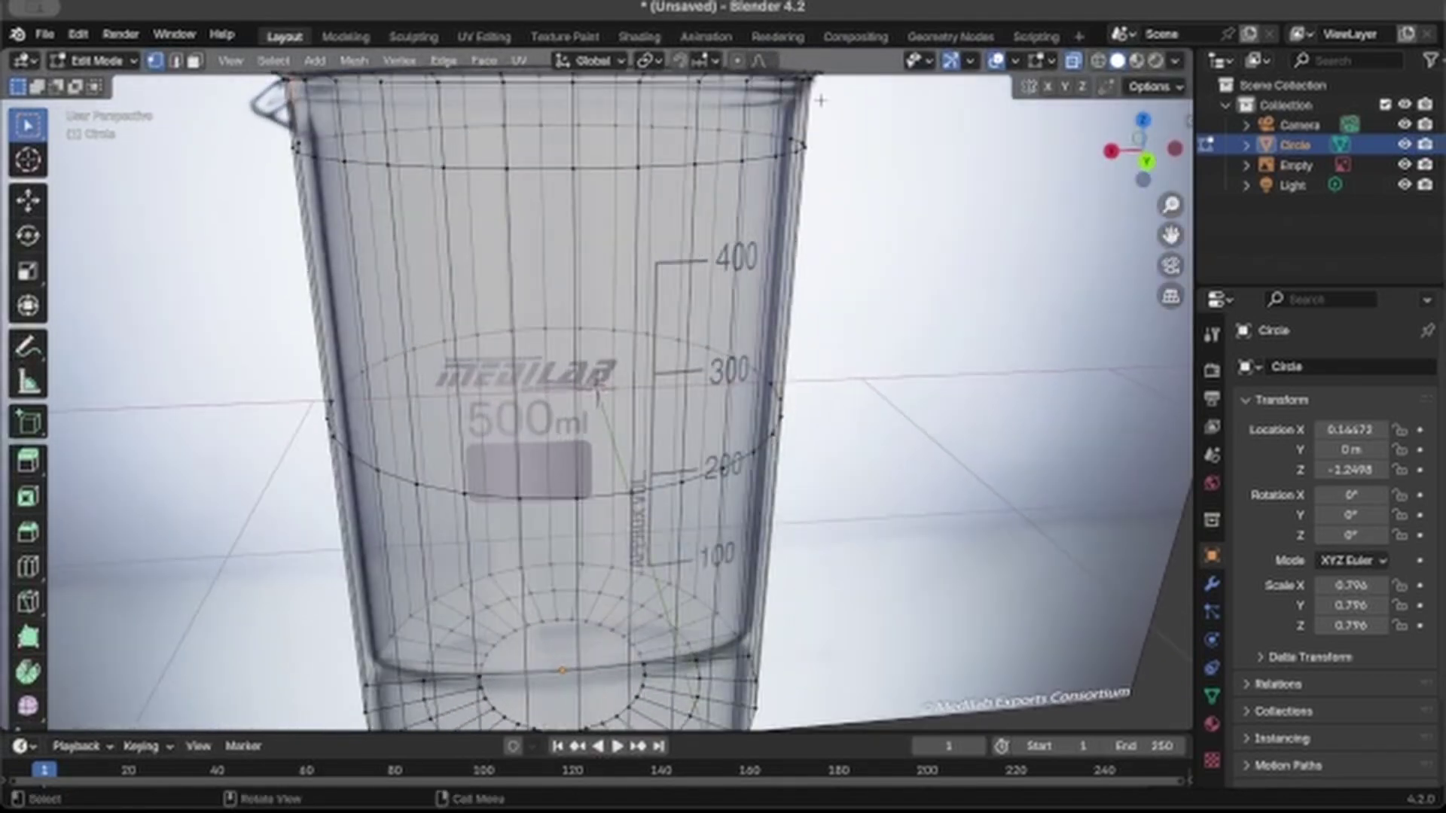
{"action": "left_click", "coordinate": [1146, 183]}
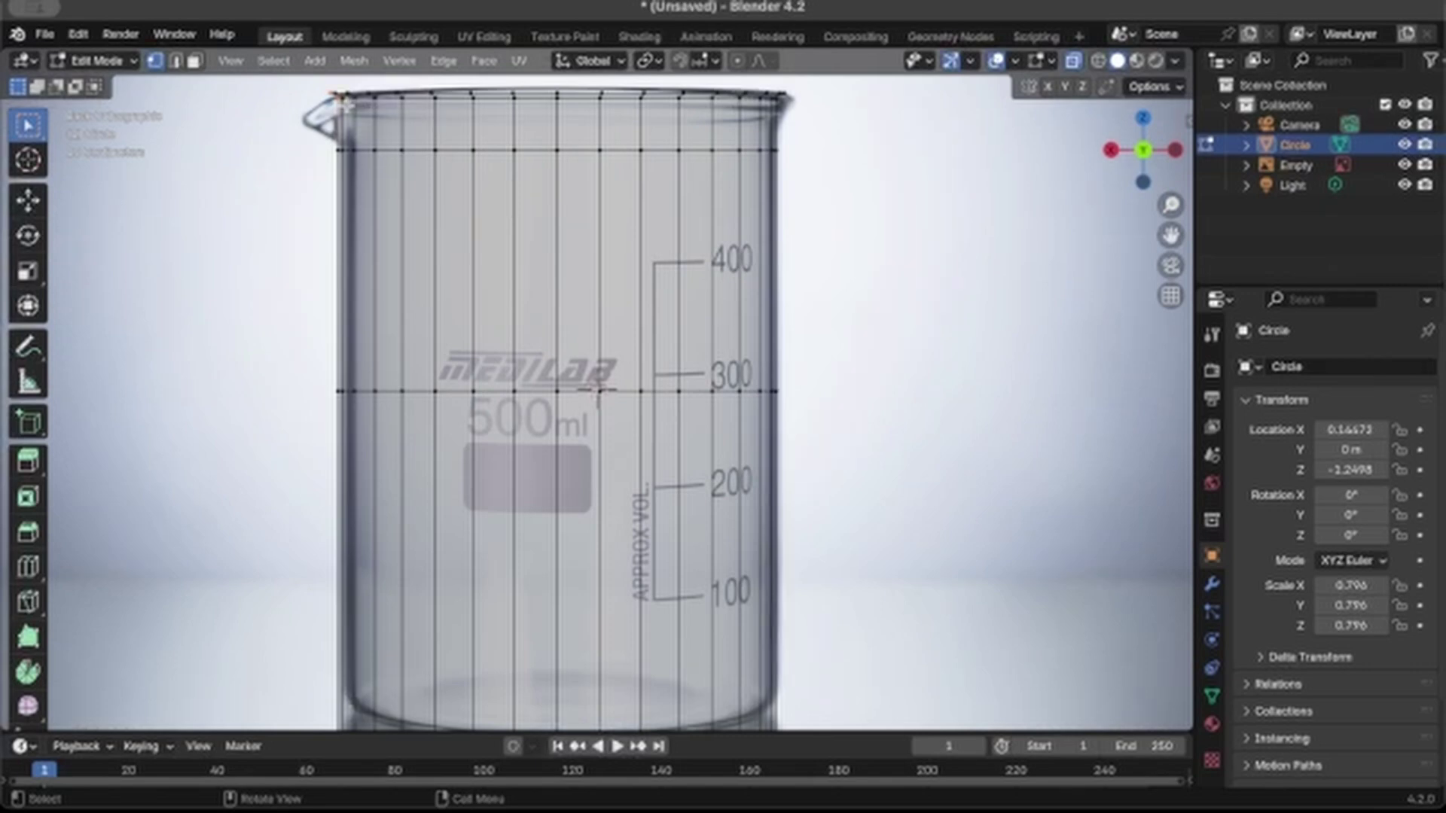
{"action": "key", "text": "g"}
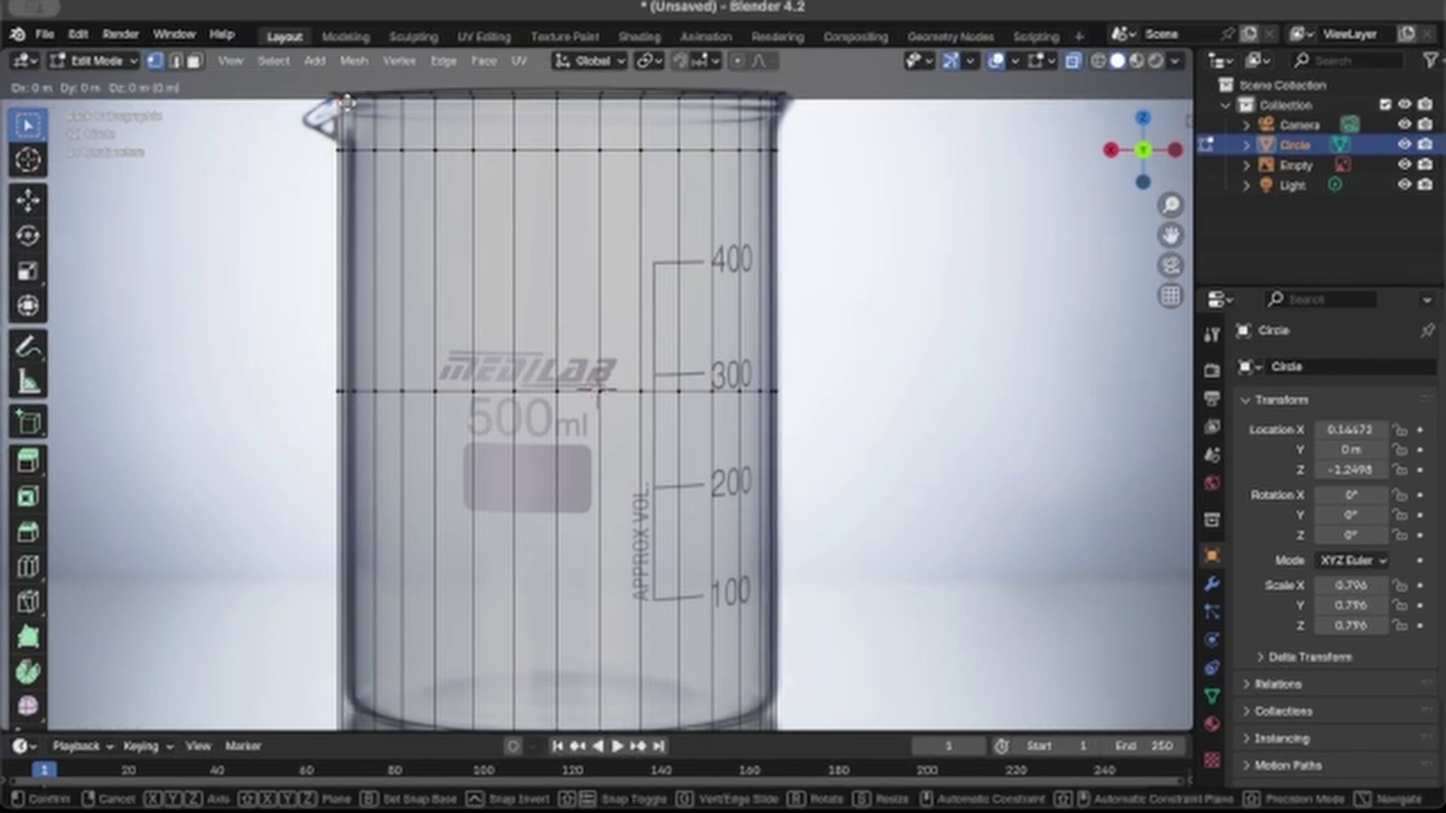
{"action": "key", "text": "x"}
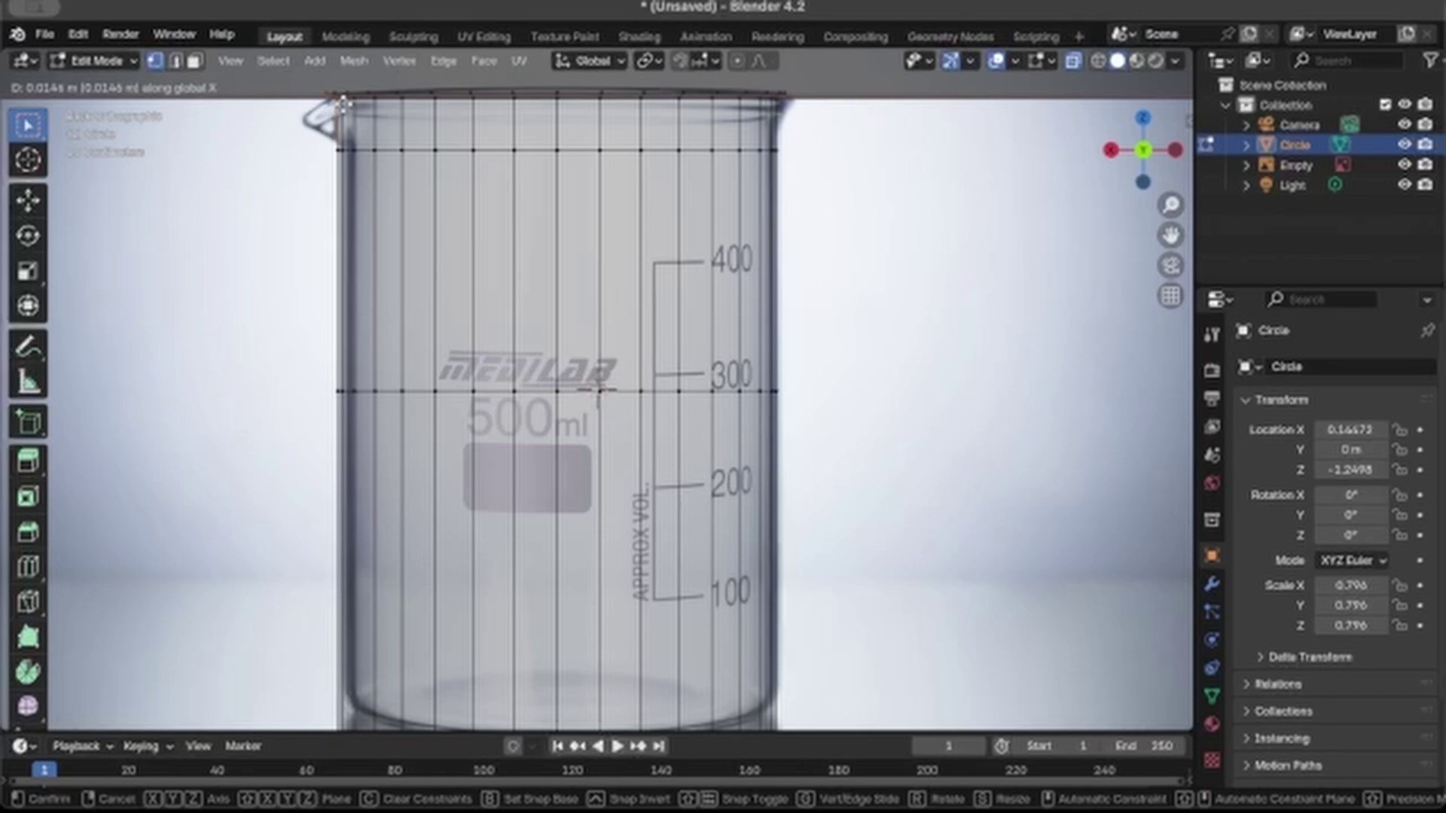
{"action": "left_click", "coordinate": [307, 115]}
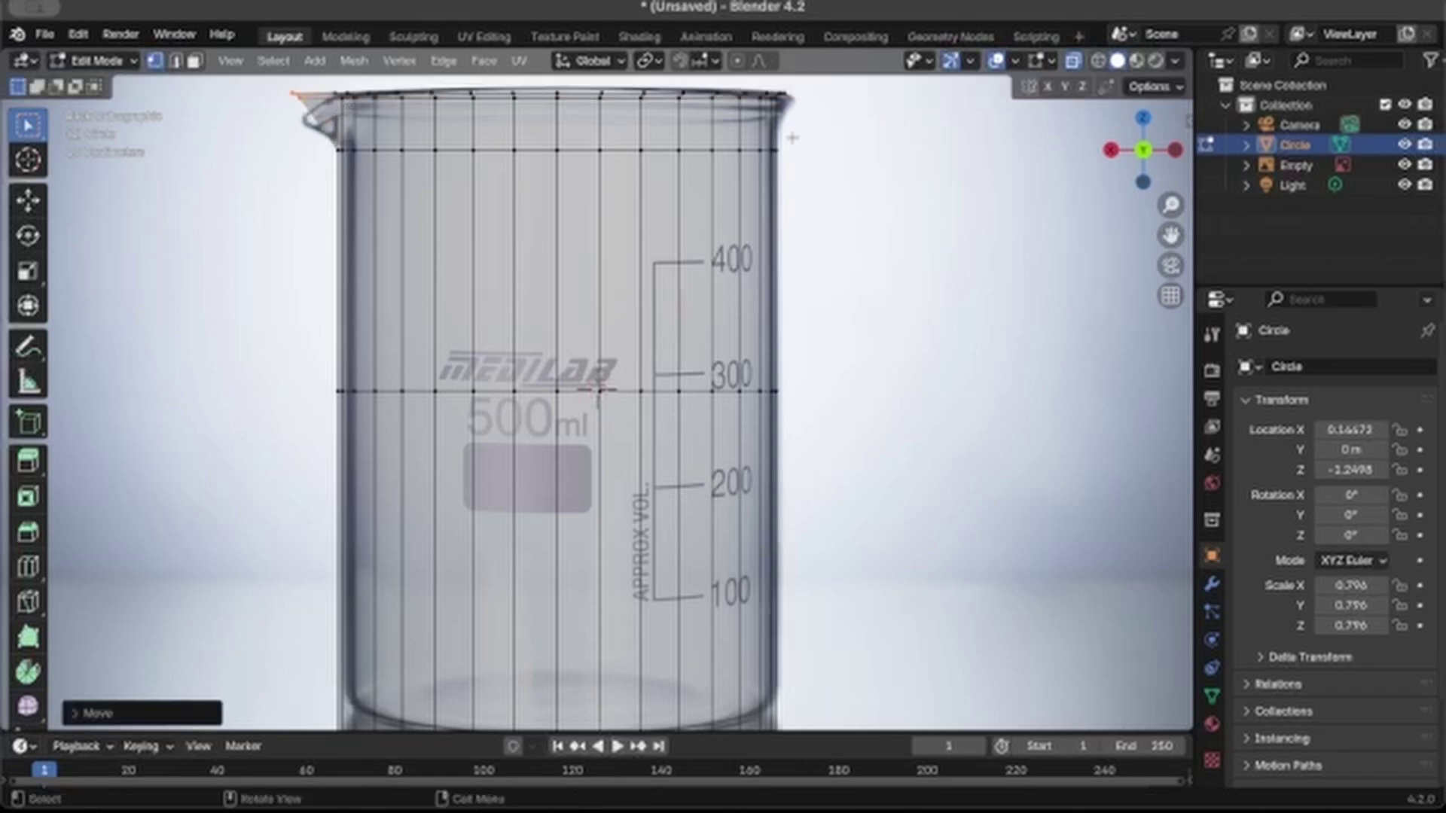
Step: Lower the spout tip about 0.08 m along Z and nudge it slightly further outward along X
{"action": "left_click_drag", "start_coordinate": [1170, 234], "coordinate": [1220, 363]}
{"action": "scroll", "coordinate": [765, 342], "scroll_direction": "up", "scroll_amount": 1}
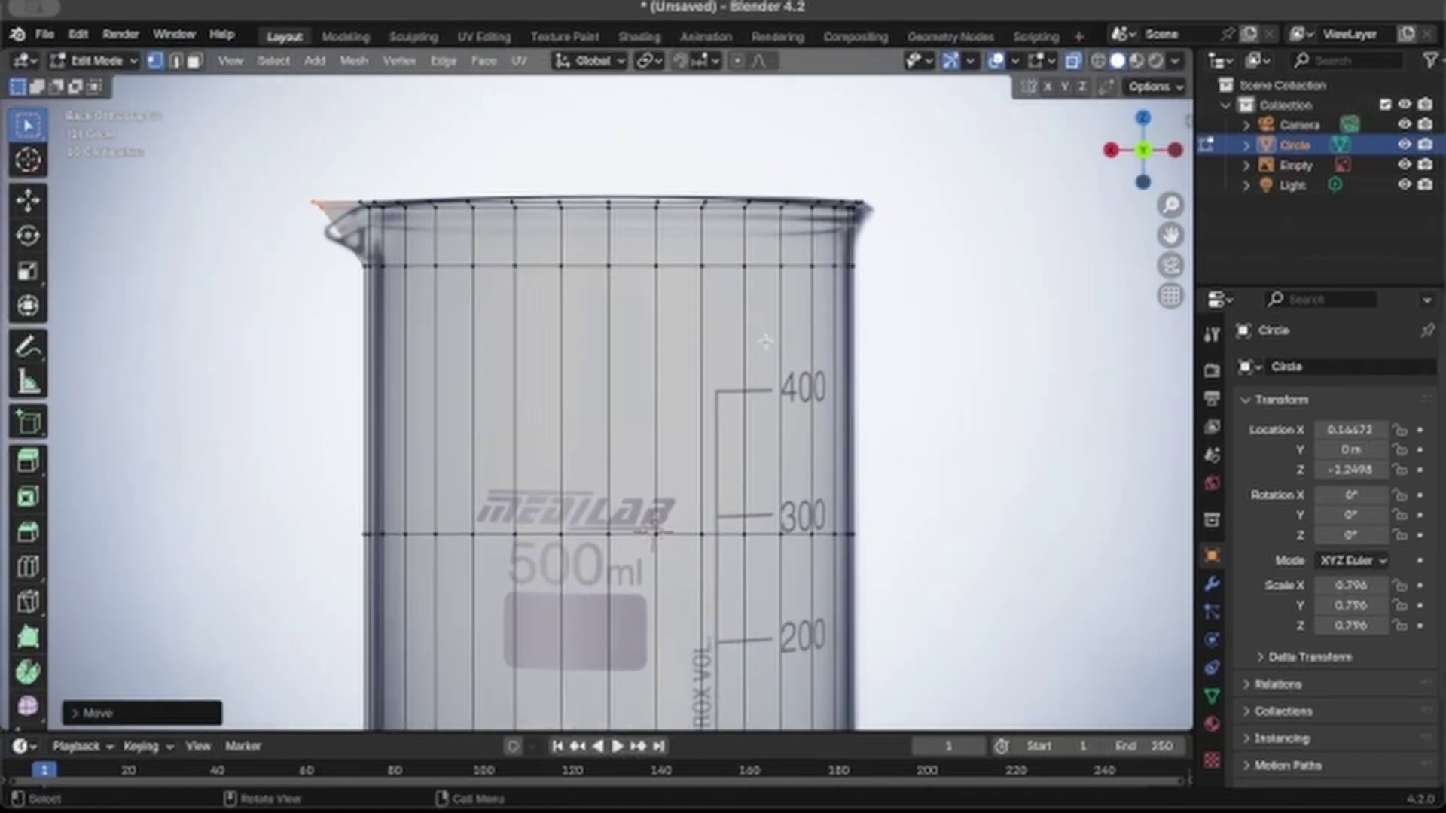
{"action": "scroll", "coordinate": [765, 341], "scroll_direction": "up", "scroll_amount": 1}
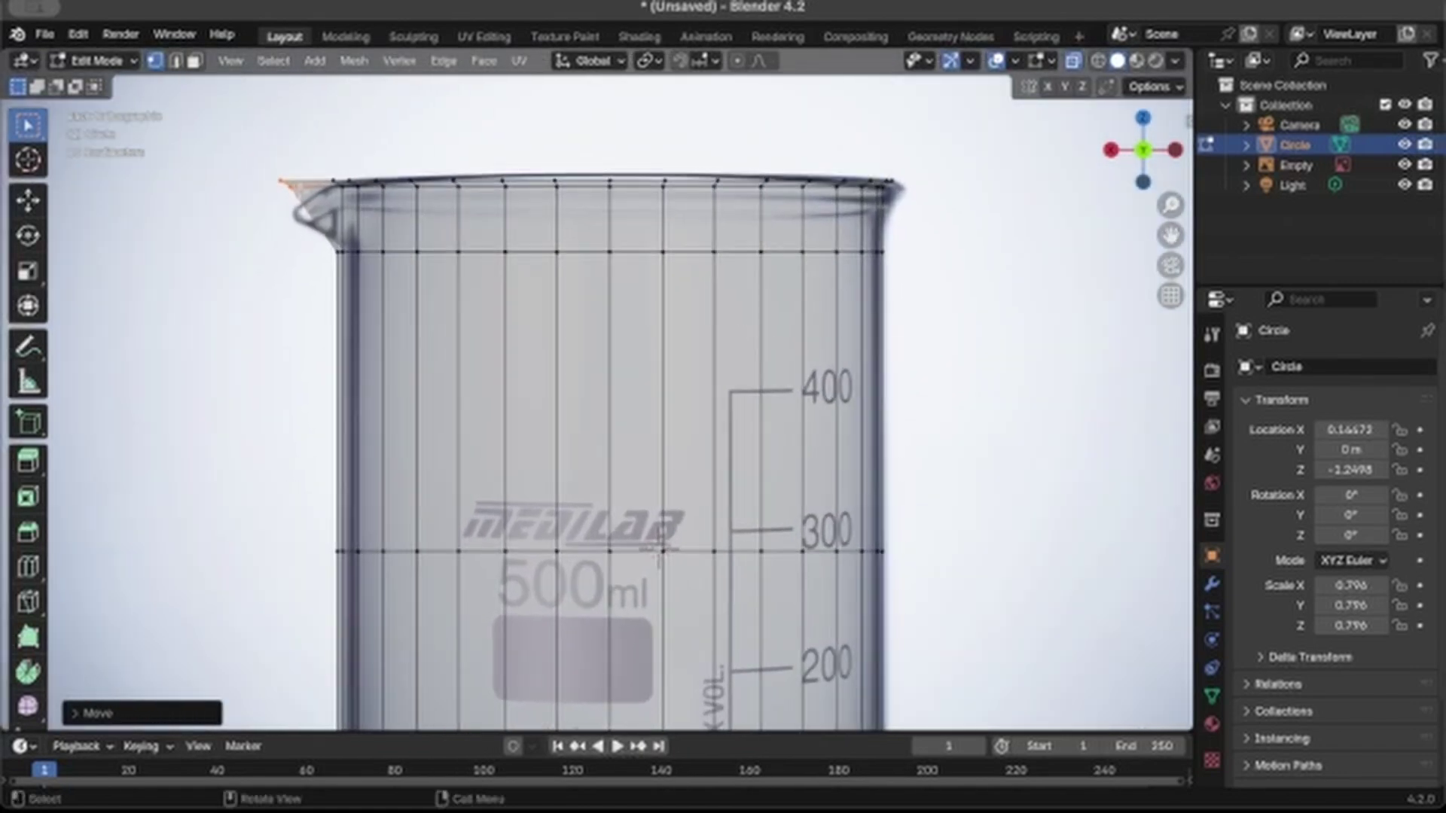
{"action": "key", "text": "g"}
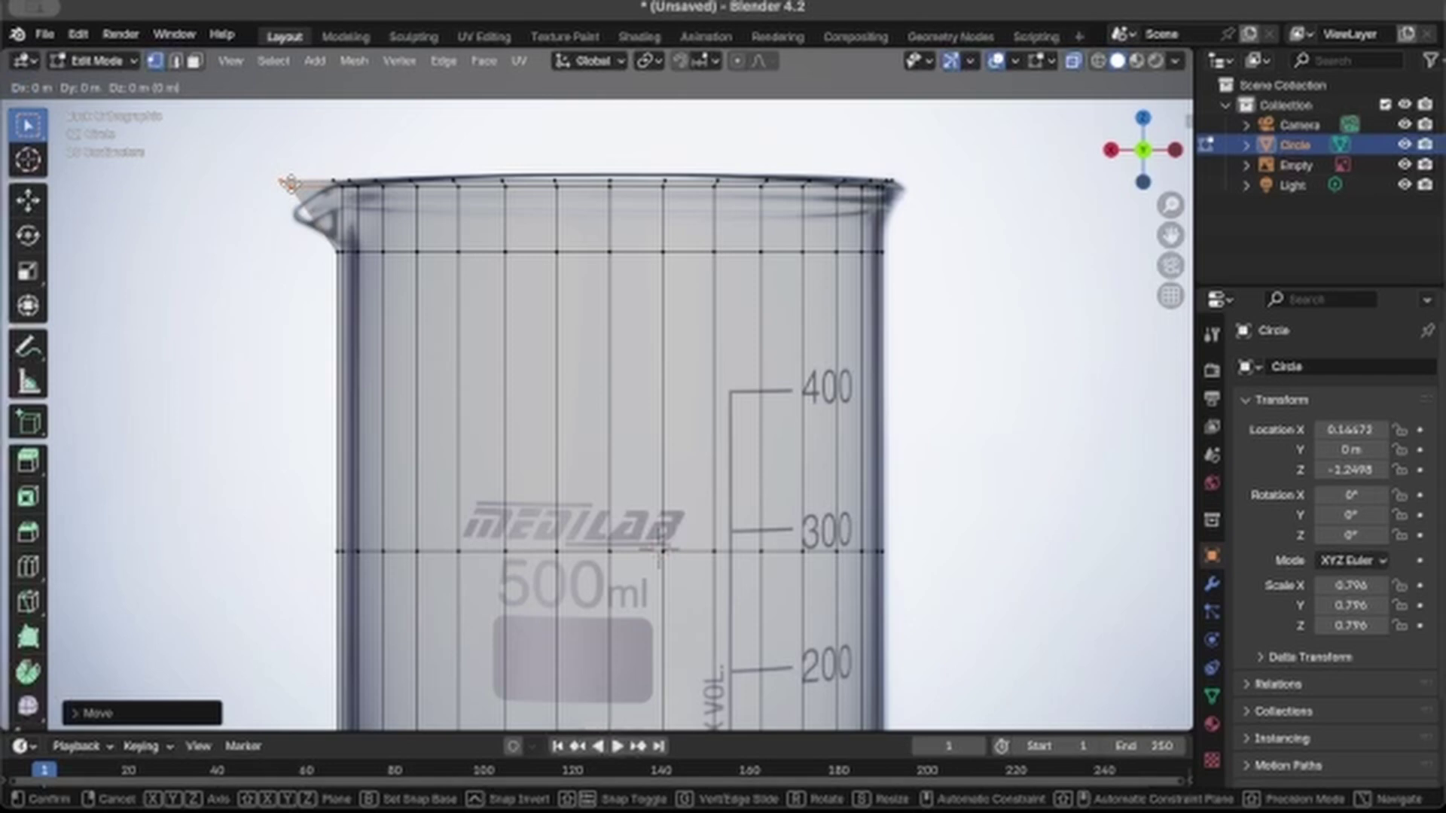
{"action": "key", "text": "z"}
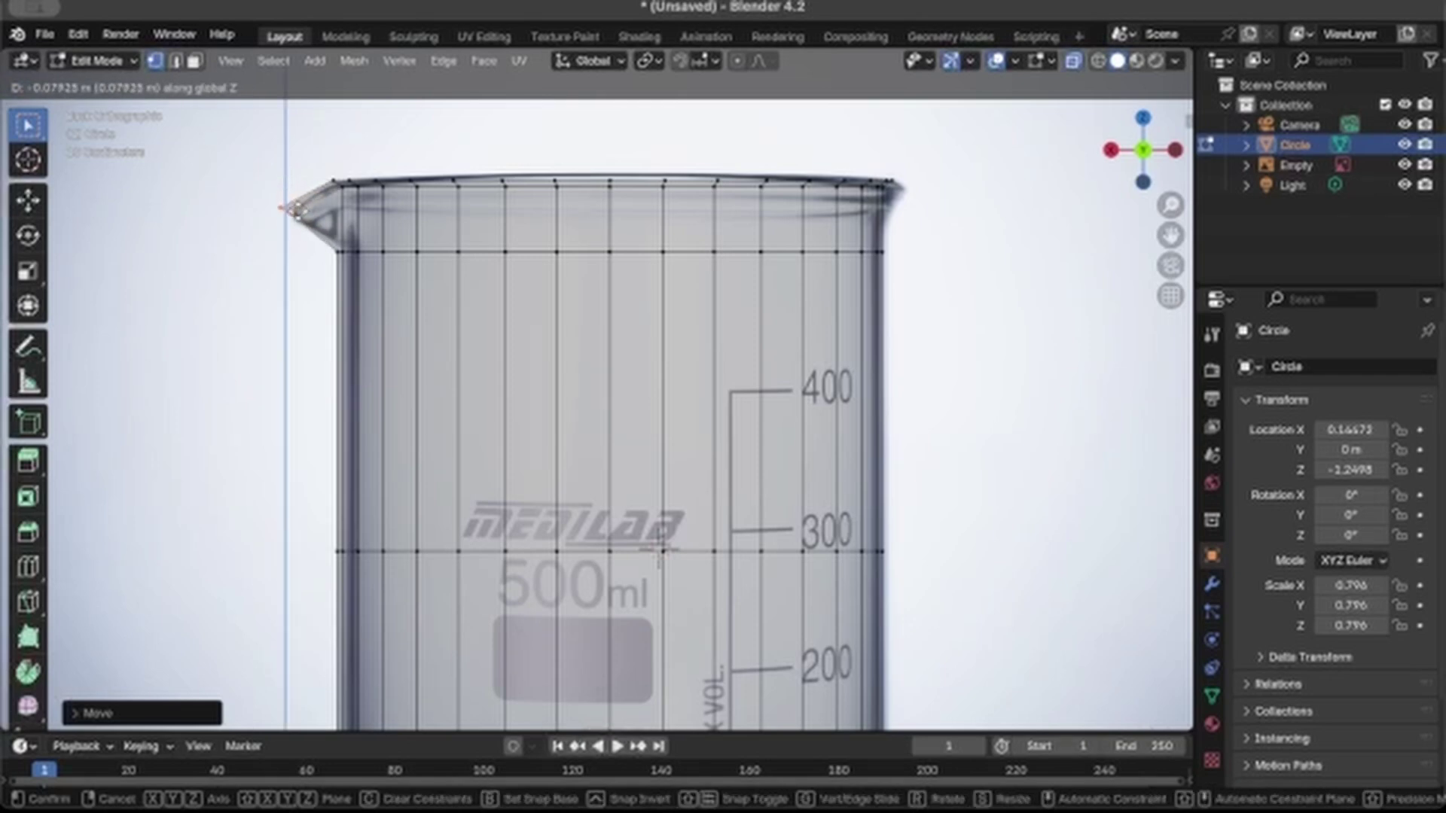
{"action": "left_click", "coordinate": [297, 210]}
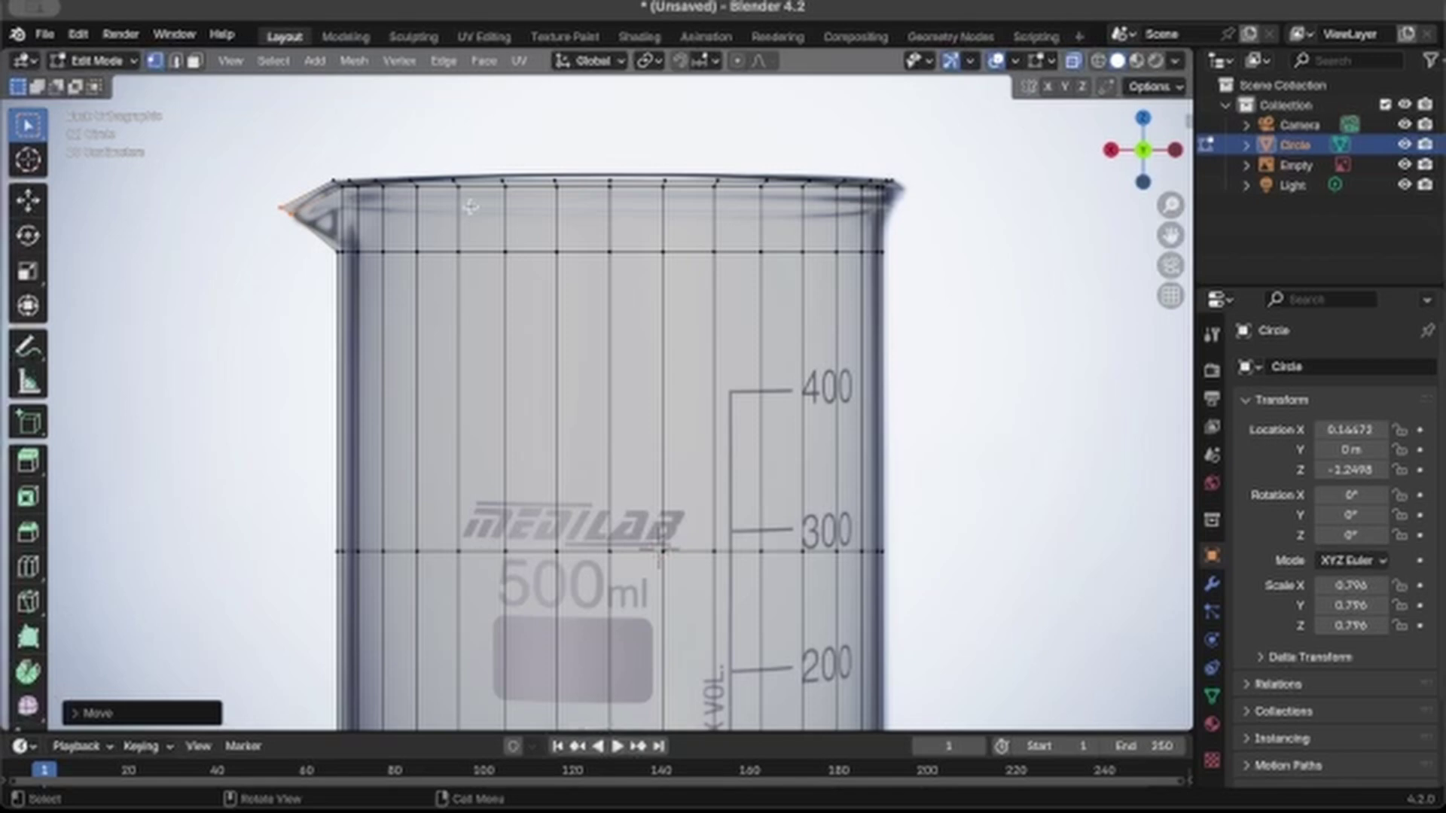
{"action": "key", "text": "g"}
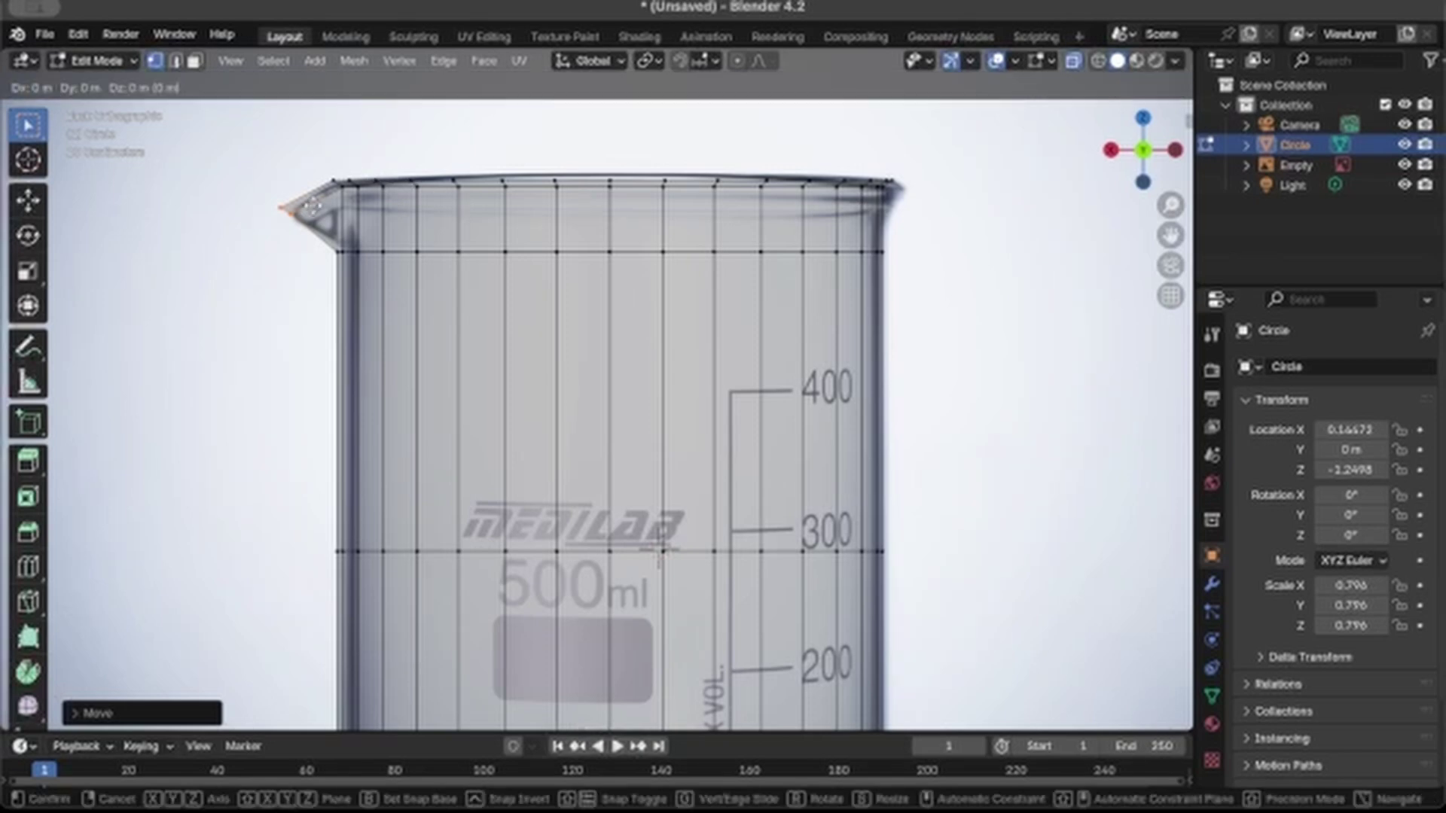
{"action": "key", "text": "x"}
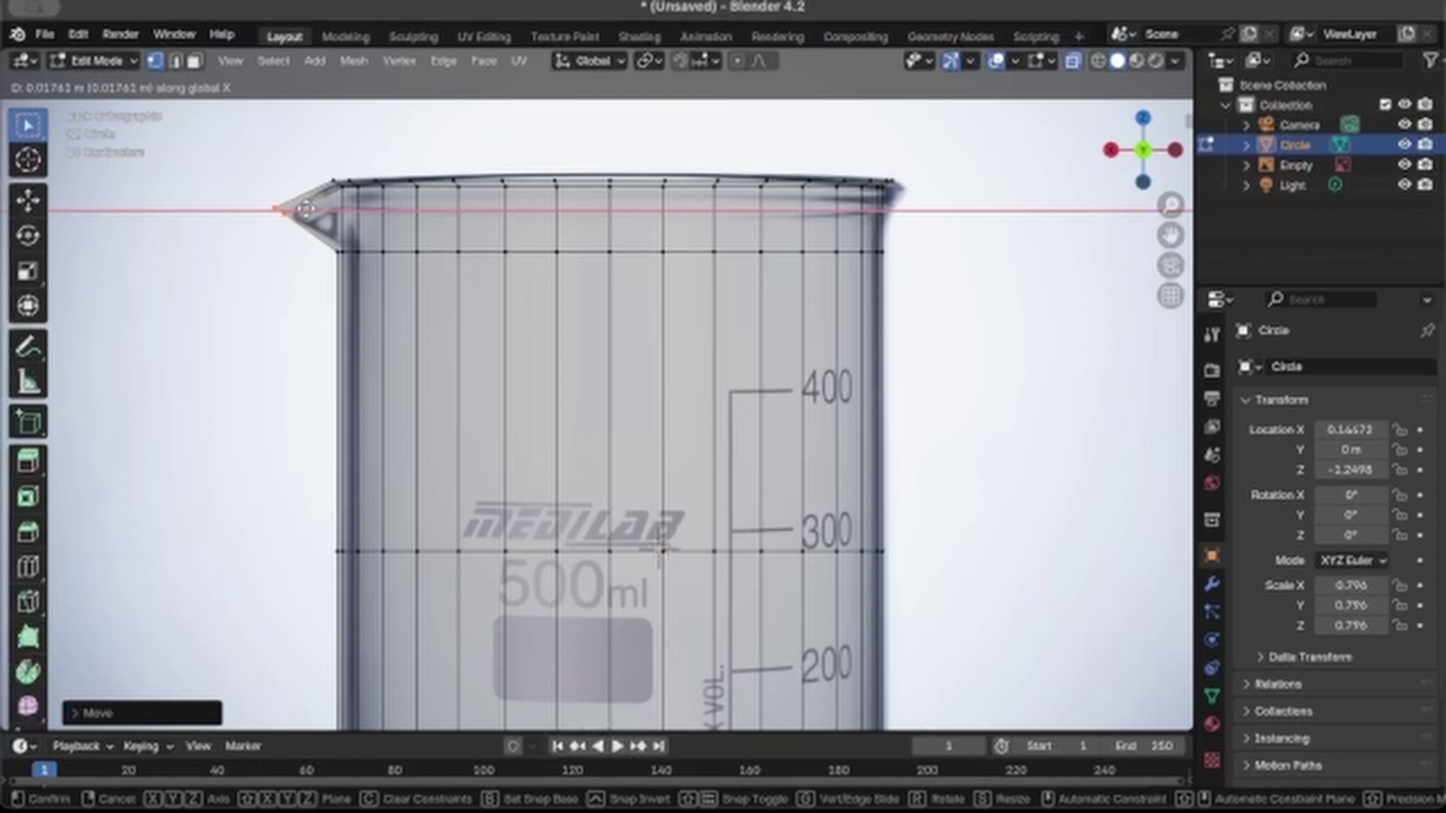
{"action": "left_click", "coordinate": [304, 209]}
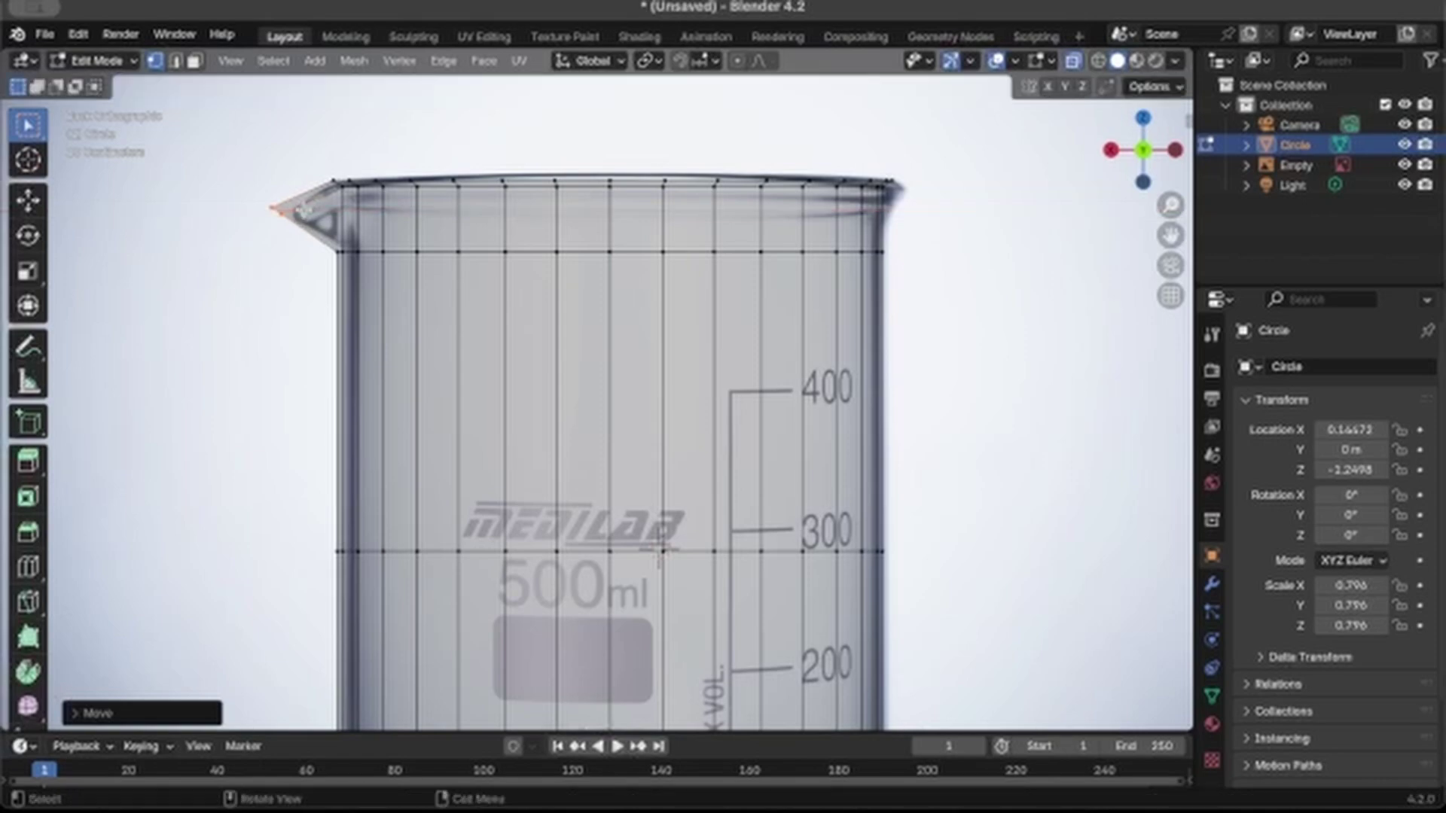
Step: Select the beaker's bottom outer edge loop and bevel it with 5 segments at about 0.25 m offset
{"action": "middle_click_drag", "start_coordinate": [720, 322], "coordinate": [678, 405]}
{"action": "scroll", "coordinate": [678, 405], "scroll_direction": "down", "scroll_amount": 3}
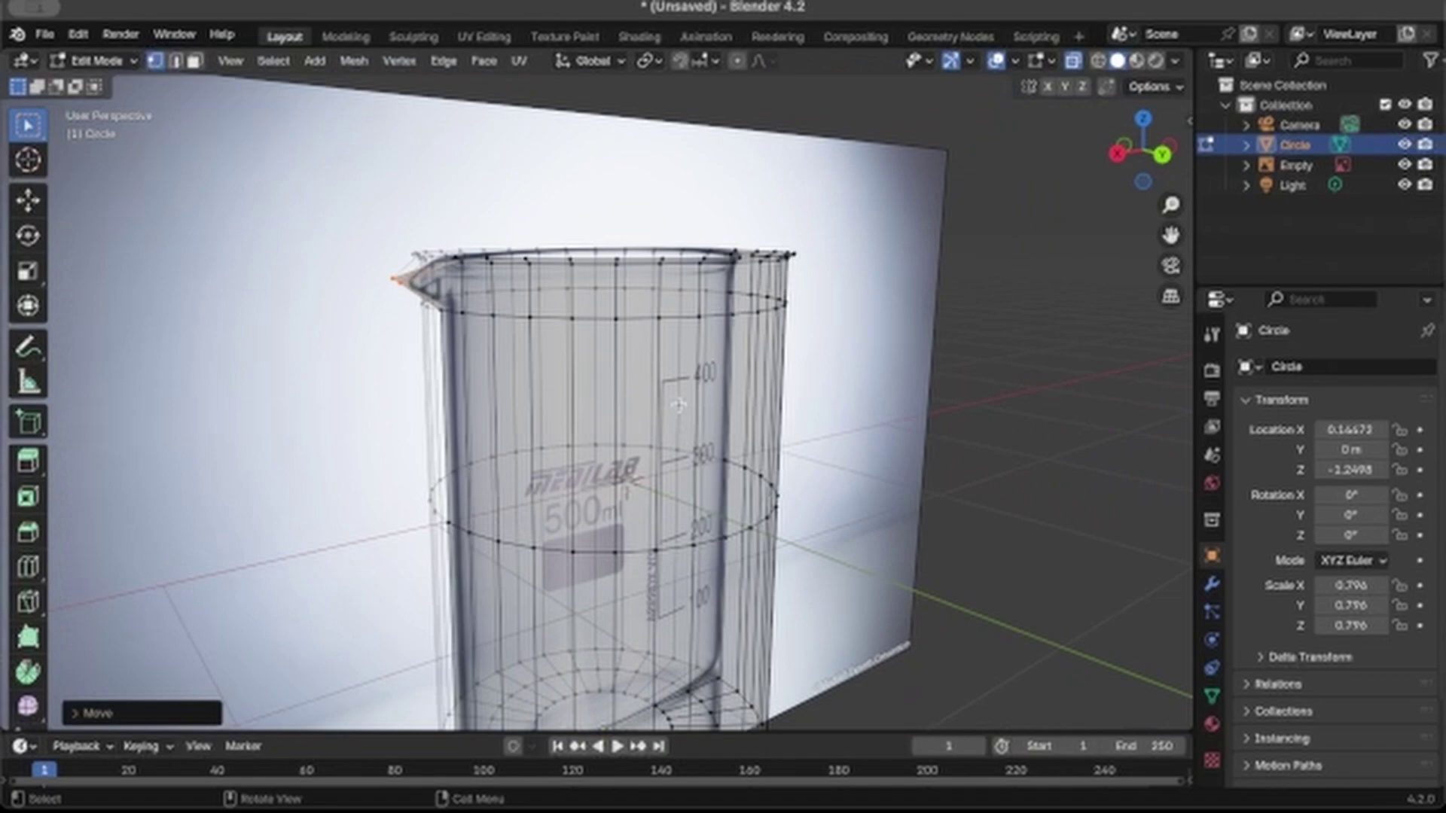
{"action": "middle_click_drag", "start_coordinate": [763, 417], "coordinate": [768, 420]}
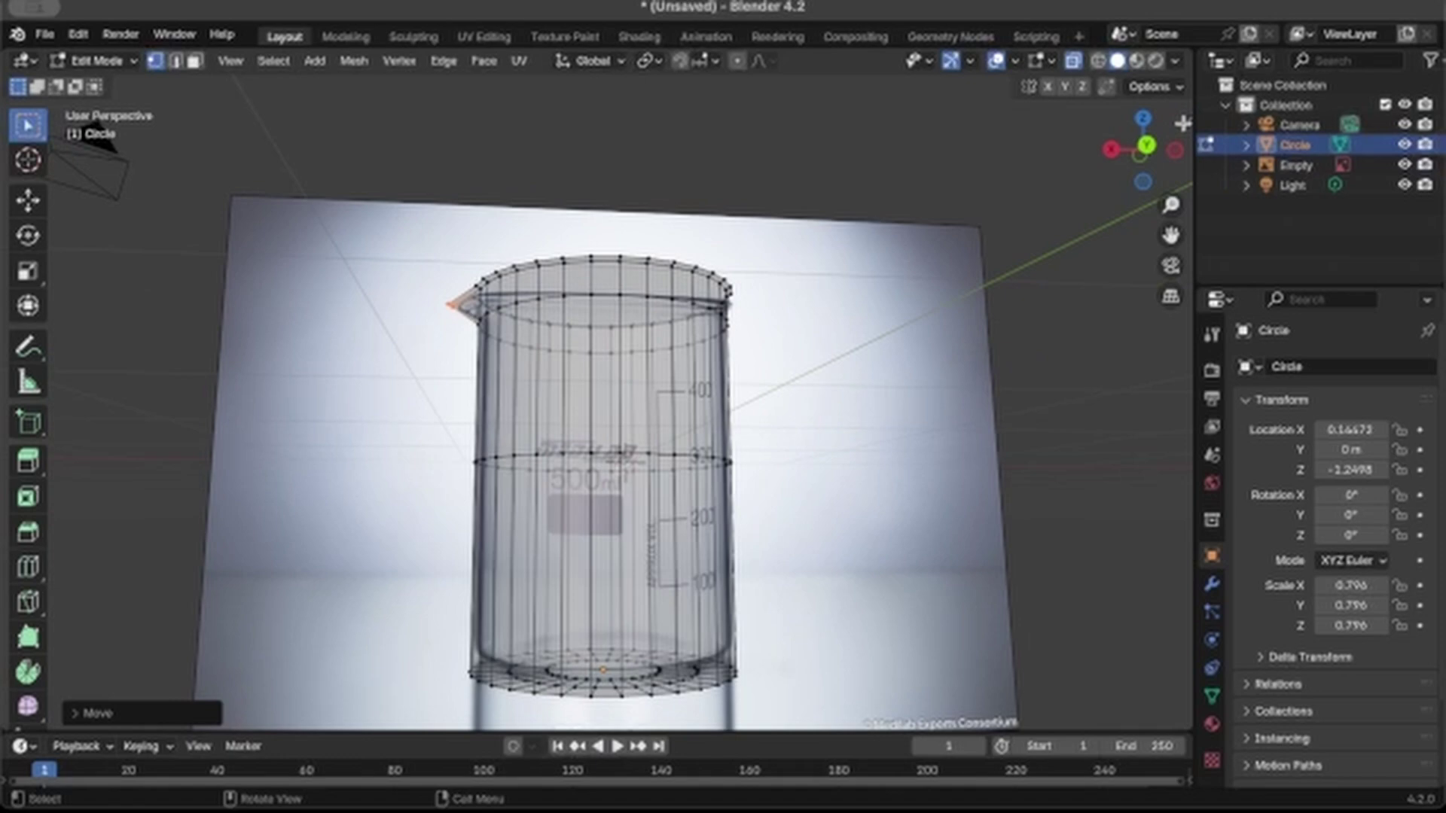
{"action": "left_click", "coordinate": [1143, 149]}
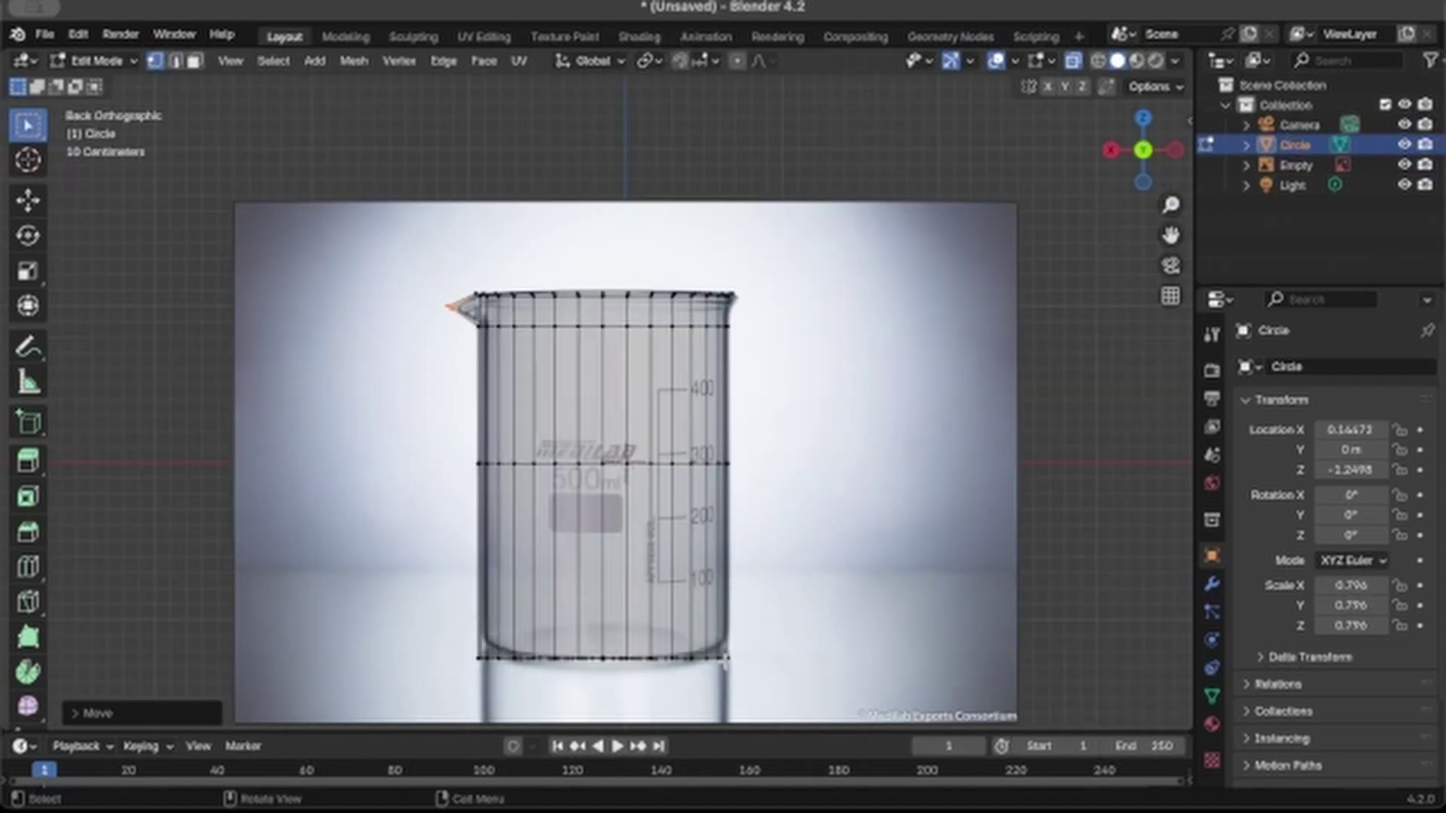
{"action": "left_click", "coordinate": [725, 657], "text": "shift"}
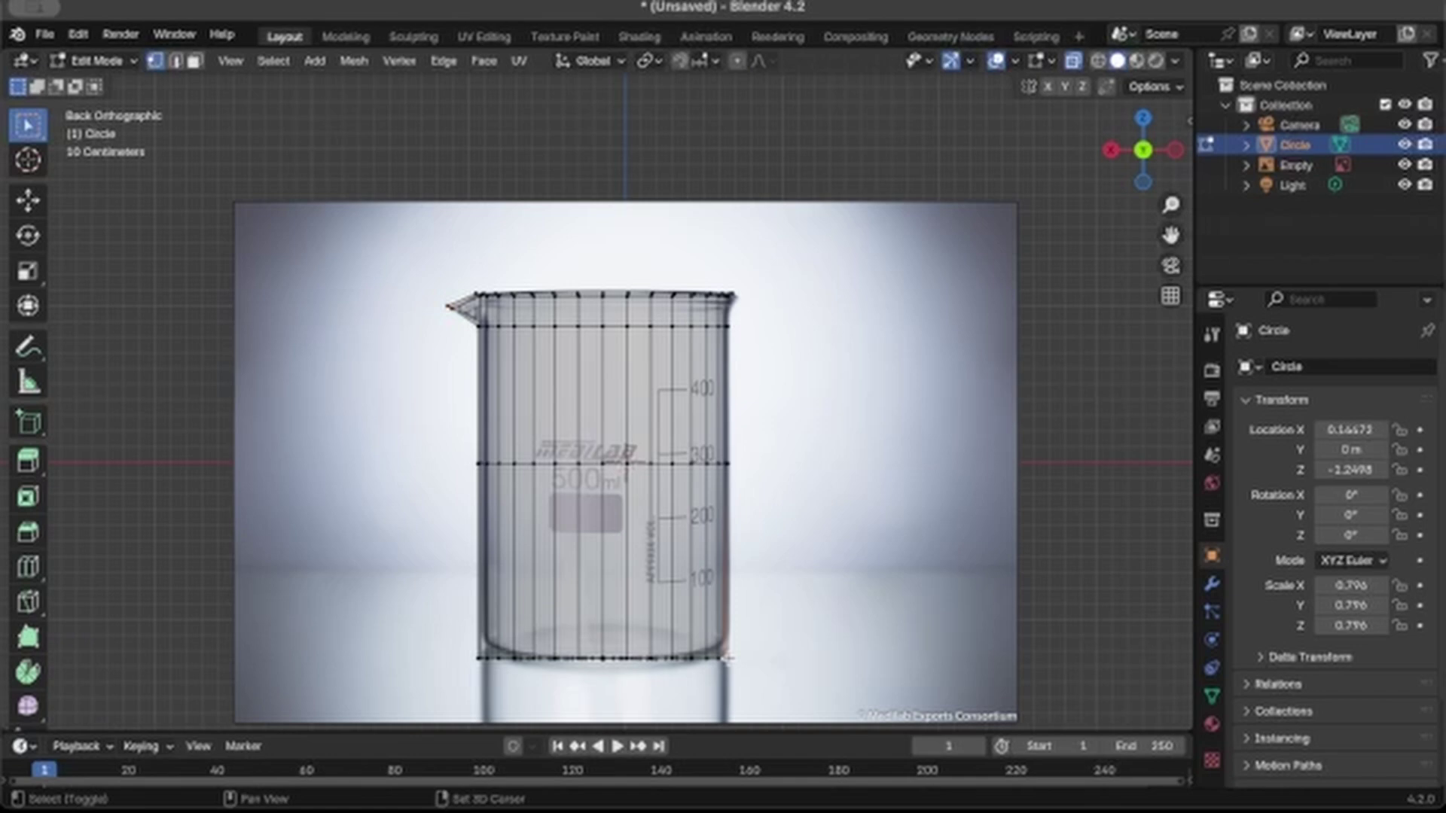
{"action": "left_click", "coordinate": [726, 658], "text": "alt+shift"}
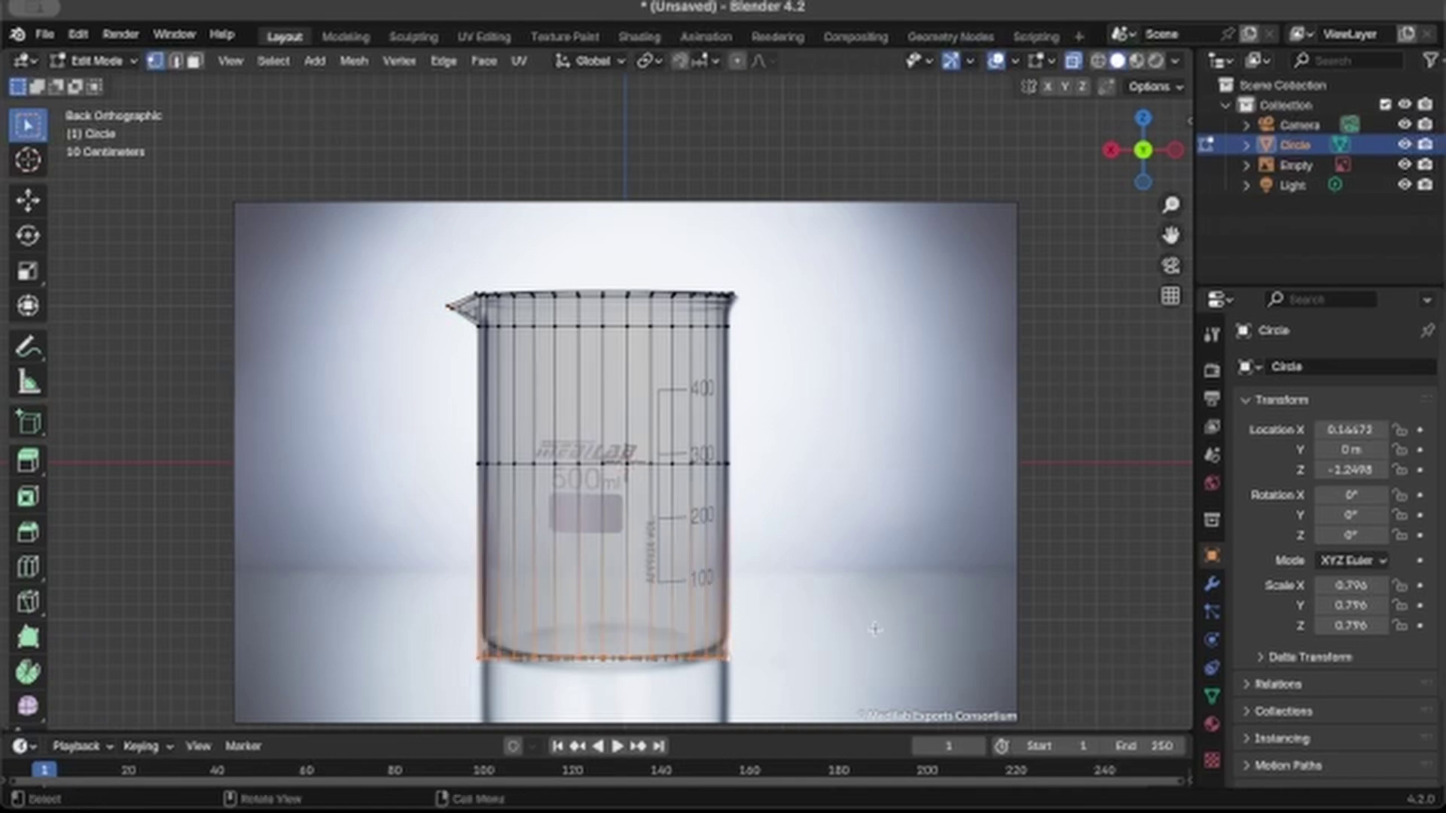
{"action": "key", "text": "ctrl+b"}
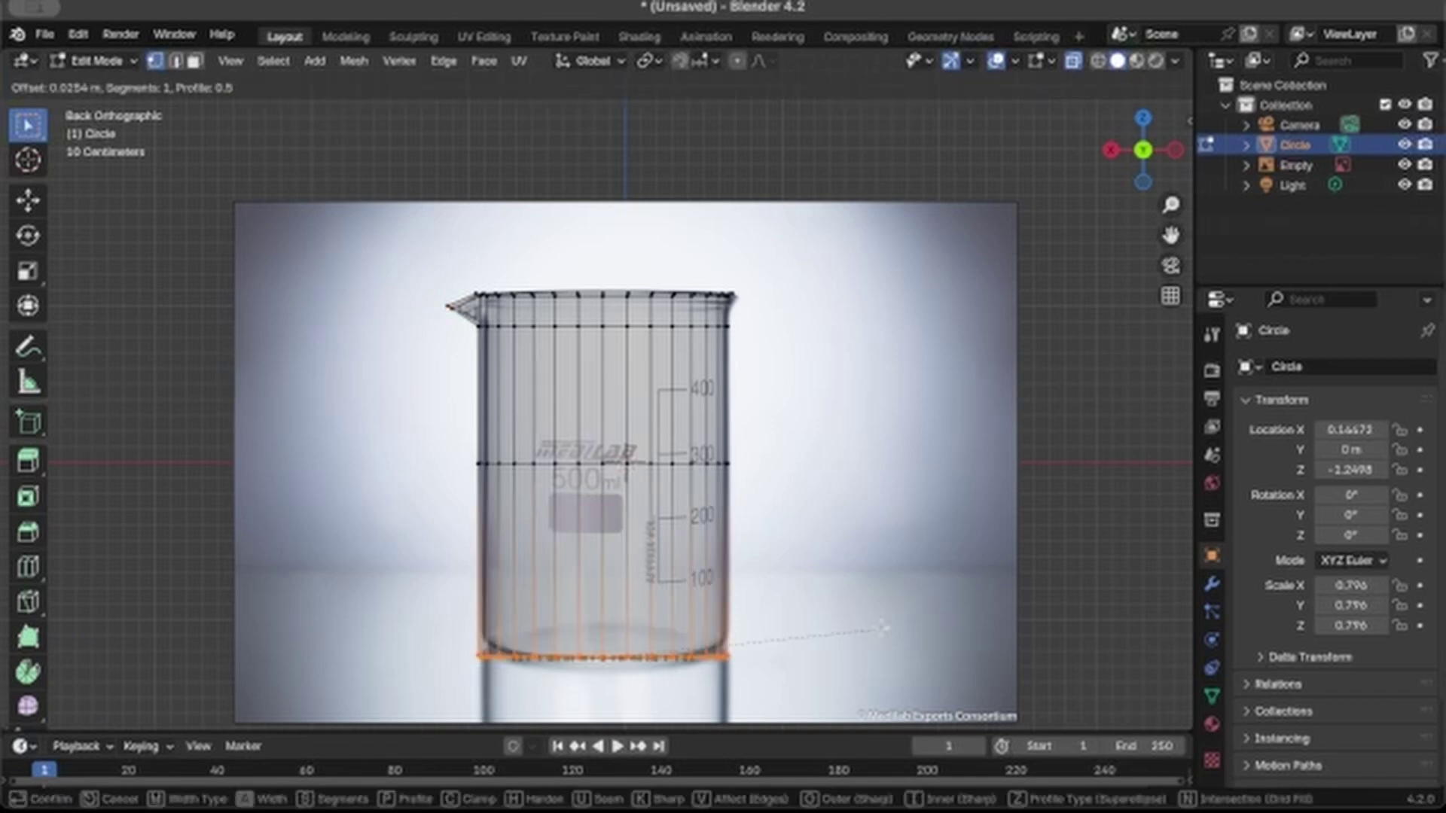
{"action": "scroll", "coordinate": [890, 621], "scroll_direction": "up", "scroll_amount": 1}
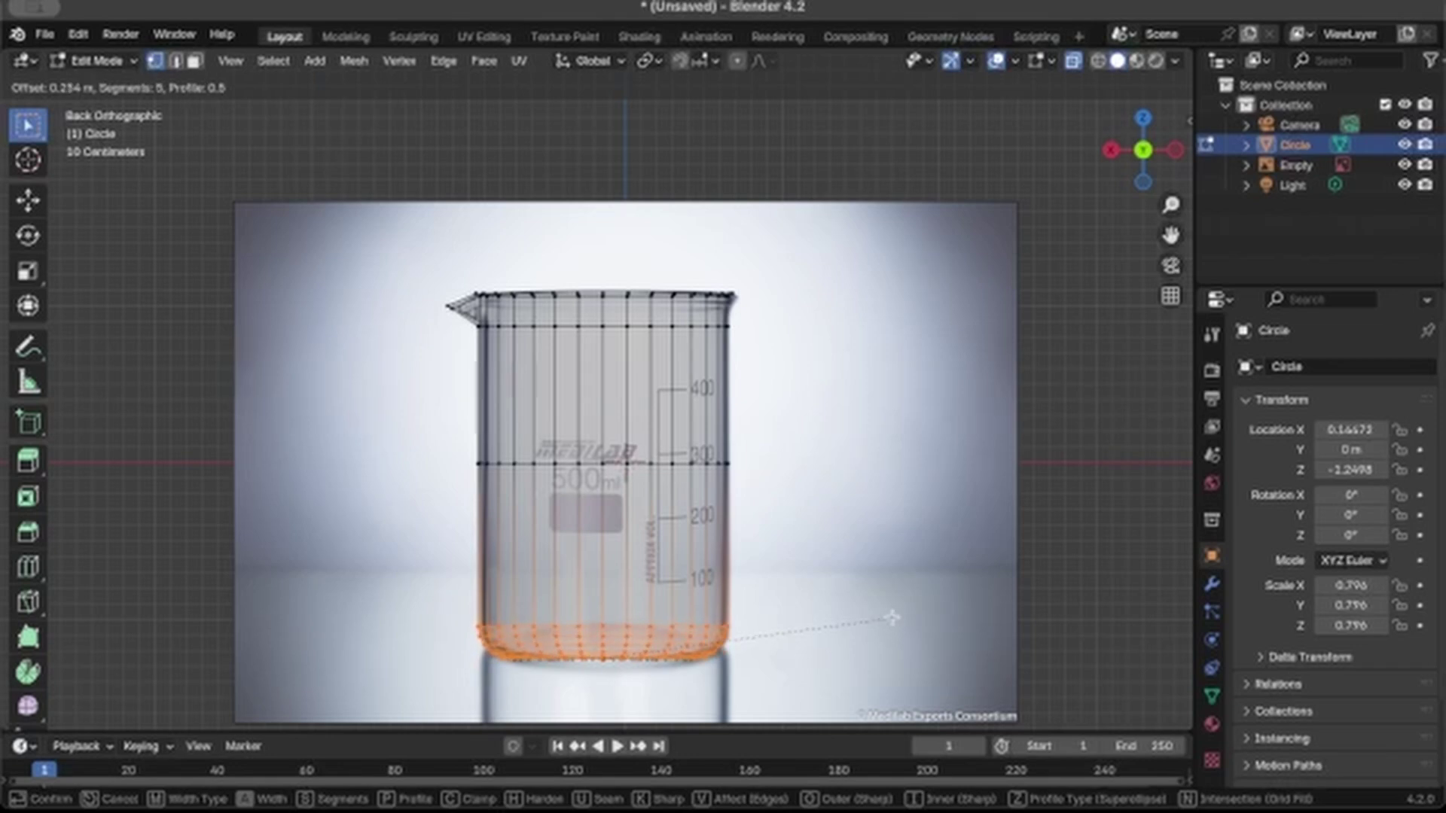
{"action": "left_click", "coordinate": [891, 617]}
Step: Hide the reference image and return the beaker to Object Mode
{"action": "middle_click_drag", "start_coordinate": [870, 591], "coordinate": [866, 590]}
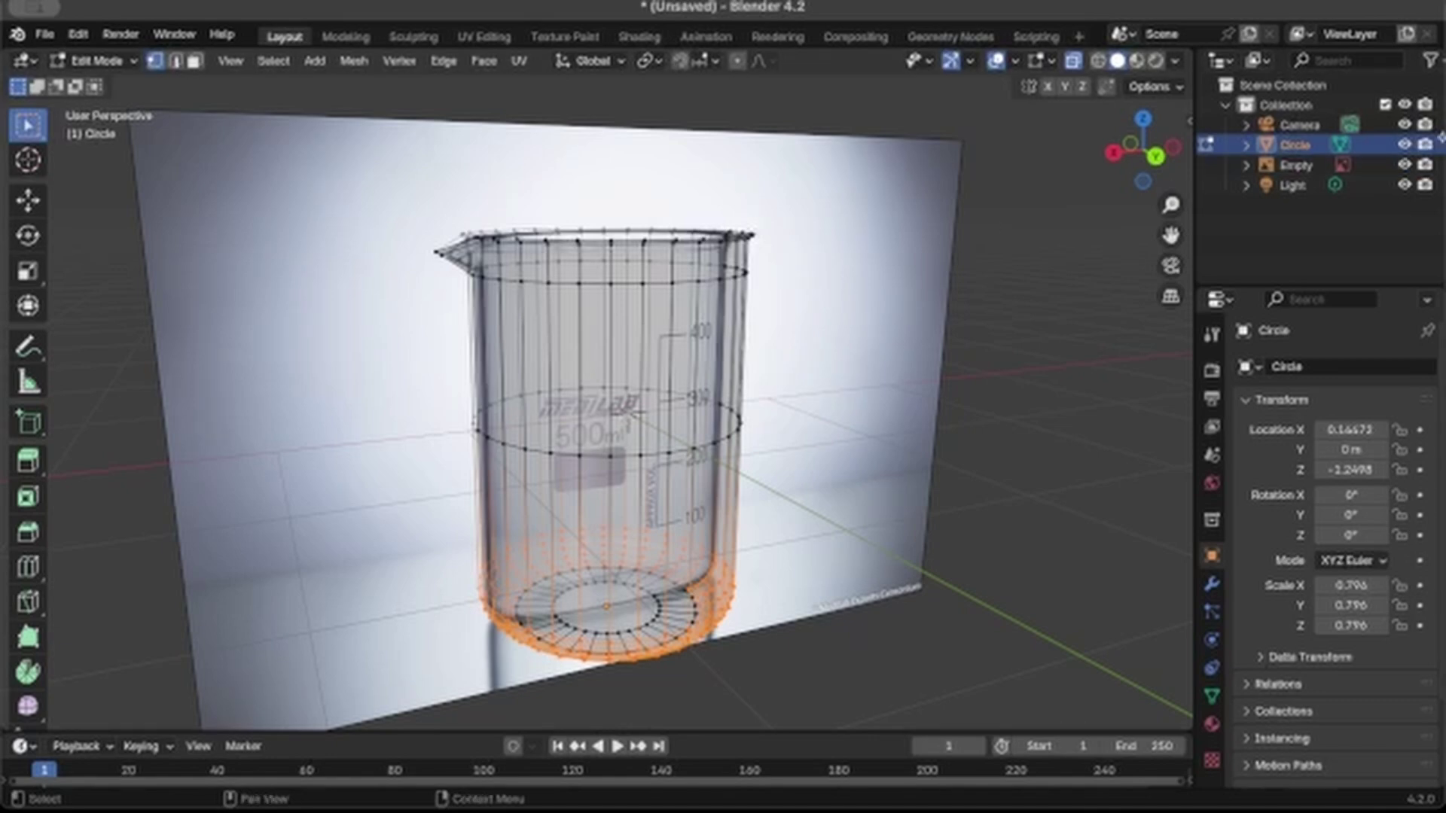
{"action": "left_click", "coordinate": [1404, 165]}
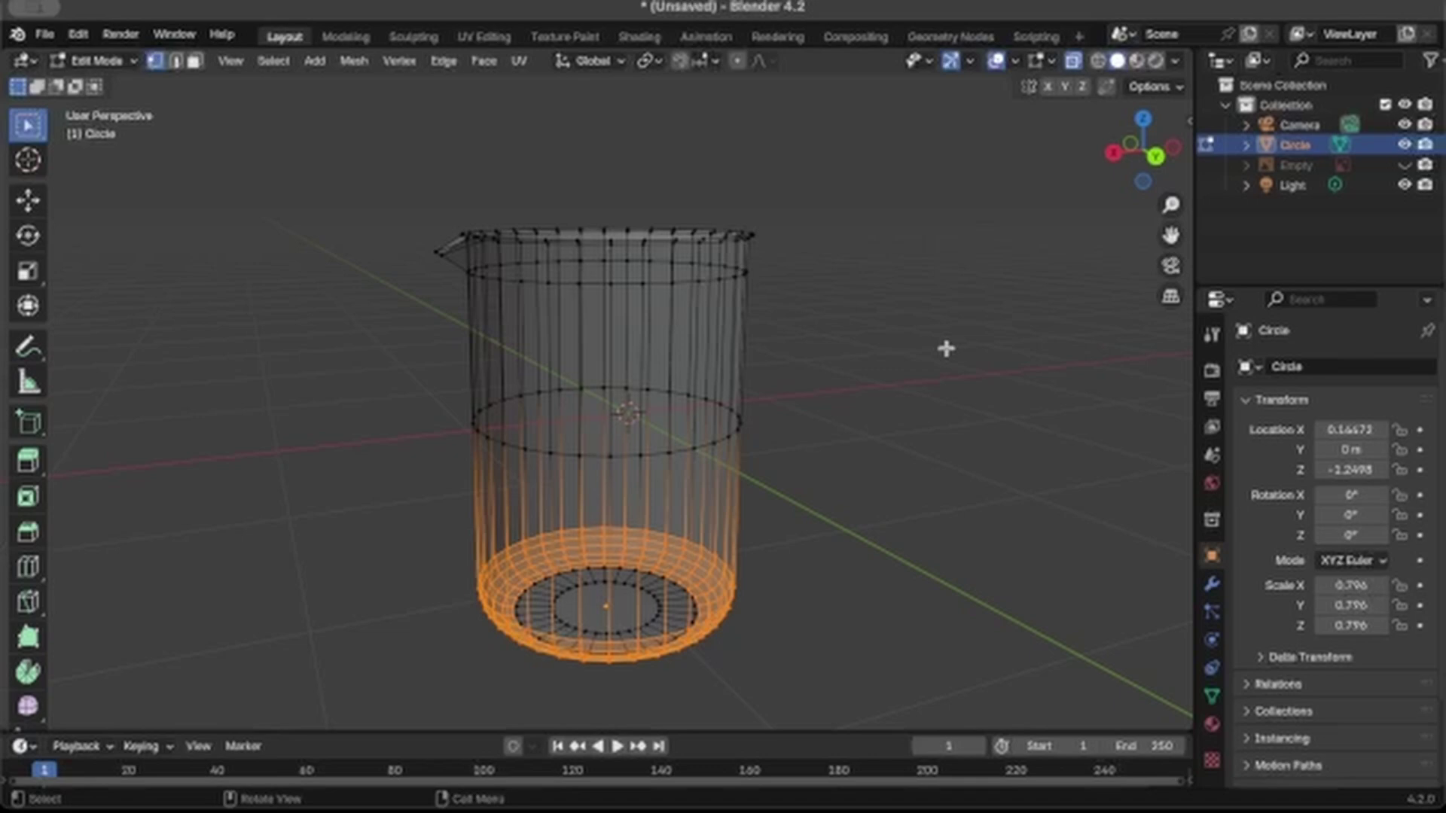
{"action": "key", "text": "Tab"}
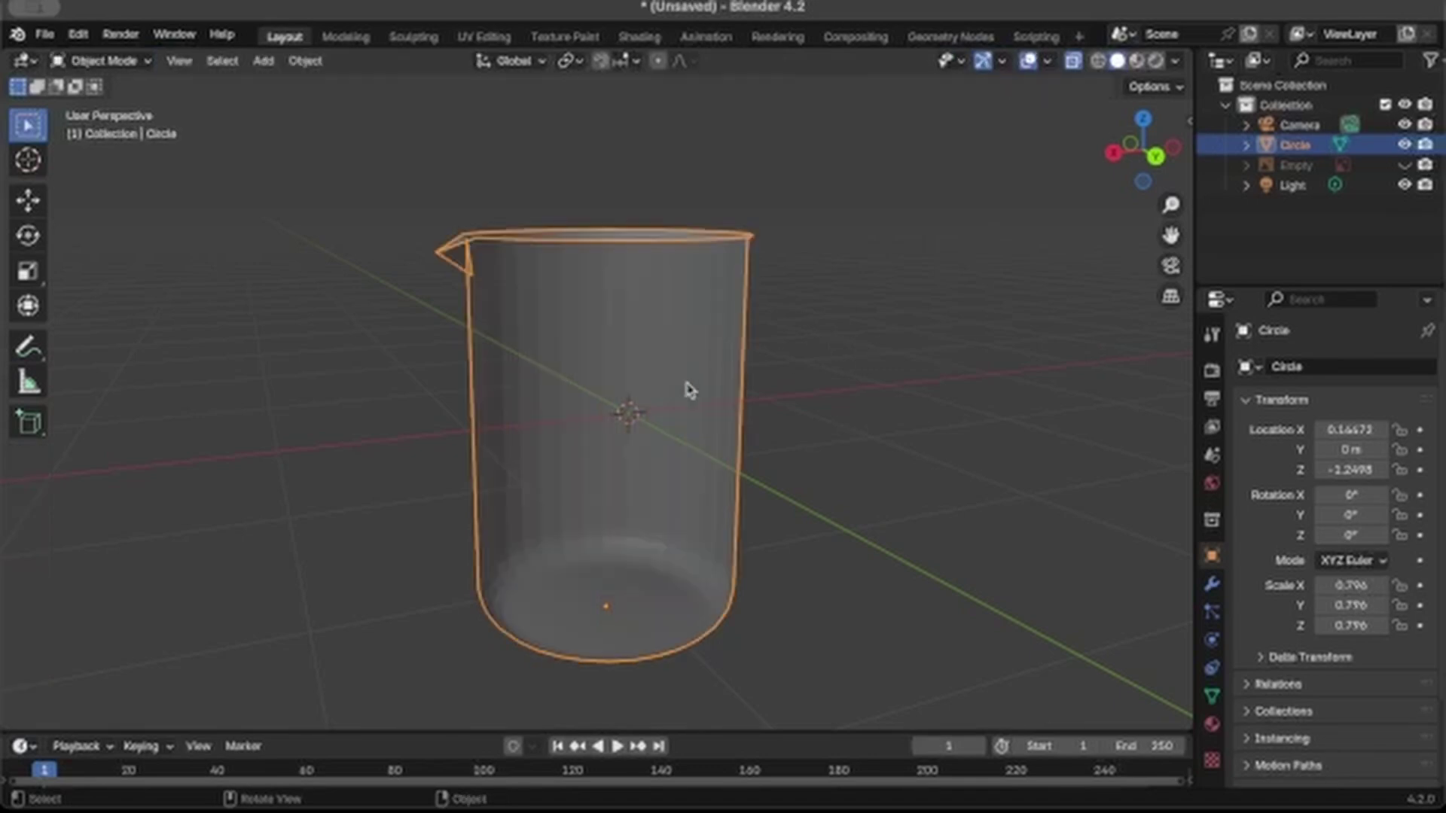
Step: Add a level 2 Subdivision Surface modifier to the beaker and show its modifier settings
{"action": "middle_click_drag", "start_coordinate": [686, 389], "coordinate": [686, 390]}
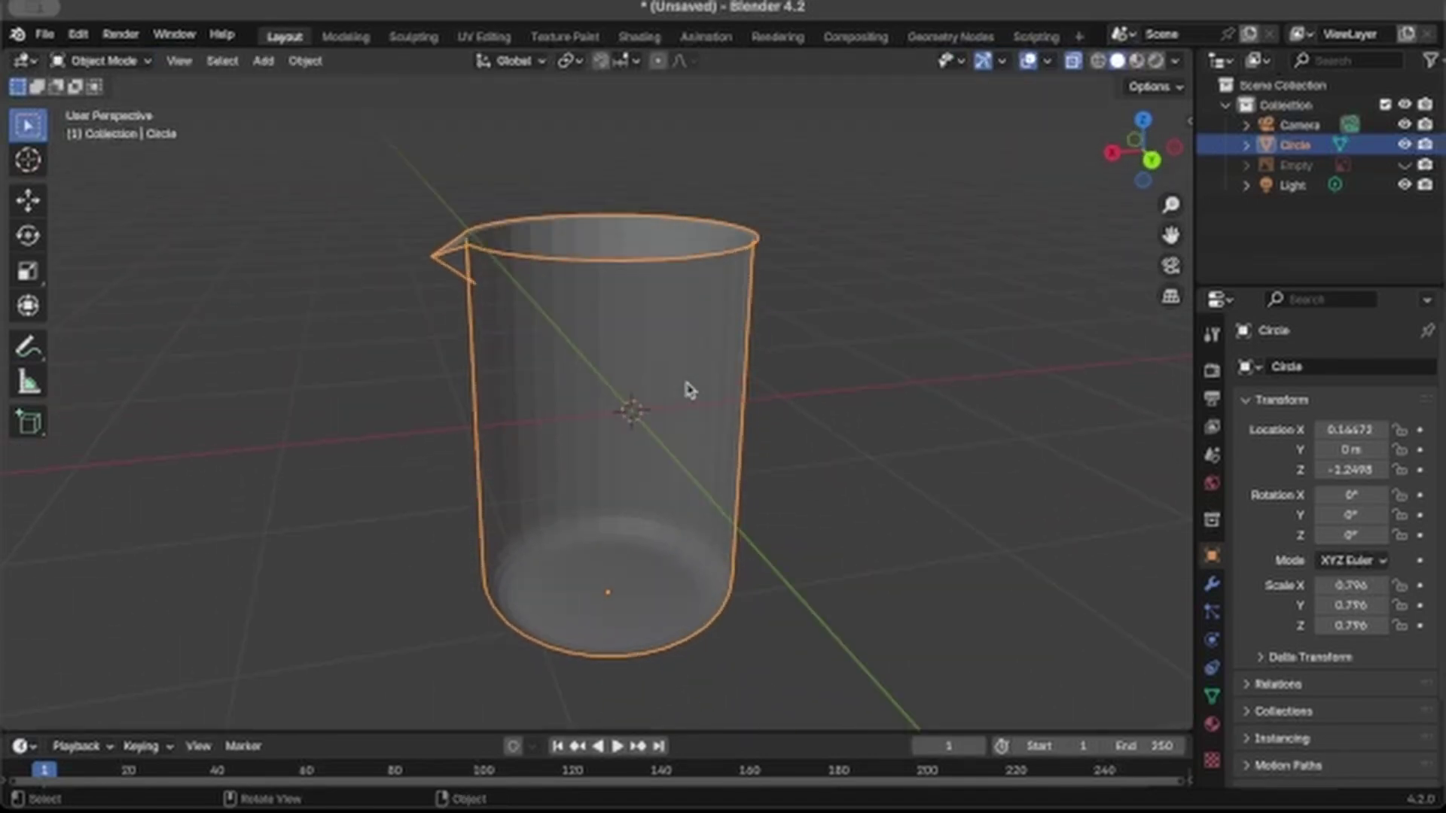
{"action": "scroll", "coordinate": [690, 390], "scroll_direction": "up", "scroll_amount": 5}
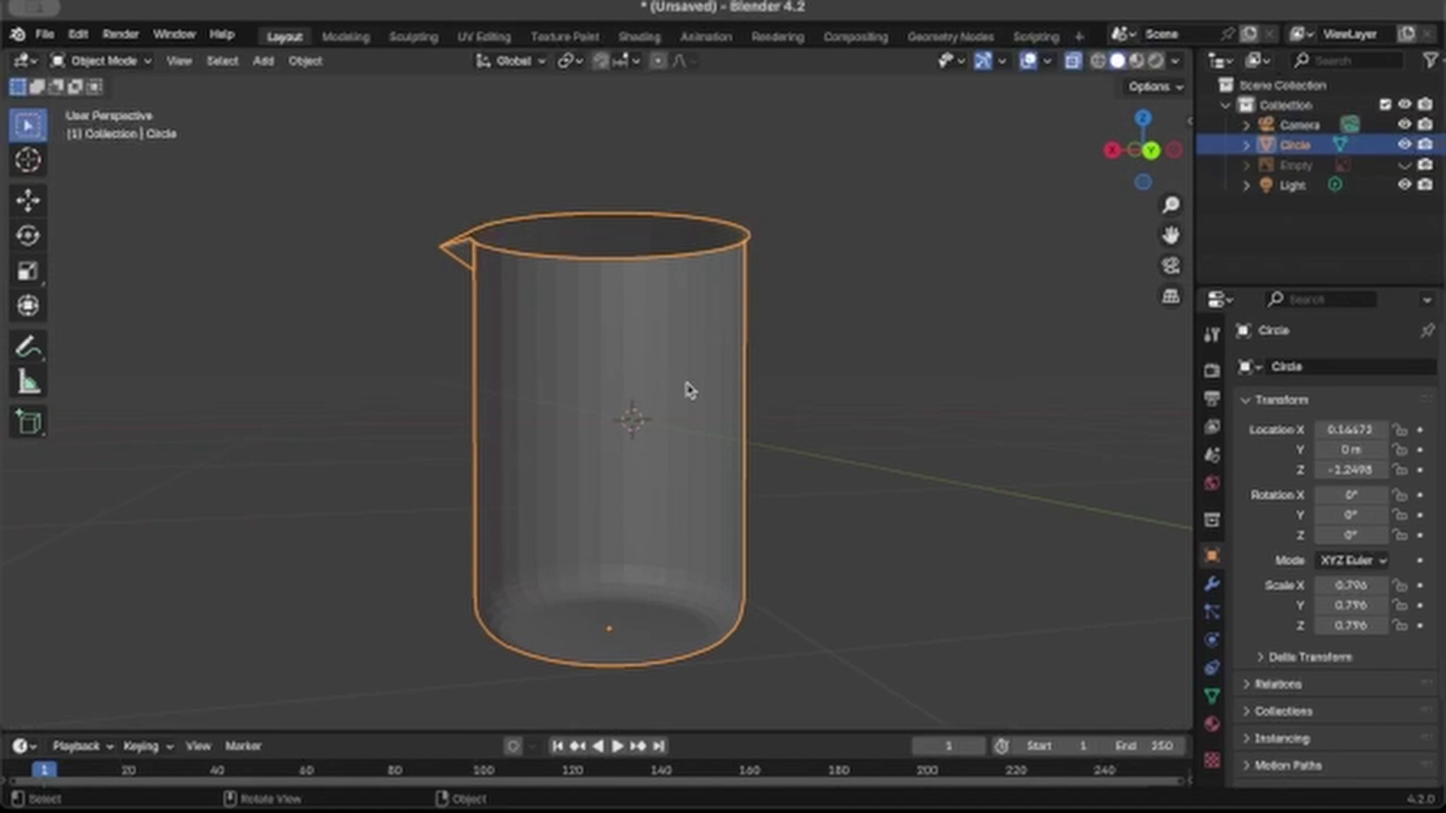
{"action": "key", "text": "ctrl+2"}
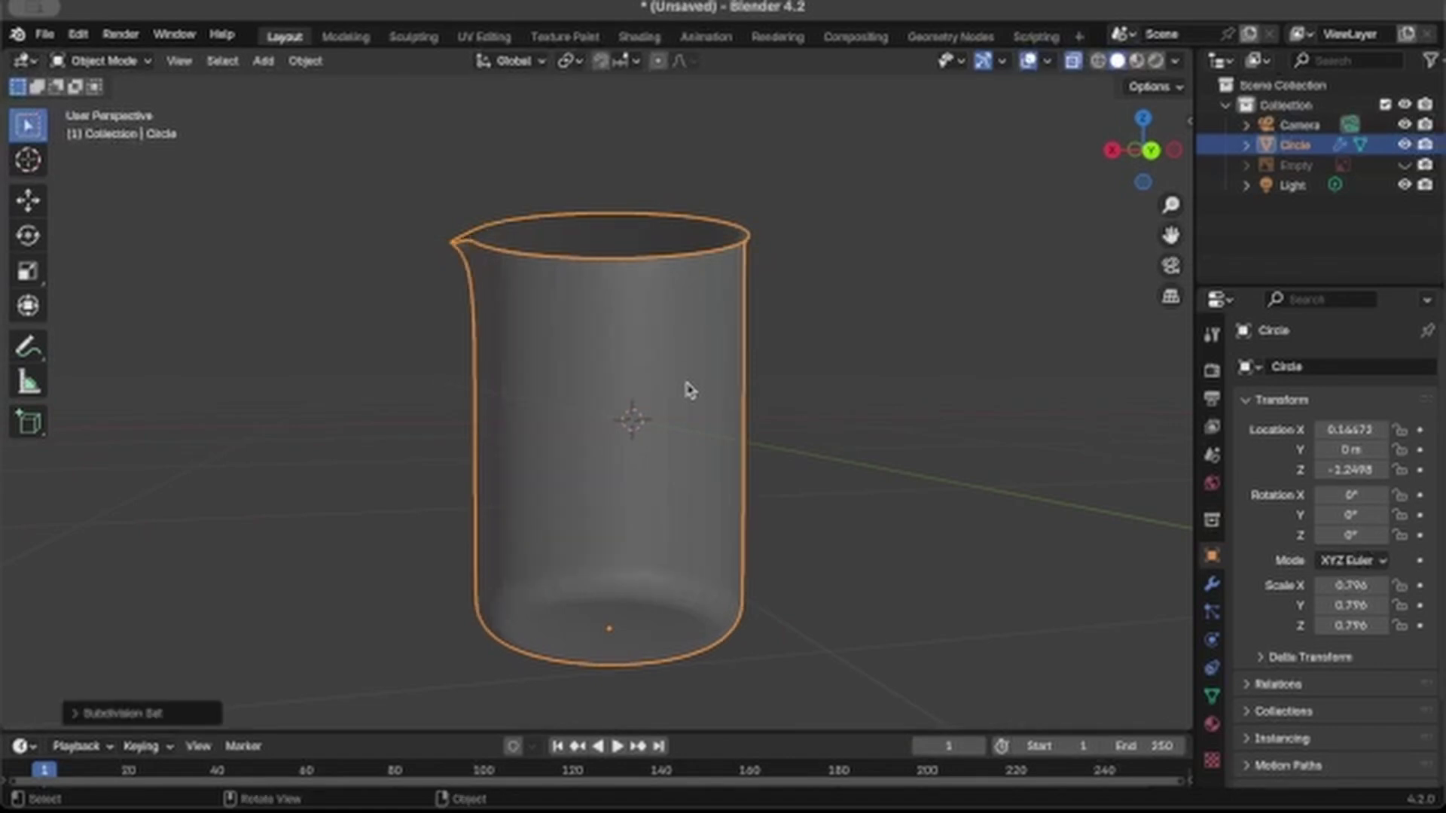
{"action": "left_click", "coordinate": [1212, 583]}
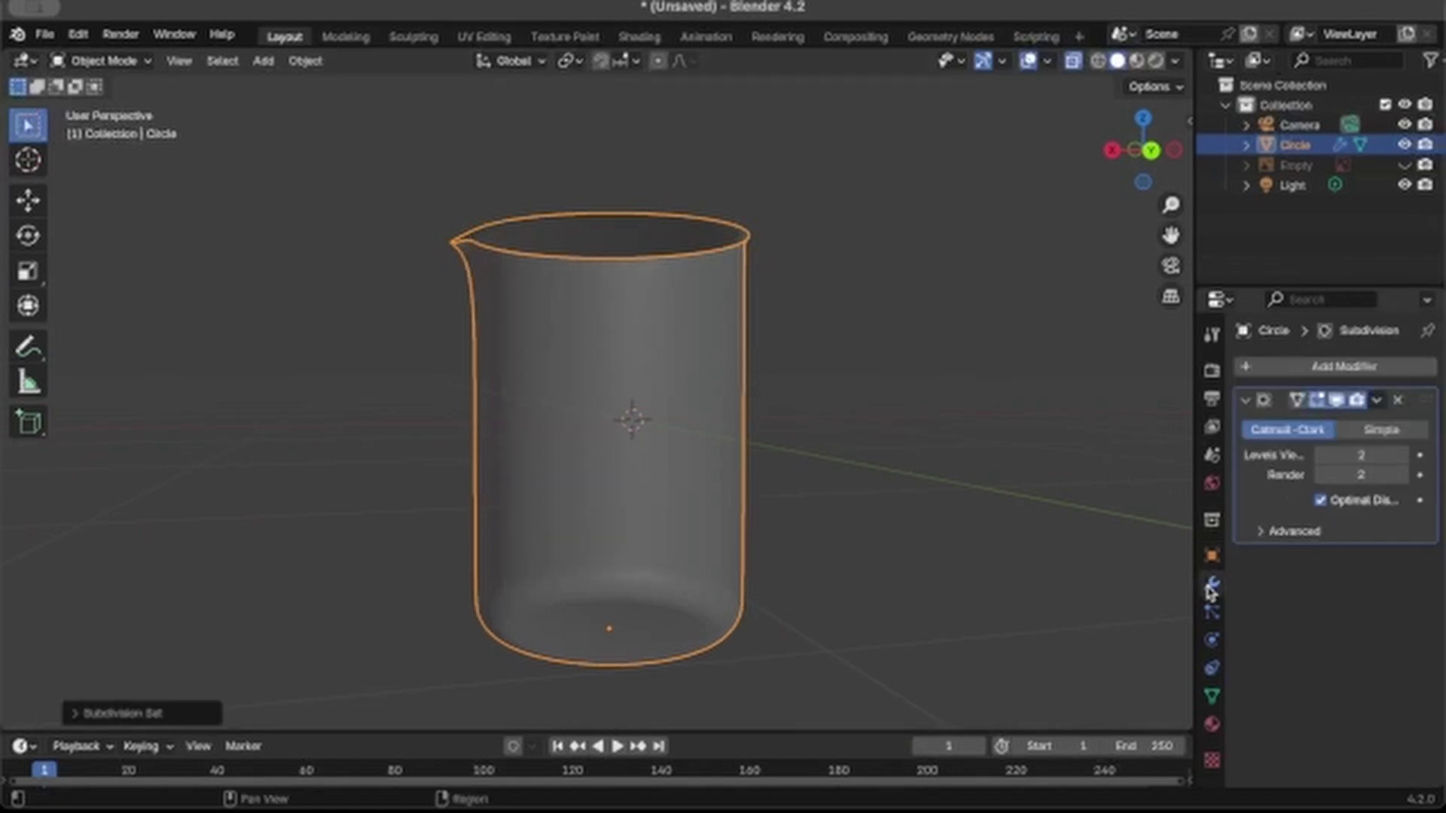
Step: Toggle X-ray off and back on to inspect the smoothed beaker
{"action": "scroll", "coordinate": [887, 390], "scroll_direction": "up", "scroll_amount": 5}
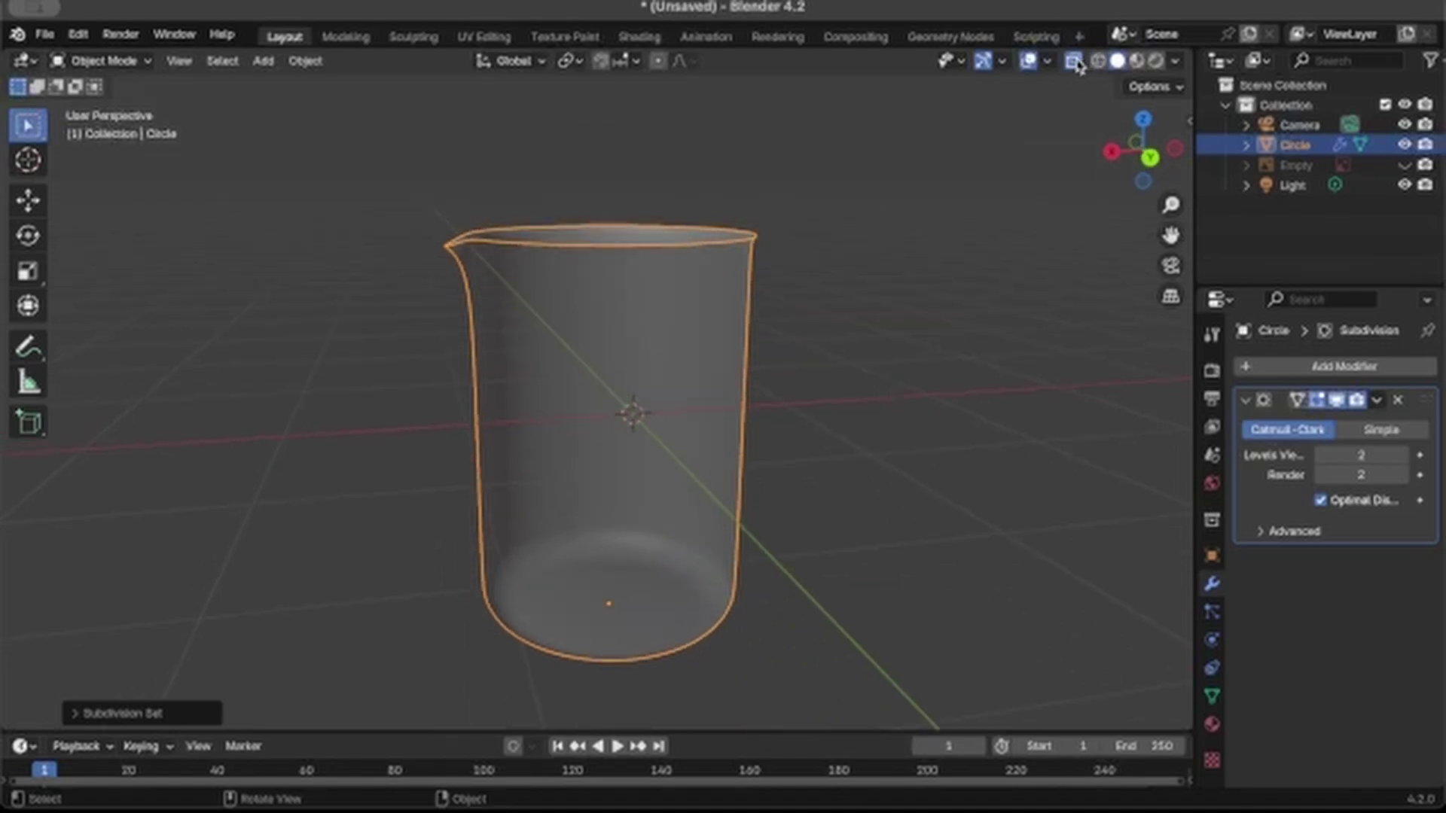
{"action": "left_click", "coordinate": [1074, 62]}
{"action": "left_click", "coordinate": [1073, 62]}
{"action": "scroll", "coordinate": [792, 295], "scroll_direction": "up", "scroll_amount": 3}
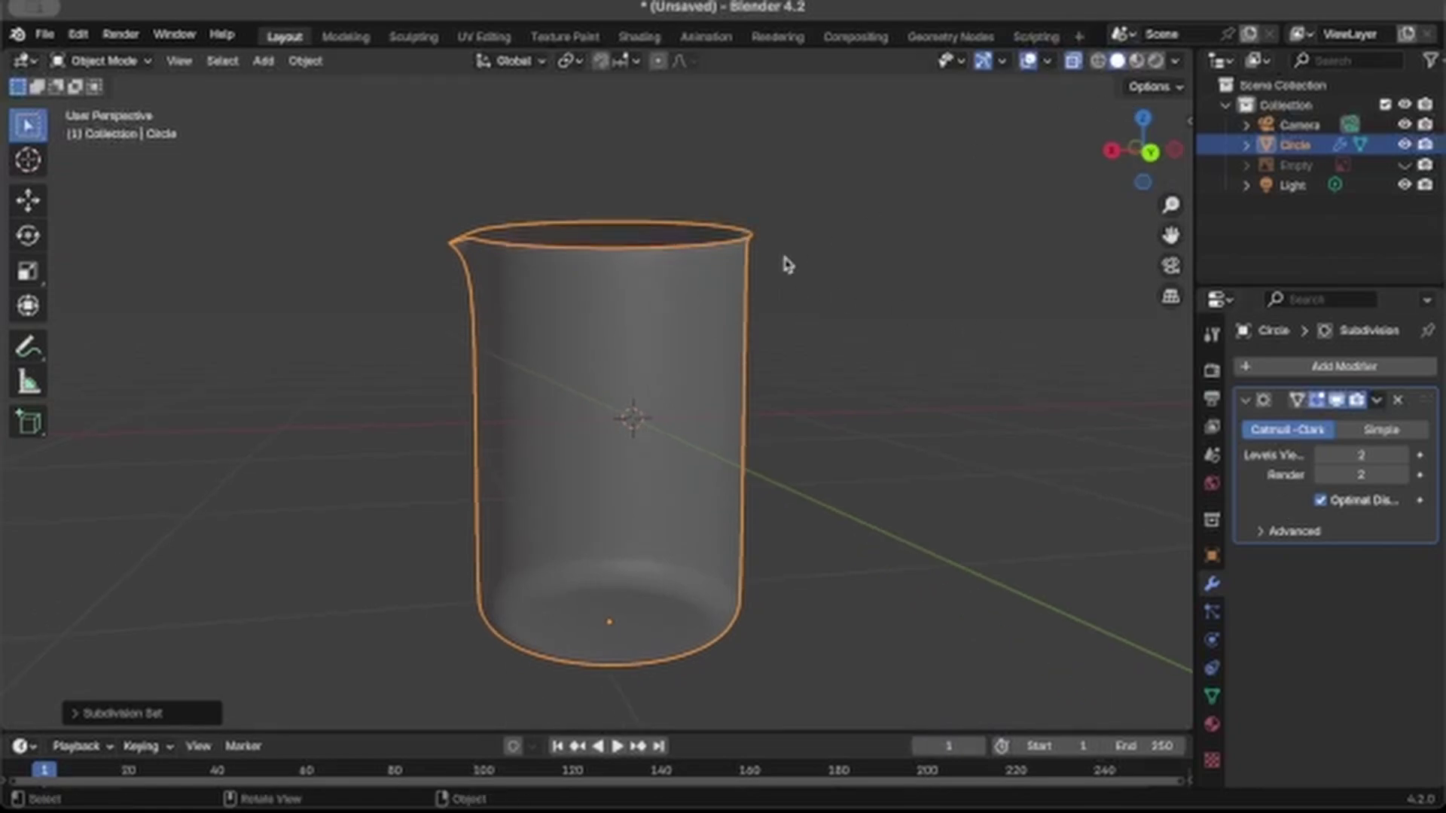
Step: Add a Solidify modifier to the beaker and set its thickness to 0.03 m
{"action": "left_click", "coordinate": [1268, 369]}
{"action": "left_click", "coordinate": [1219, 375]}
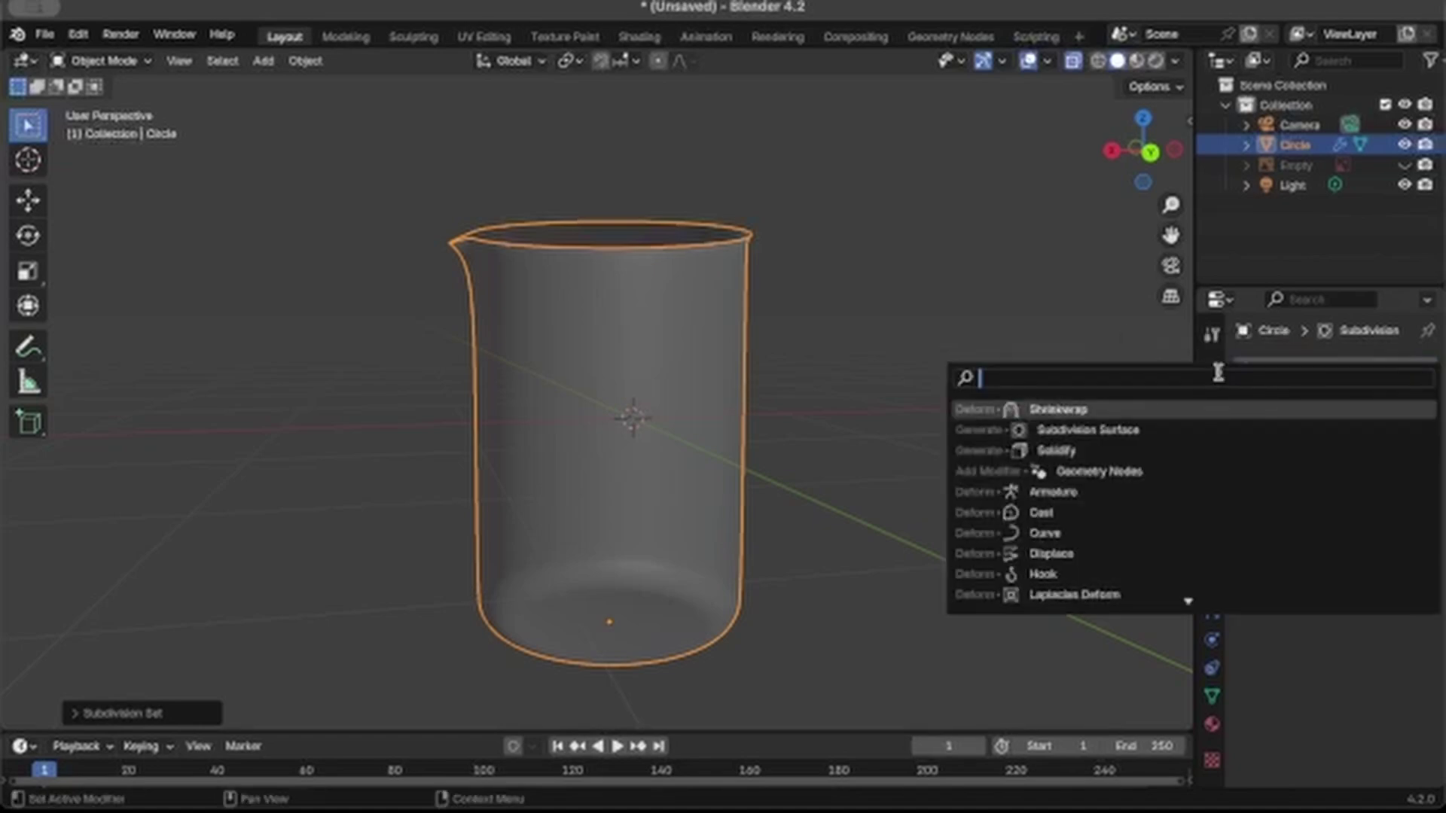
{"action": "left_click", "coordinate": [1140, 453]}
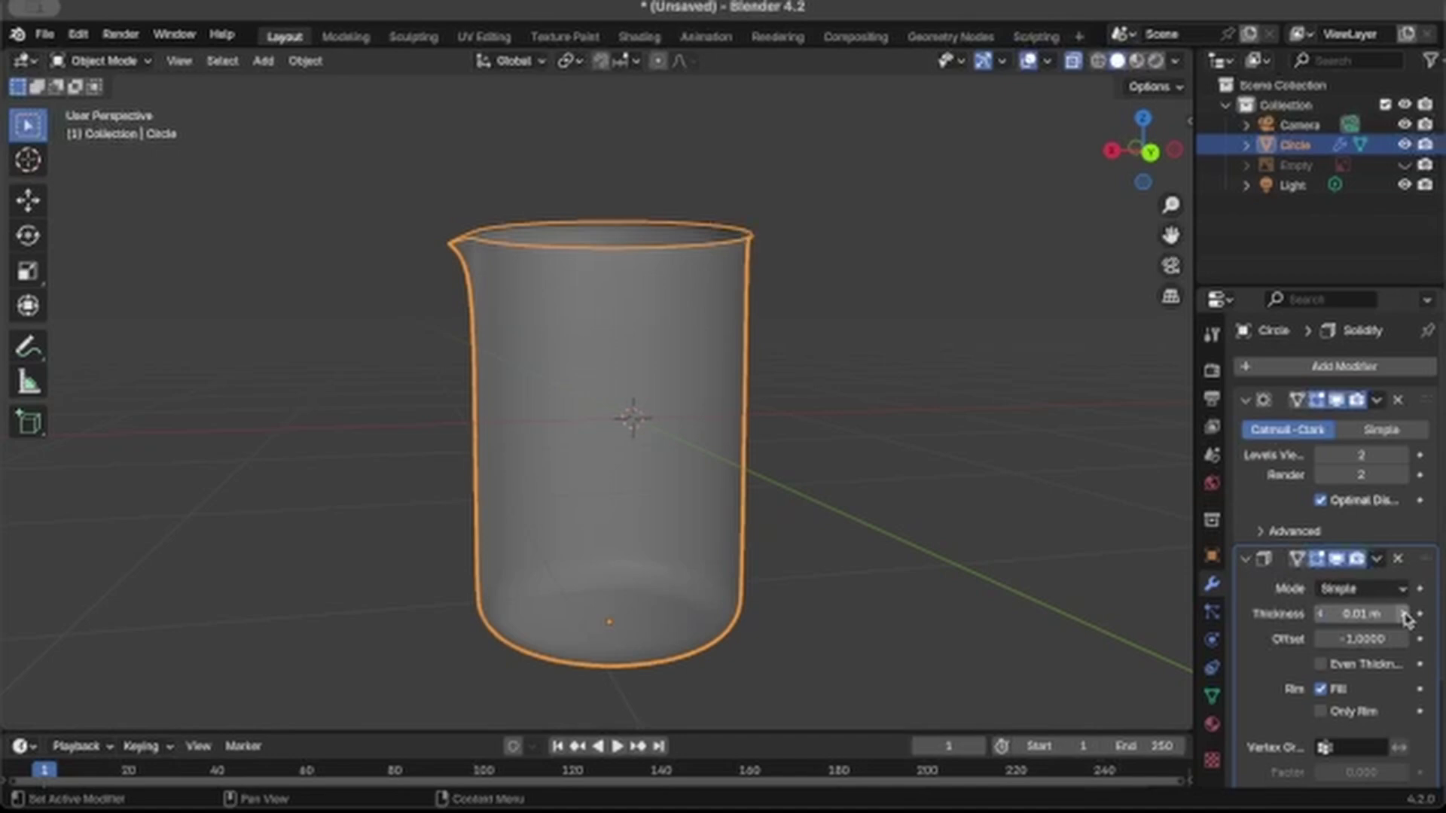
{"action": "left_click", "coordinate": [1404, 614]}
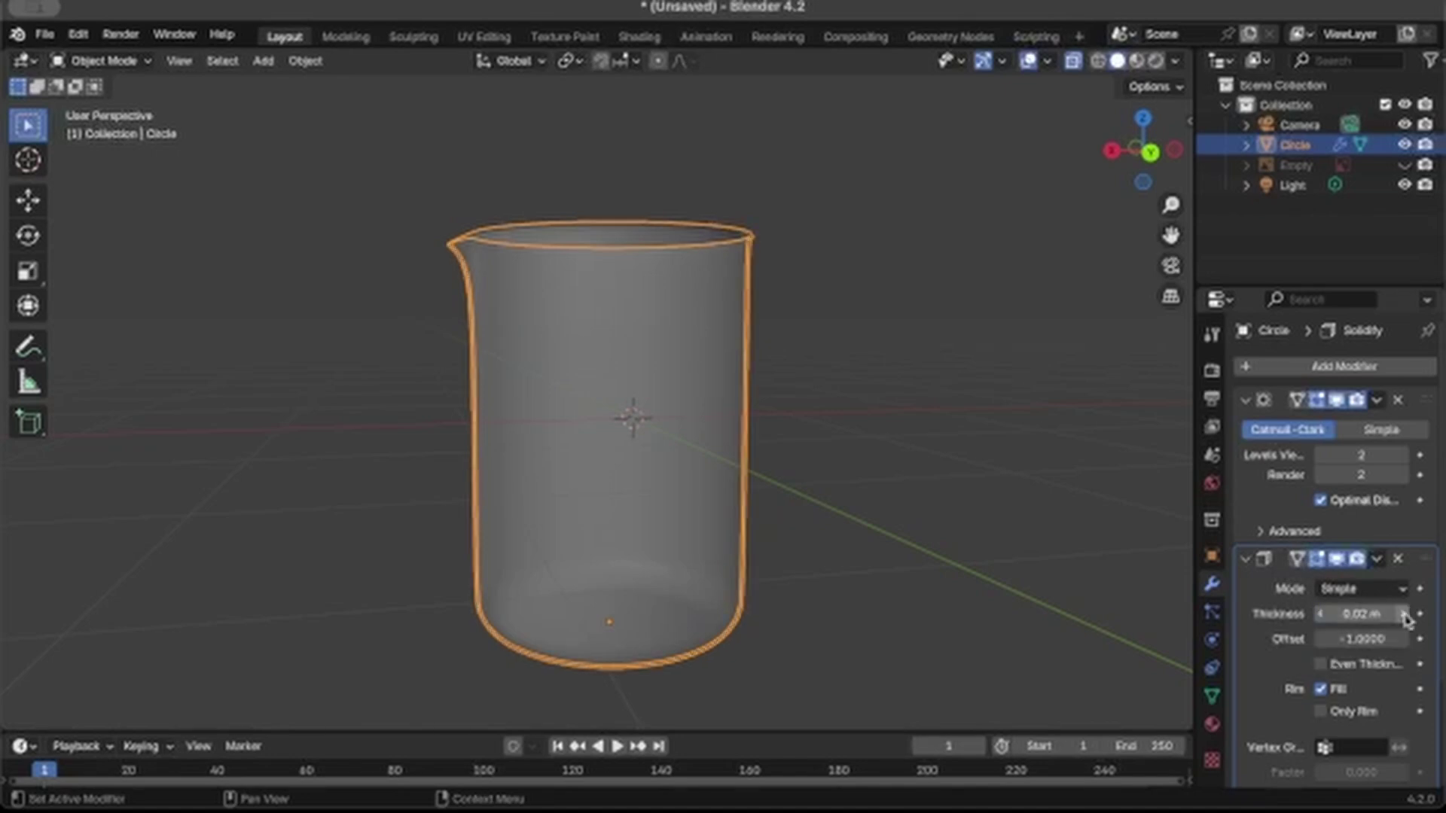
{"action": "left_click", "coordinate": [1404, 614]}
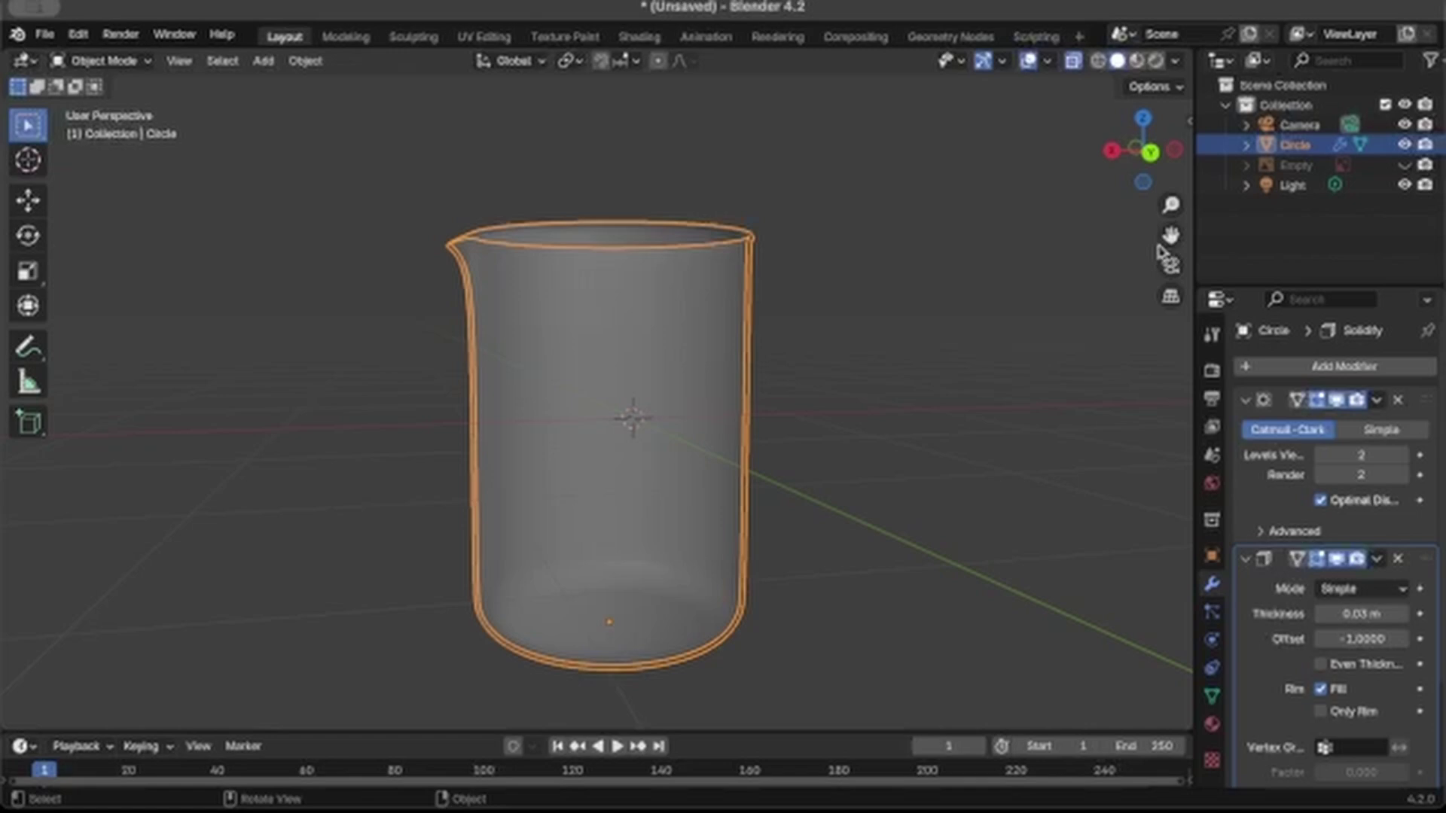
{"action": "left_click_drag", "start_coordinate": [1169, 235], "coordinate": [1166, 135]}
{"action": "middle_click_drag", "start_coordinate": [939, 327], "coordinate": [939, 327]}
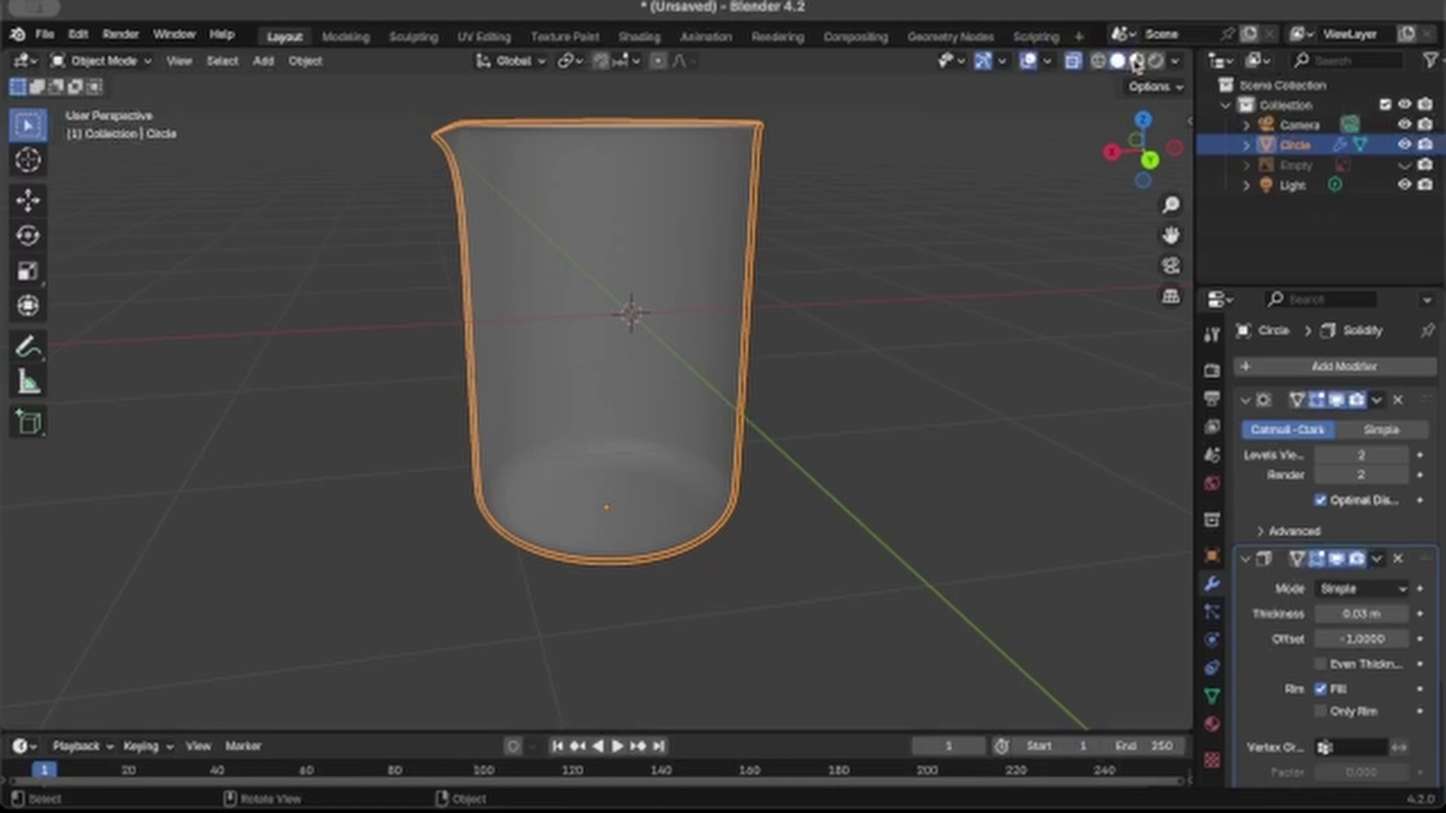
Step: Show the beaker in Material Preview shading and apply Shade Smooth to it
{"action": "left_click", "coordinate": [1135, 61]}
{"action": "scroll", "coordinate": [856, 273], "scroll_direction": "up", "scroll_amount": 5}
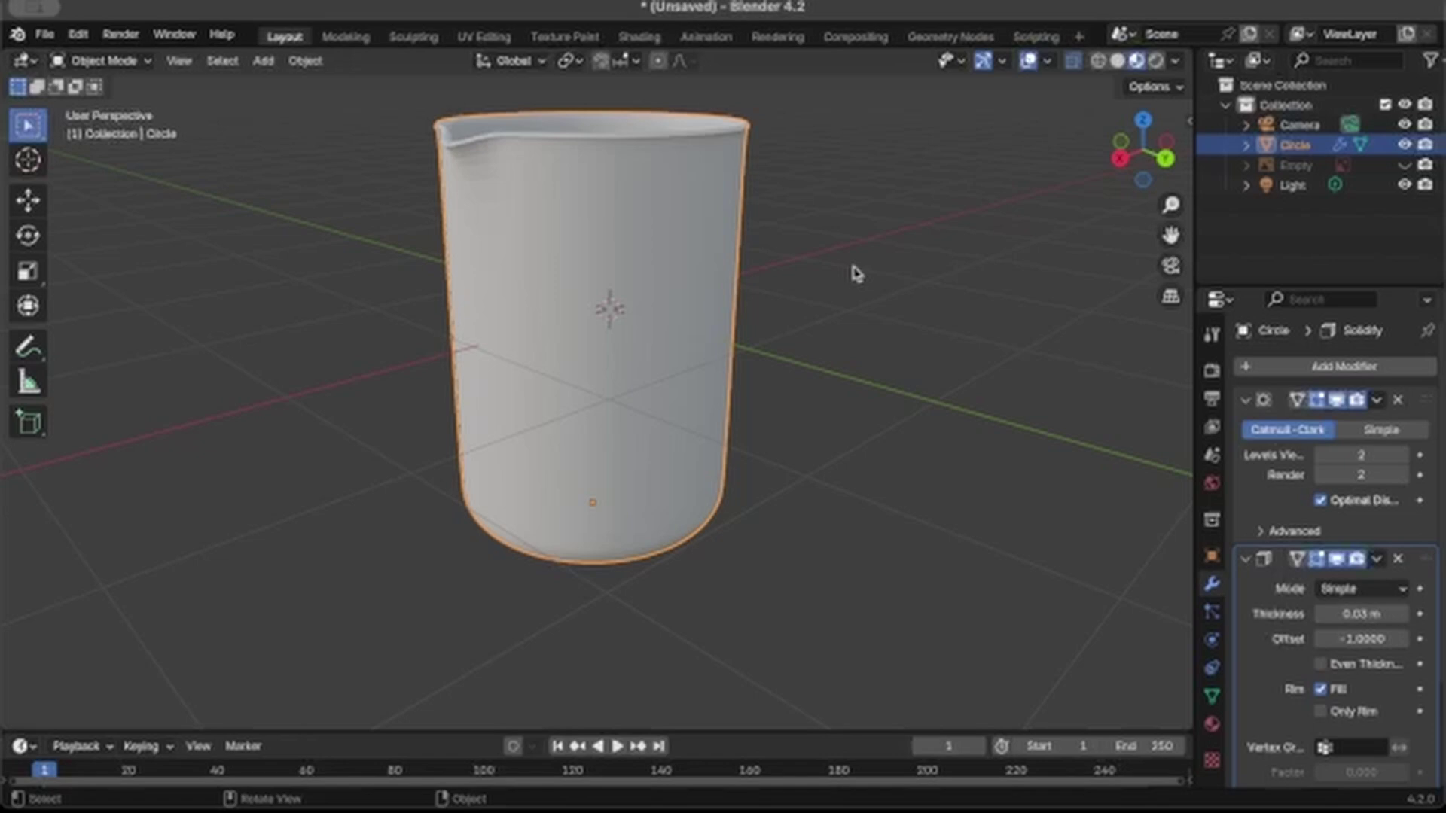
{"action": "scroll", "coordinate": [856, 274], "scroll_direction": "down", "scroll_amount": 5}
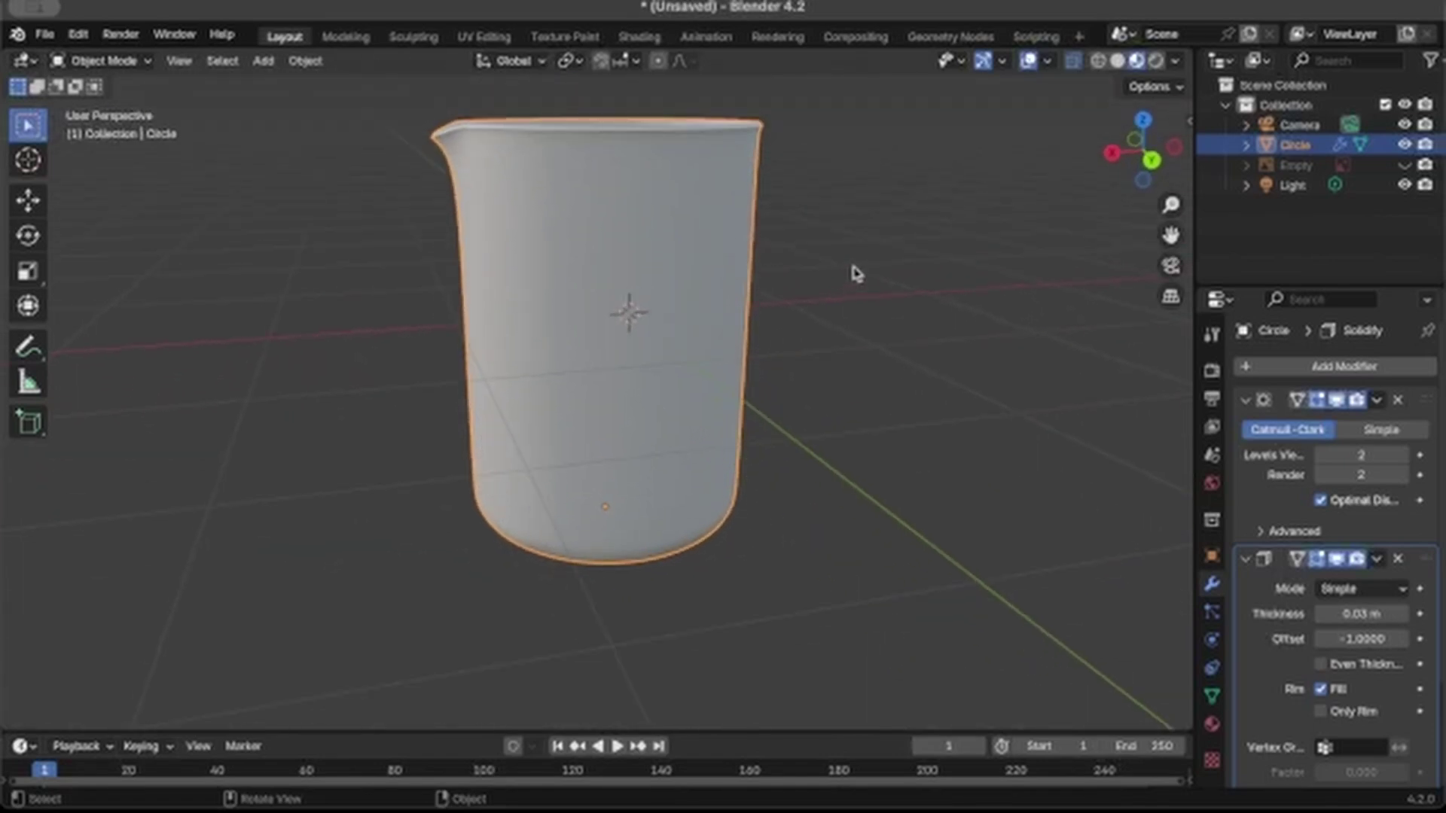
{"action": "right_click", "coordinate": [680, 258]}
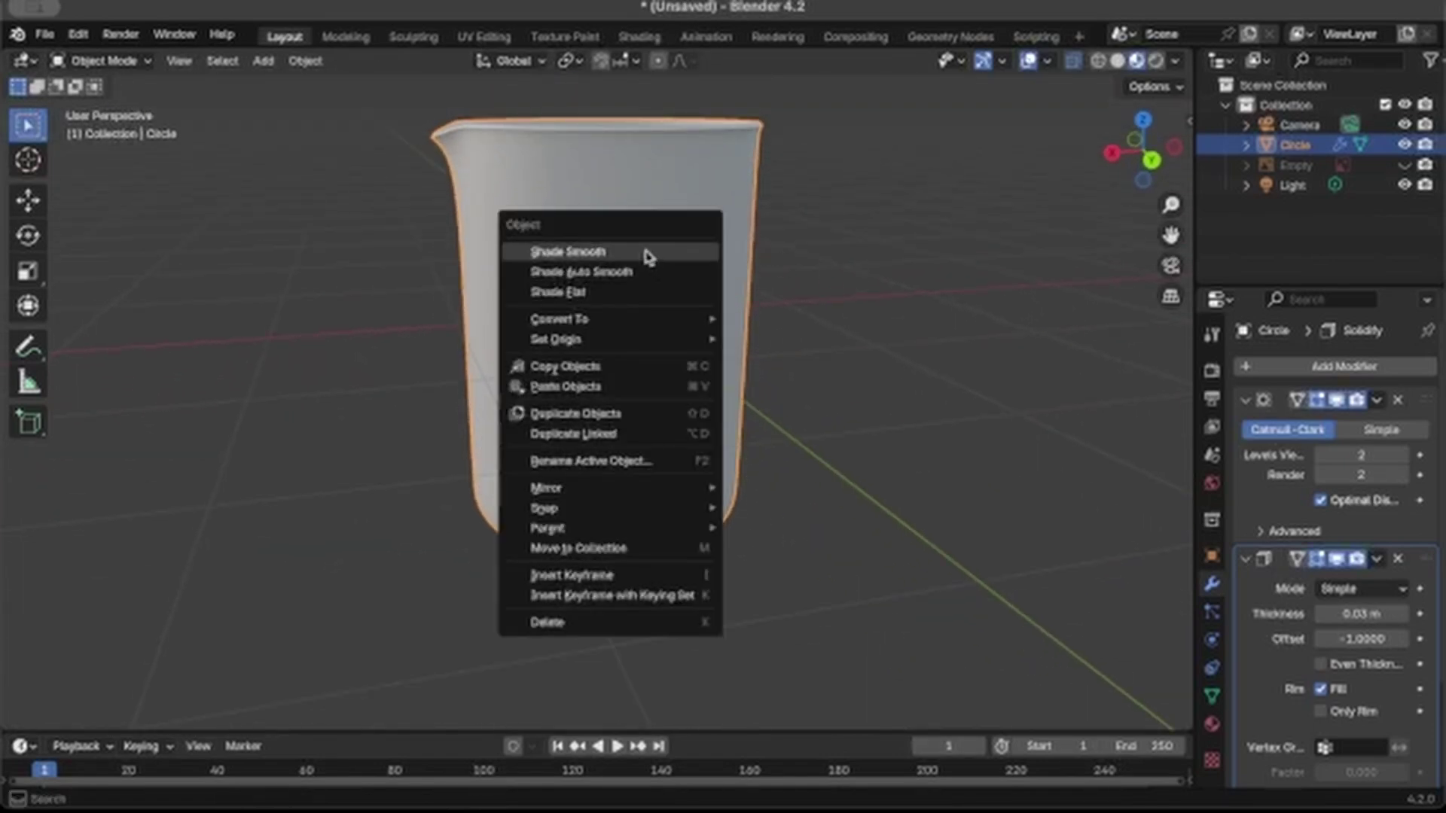
{"action": "left_click", "coordinate": [648, 254]}
{"action": "scroll", "coordinate": [685, 342], "scroll_direction": "down", "scroll_amount": 5}
{"action": "scroll", "coordinate": [685, 342], "scroll_direction": "up", "scroll_amount": 5}
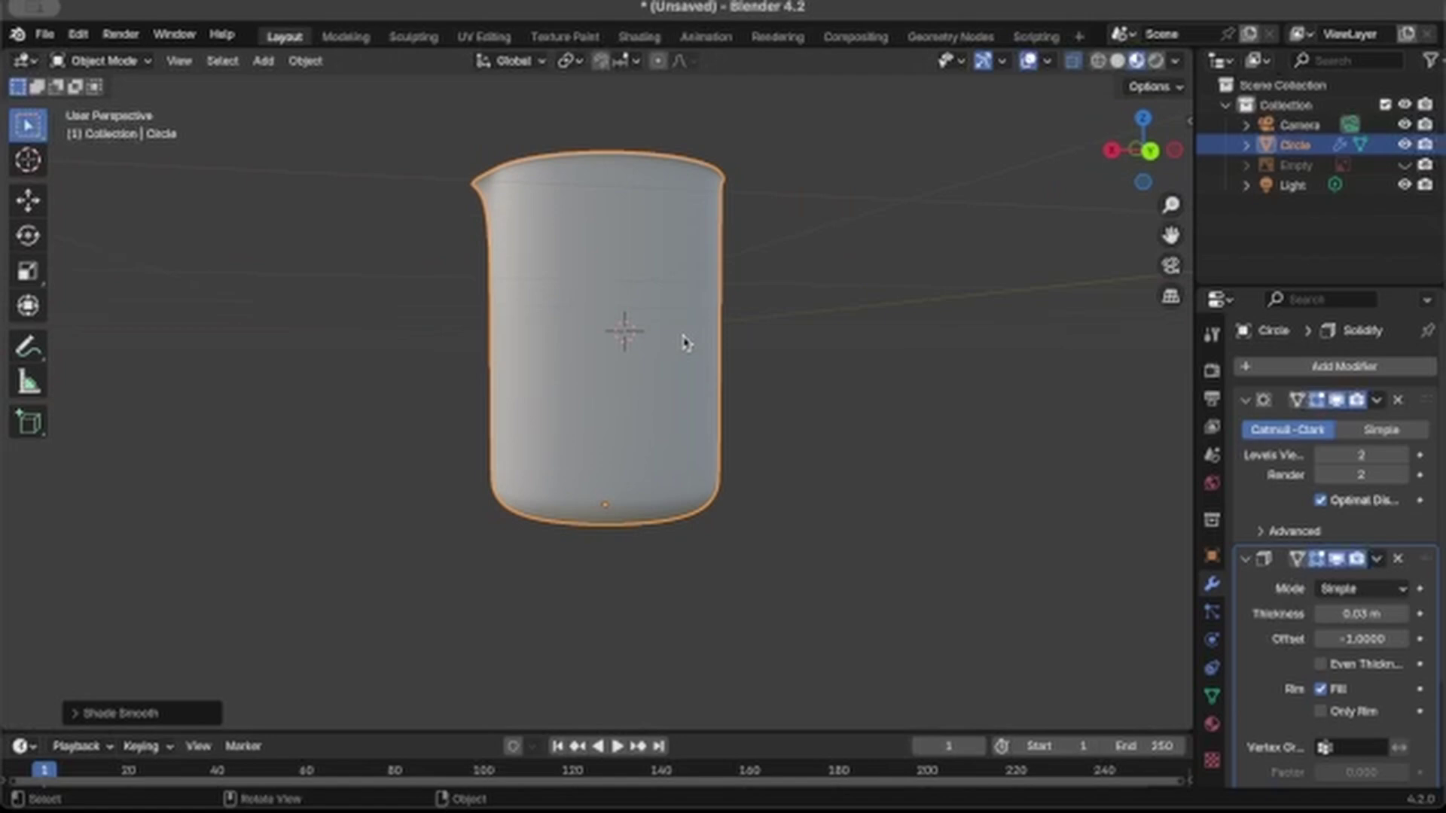
{"action": "left_click", "coordinate": [1117, 62]}
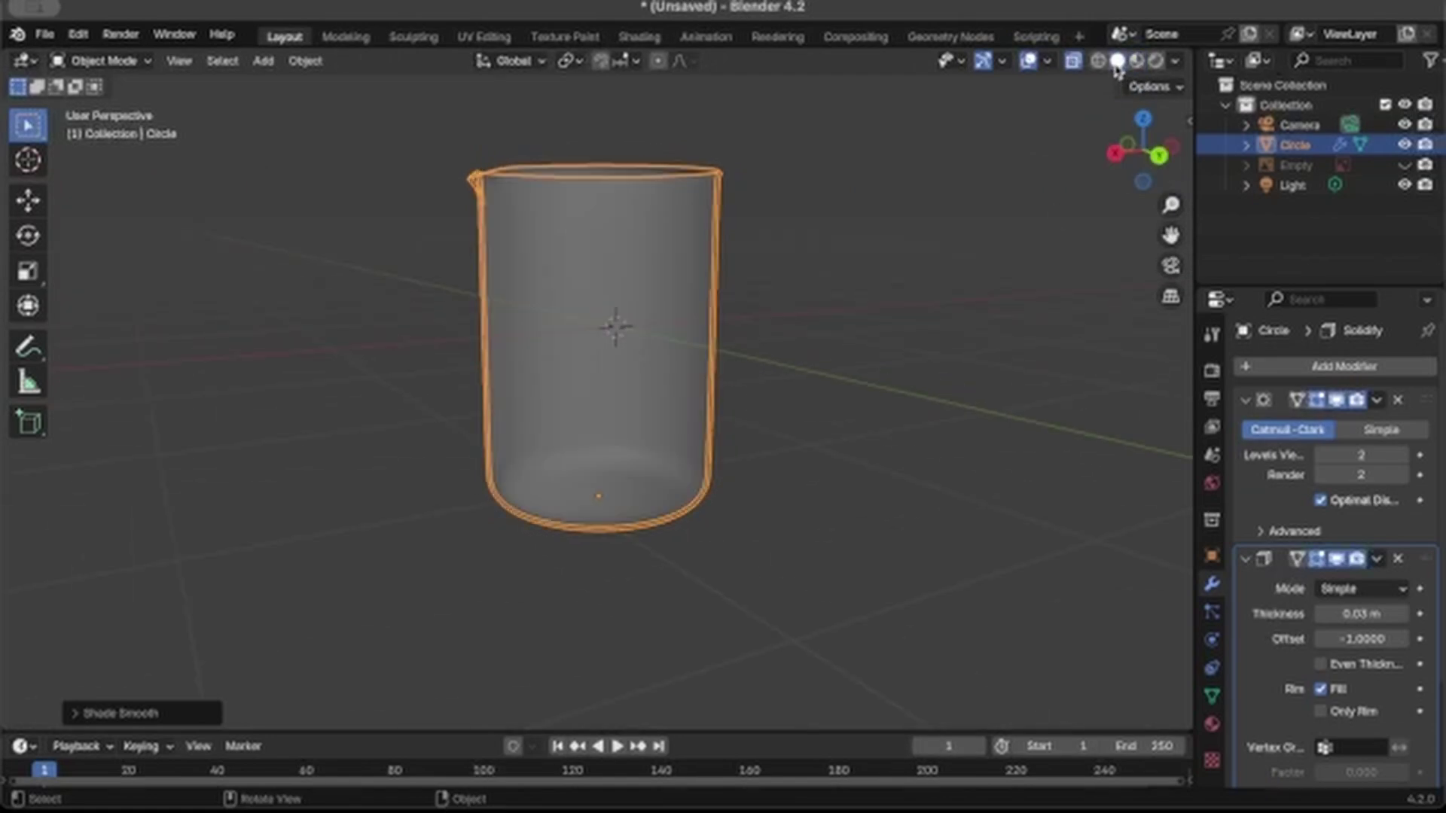
{"action": "left_click", "coordinate": [1136, 62]}
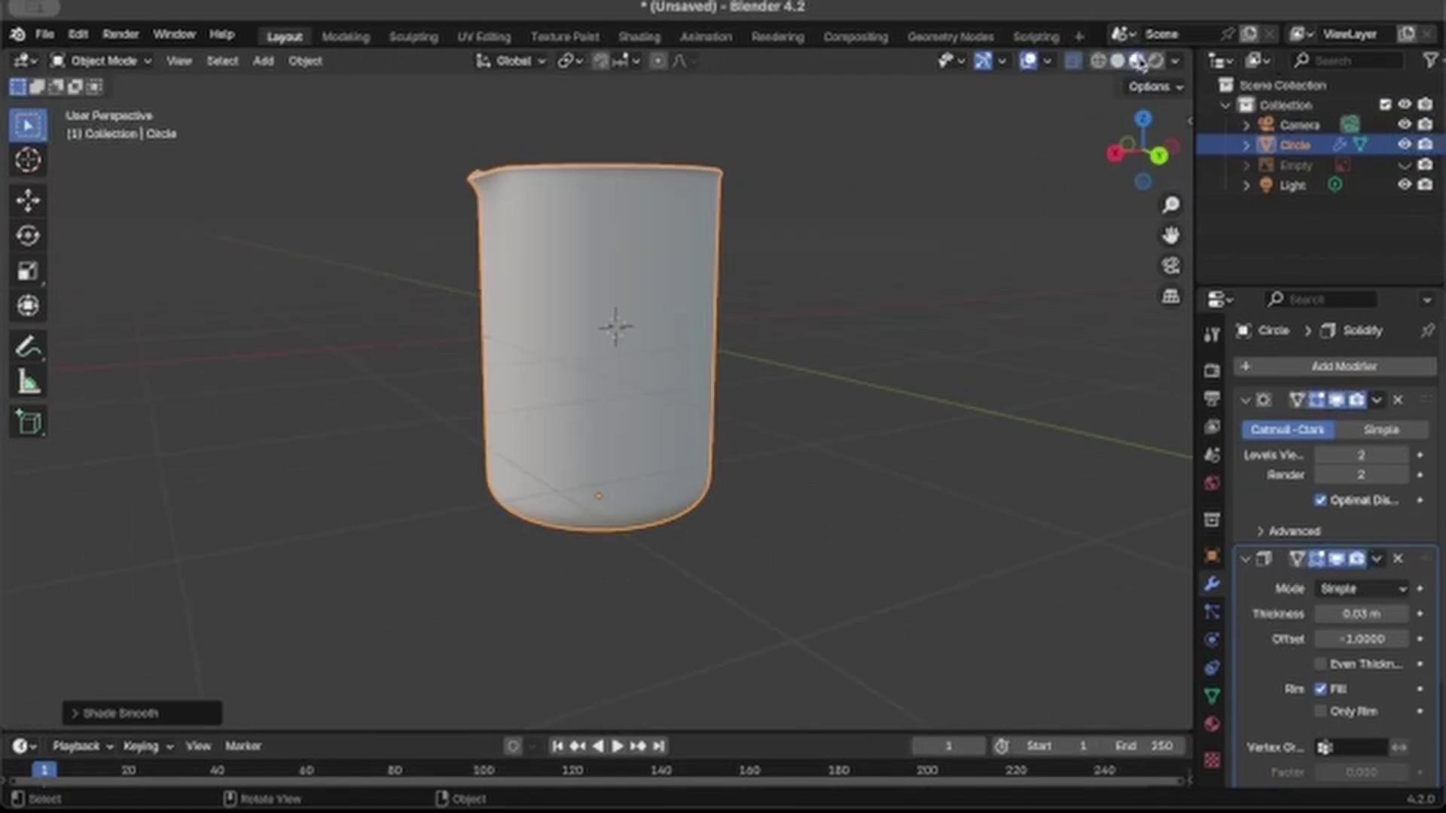
Step: Create a new material on the beaker and name it "glass"
{"action": "left_click", "coordinate": [1212, 724]}
{"action": "left_click", "coordinate": [1275, 452]}
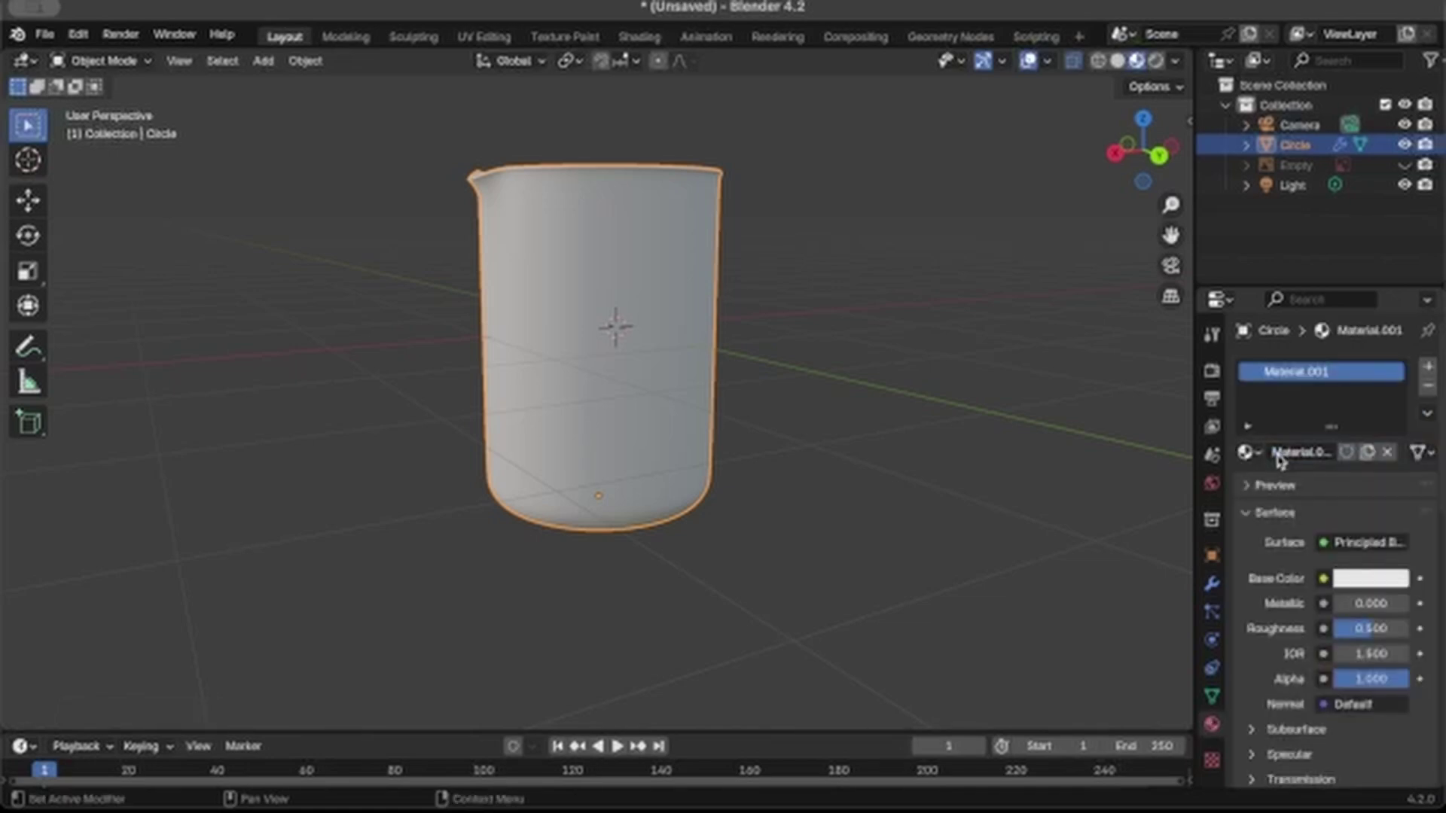
{"action": "double_click", "coordinate": [1322, 374]}
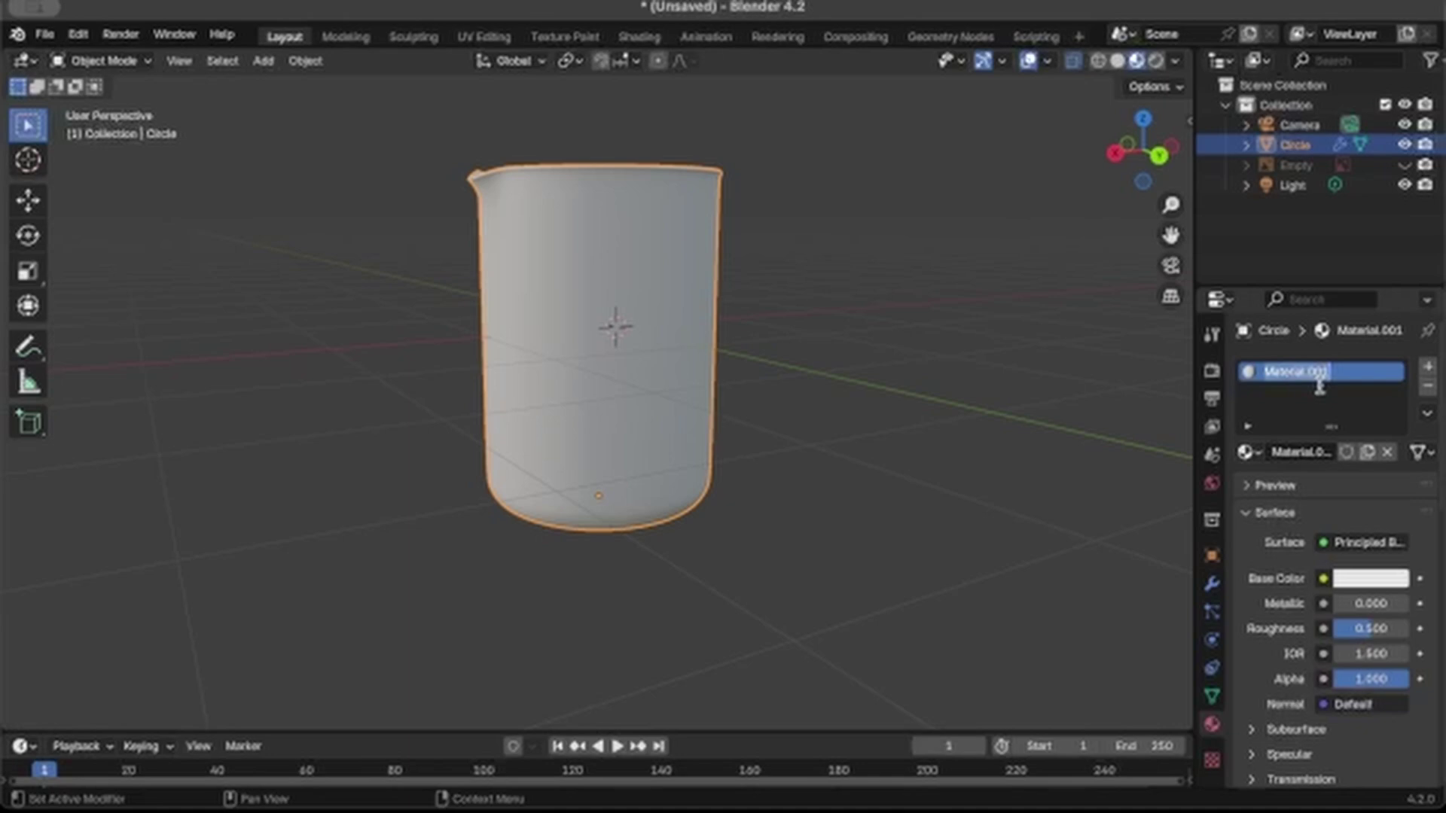
{"action": "key", "text": "BackSpace"}
{"action": "key", "text": "Return"}
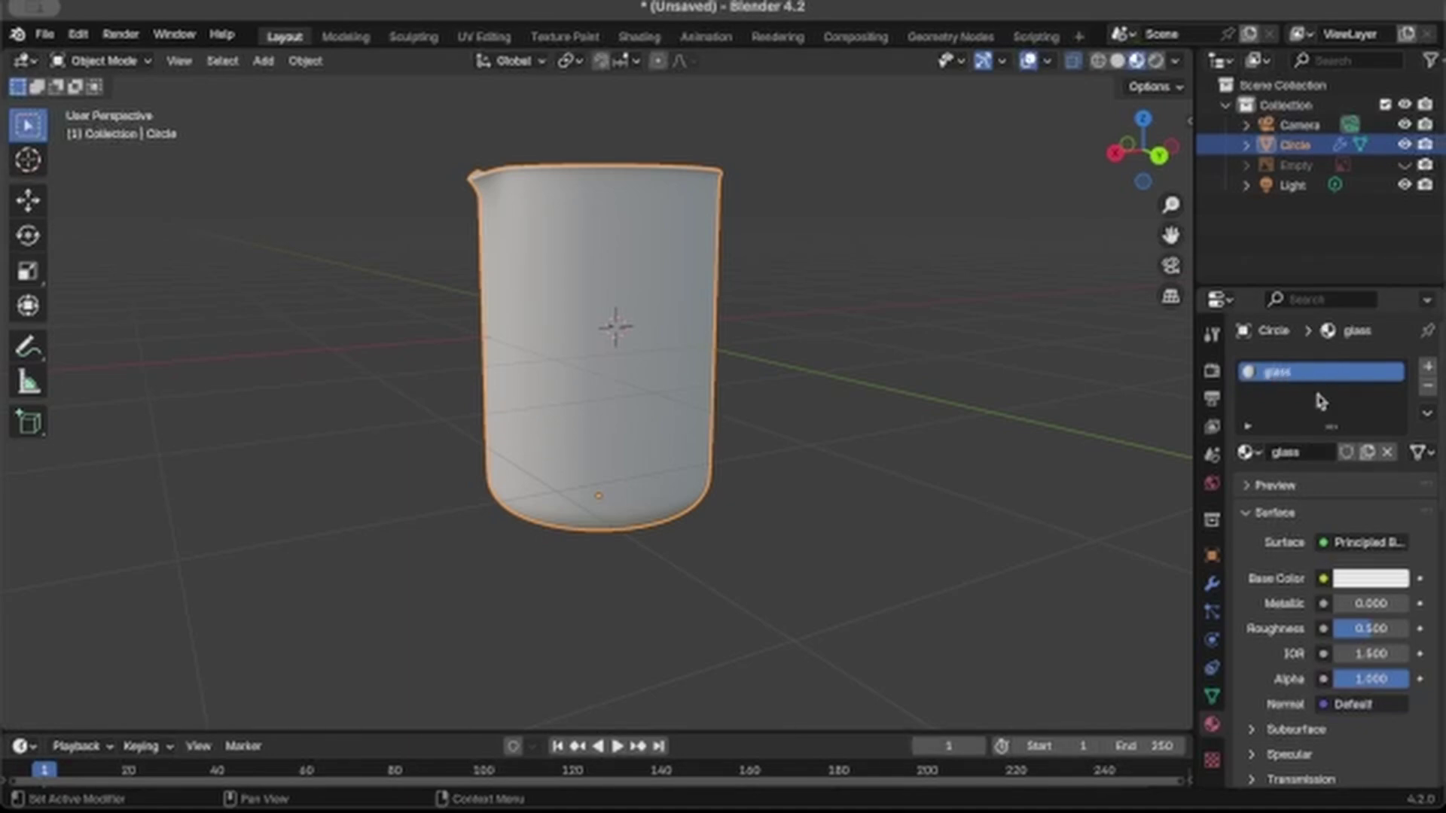
Step: Set the transmission weight of the glass material to 1.000
{"action": "scroll", "coordinate": [1322, 662], "scroll_direction": "down", "scroll_amount": 2}
{"action": "scroll", "coordinate": [1319, 660], "scroll_direction": "down", "scroll_amount": 4}
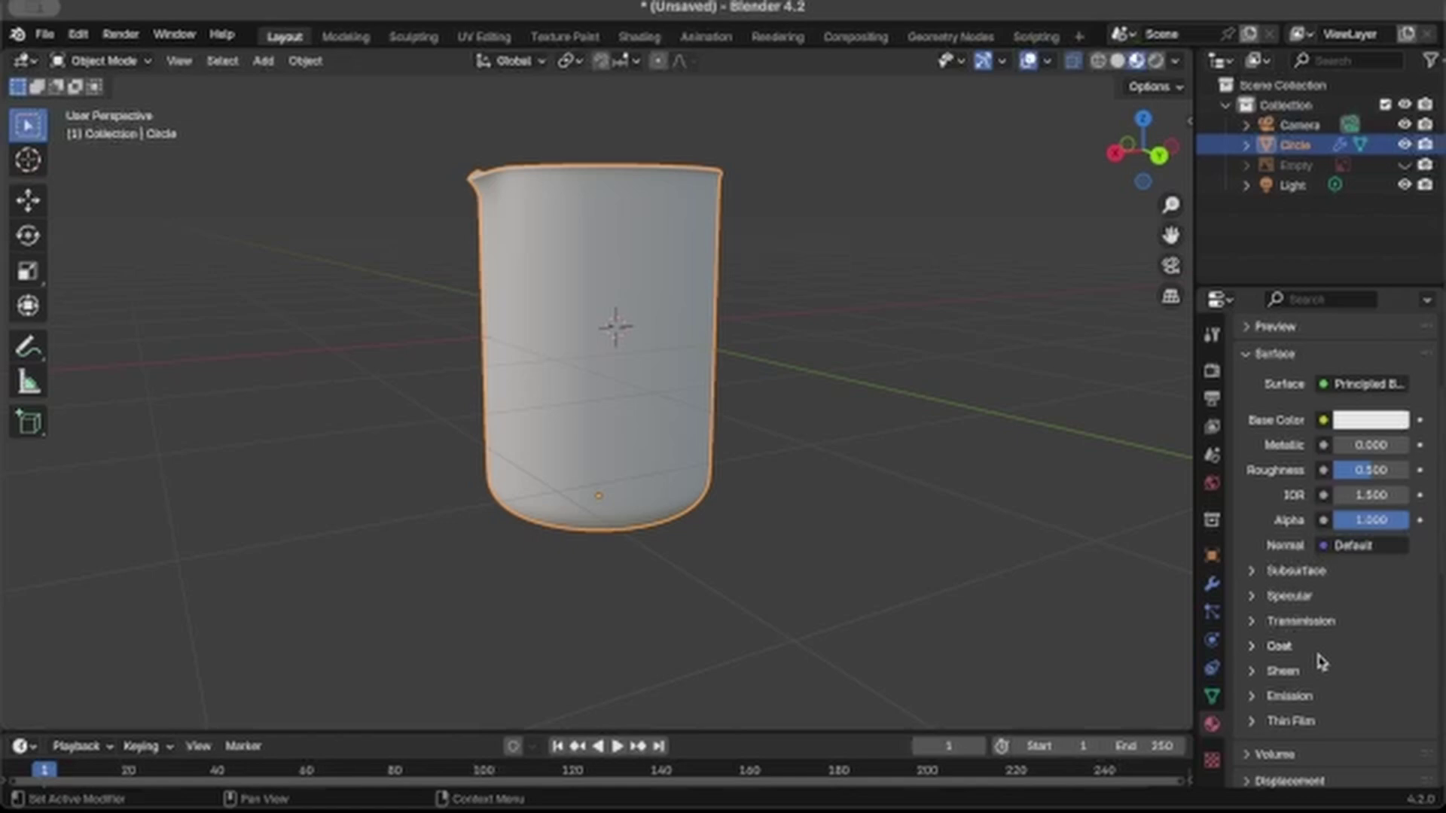
{"action": "left_click", "coordinate": [1280, 591]}
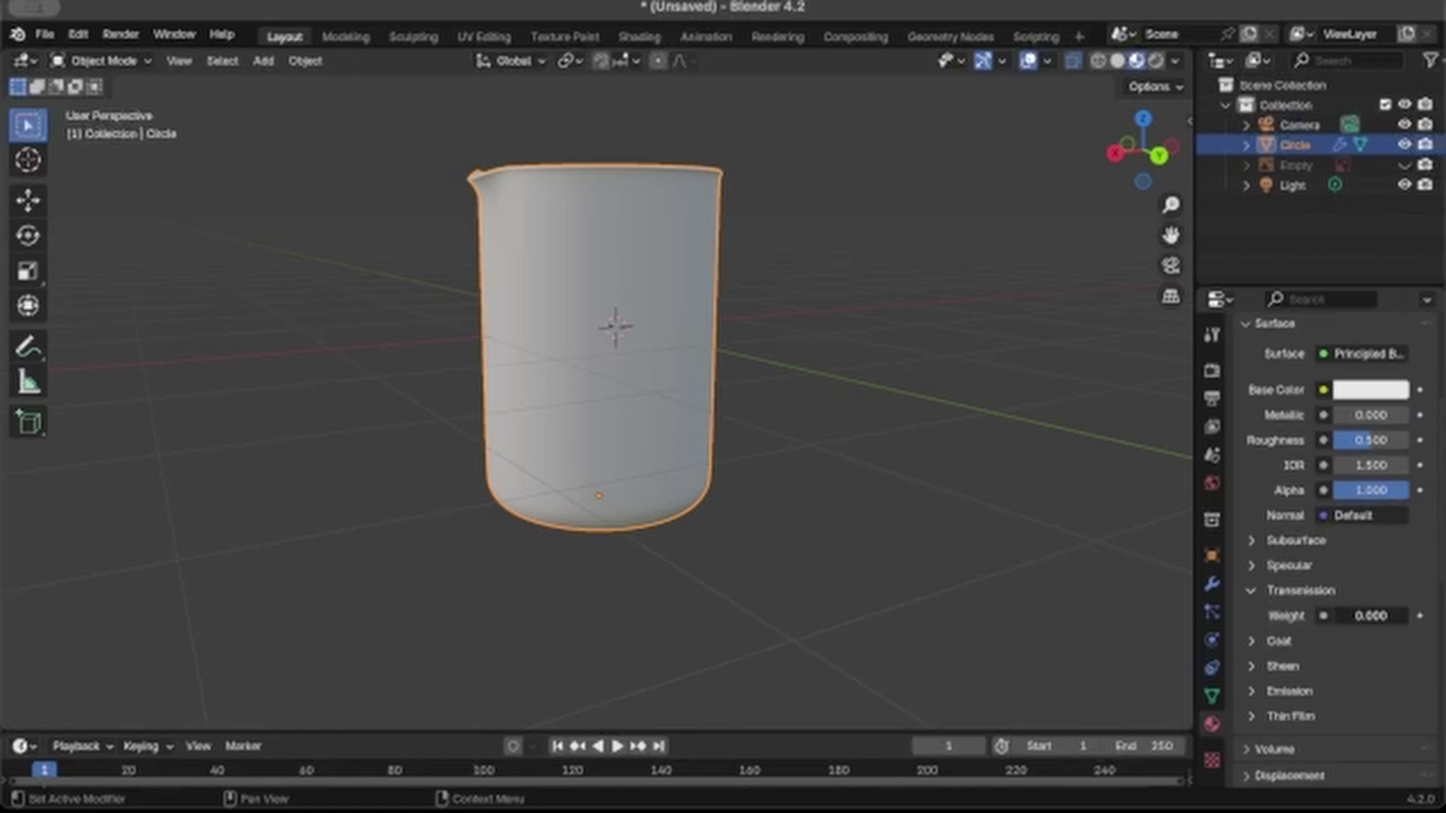
{"action": "left_click_drag", "start_coordinate": [1382, 608], "coordinate": [1414, 621]}
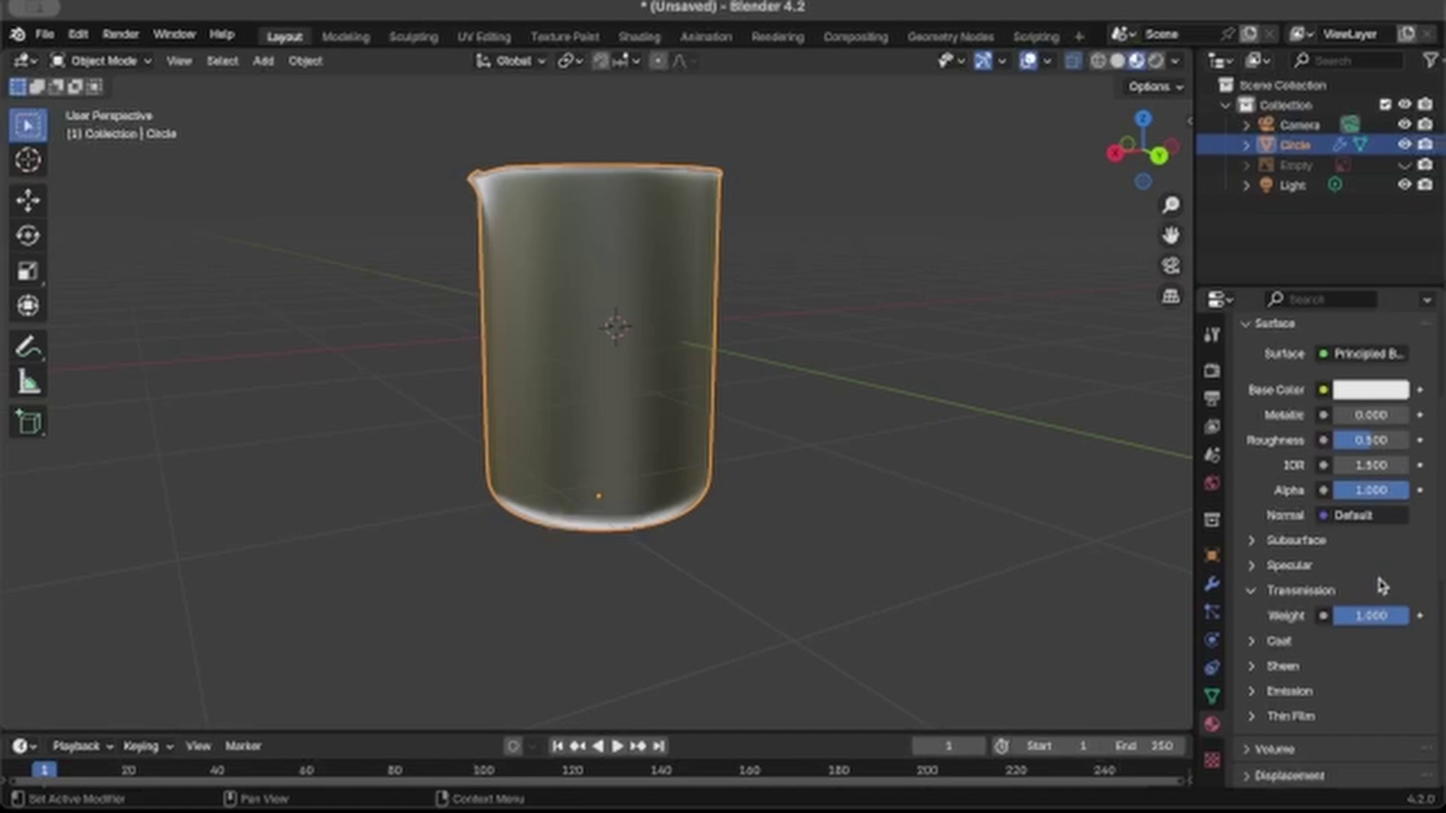
Step: Set the surface roughness of the glass material to 0.000
{"action": "scroll", "coordinate": [1356, 632], "scroll_direction": "down", "scroll_amount": 5}
{"action": "scroll", "coordinate": [1347, 659], "scroll_direction": "down", "scroll_amount": 4}
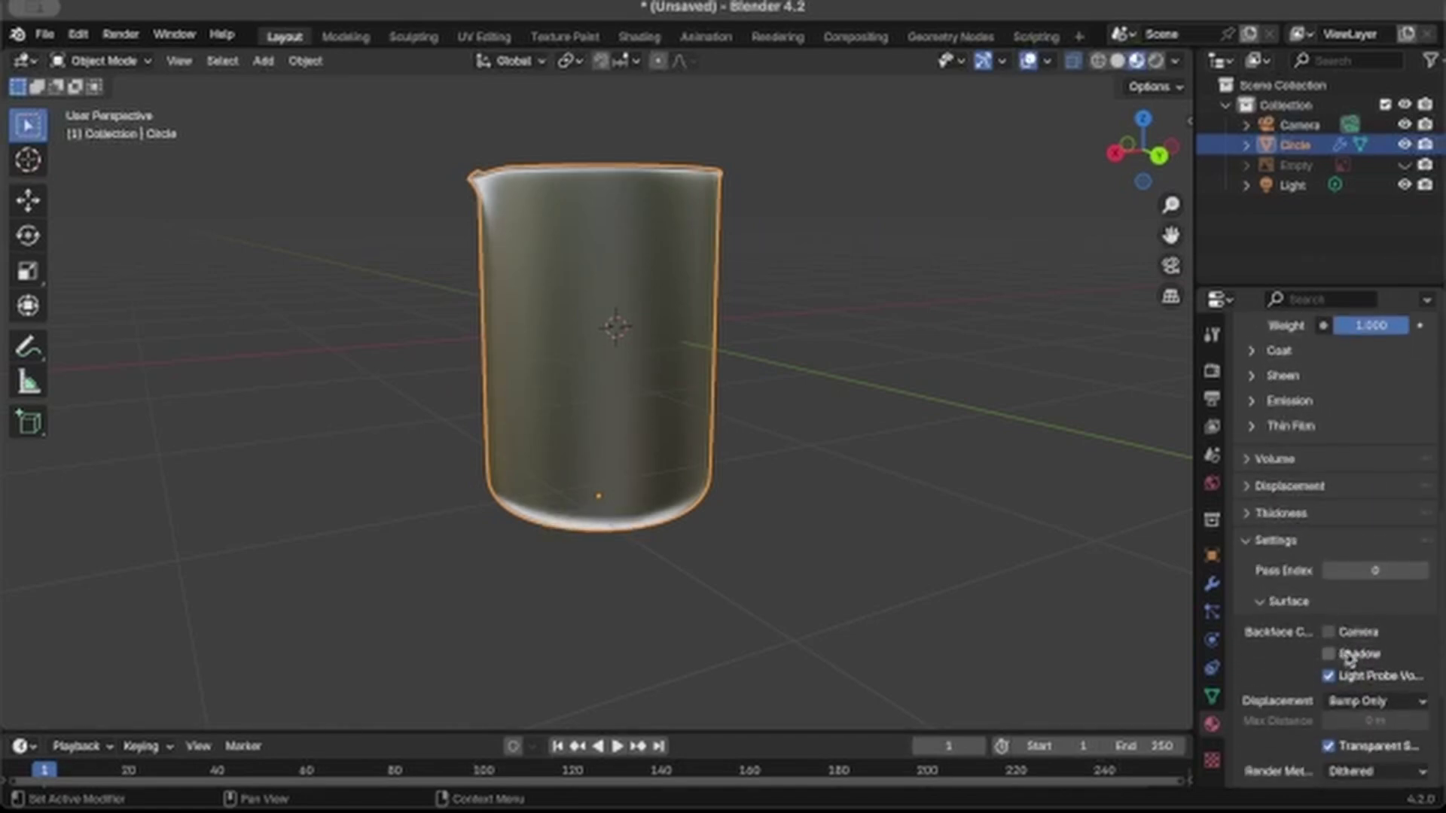
{"action": "scroll", "coordinate": [1371, 572], "scroll_direction": "up", "scroll_amount": 12}
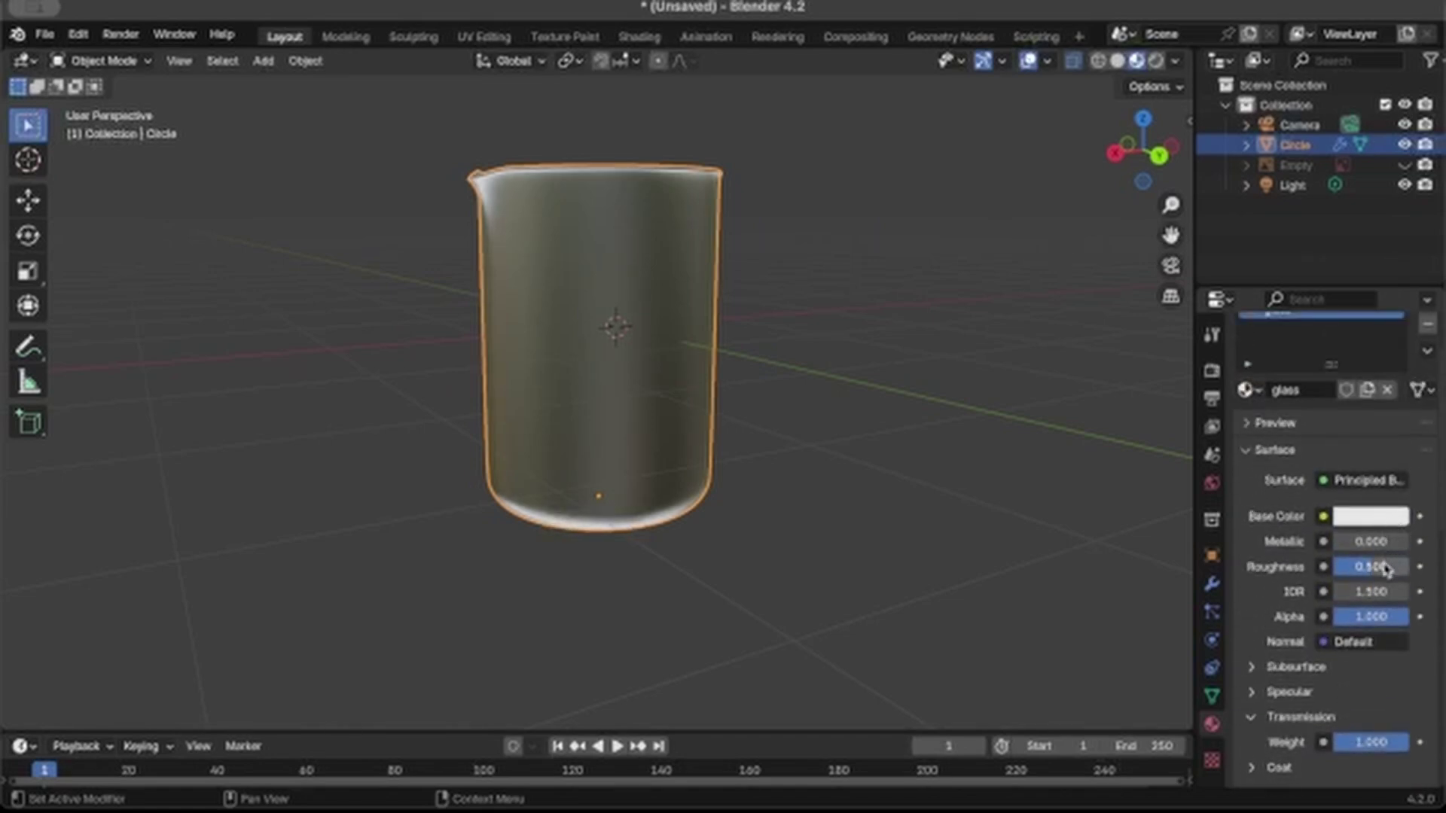
{"action": "left_click_drag", "start_coordinate": [1381, 568], "coordinate": [1337, 572]}
Step: Look through the glass material's surface settings and its Viewport Display options for transparency controls
{"action": "scroll", "coordinate": [1274, 677], "scroll_direction": "down", "scroll_amount": 15}
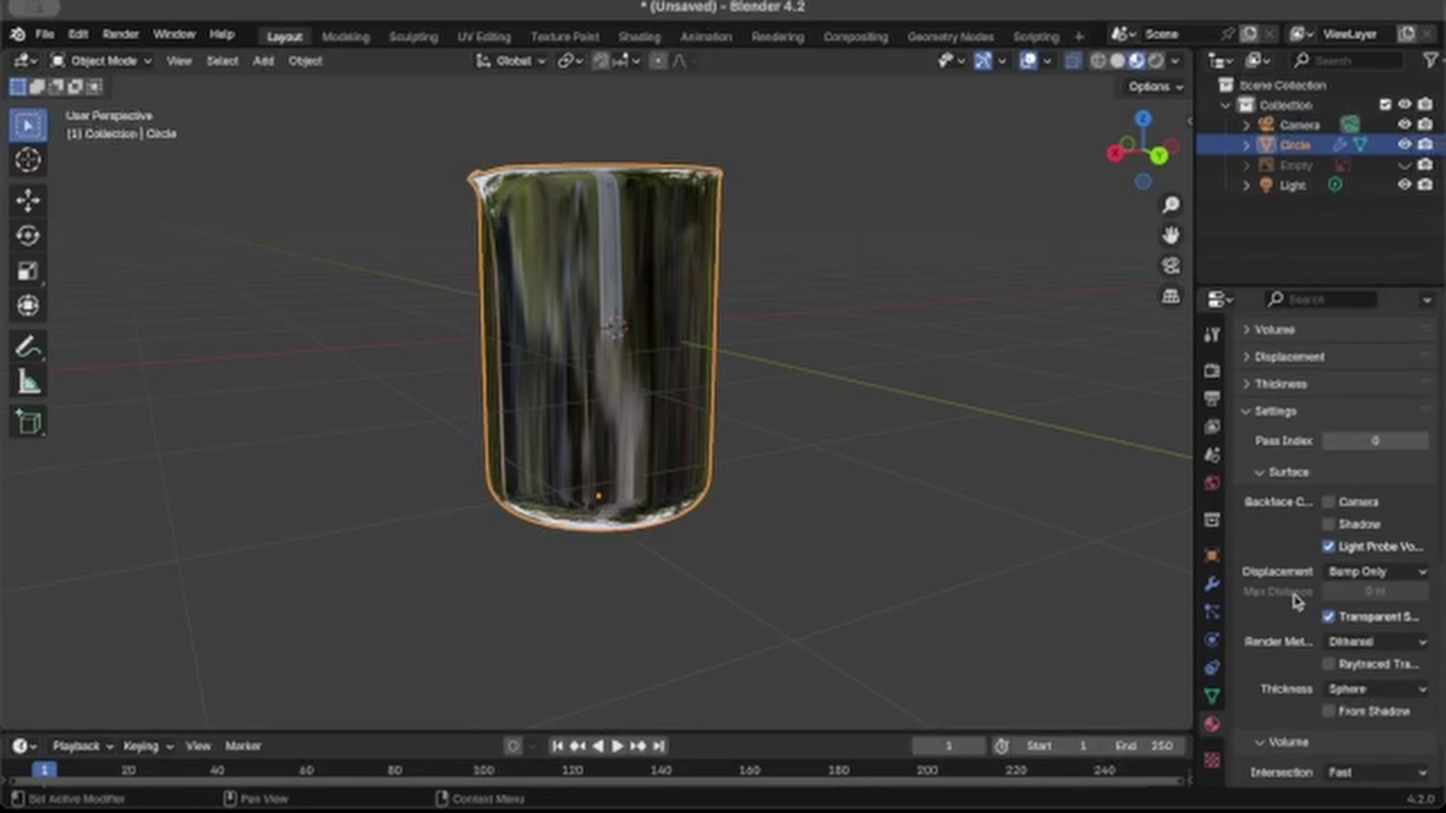
{"action": "scroll", "coordinate": [1296, 600], "scroll_direction": "down", "scroll_amount": 3}
{"action": "left_click", "coordinate": [1333, 748]}
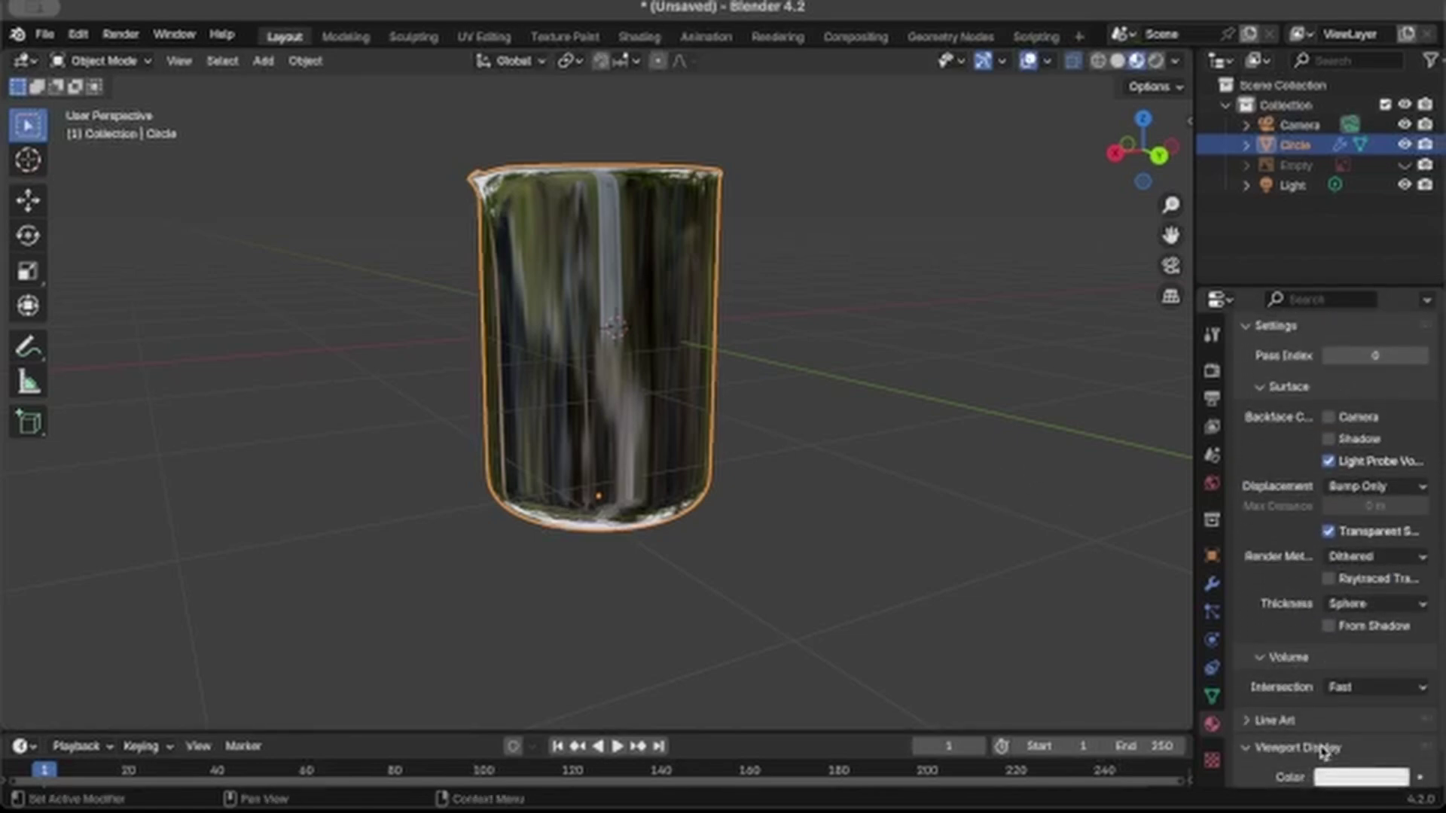
{"action": "scroll", "coordinate": [1326, 748], "scroll_direction": "down", "scroll_amount": 3}
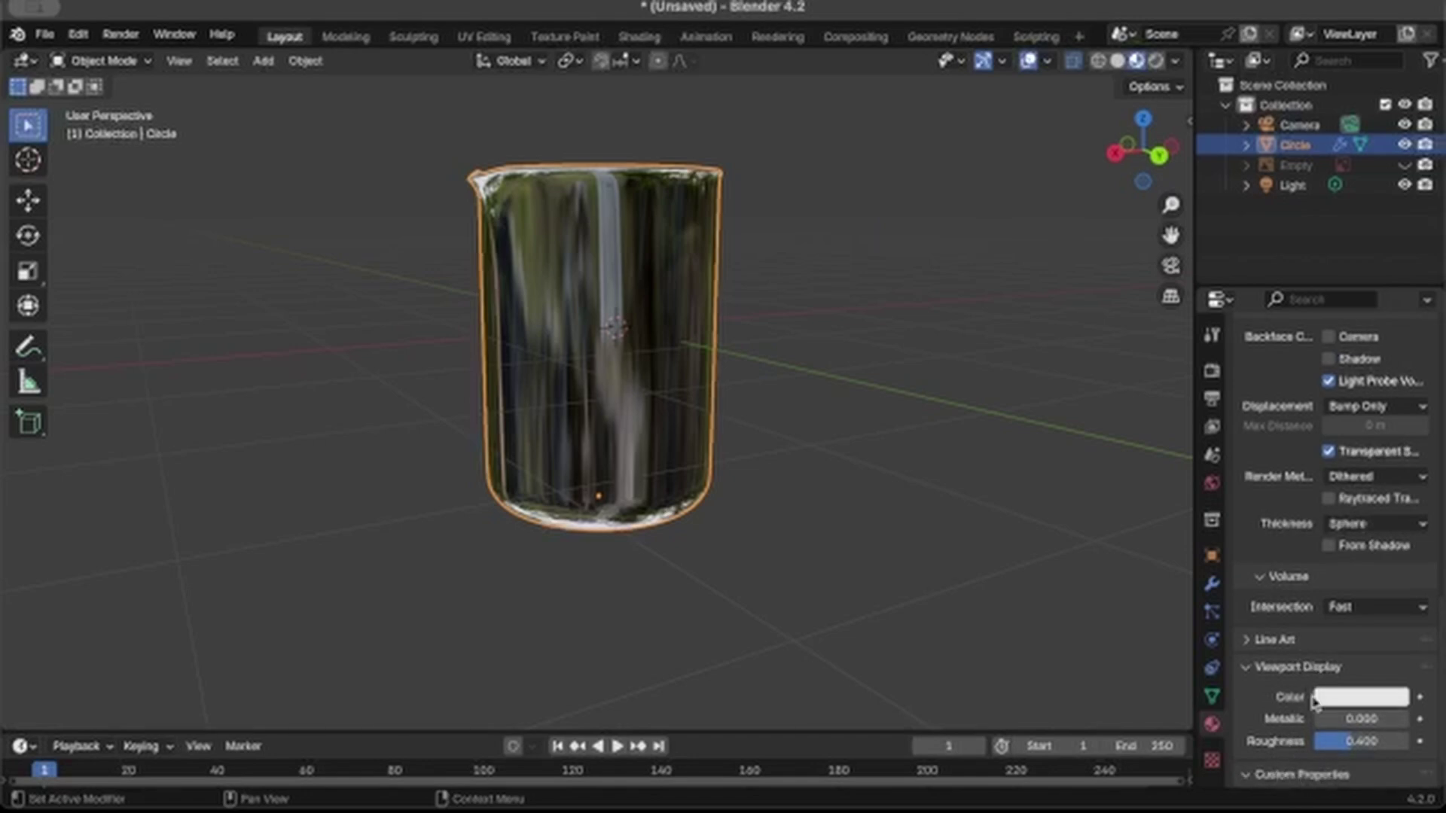
{"action": "scroll", "coordinate": [1312, 701], "scroll_direction": "down", "scroll_amount": 2}
{"action": "scroll", "coordinate": [1312, 692], "scroll_direction": "up", "scroll_amount": 12}
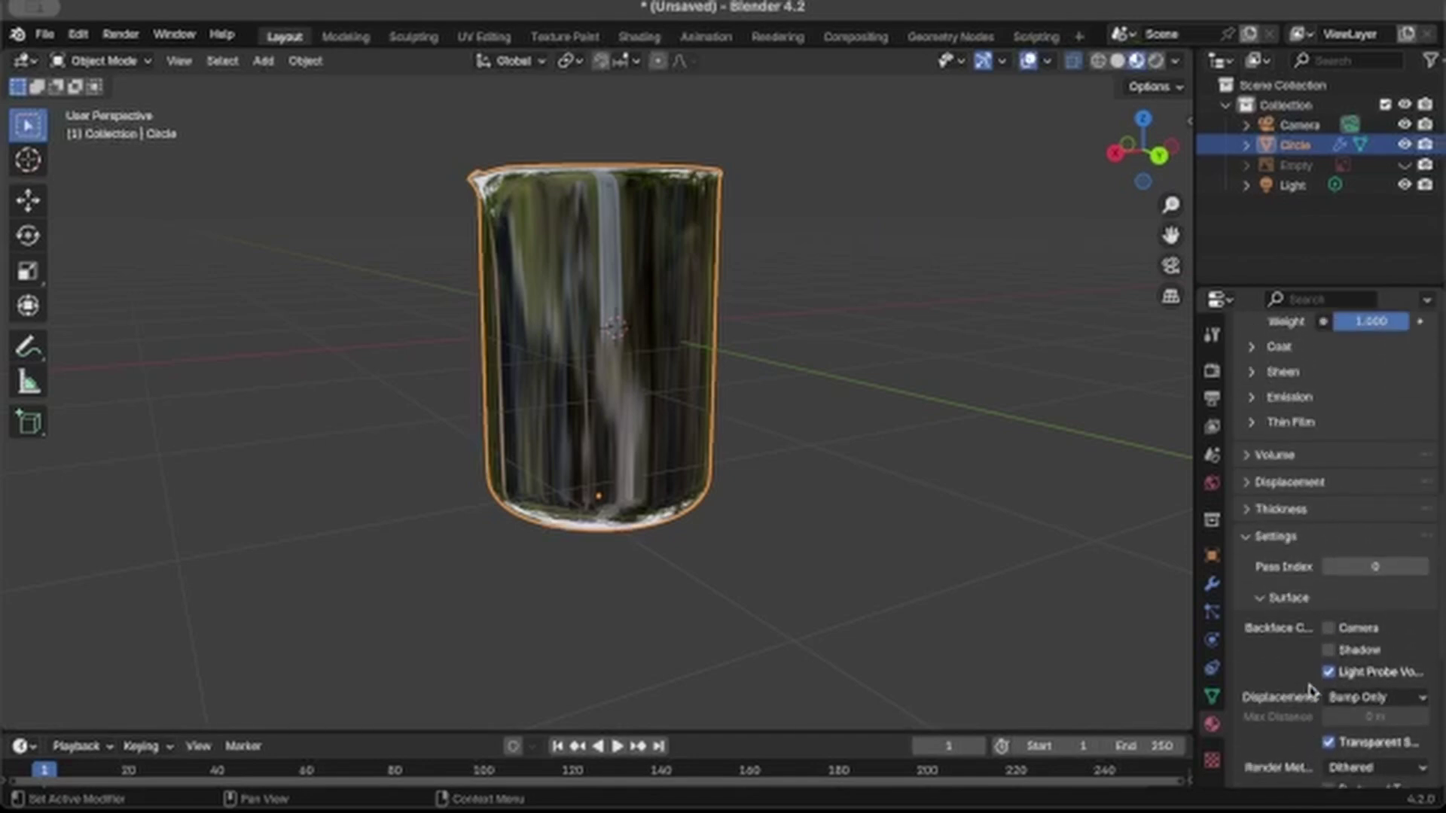
{"action": "scroll", "coordinate": [1310, 689], "scroll_direction": "up", "scroll_amount": 1}
{"action": "scroll", "coordinate": [1348, 670], "scroll_direction": "down", "scroll_amount": 5}
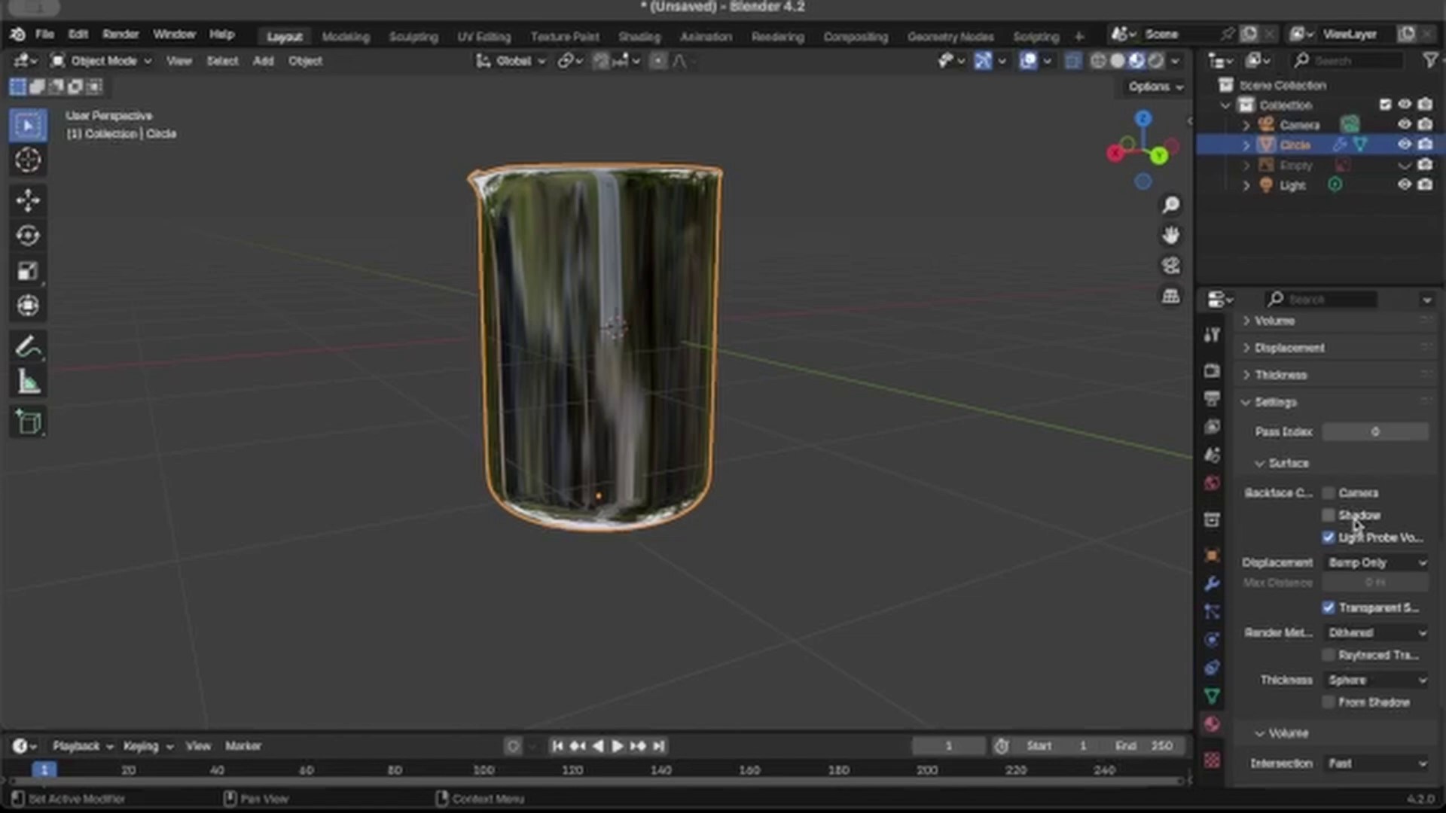
{"action": "scroll", "coordinate": [1337, 691], "scroll_direction": "up", "scroll_amount": 1}
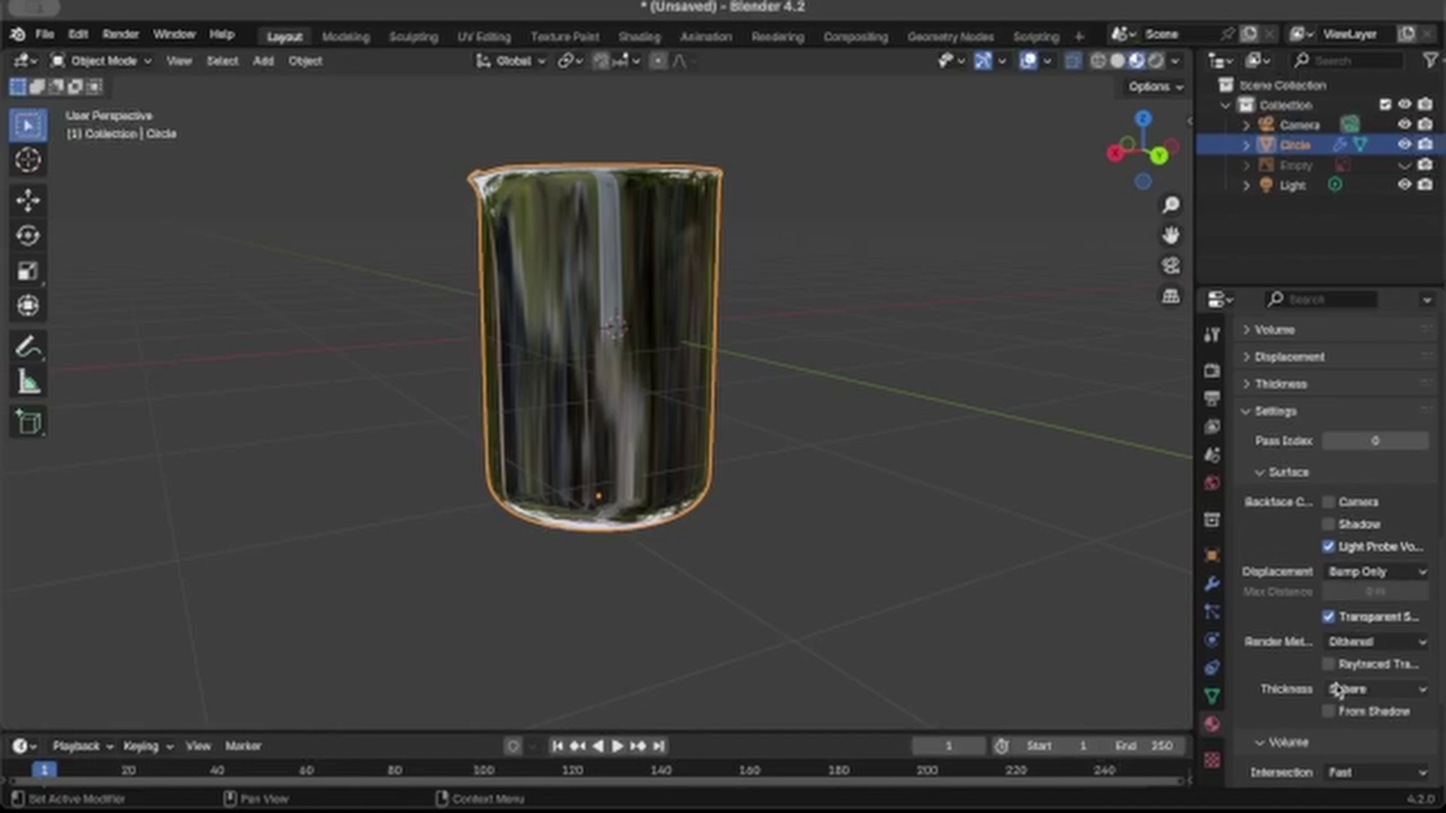
{"action": "scroll", "coordinate": [1337, 678], "scroll_direction": "up", "scroll_amount": 15}
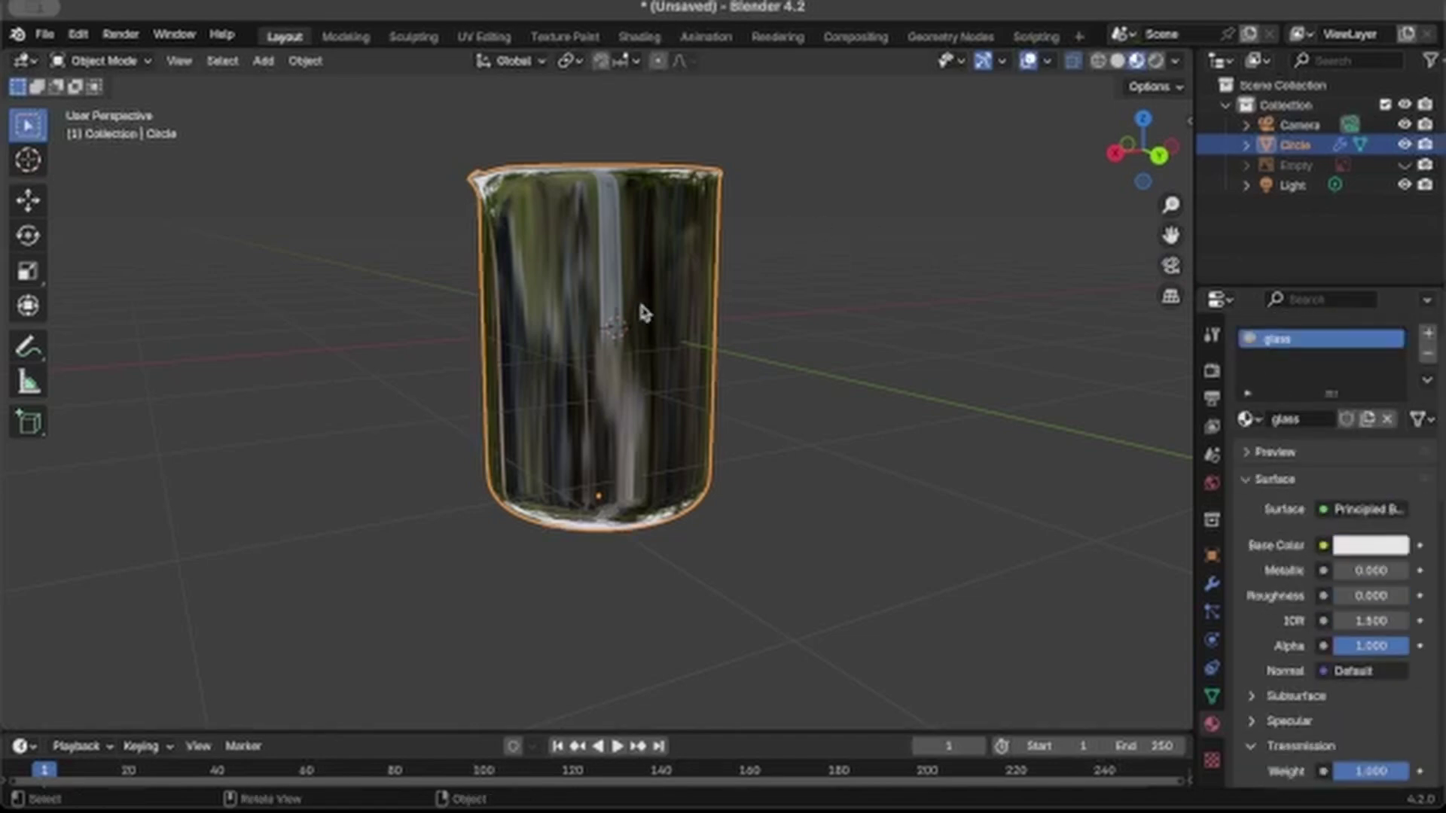
Step: Change the scene's render engine to Cycles
{"action": "left_click", "coordinate": [1212, 371]}
{"action": "left_click", "coordinate": [1341, 336]}
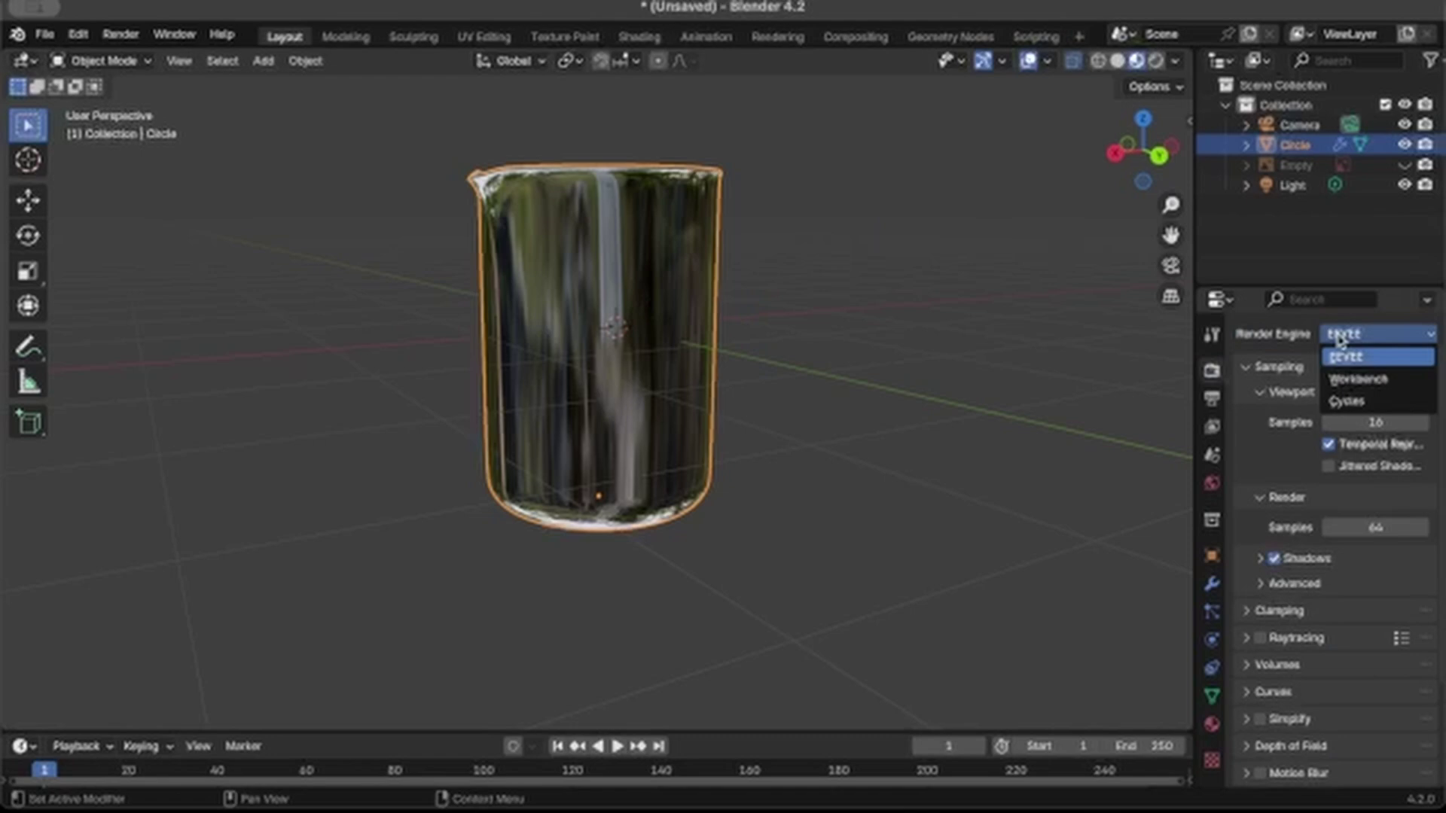
{"action": "left_click", "coordinate": [1348, 403]}
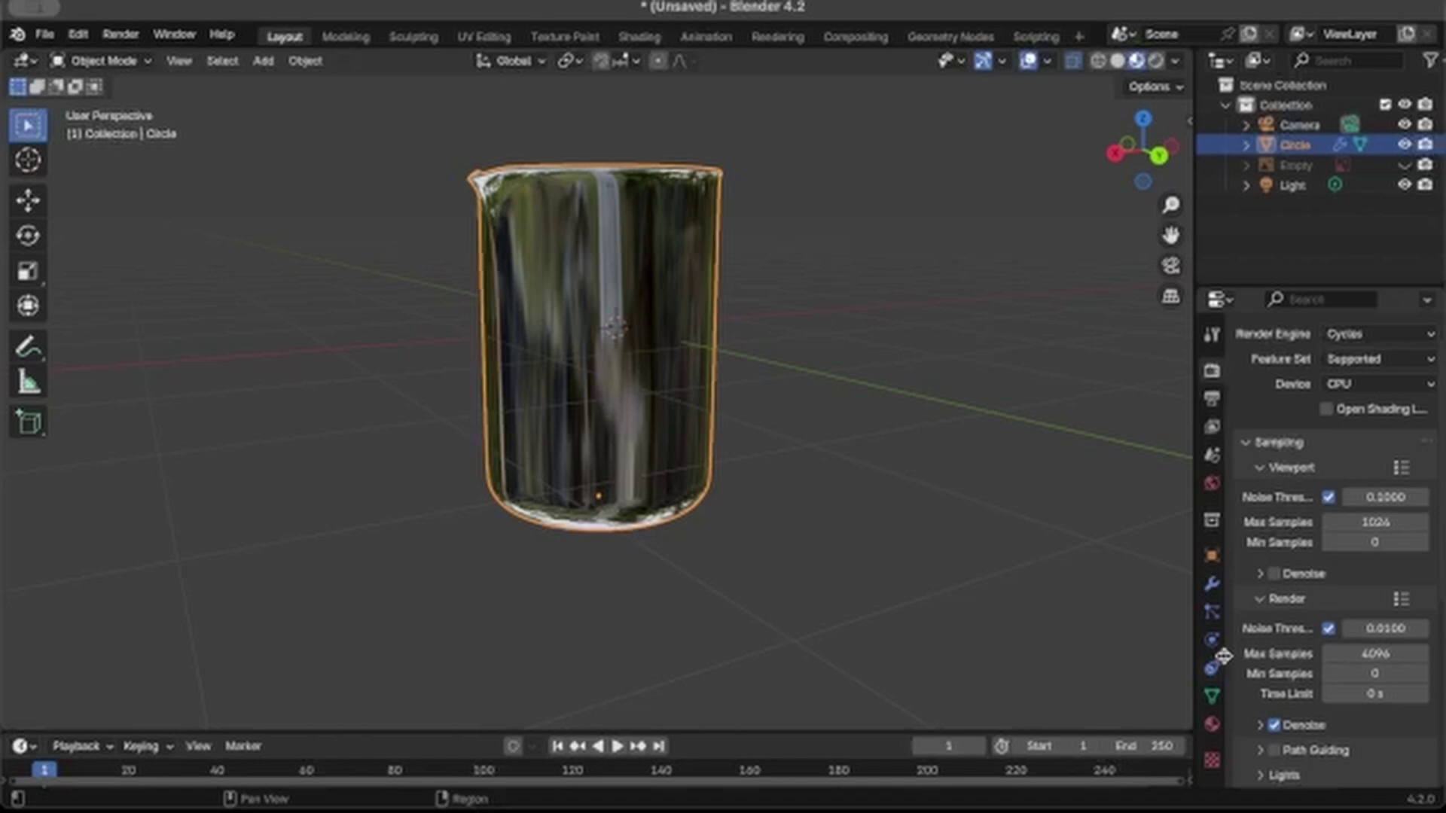
Step: Set the glass material's viewport blend mode to Alpha Blend and its shadow mode to Alpha Clip
{"action": "left_click", "coordinate": [1212, 723]}
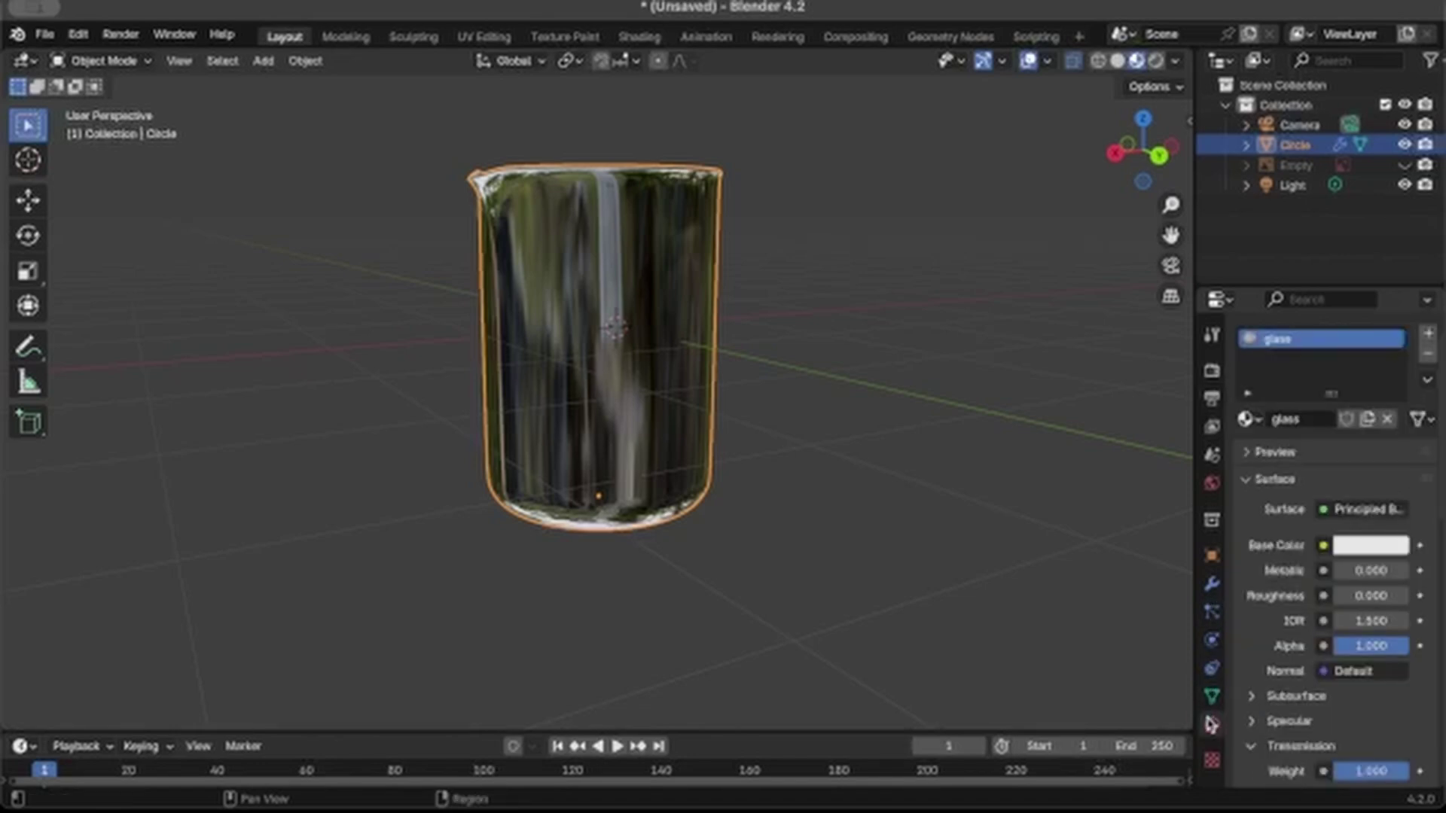
{"action": "scroll", "coordinate": [1297, 716], "scroll_direction": "down", "scroll_amount": 20}
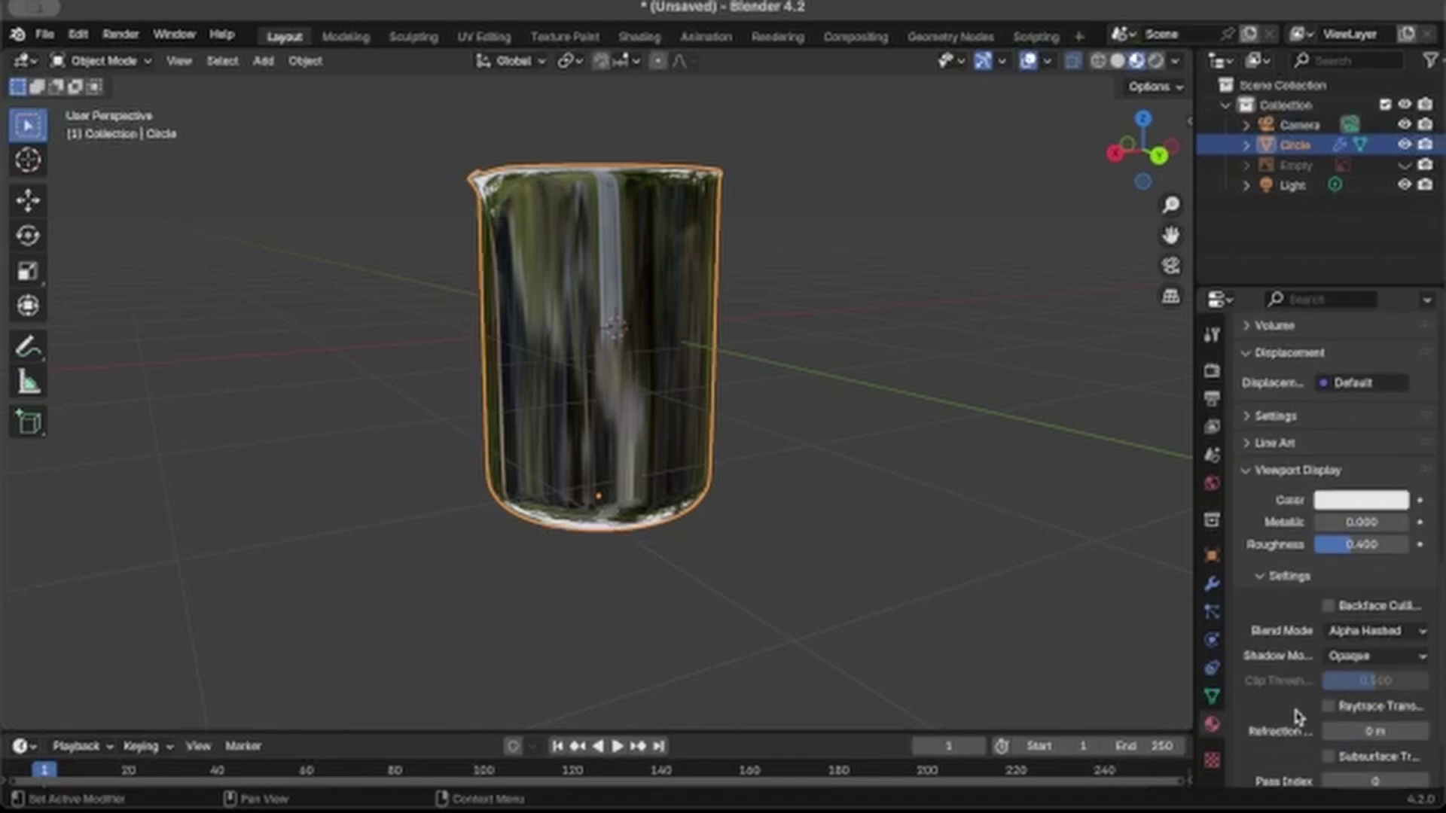
{"action": "left_click", "coordinate": [1353, 544]}
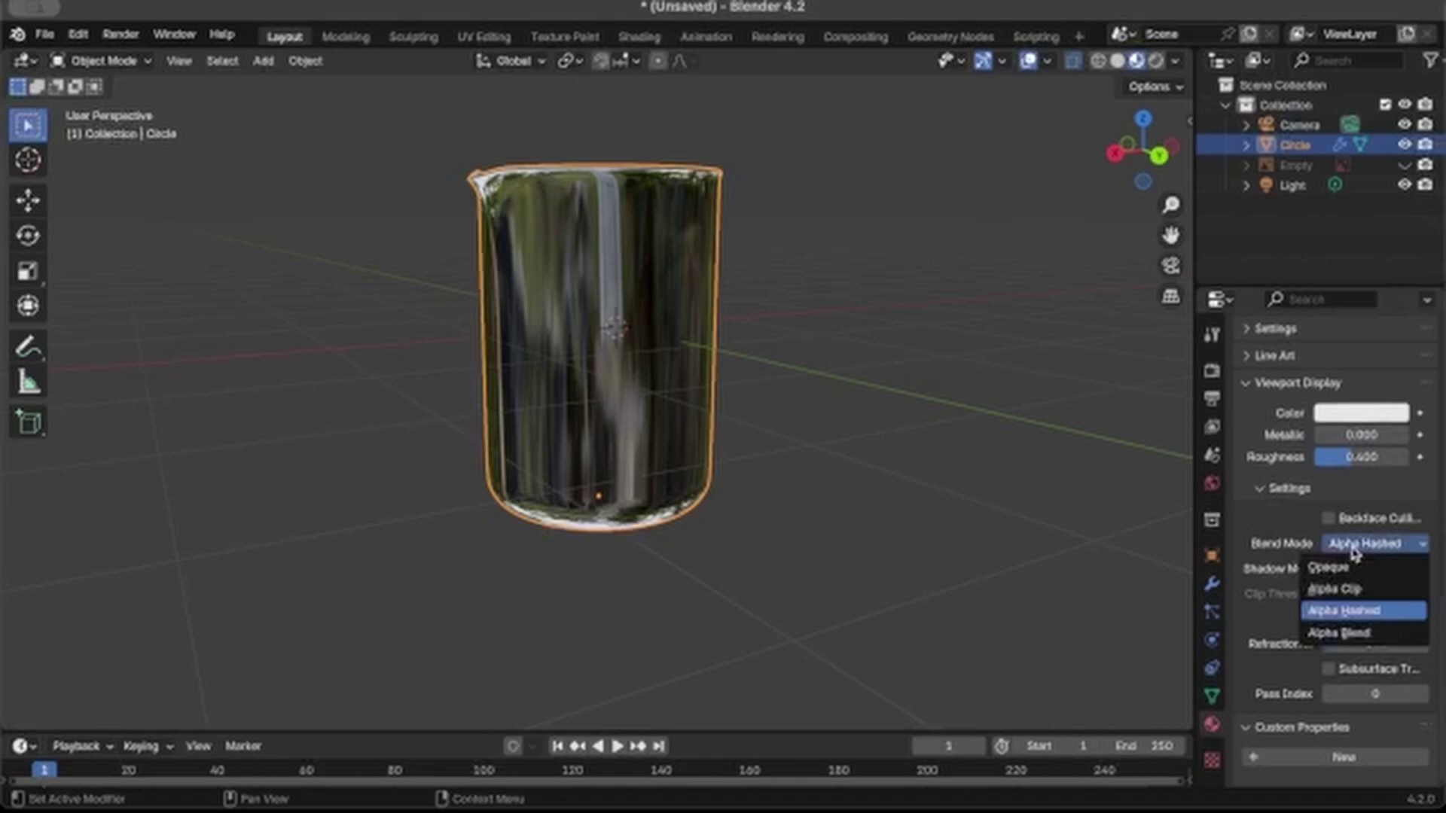
{"action": "left_click", "coordinate": [1355, 636]}
{"action": "left_click", "coordinate": [1370, 571]}
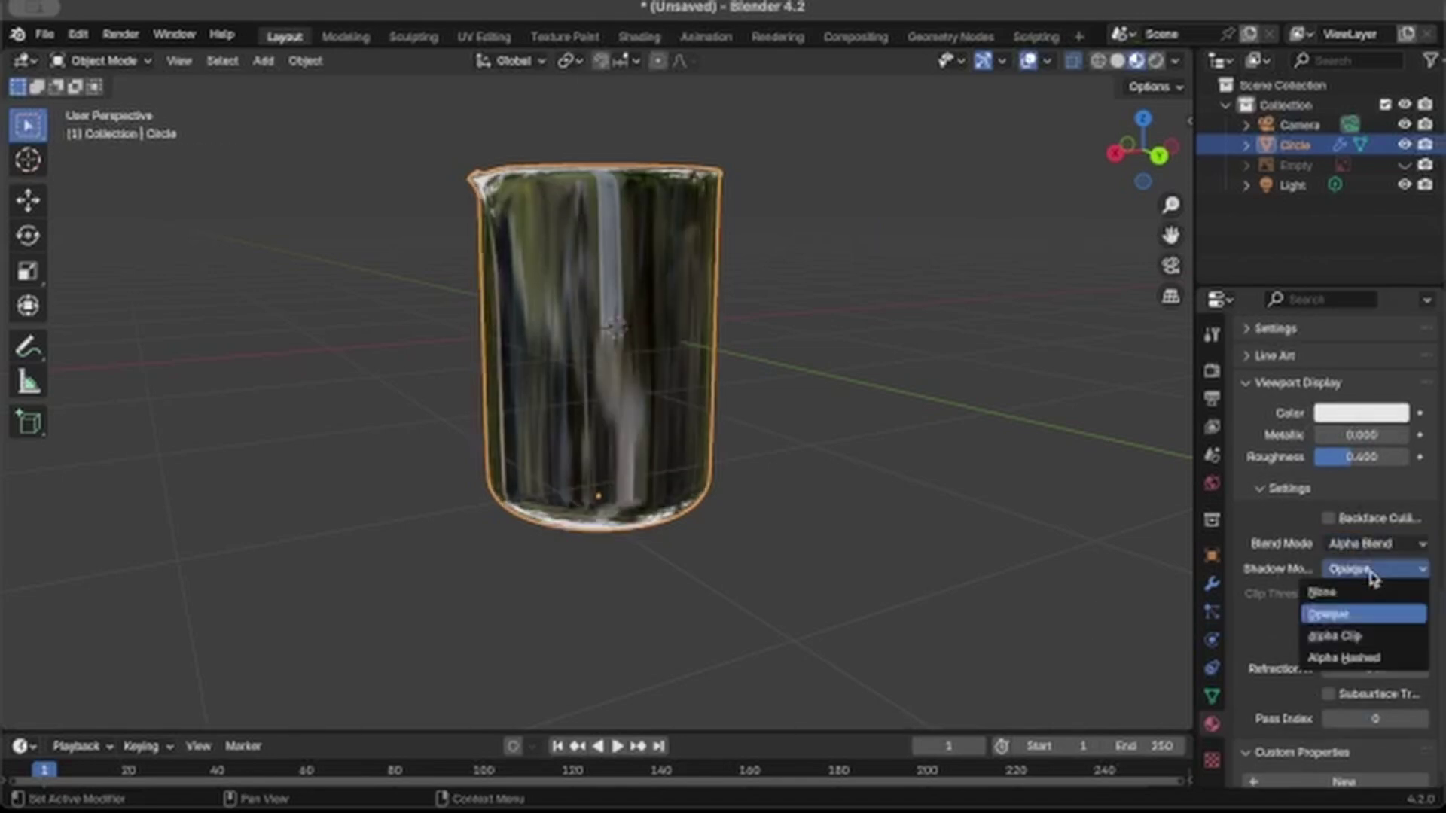
{"action": "left_click", "coordinate": [1339, 636]}
Step: Set the glass material's refraction depth to 0.1 m and inspect the beaker up close
{"action": "scroll", "coordinate": [1158, 501], "scroll_direction": "right", "scroll_amount": 3}
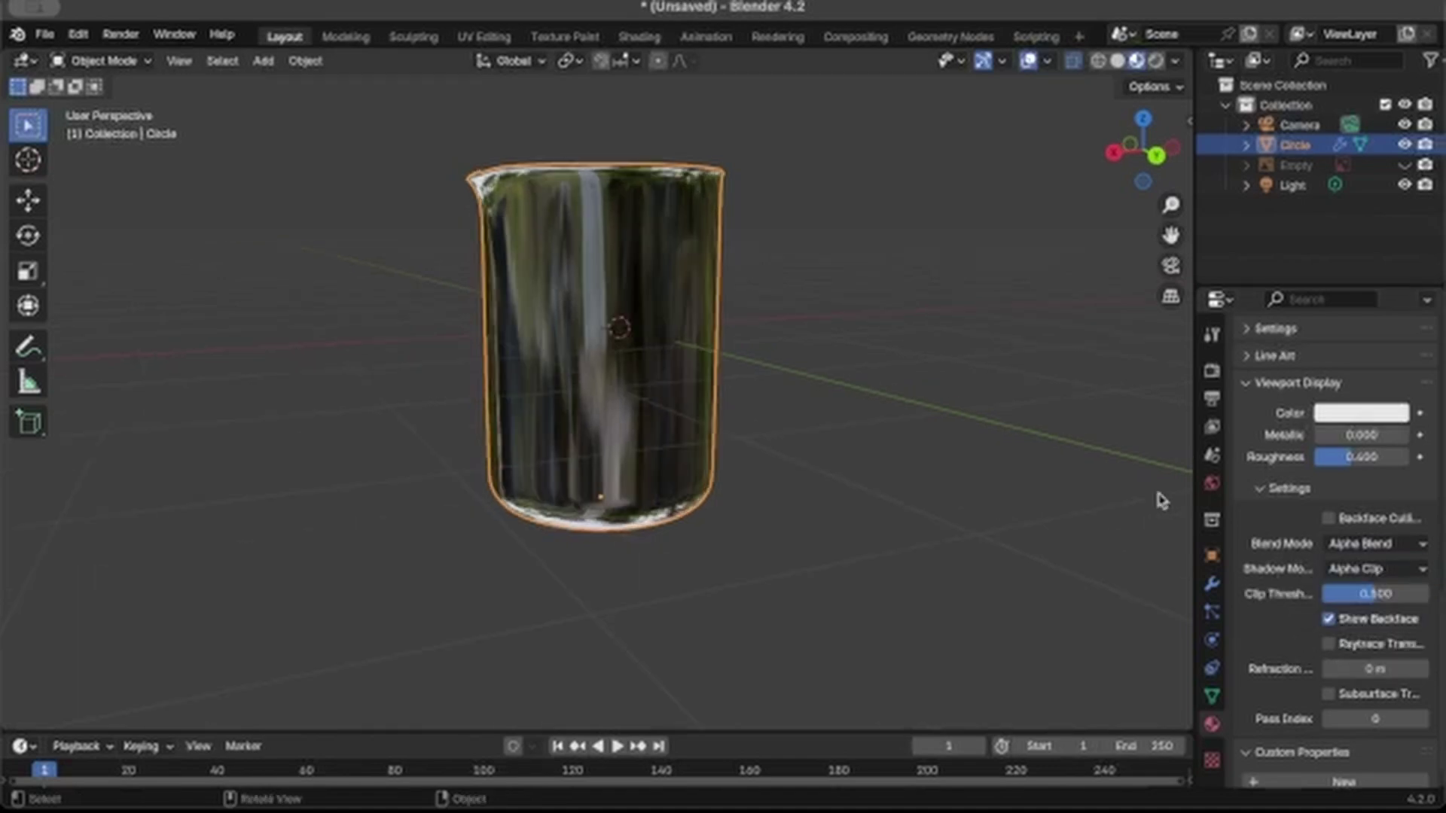
{"action": "left_click", "coordinate": [1423, 670]}
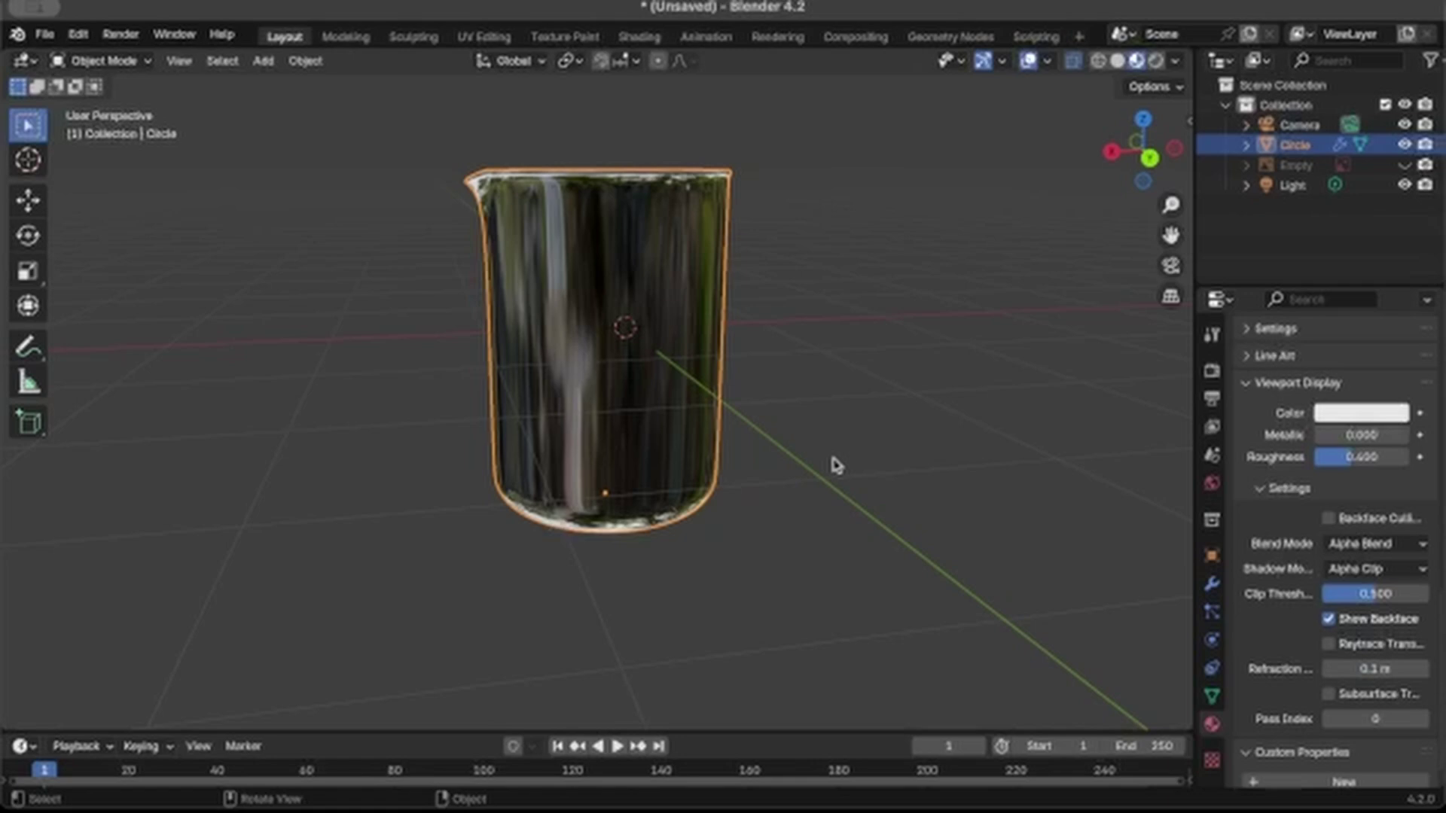
{"action": "scroll", "coordinate": [833, 464], "scroll_direction": "up", "scroll_amount": 3}
{"action": "scroll", "coordinate": [833, 464], "scroll_direction": "right", "scroll_amount": 3}
{"action": "scroll", "coordinate": [833, 465], "scroll_direction": "left", "scroll_amount": 2}
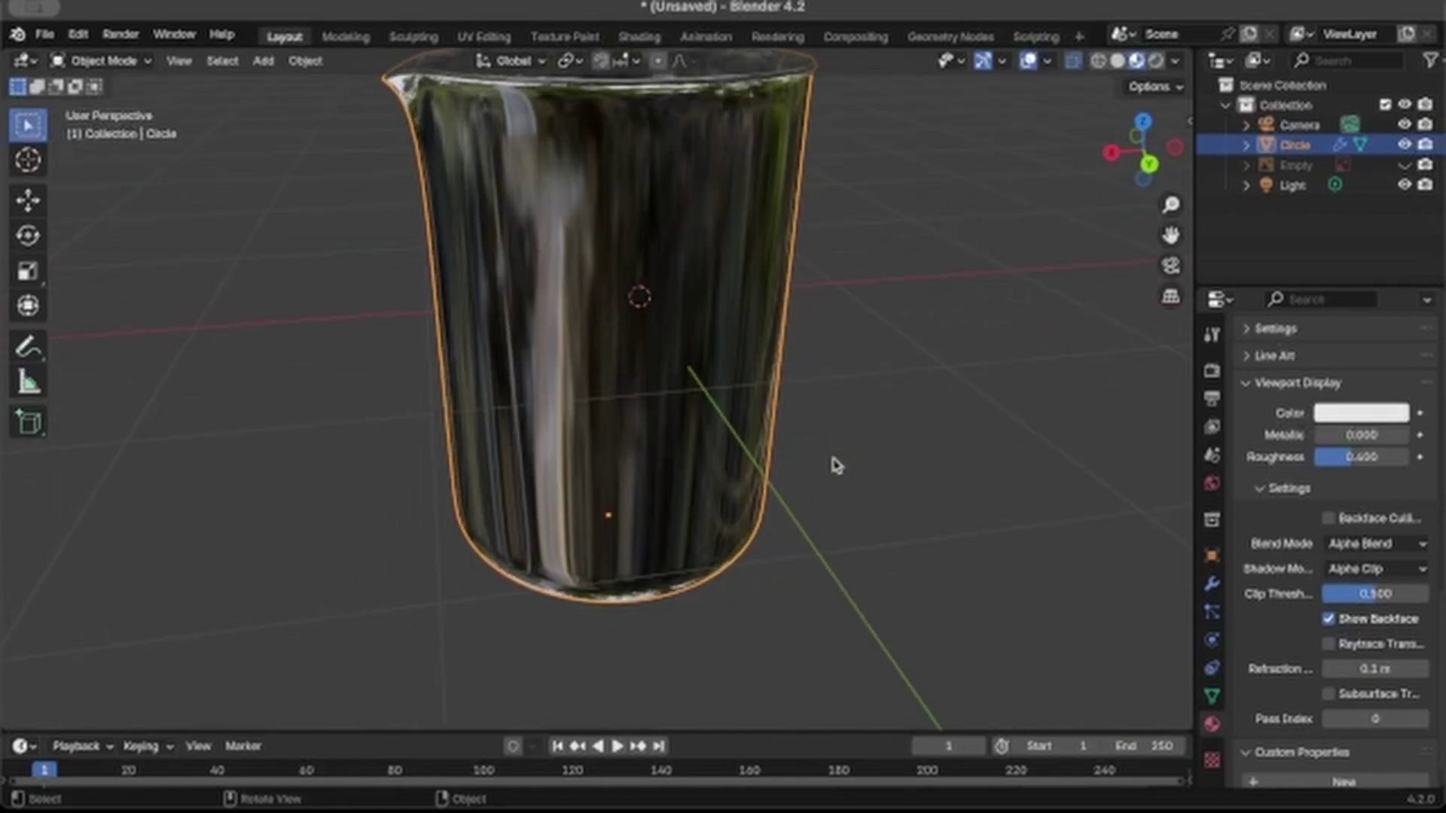
Step: Switch the viewport to Rendered shading and view the glass beaker from several angles
{"action": "left_click", "coordinate": [1156, 62]}
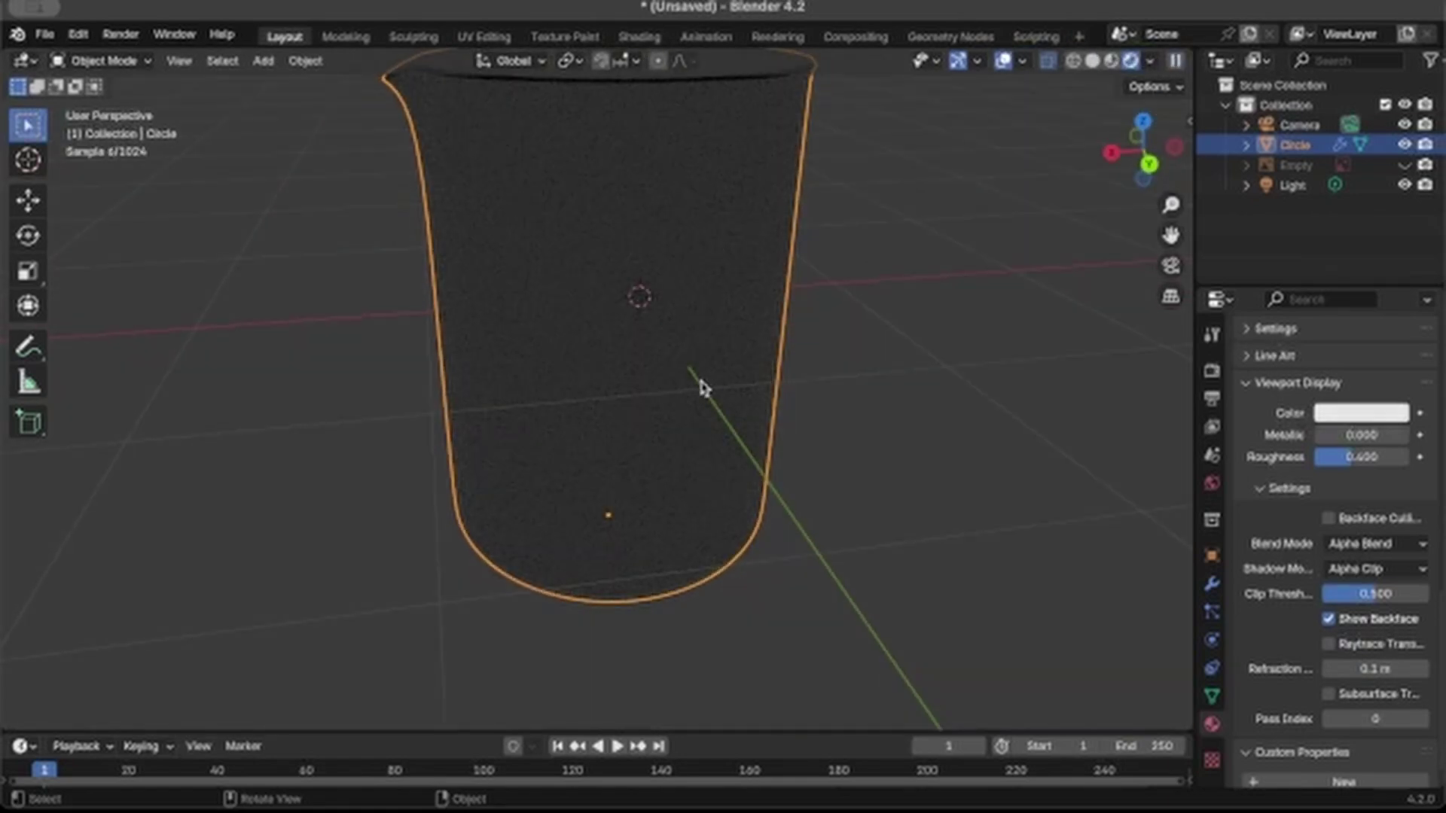
{"action": "scroll", "coordinate": [700, 388], "scroll_direction": "down", "scroll_amount": 6}
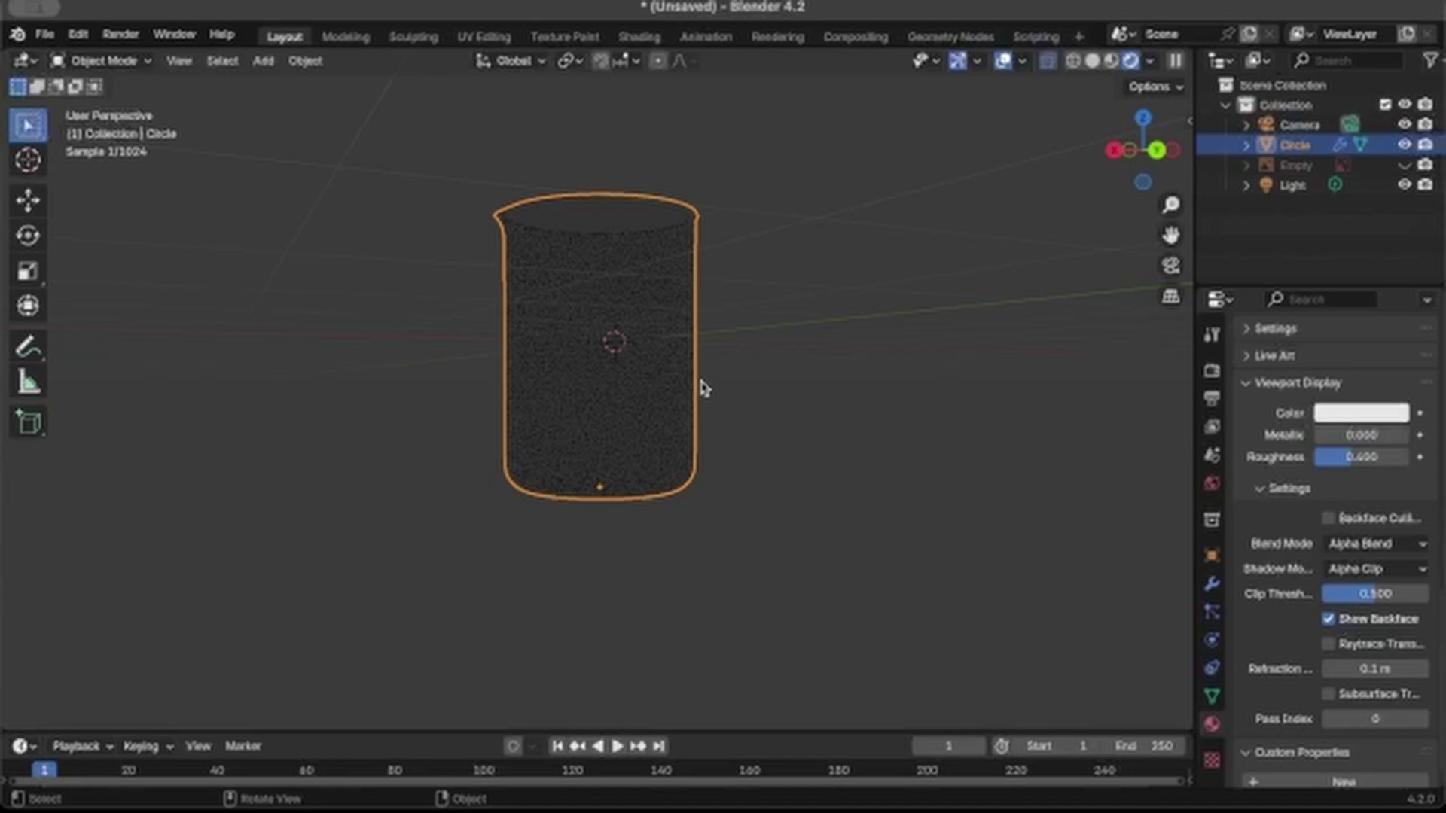
{"action": "scroll", "coordinate": [700, 382], "scroll_direction": "up", "scroll_amount": 3}
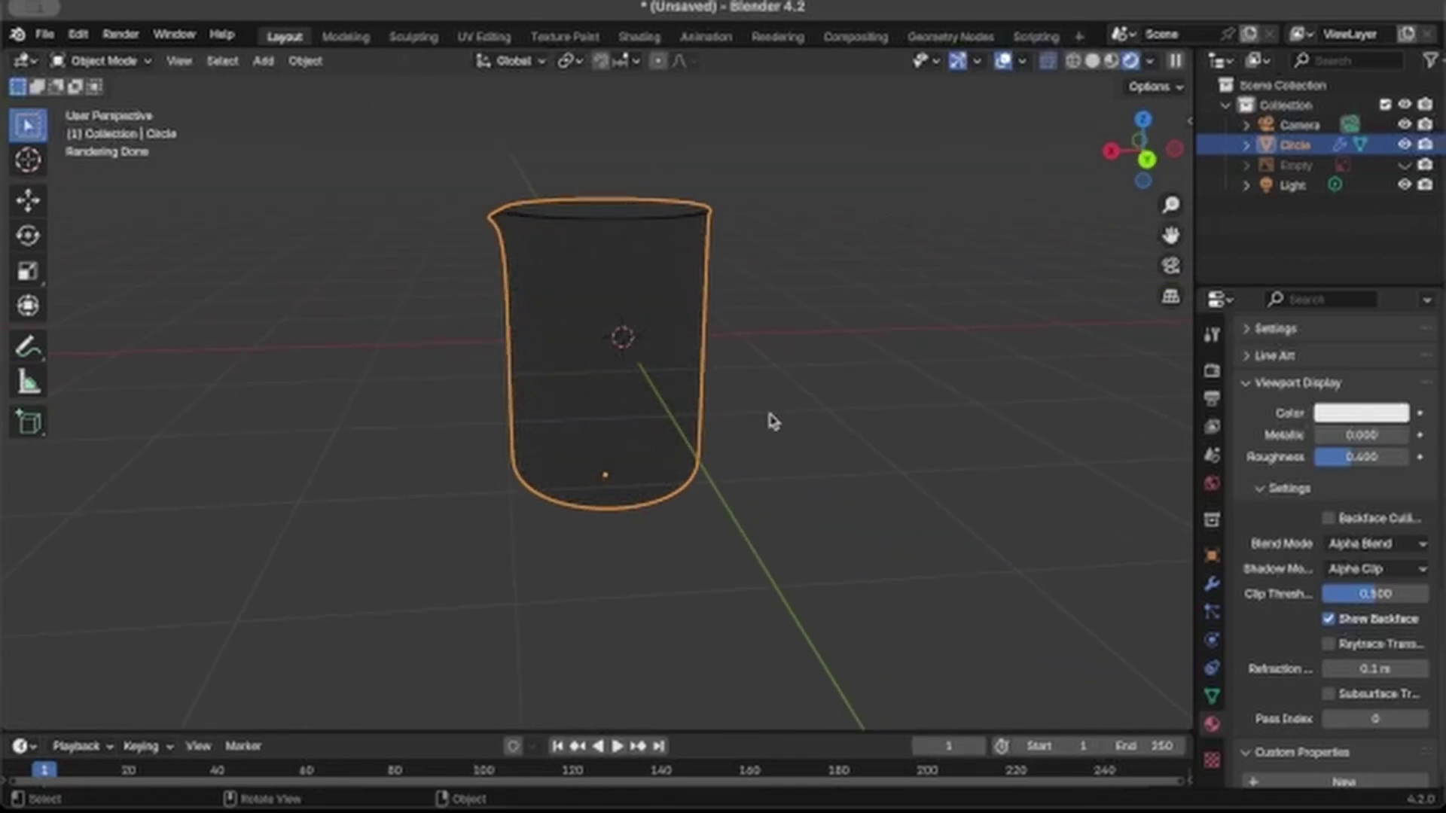
Step: Add a mesh plane at the 3D cursor inside the beaker
{"action": "key", "text": "shift"}
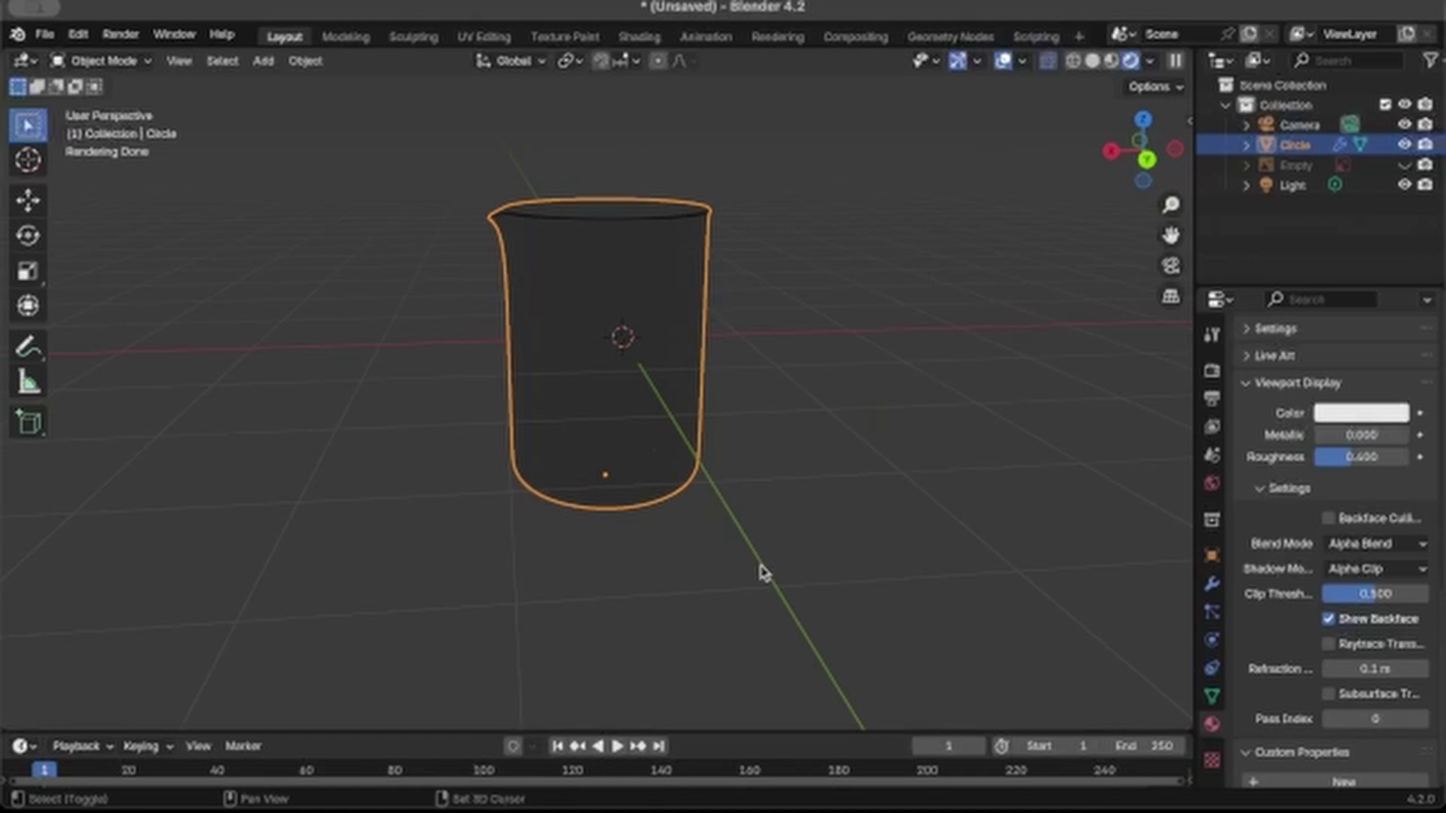
{"action": "key", "text": "shift+a"}
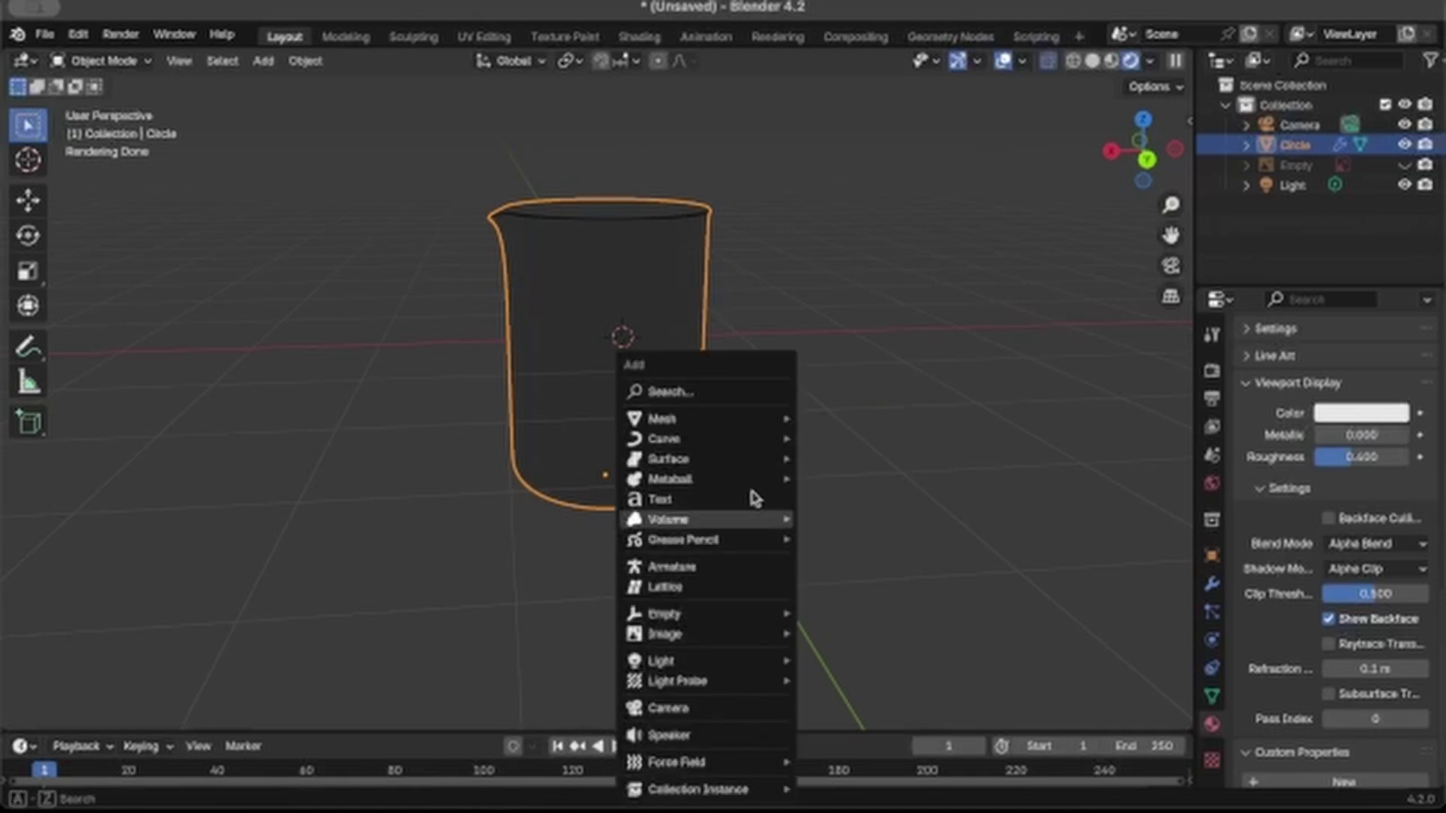
{"action": "mouse_move", "coordinate": [749, 419]}
{"action": "left_click", "coordinate": [814, 427]}
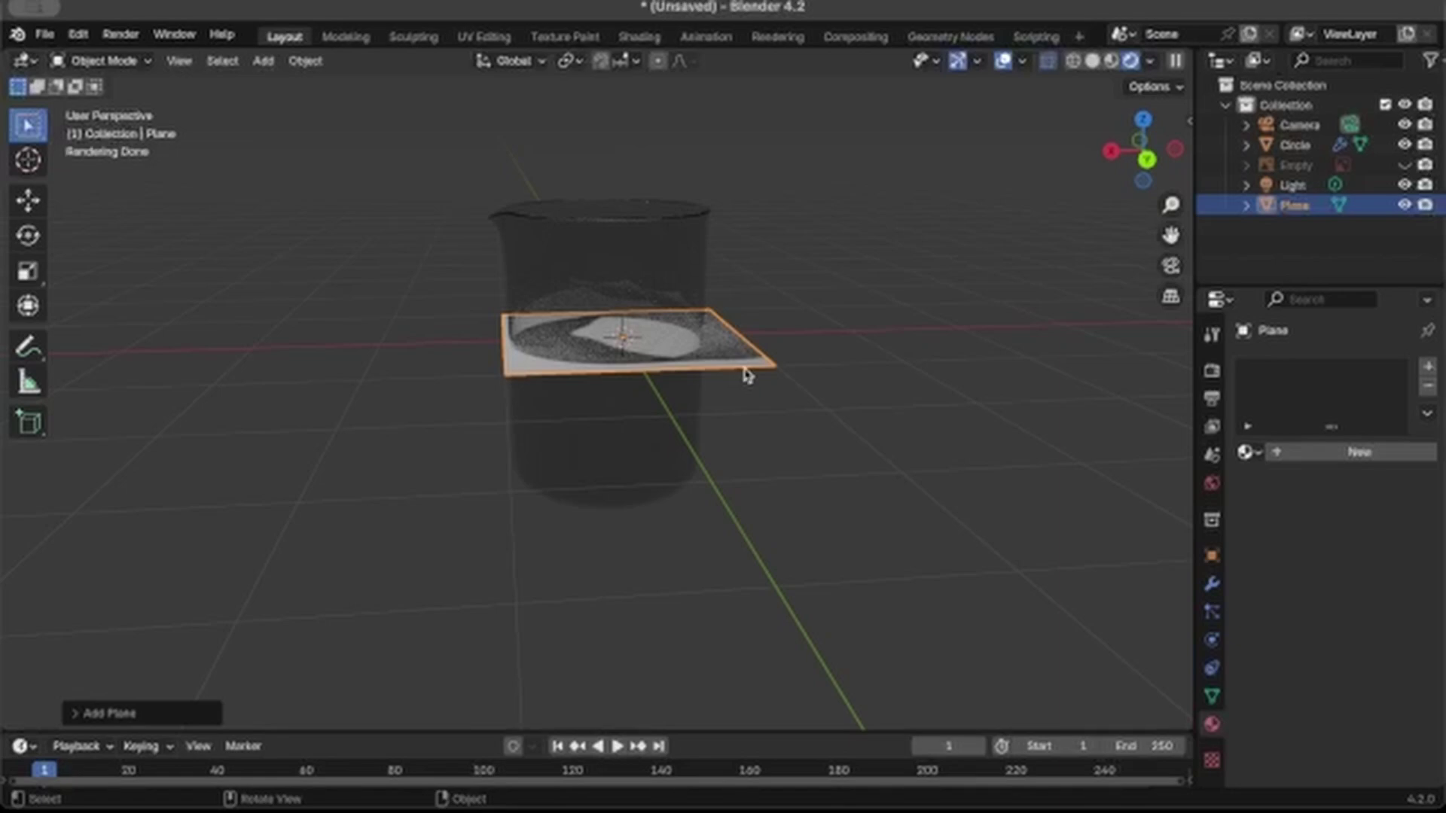
Step: Enlarge the plane well beyond the beaker's footprint and raise the beaker along Z until its base sits on the plane
{"action": "key", "text": "s"}
{"action": "left_click", "coordinate": [896, 418]}
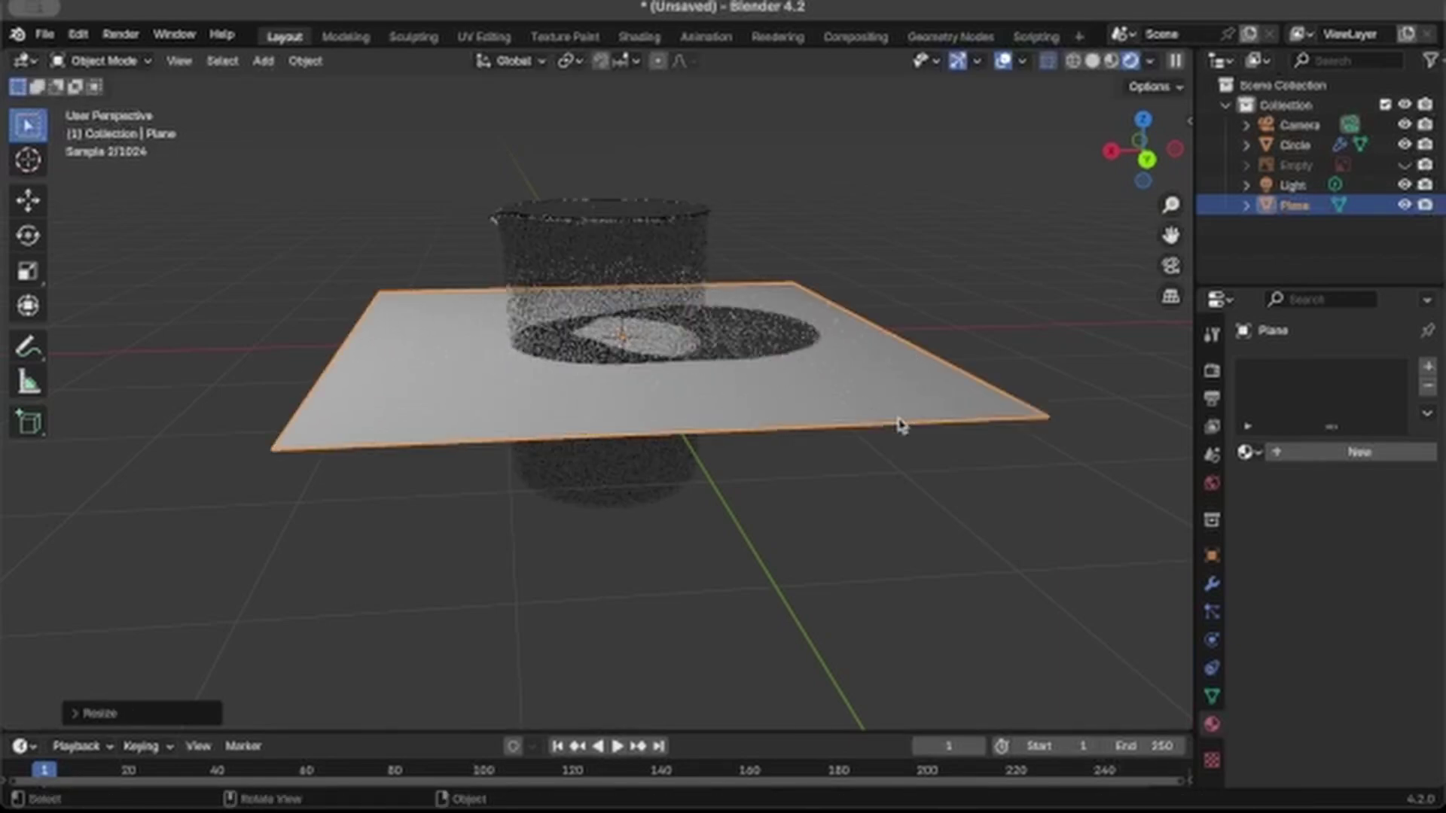
{"action": "left_click", "coordinate": [614, 267]}
{"action": "key", "text": "g"}
{"action": "key", "text": "z"}
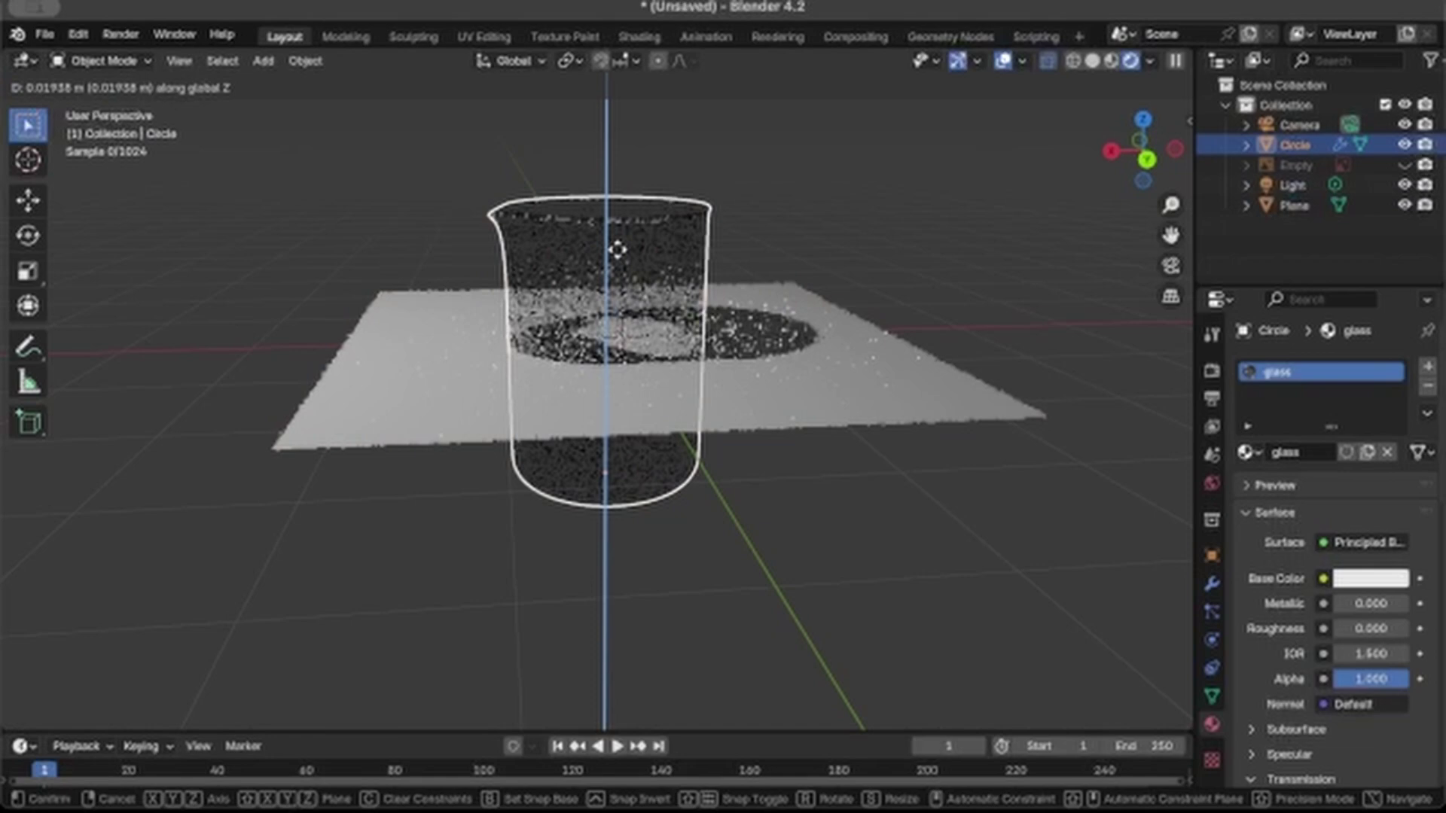
{"action": "left_click", "coordinate": [607, 123]}
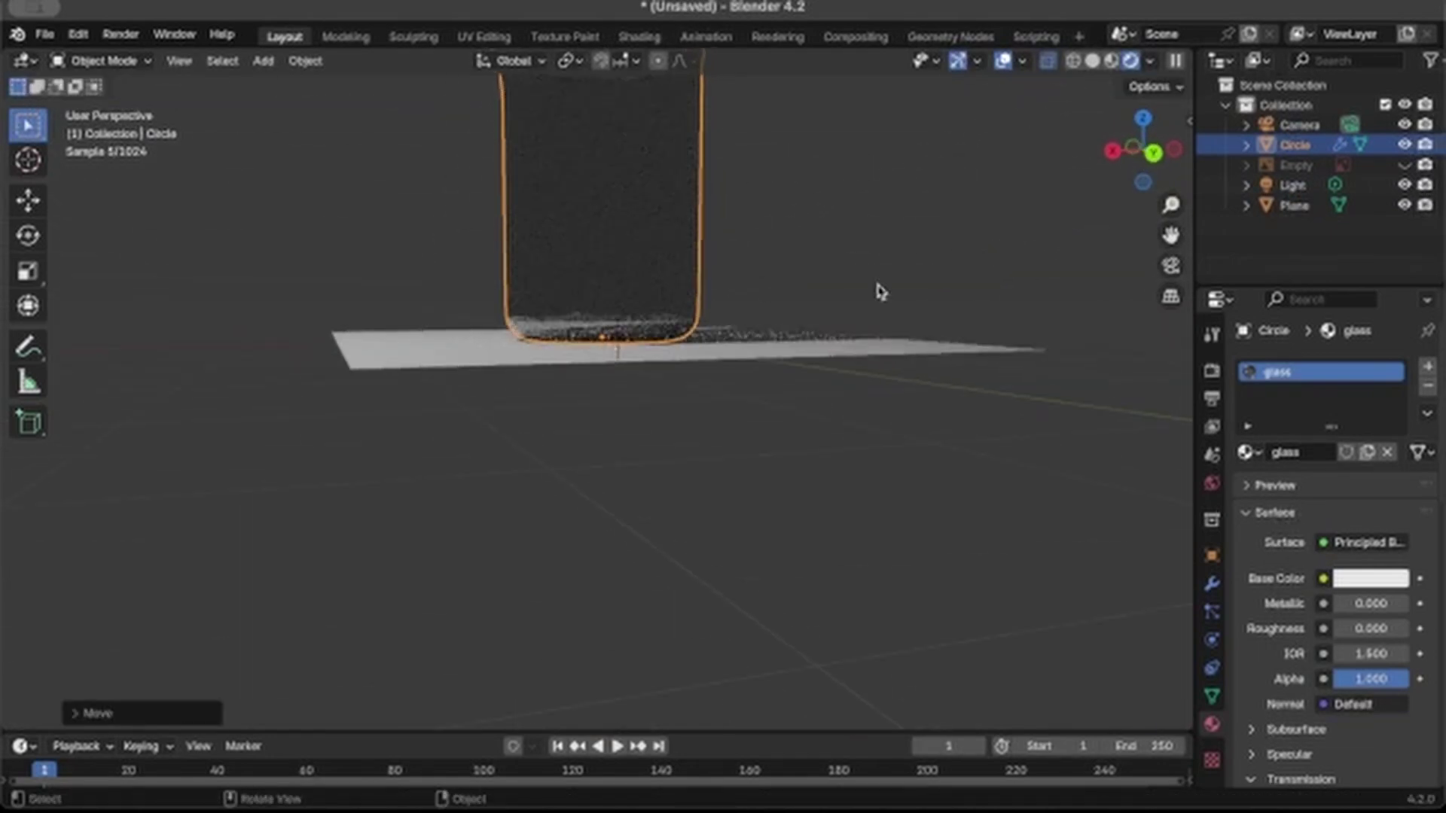
Step: Examine the beaker's placement on the plane from low, high and side angles
{"action": "left_click_drag", "start_coordinate": [1170, 235], "coordinate": [1170, 385]}
{"action": "scroll", "coordinate": [763, 242], "scroll_direction": "down", "scroll_amount": 1}
{"action": "scroll", "coordinate": [763, 242], "scroll_direction": "up", "scroll_amount": 2}
{"action": "scroll", "coordinate": [763, 243], "scroll_direction": "down", "scroll_amount": 2}
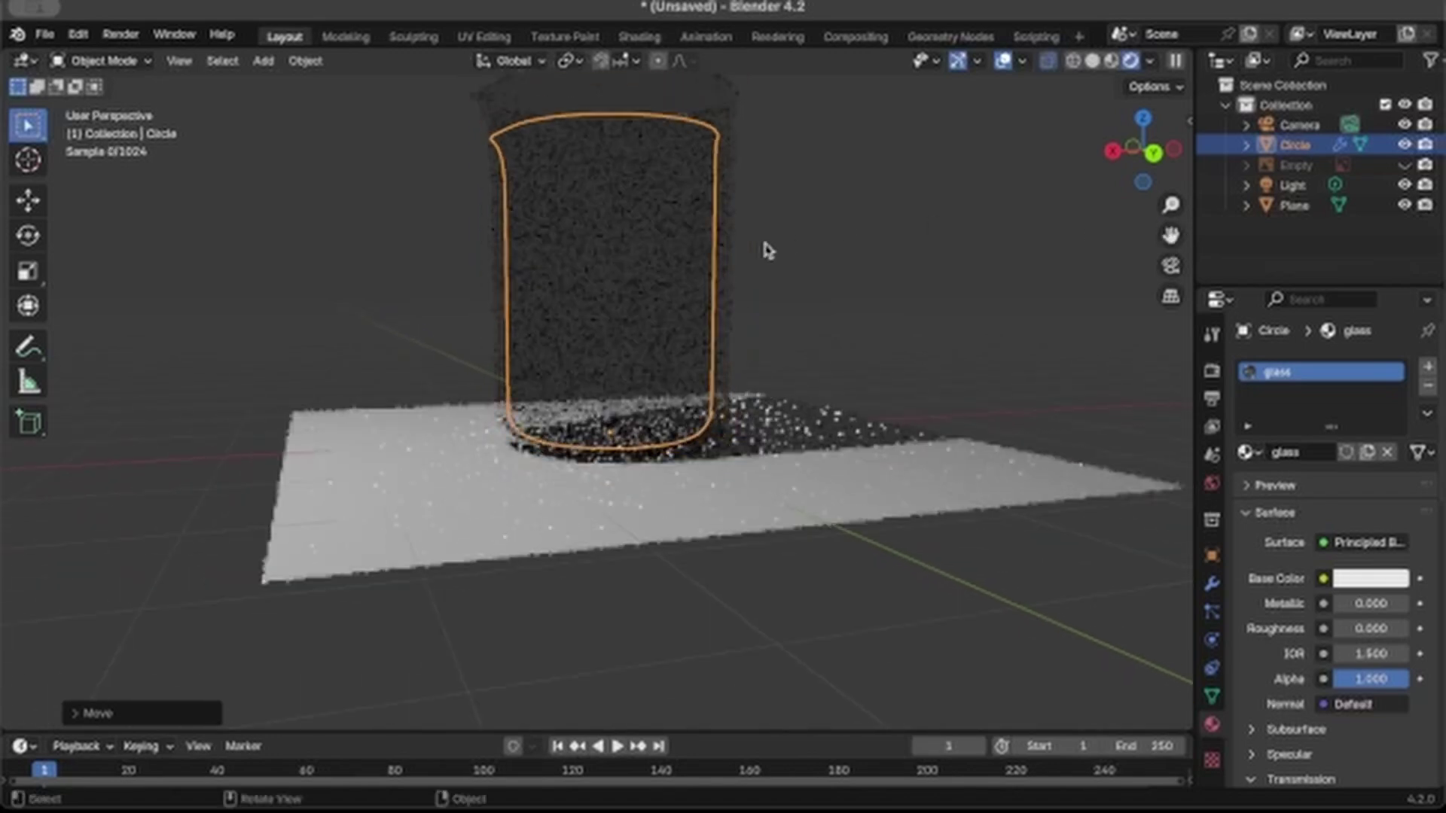
{"action": "scroll", "coordinate": [764, 243], "scroll_direction": "right", "scroll_amount": 10}
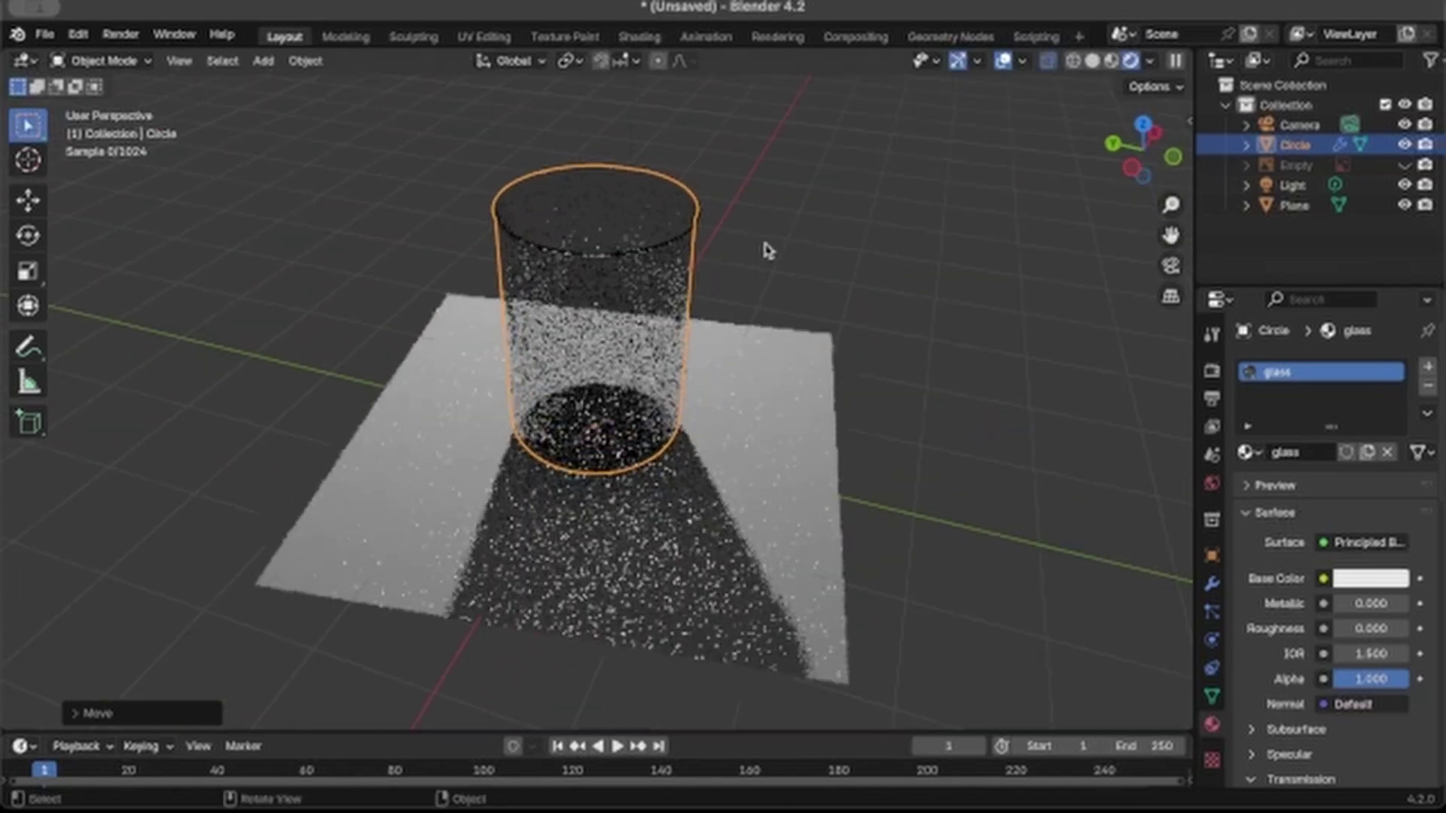
{"action": "scroll", "coordinate": [767, 250], "scroll_direction": "down", "scroll_amount": 10}
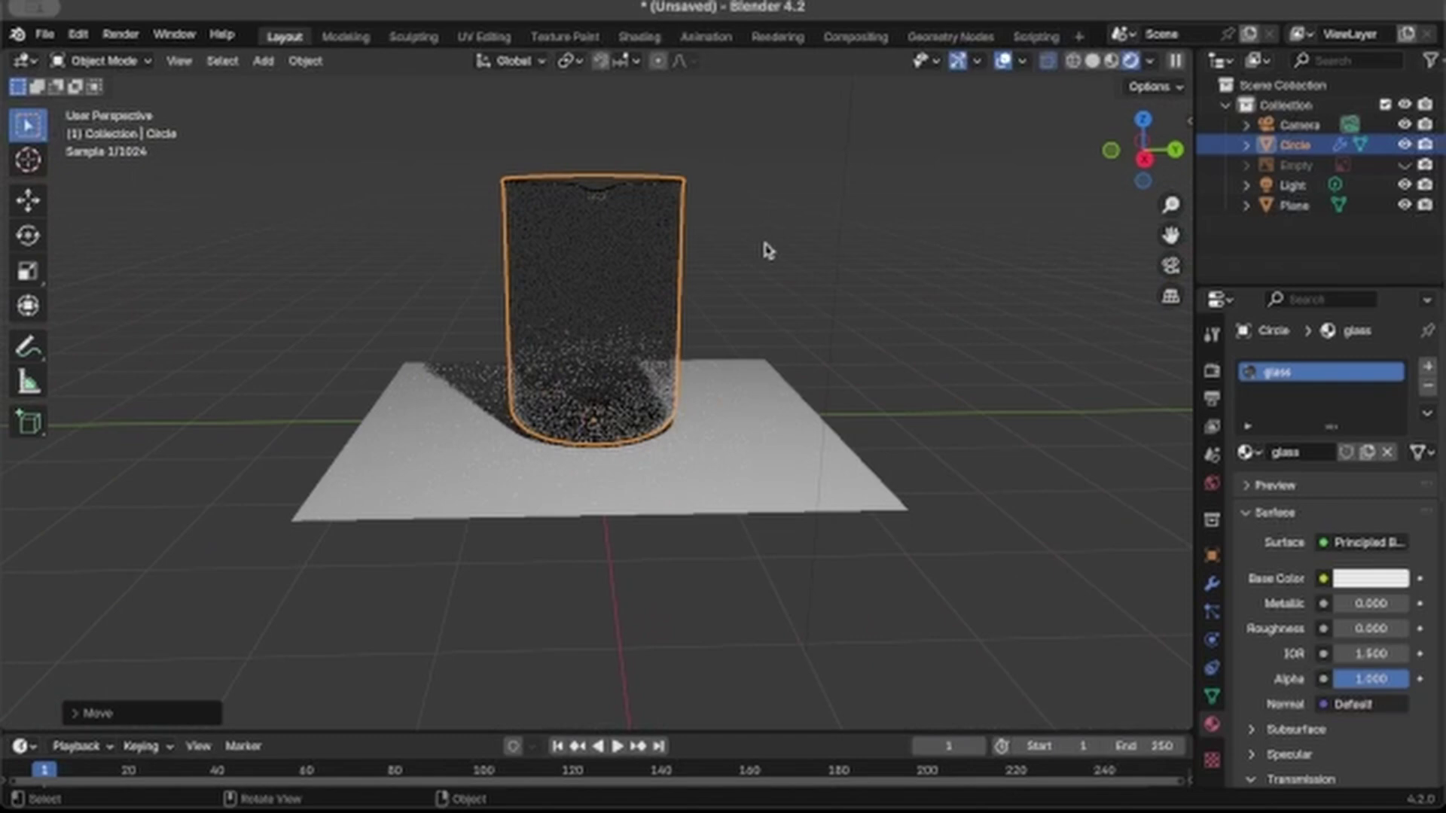
{"action": "scroll", "coordinate": [766, 250], "scroll_direction": "up", "scroll_amount": 5}
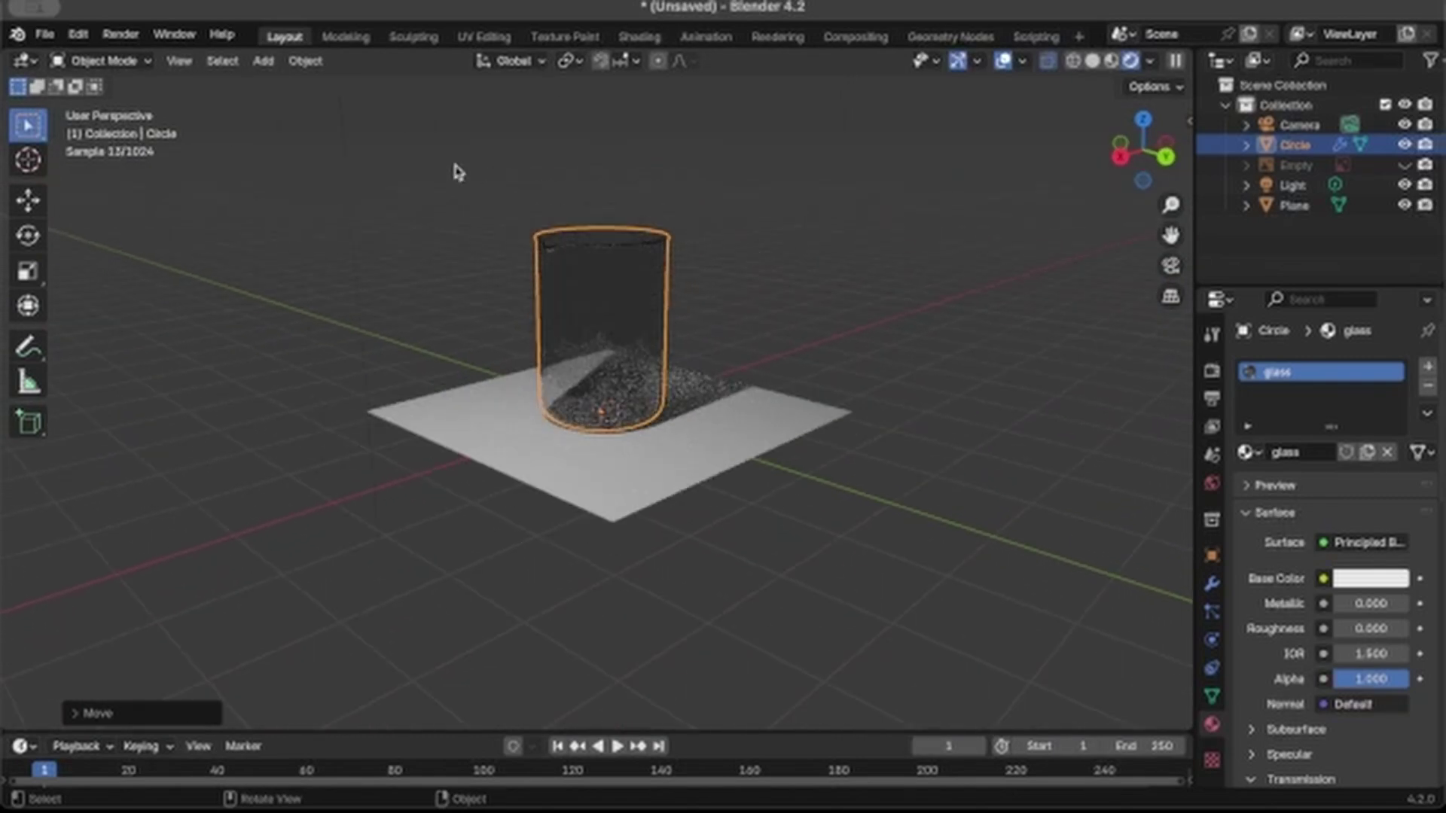
Step: Select the point light and set its power to 10000 W
{"action": "left_click", "coordinate": [345, 198]}
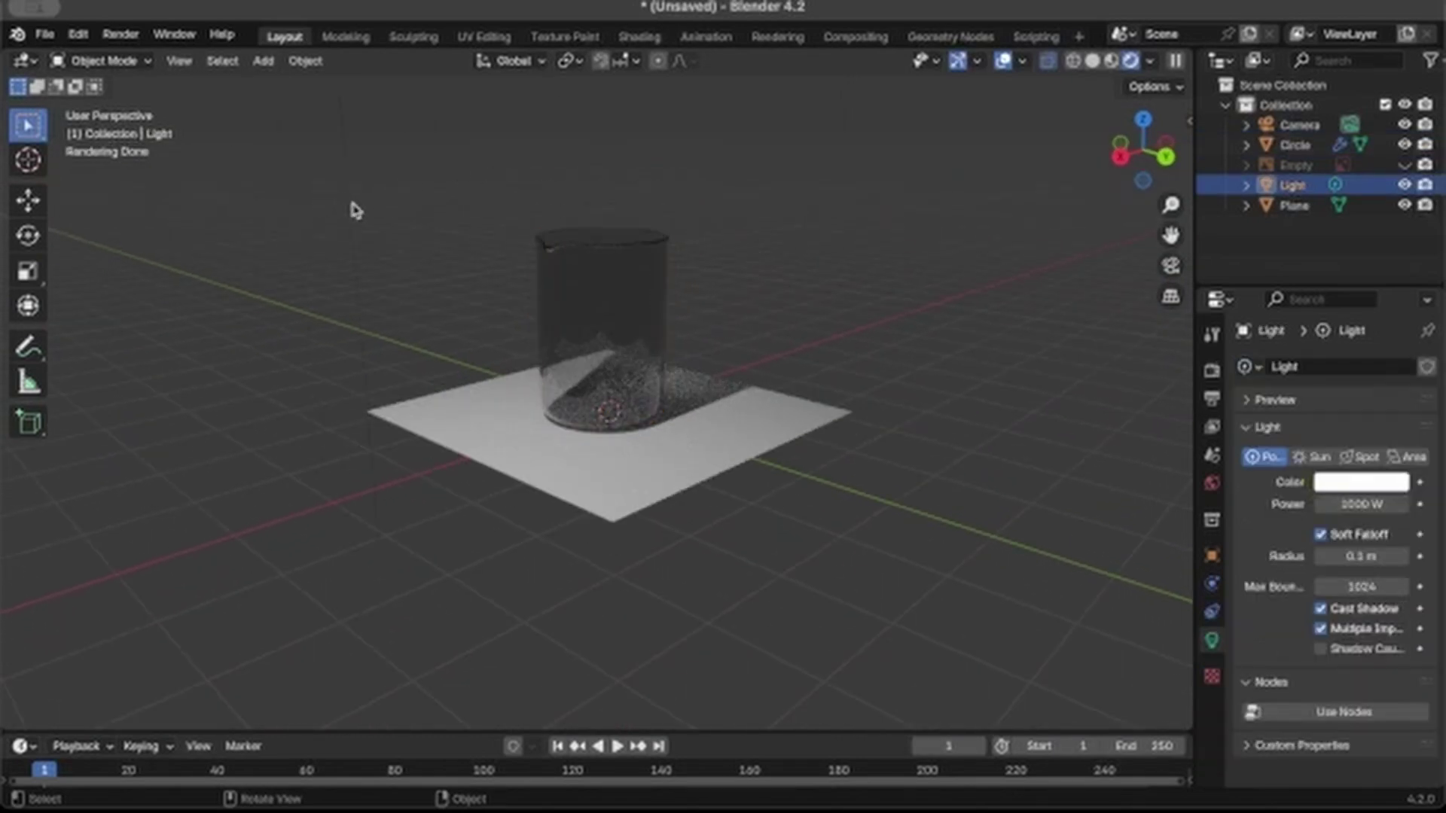
{"action": "left_click", "coordinate": [1357, 497]}
{"action": "left_click", "coordinate": [1346, 500]}
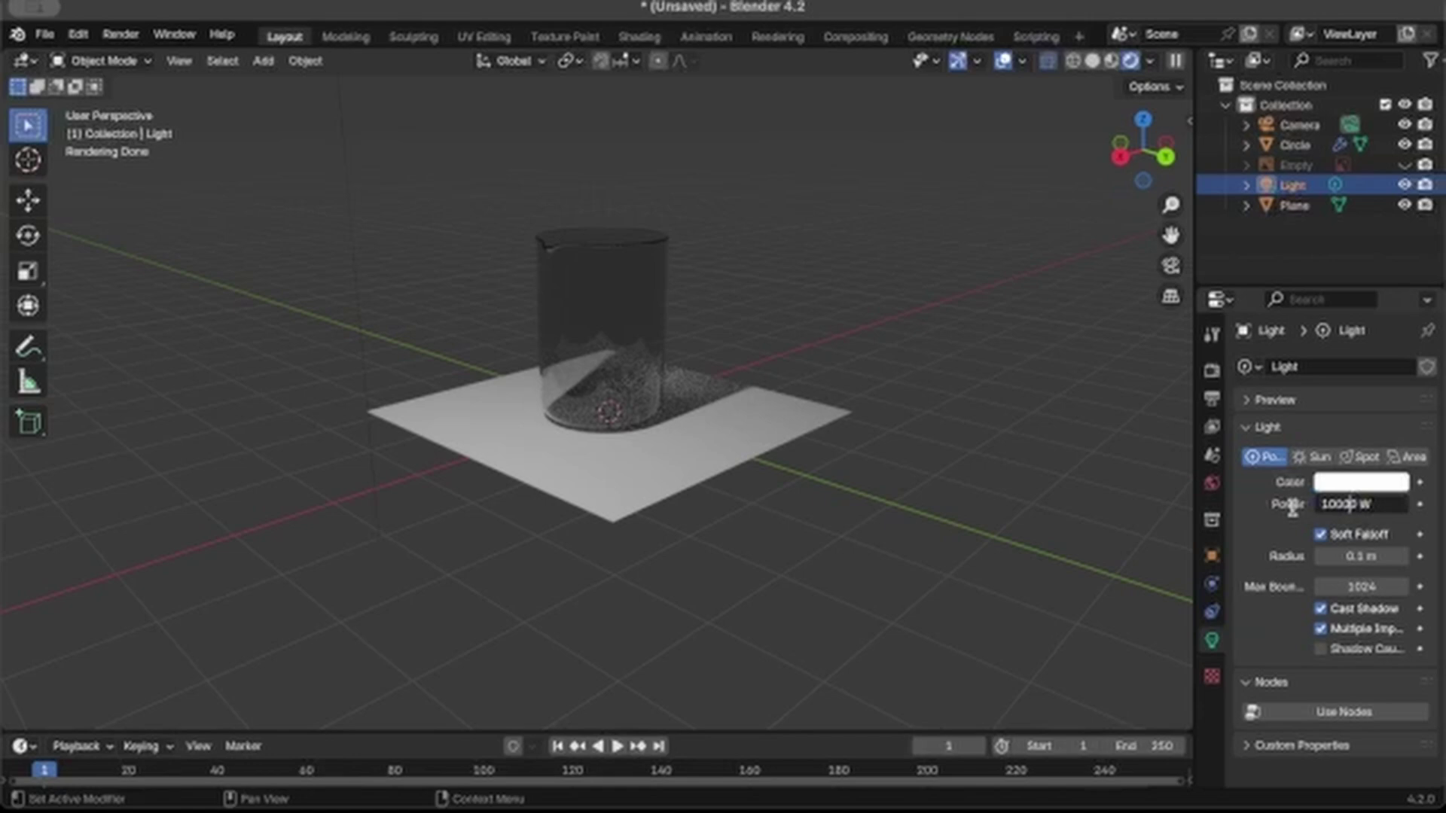
{"action": "key", "text": "Return"}
Step: Scale the ground plane up to more than twice its size around the beaker
{"action": "middle_click_drag", "start_coordinate": [820, 364], "coordinate": [742, 467]}
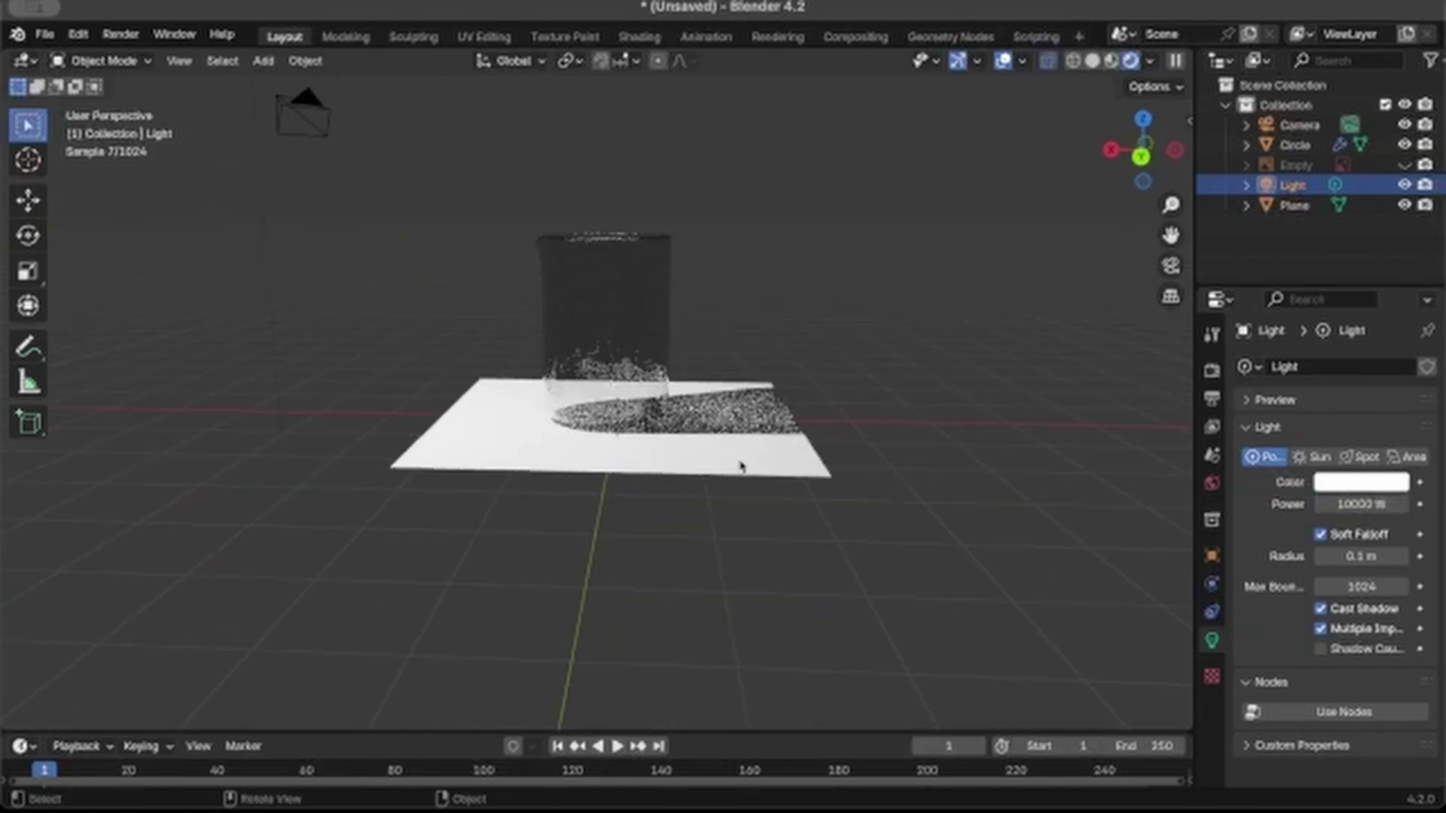
{"action": "left_click", "coordinate": [742, 466]}
{"action": "key", "text": "s"}
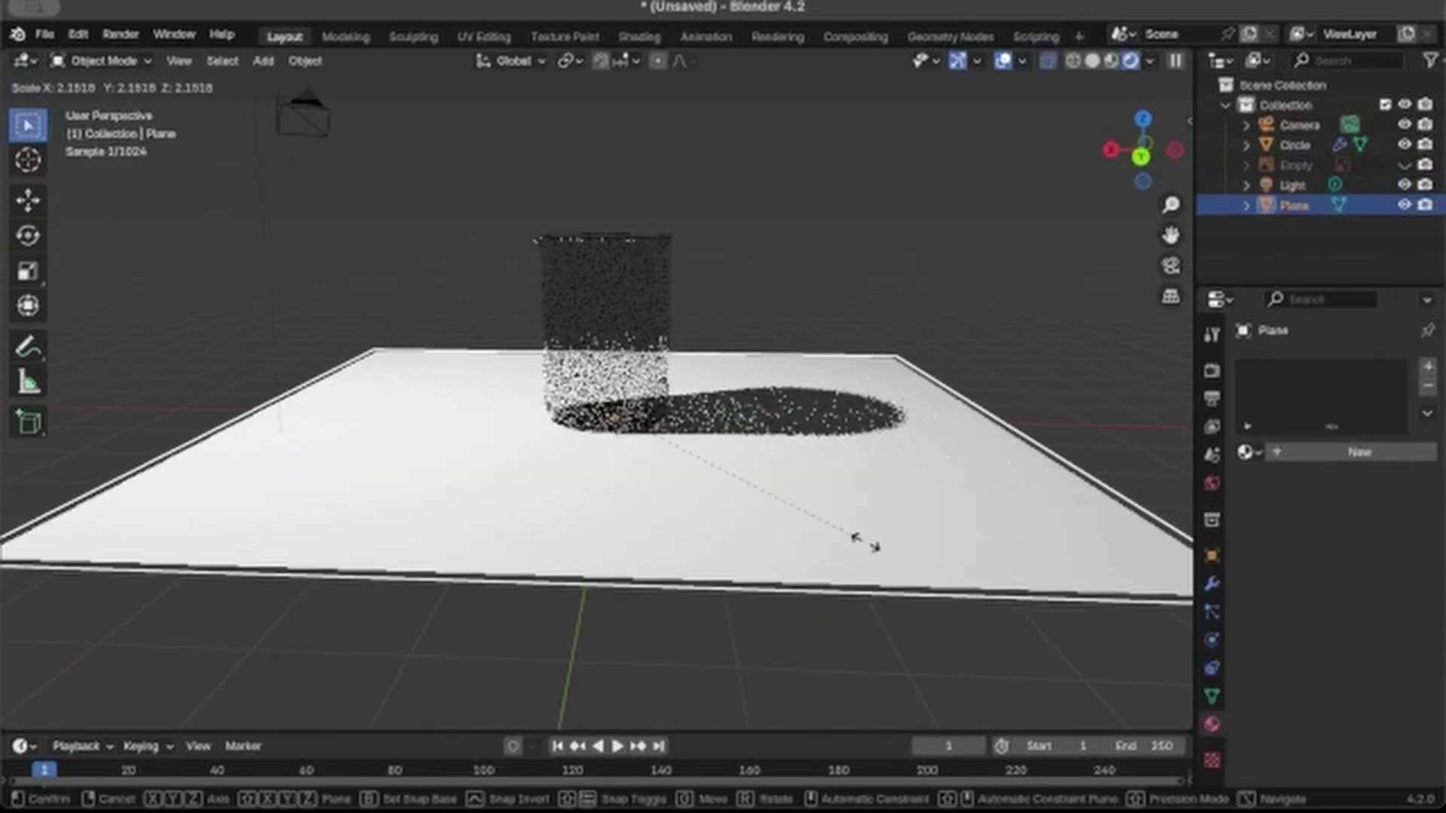
{"action": "left_click", "coordinate": [884, 565]}
Step: Examine the rendered glass beaker and its shadow on the enlarged plane from several angles and distances
{"action": "middle_click_drag", "start_coordinate": [884, 564], "coordinate": [721, 484]}
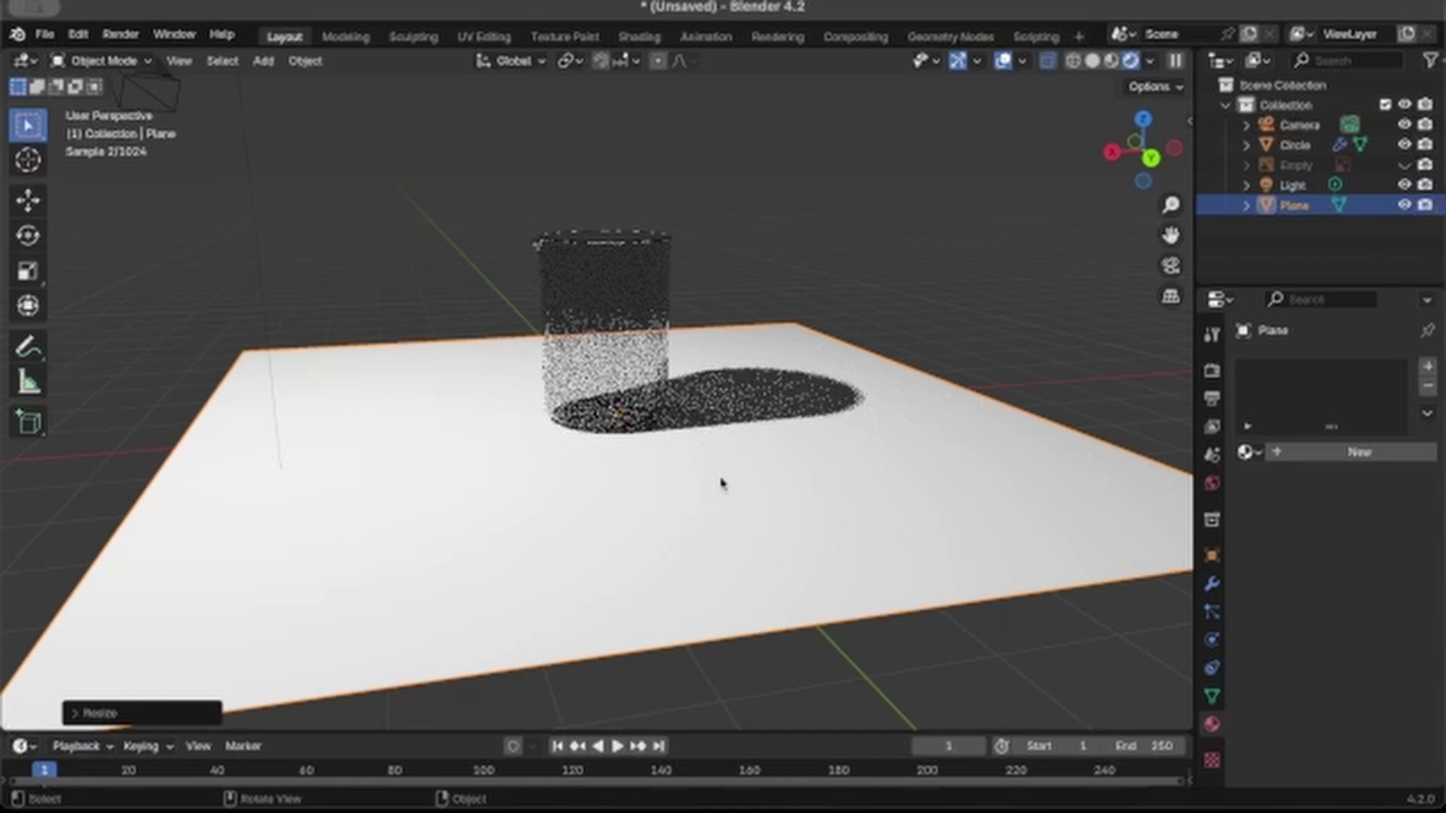
{"action": "scroll", "coordinate": [726, 426], "scroll_direction": "up", "scroll_amount": 2}
{"action": "scroll", "coordinate": [726, 426], "scroll_direction": "up", "scroll_amount": 4}
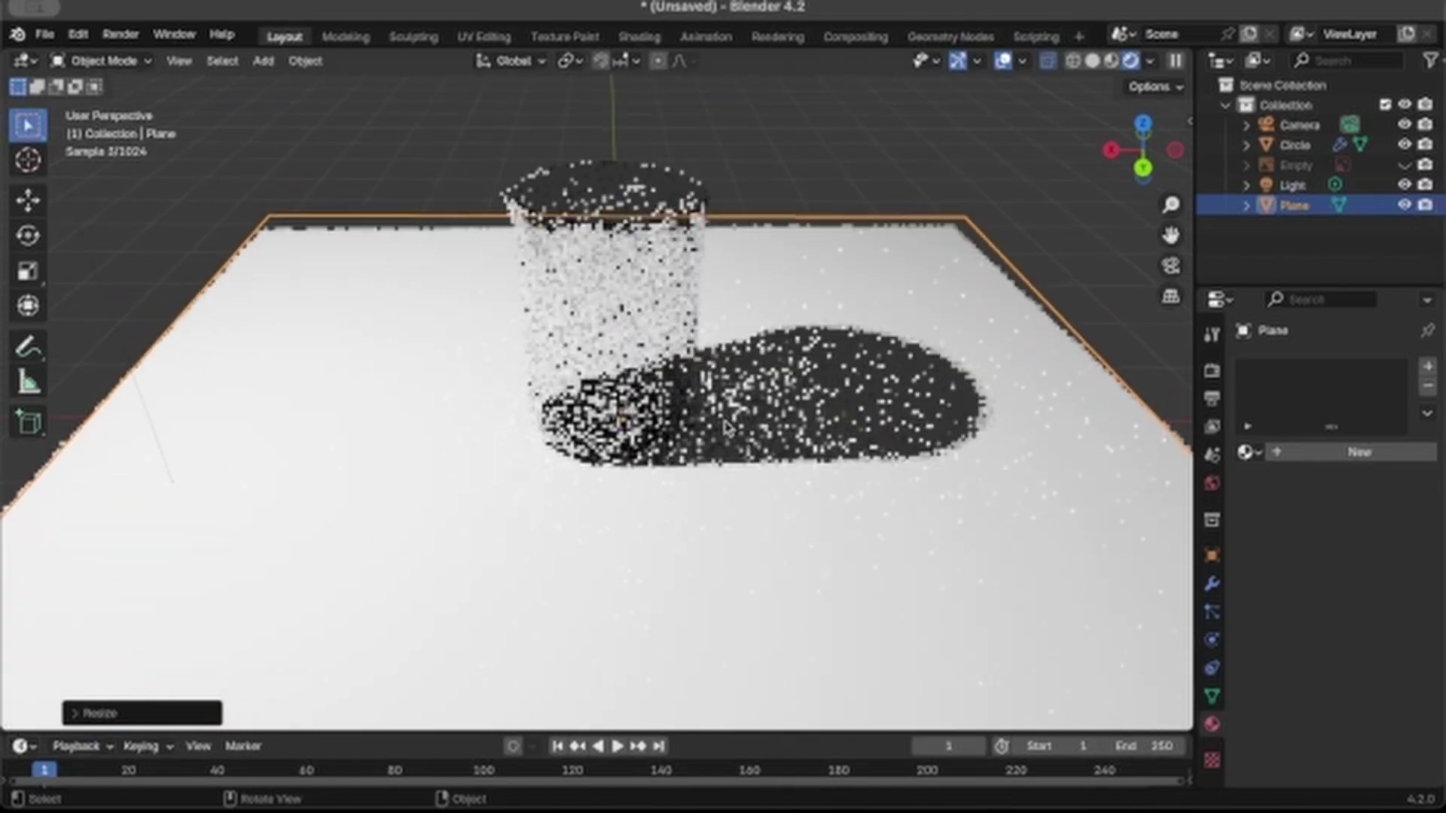
{"action": "scroll", "coordinate": [725, 422], "scroll_direction": "up", "scroll_amount": 3}
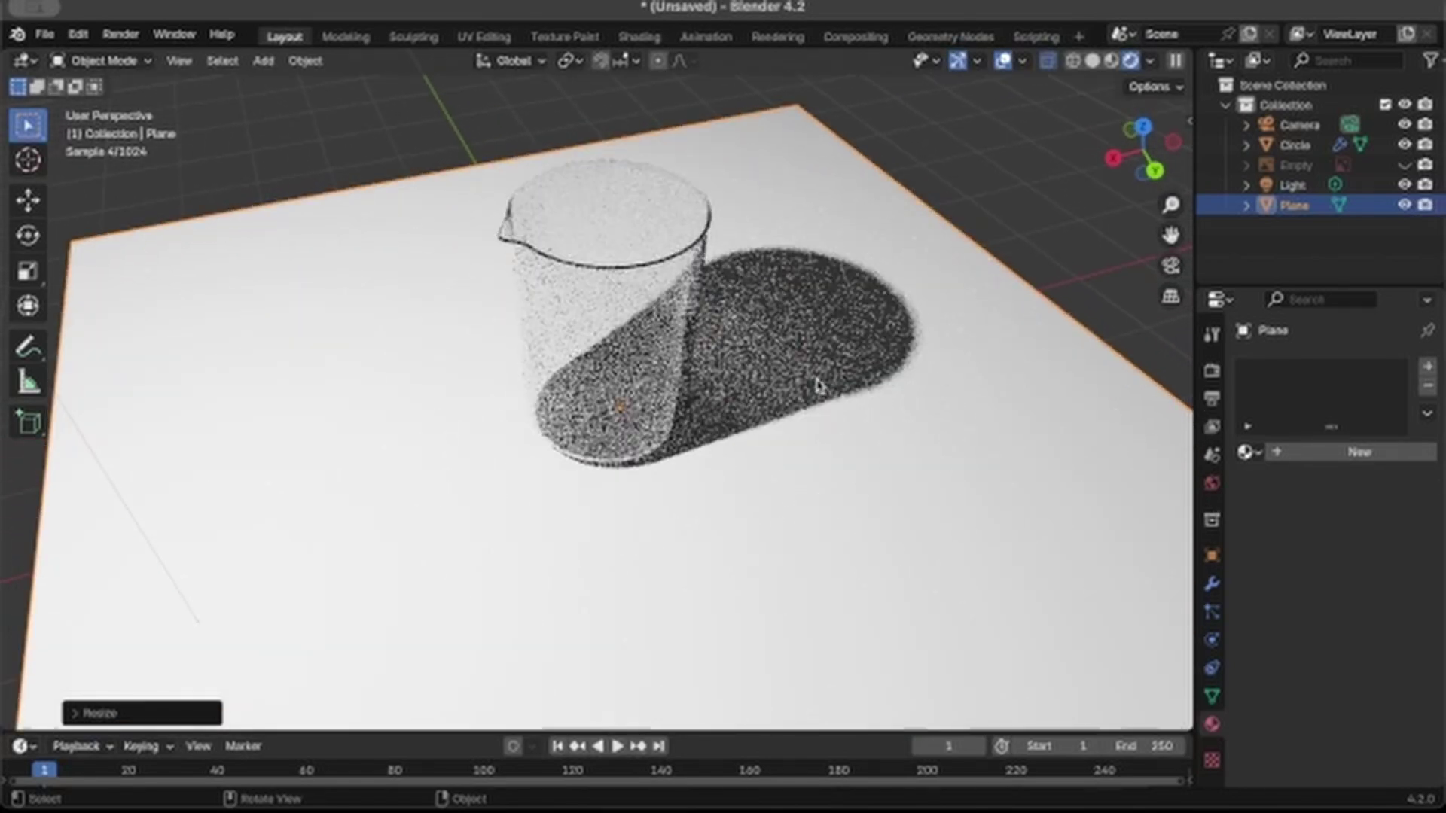
{"action": "scroll", "coordinate": [714, 370], "scroll_direction": "down", "scroll_amount": 1}
{"action": "mouse_move", "coordinate": [714, 375]}
{"action": "middle_mouse_down"}
{"action": "mouse_move", "coordinate": [716, 339]}
{"action": "mouse_move", "coordinate": [715, 374]}
{"action": "middle_mouse_up"}
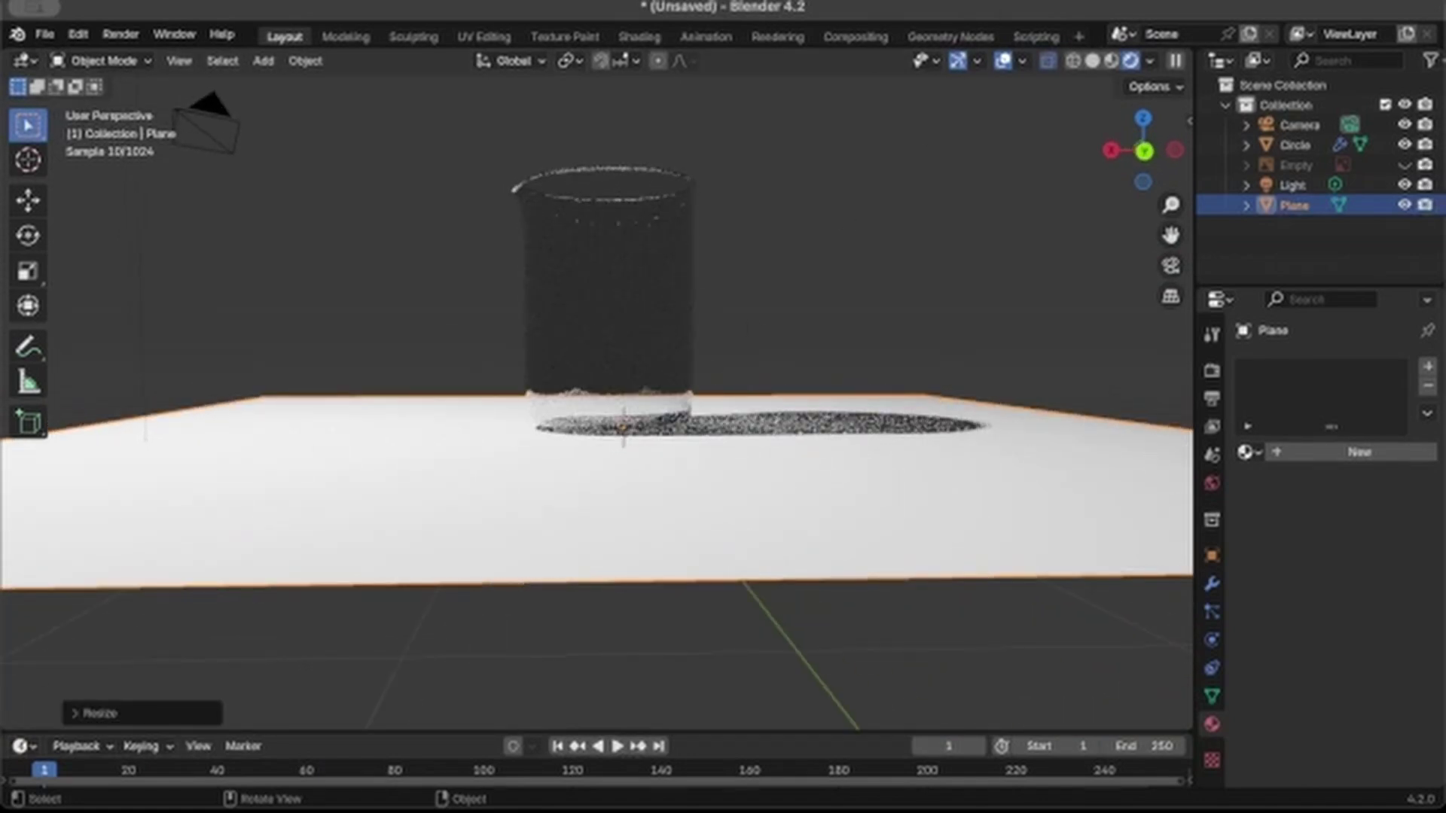
{"action": "middle_click_drag", "start_coordinate": [810, 331], "coordinate": [813, 374]}
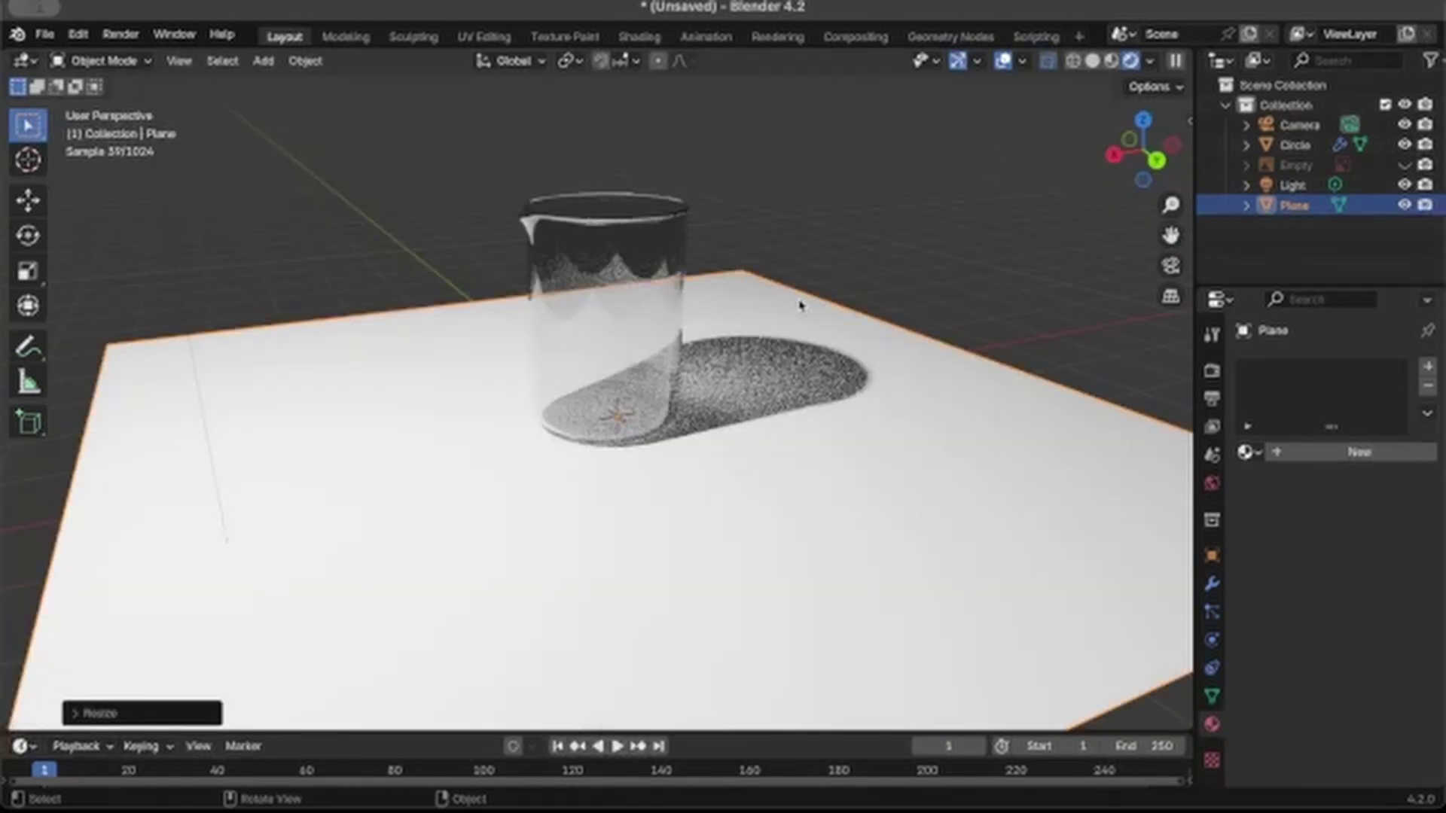
{"action": "scroll", "coordinate": [801, 305], "scroll_direction": "right", "scroll_amount": 3}
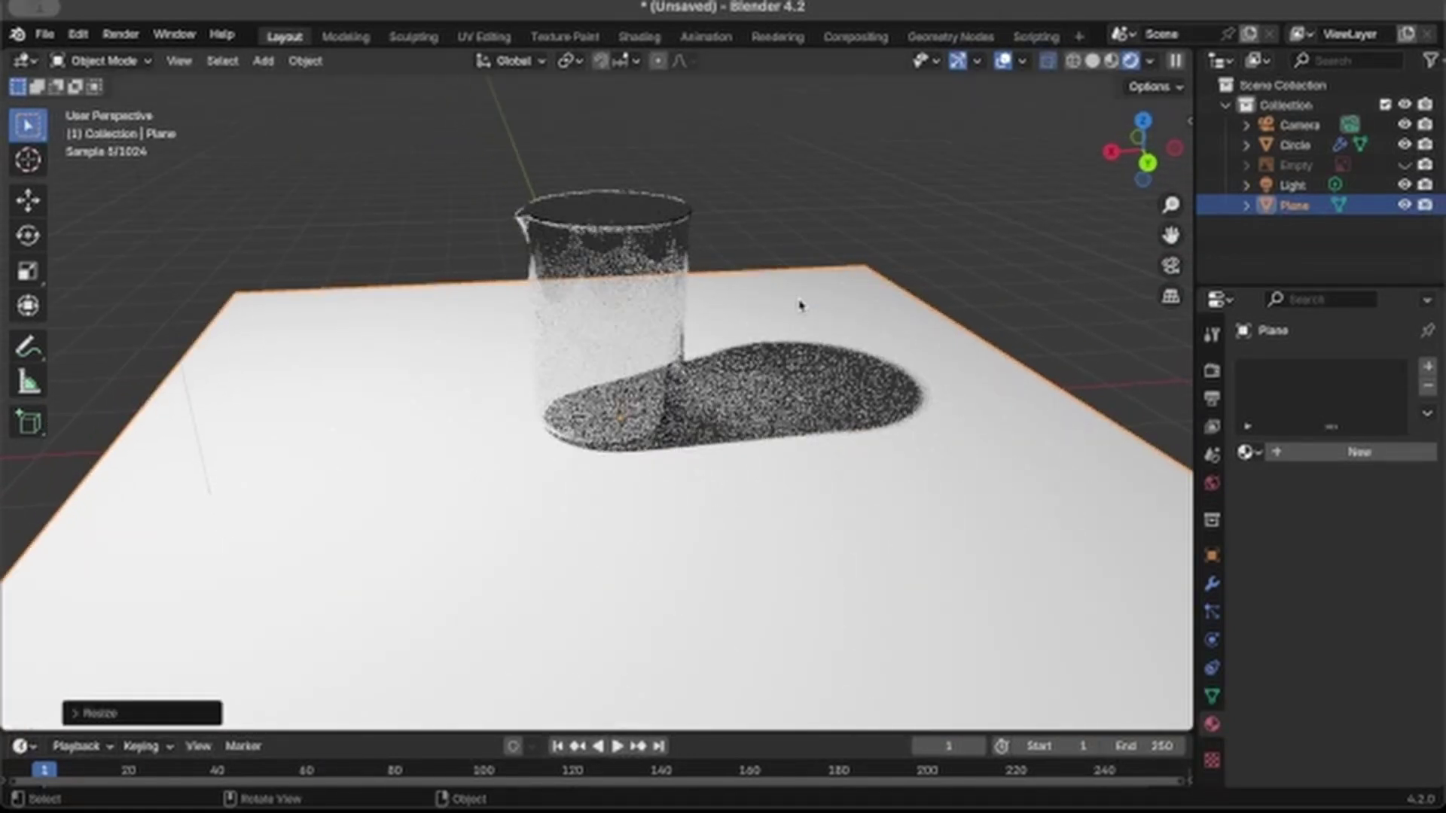
{"action": "scroll", "coordinate": [801, 305], "scroll_direction": "up", "scroll_amount": 2}
{"action": "middle_click_drag", "start_coordinate": [800, 305], "coordinate": [637, 375]}
{"action": "scroll", "coordinate": [590, 491], "scroll_direction": "down", "scroll_amount": 4}
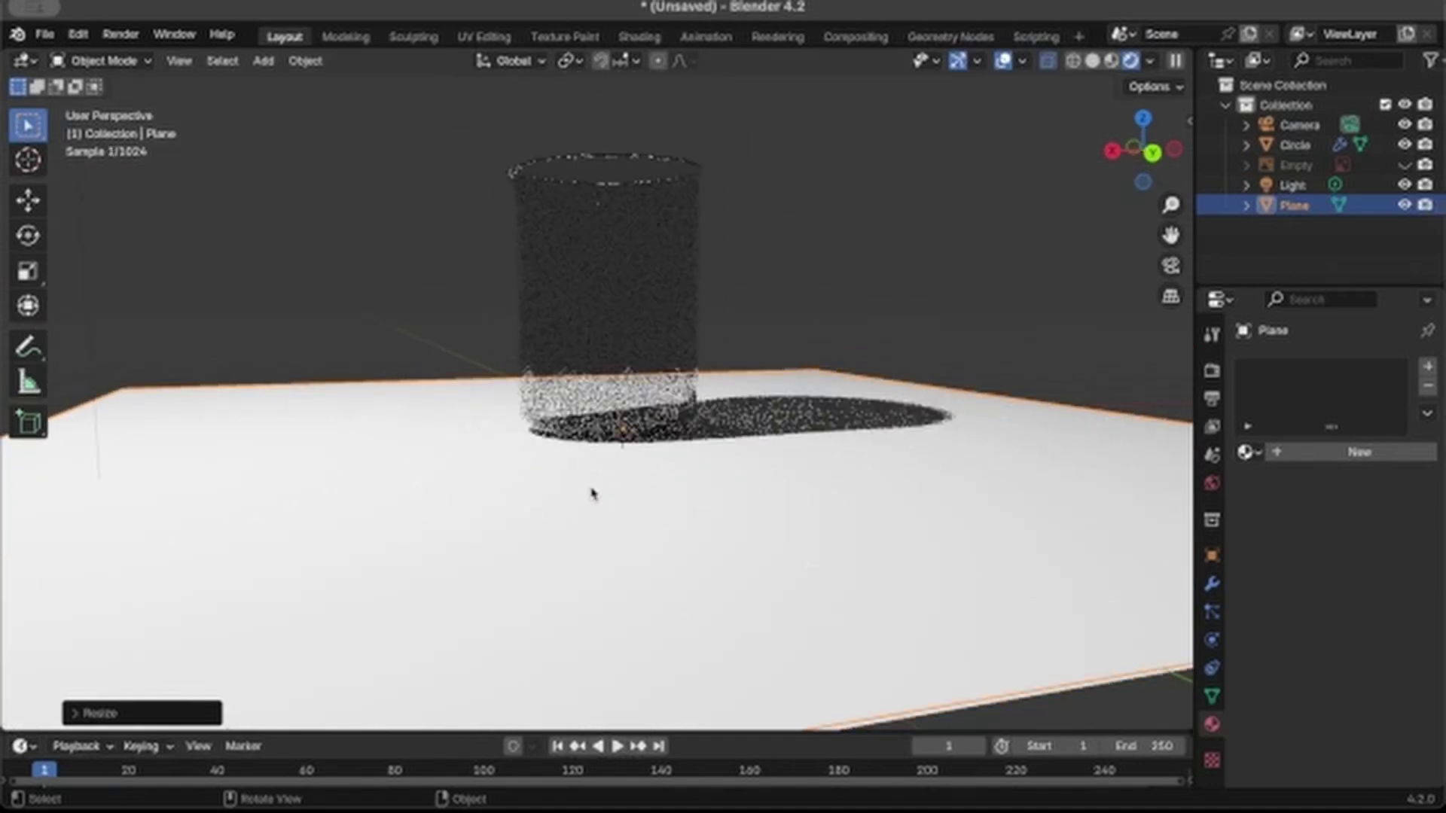
{"action": "scroll", "coordinate": [591, 494], "scroll_direction": "down", "scroll_amount": 3}
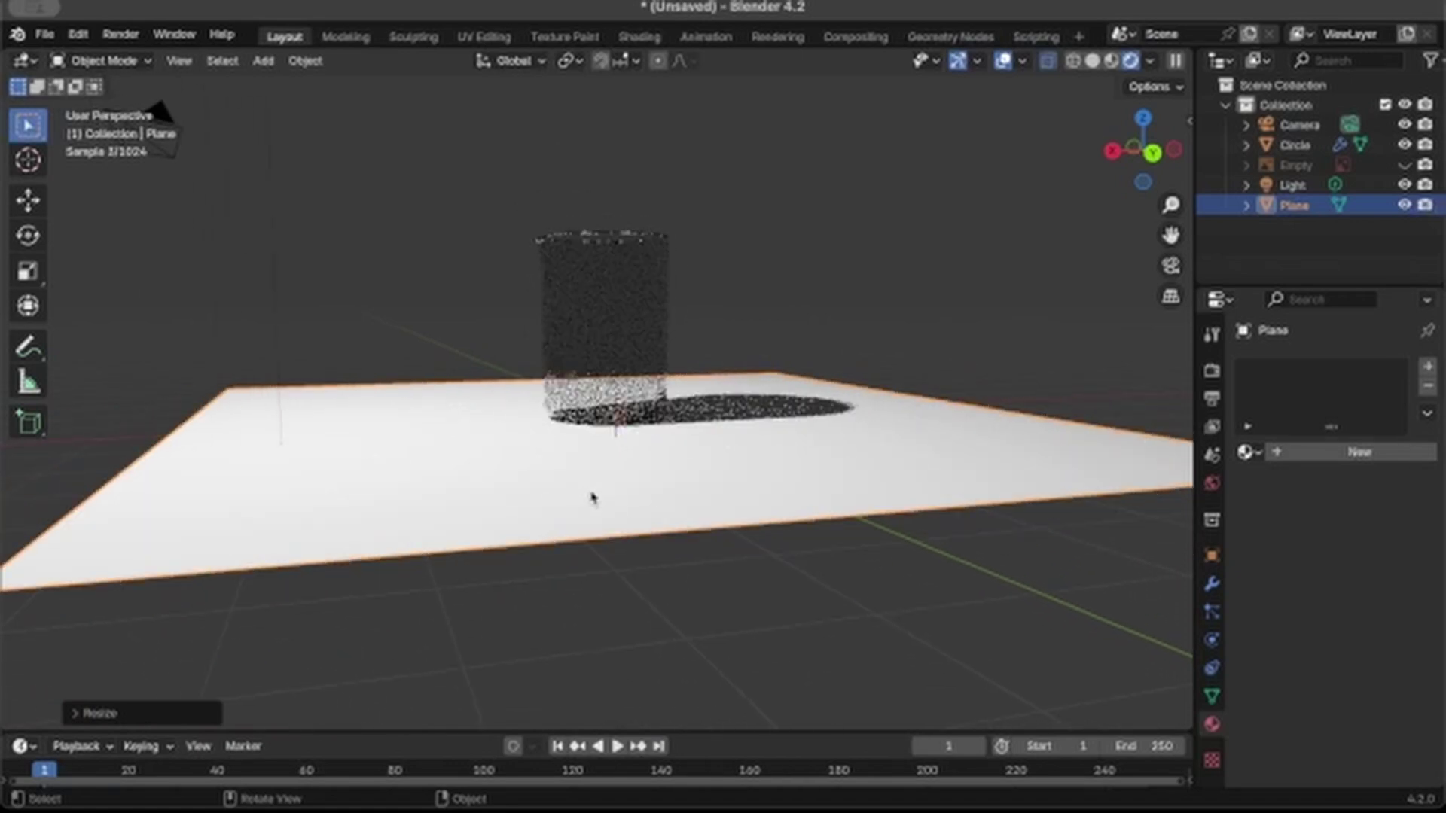
Step: Import beaker_label.png from the downloads folder as an image mesh plane
{"action": "key", "text": "shift+a"}
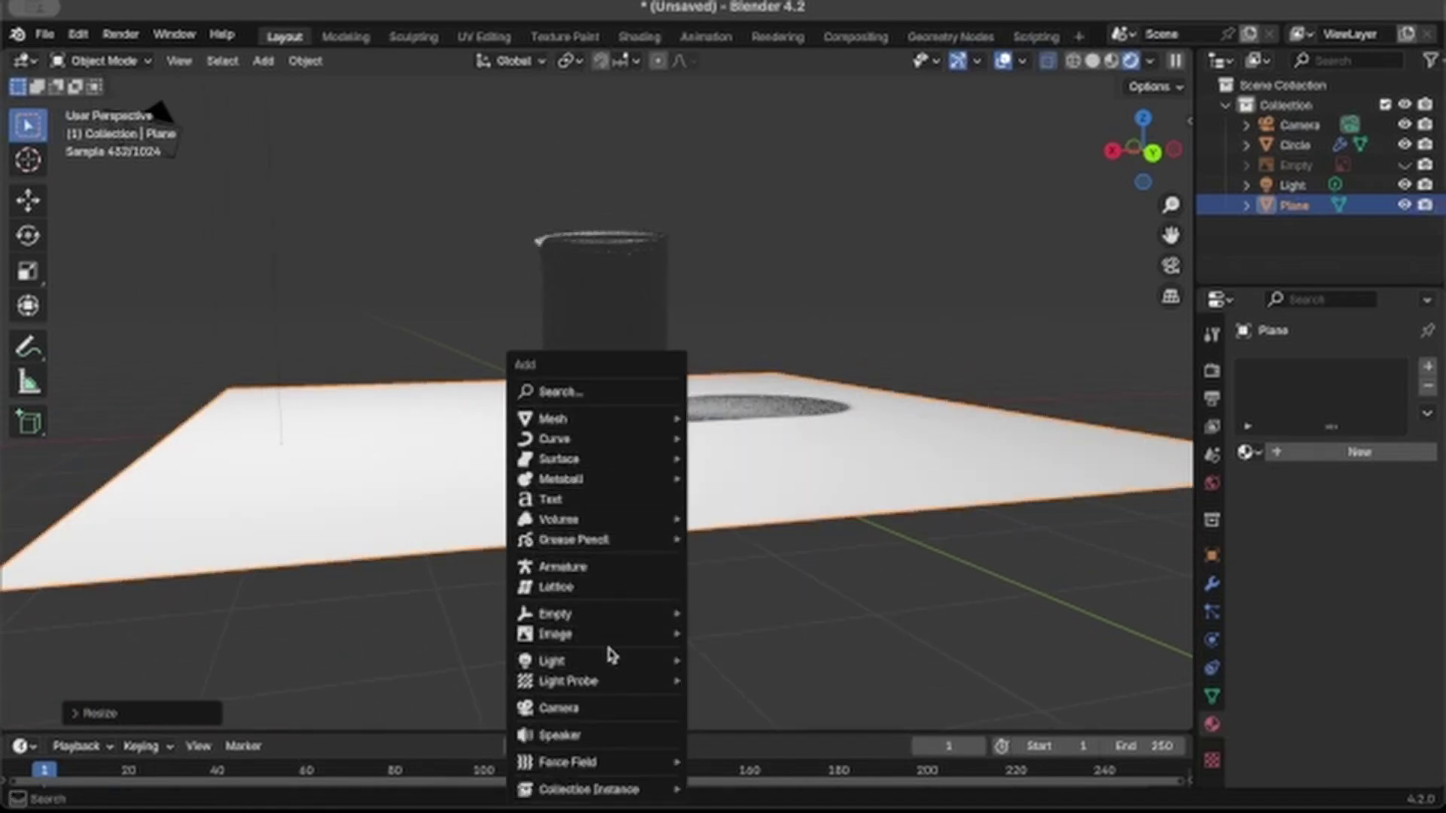
{"action": "mouse_move", "coordinate": [670, 637]}
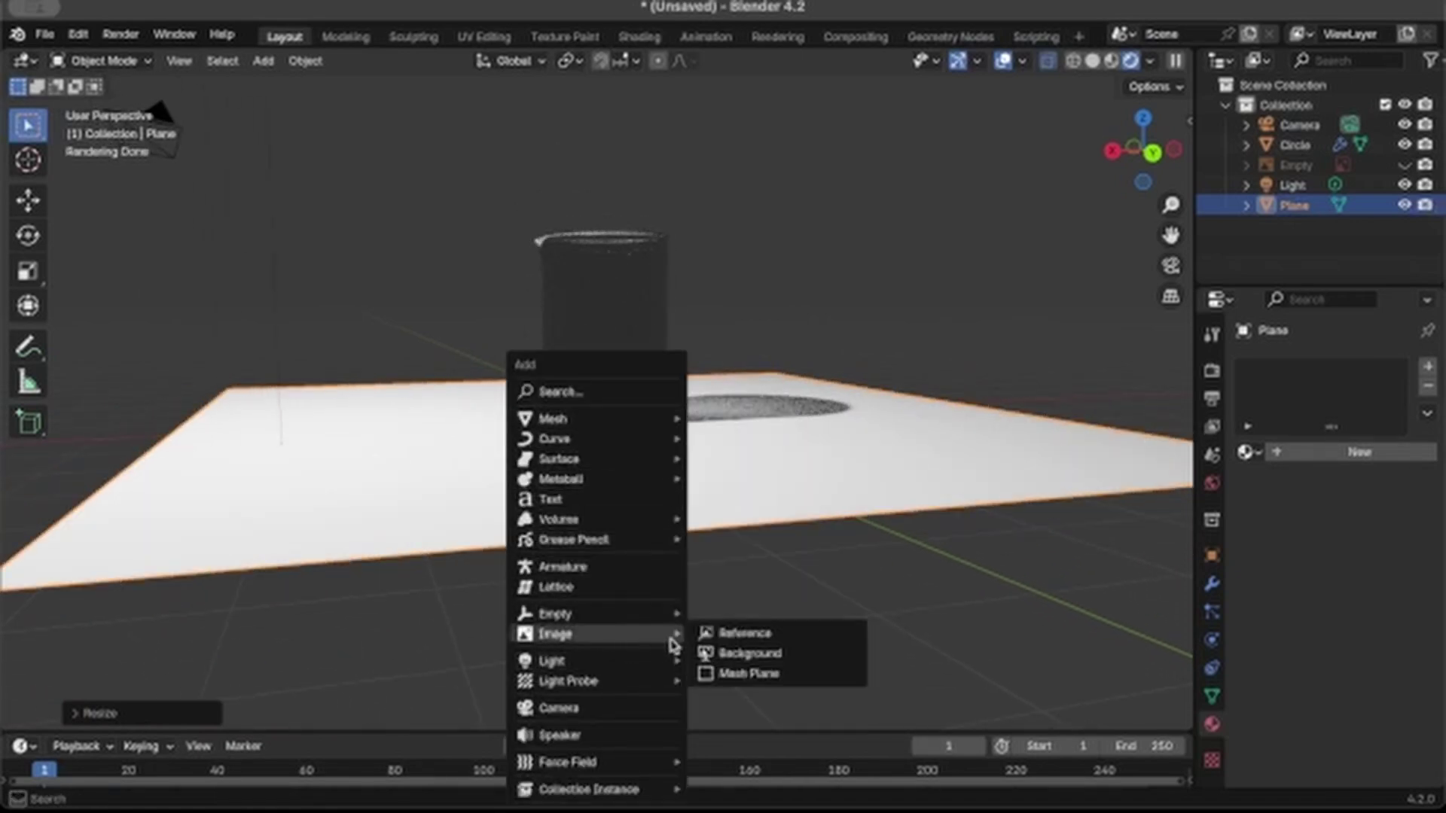
{"action": "left_click", "coordinate": [732, 674]}
{"action": "left_click", "coordinate": [327, 420]}
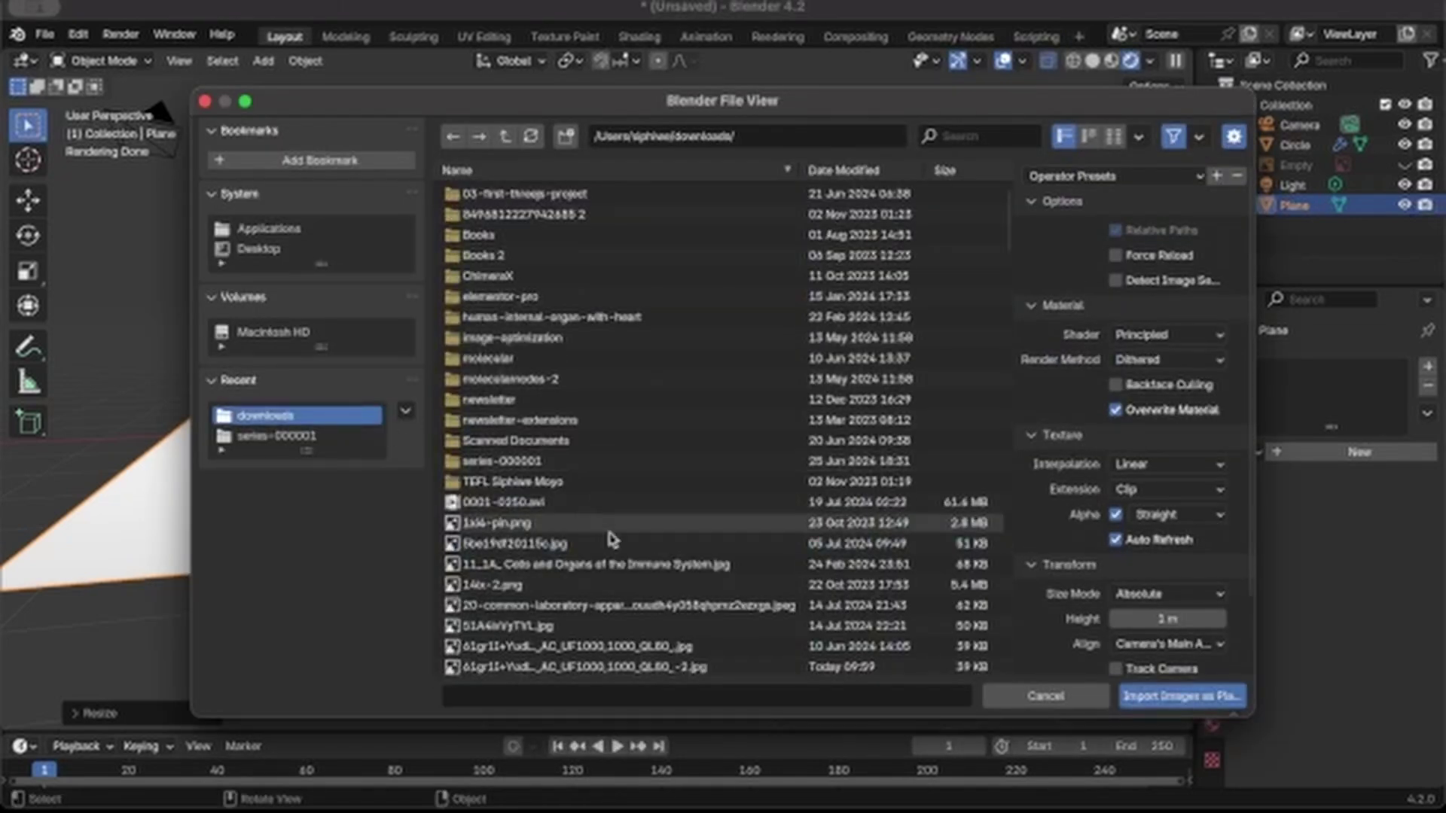
{"action": "scroll", "coordinate": [619, 548], "scroll_direction": "down", "scroll_amount": 8}
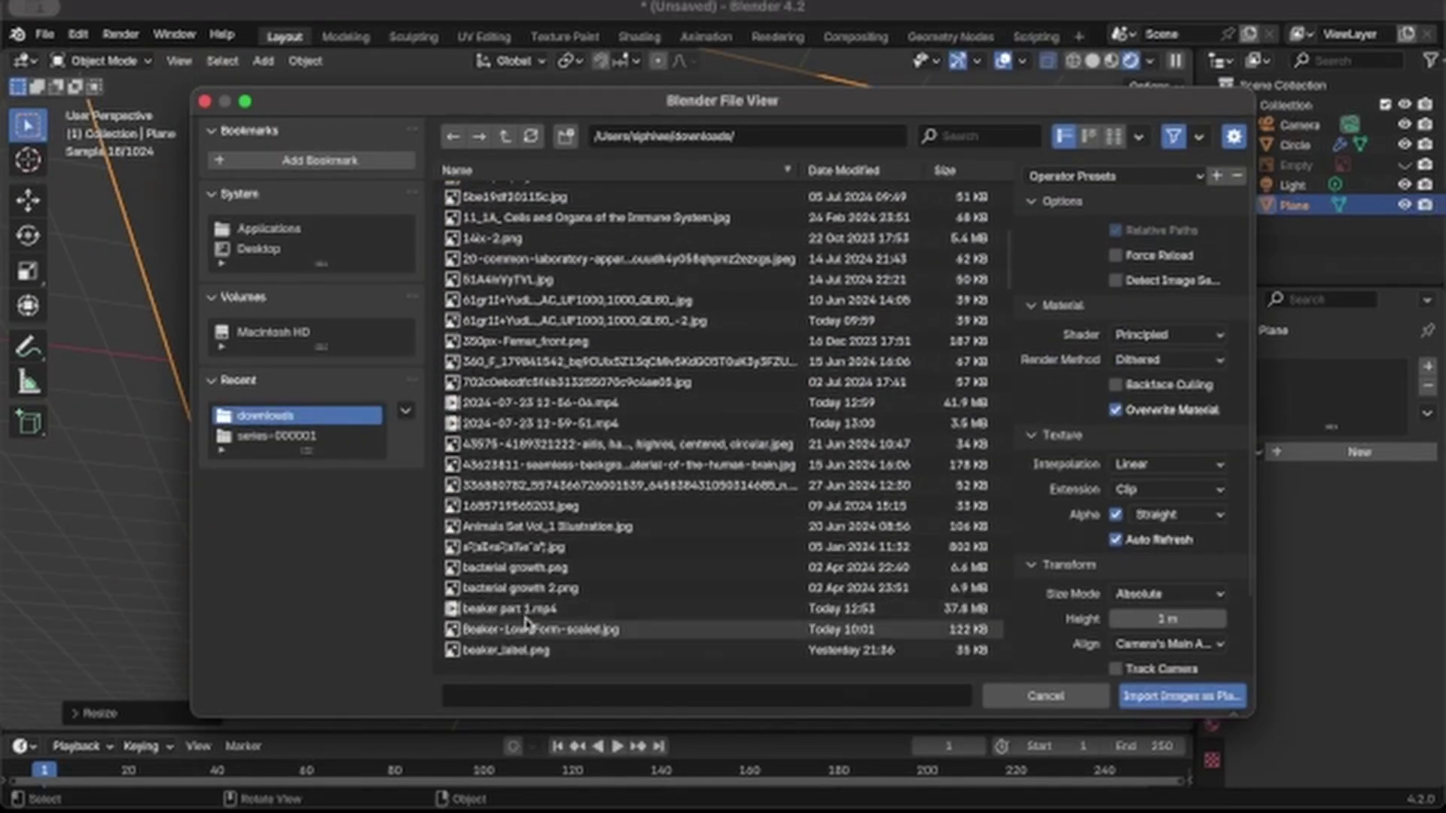
{"action": "left_click", "coordinate": [527, 650]}
{"action": "left_click", "coordinate": [1182, 699]}
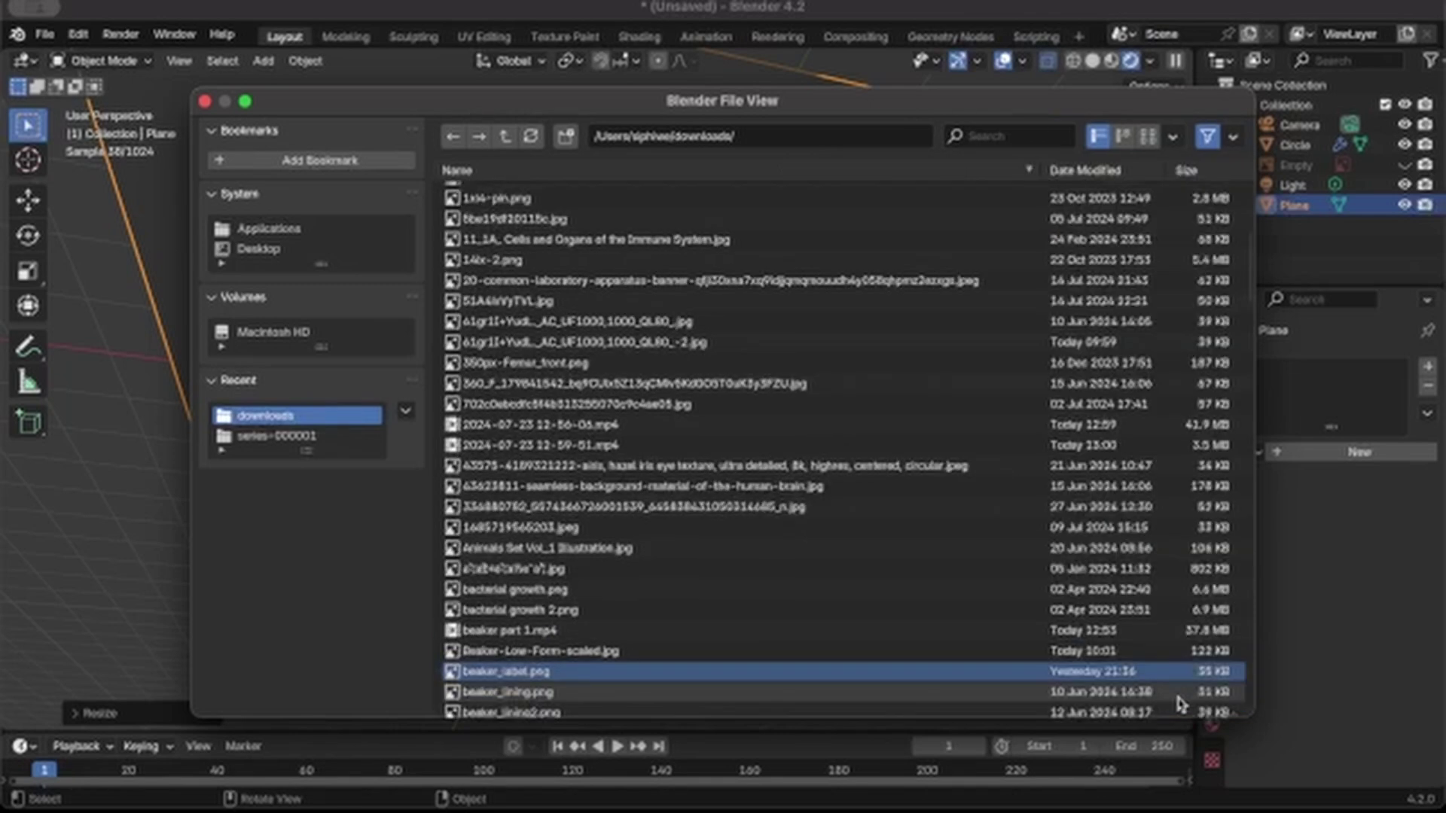
Step: Raise the label plane along Z to the upper half of the beaker
{"action": "middle_click_drag", "start_coordinate": [800, 497], "coordinate": [794, 504]}
{"action": "key", "text": "g"}
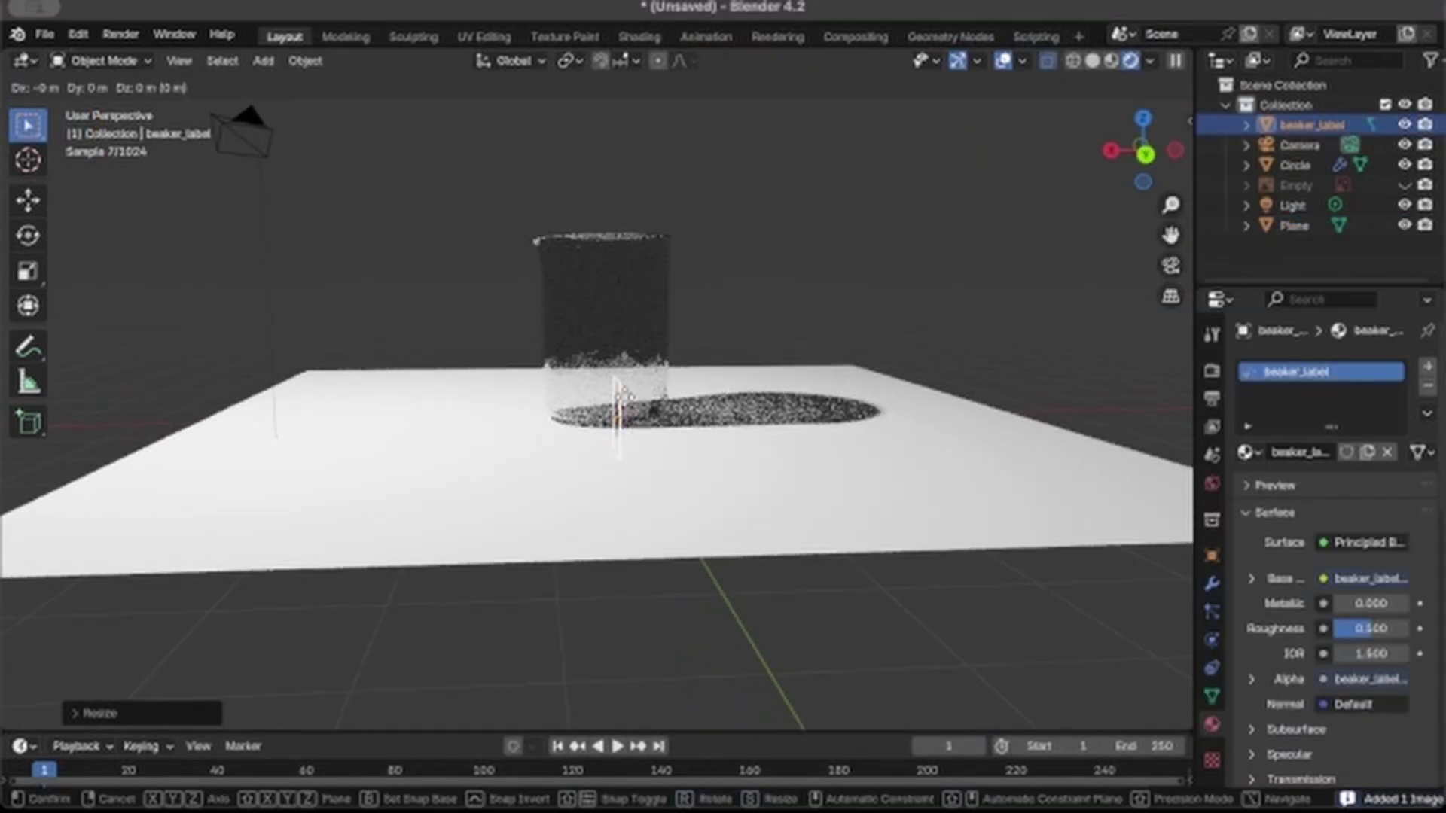
{"action": "key", "text": "z"}
{"action": "left_click", "coordinate": [616, 278]}
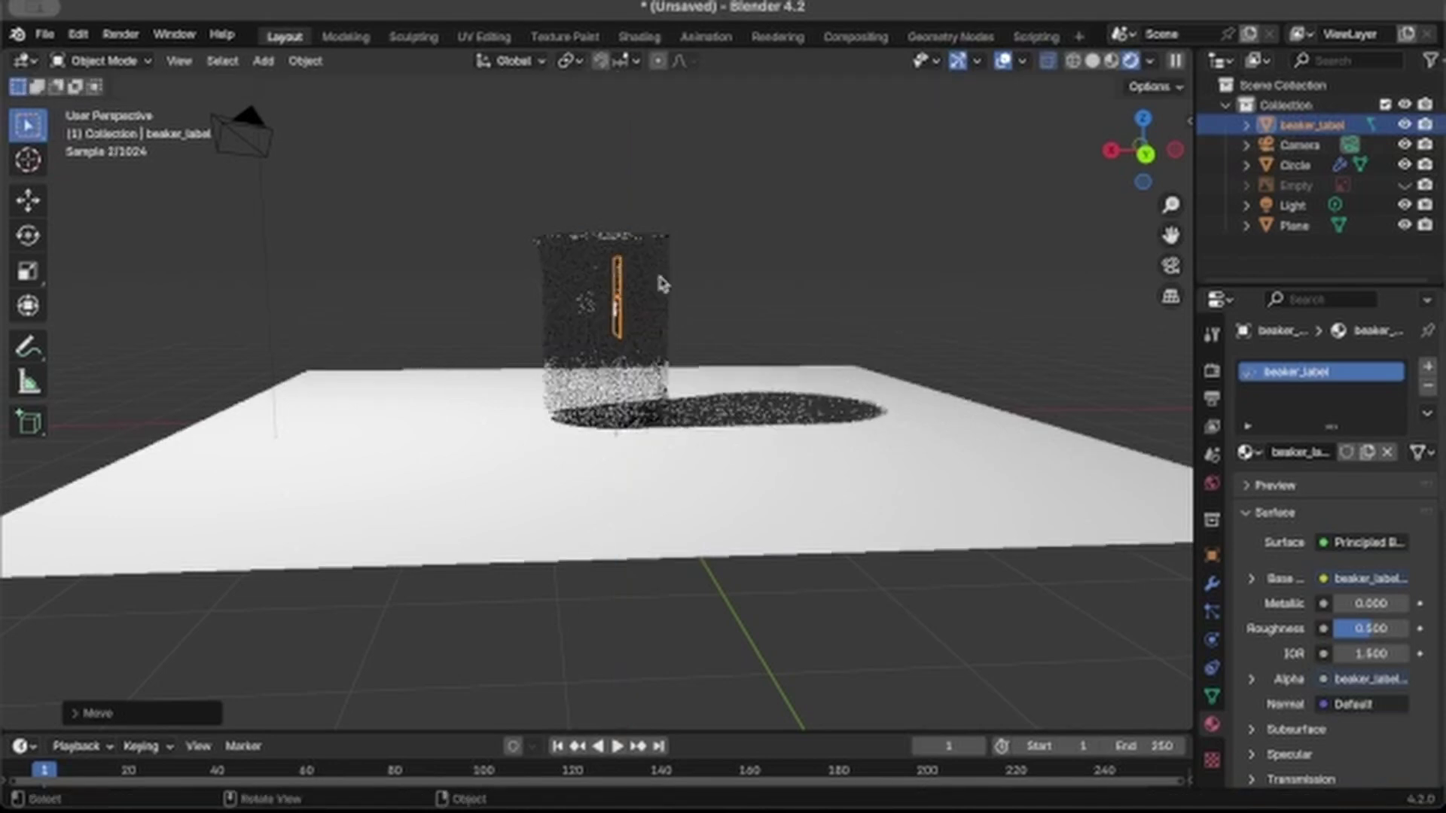
Step: Switch the viewport to Material Preview shading and move the label along Y to just in front of the beaker's wall
{"action": "left_click", "coordinate": [1118, 60]}
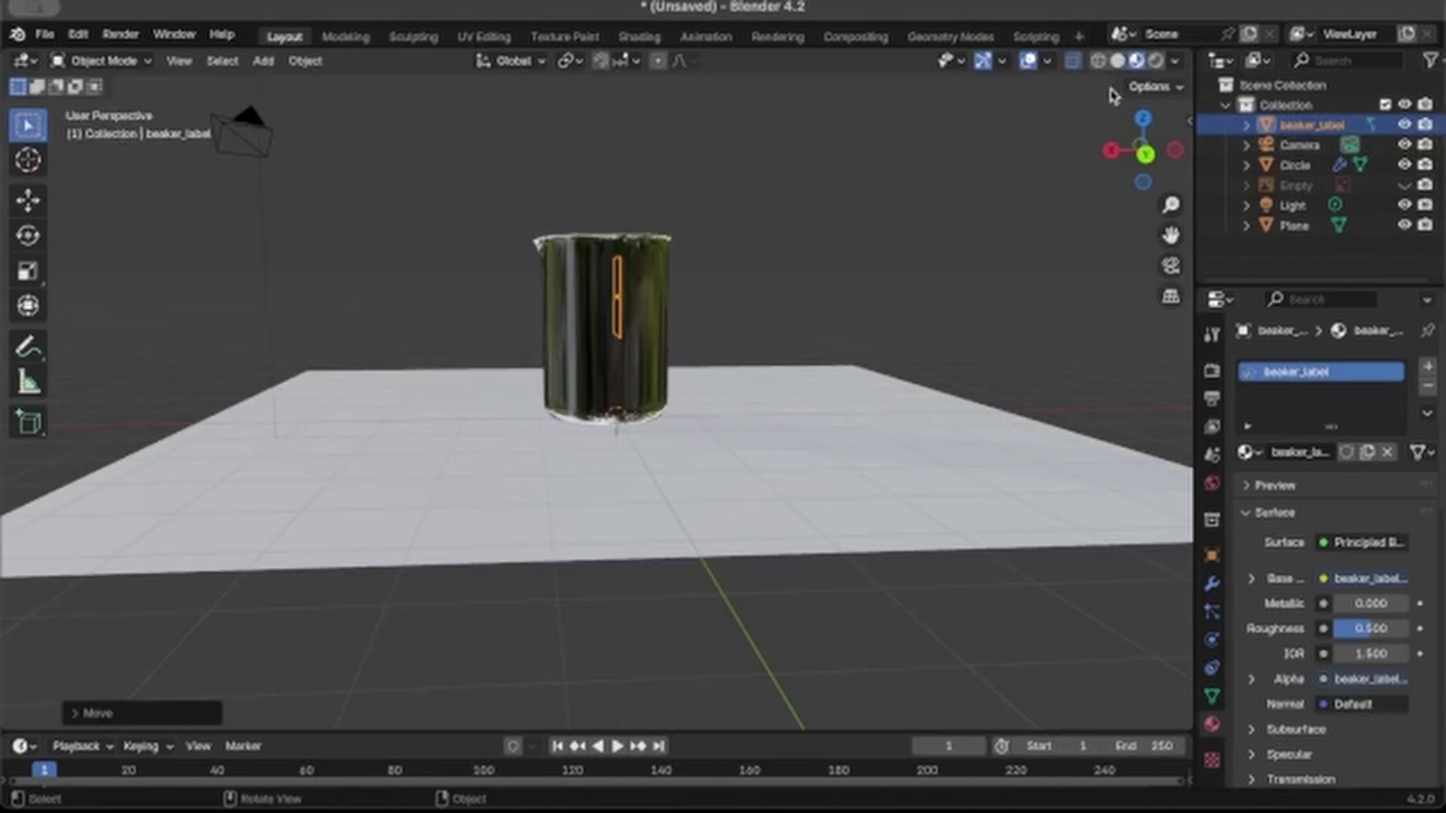
{"action": "scroll", "coordinate": [713, 381], "scroll_direction": "down", "scroll_amount": 5}
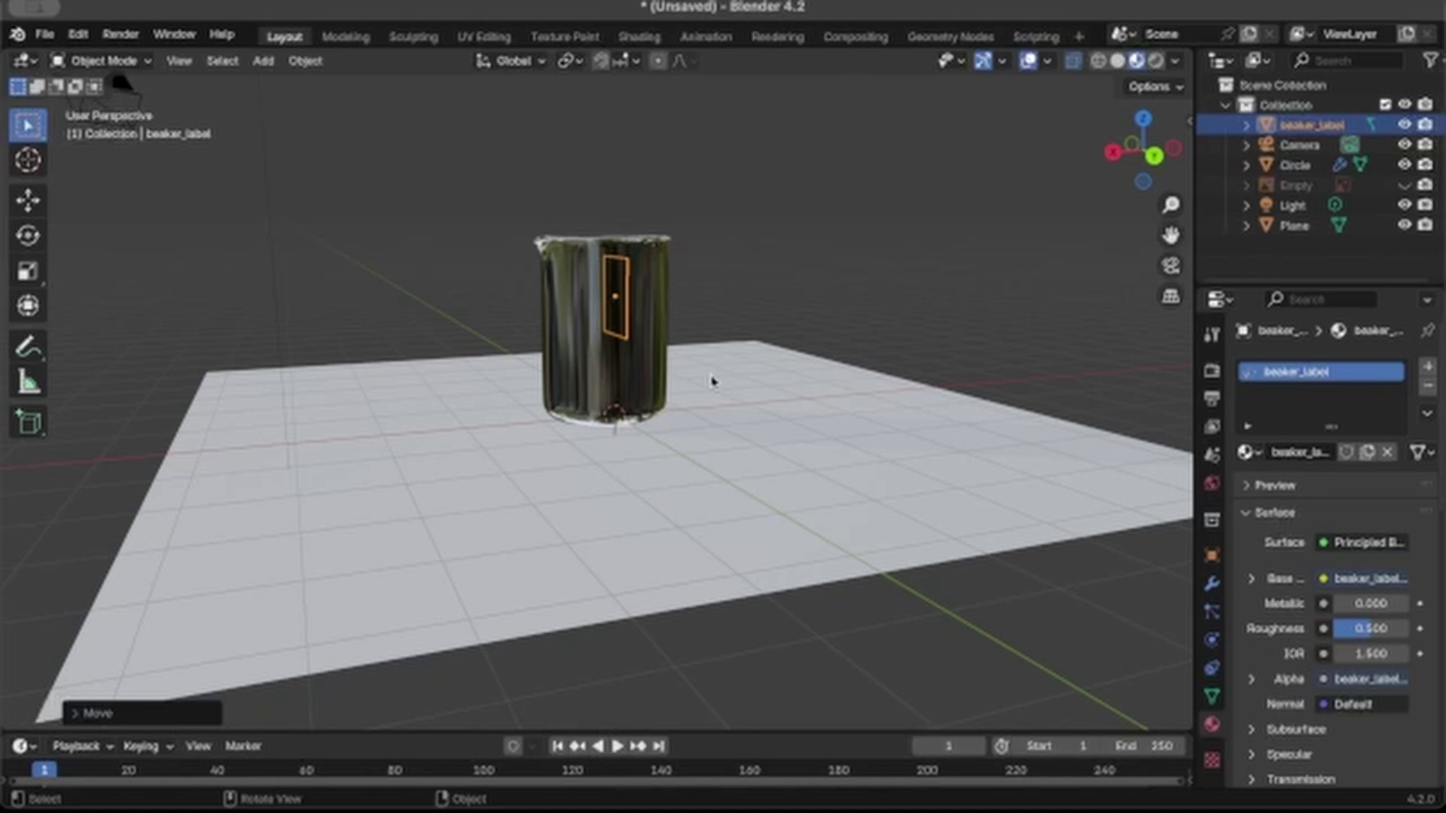
{"action": "key", "text": "g"}
{"action": "key", "text": "y"}
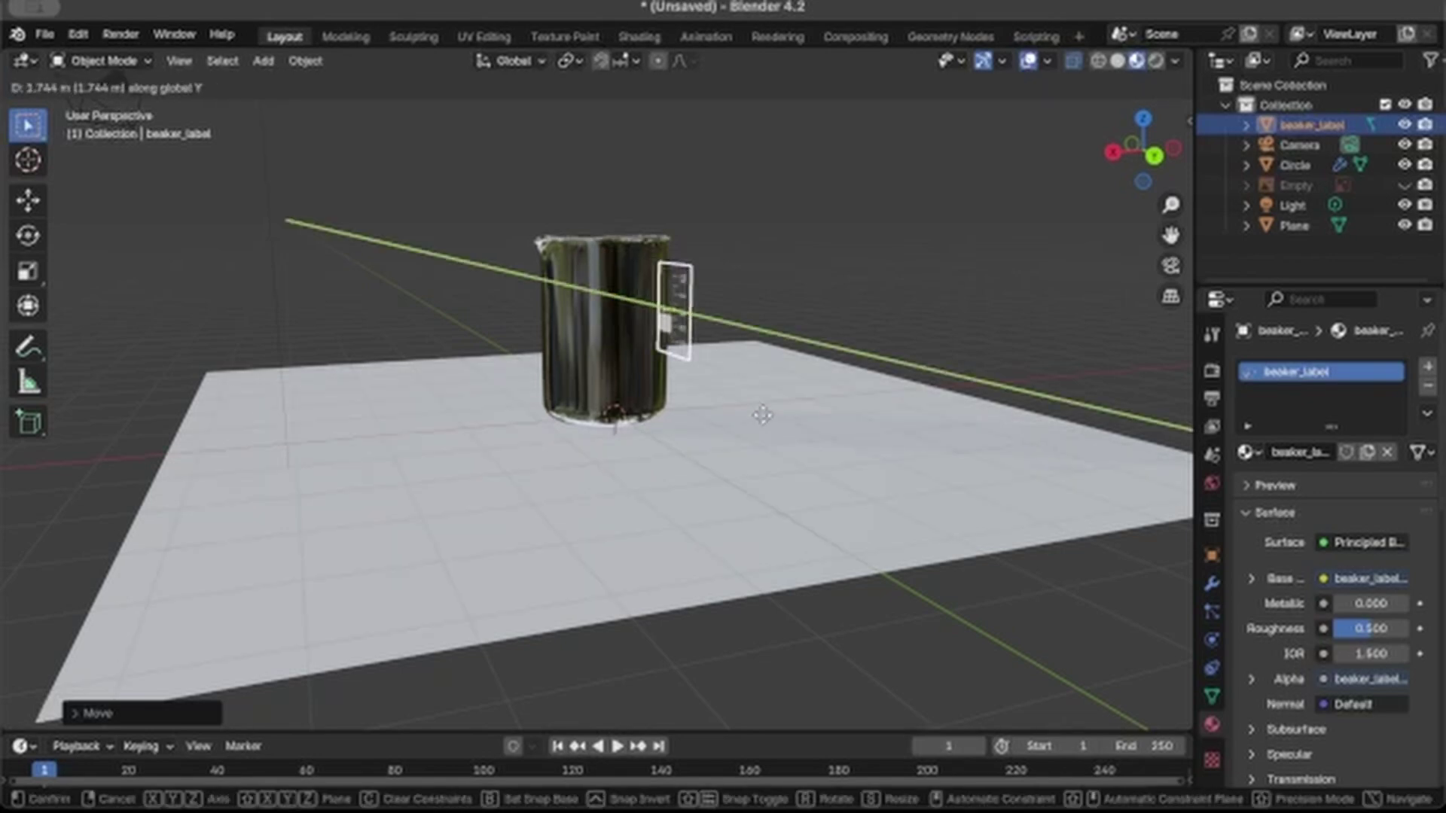
{"action": "left_click", "coordinate": [775, 423]}
Step: Rotate the label plane 90 degrees about the Z axis so its scale faces outward from the beaker
{"action": "scroll", "coordinate": [775, 425], "scroll_direction": "up", "scroll_amount": 5}
{"action": "scroll", "coordinate": [775, 426], "scroll_direction": "right", "scroll_amount": 5}
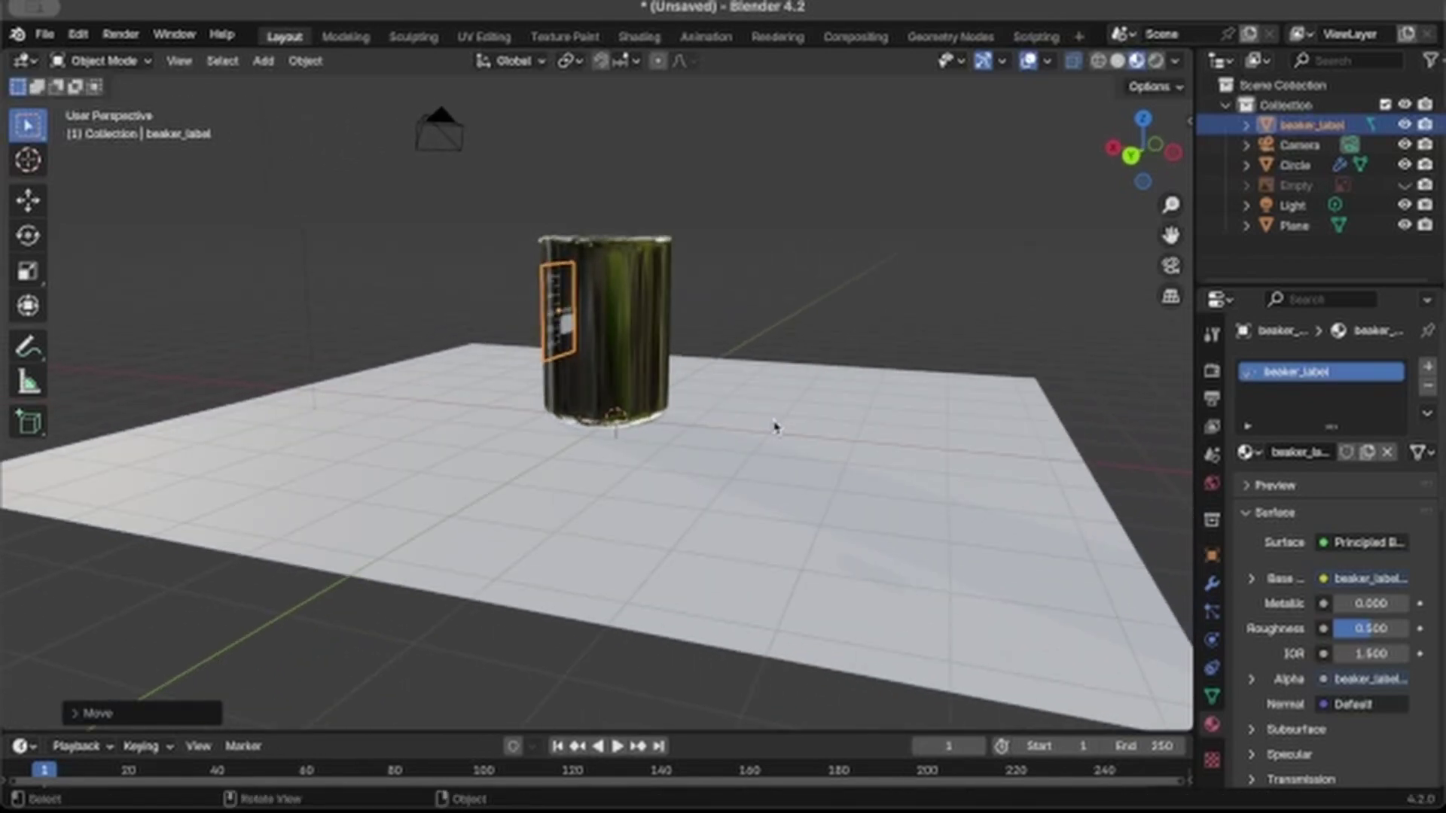
{"action": "scroll", "coordinate": [775, 427], "scroll_direction": "left", "scroll_amount": 4}
{"action": "key", "text": "r"}
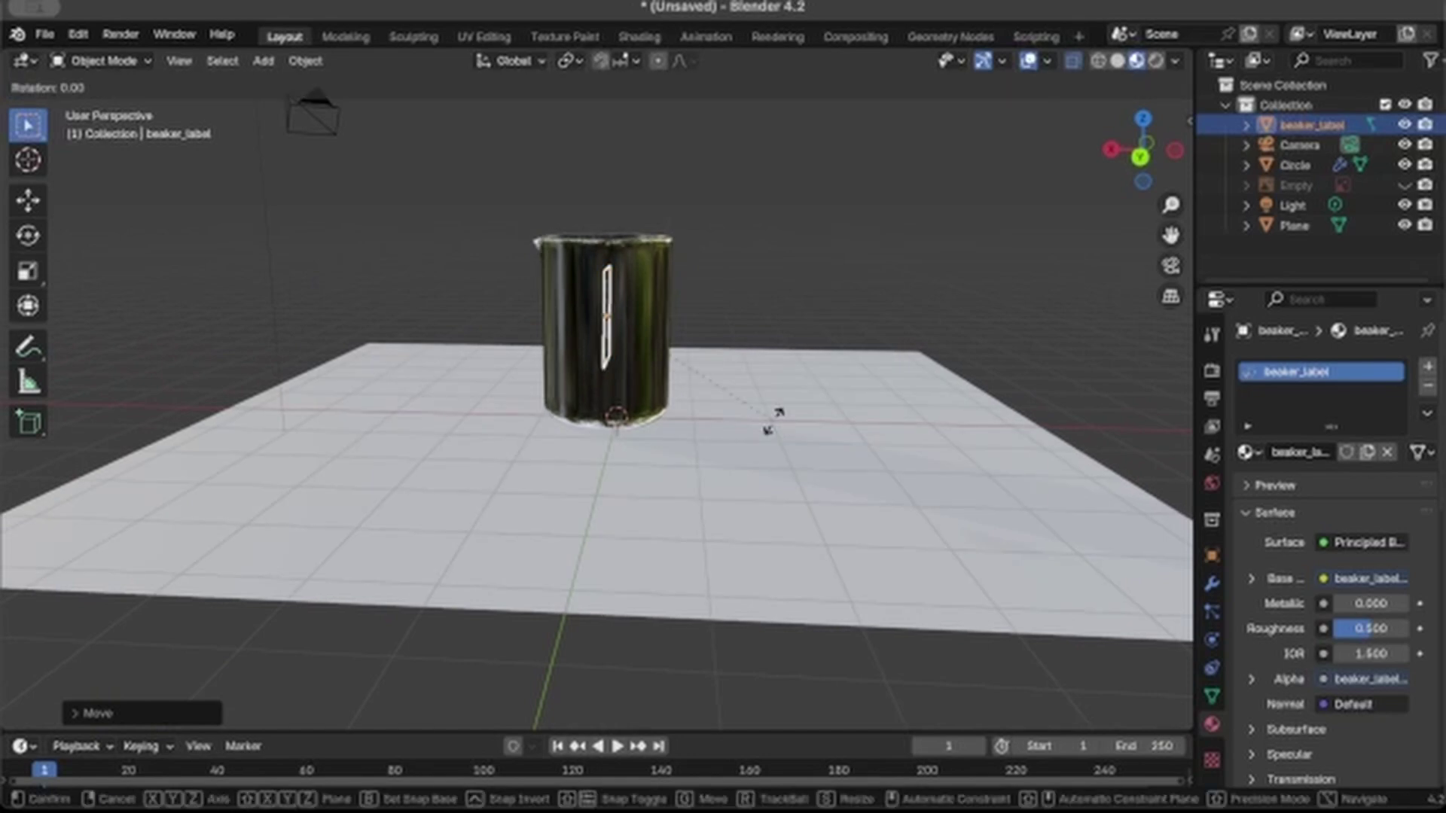
{"action": "type", "text": "z"}
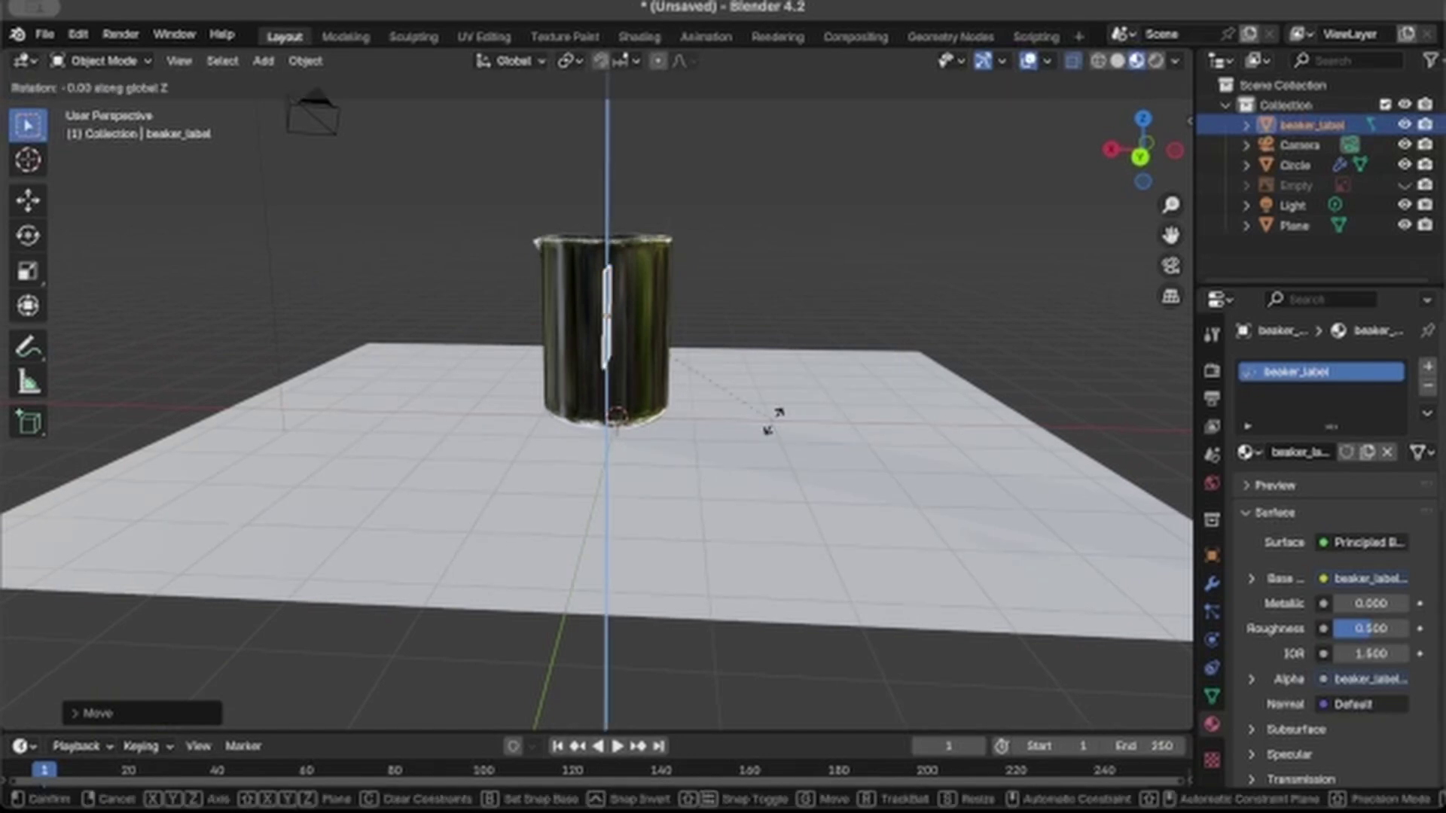
{"action": "type", "text": "90"}
{"action": "key", "text": "Return"}
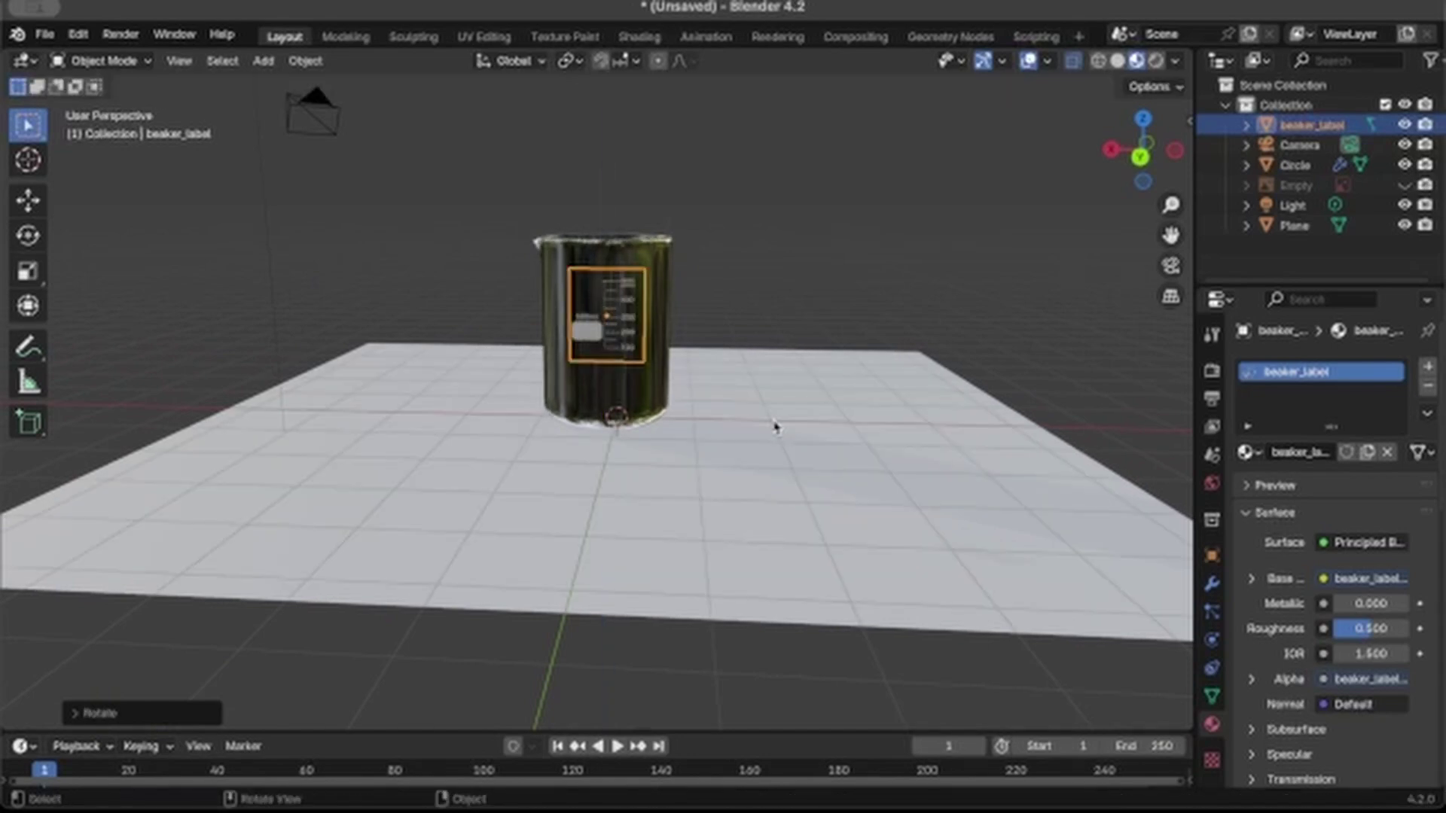
Step: Move the label plane along Y, farther out in front of the beaker's wall
{"action": "scroll", "coordinate": [778, 426], "scroll_direction": "up", "scroll_amount": 4}
{"action": "scroll", "coordinate": [778, 425], "scroll_direction": "up", "scroll_amount": 2}
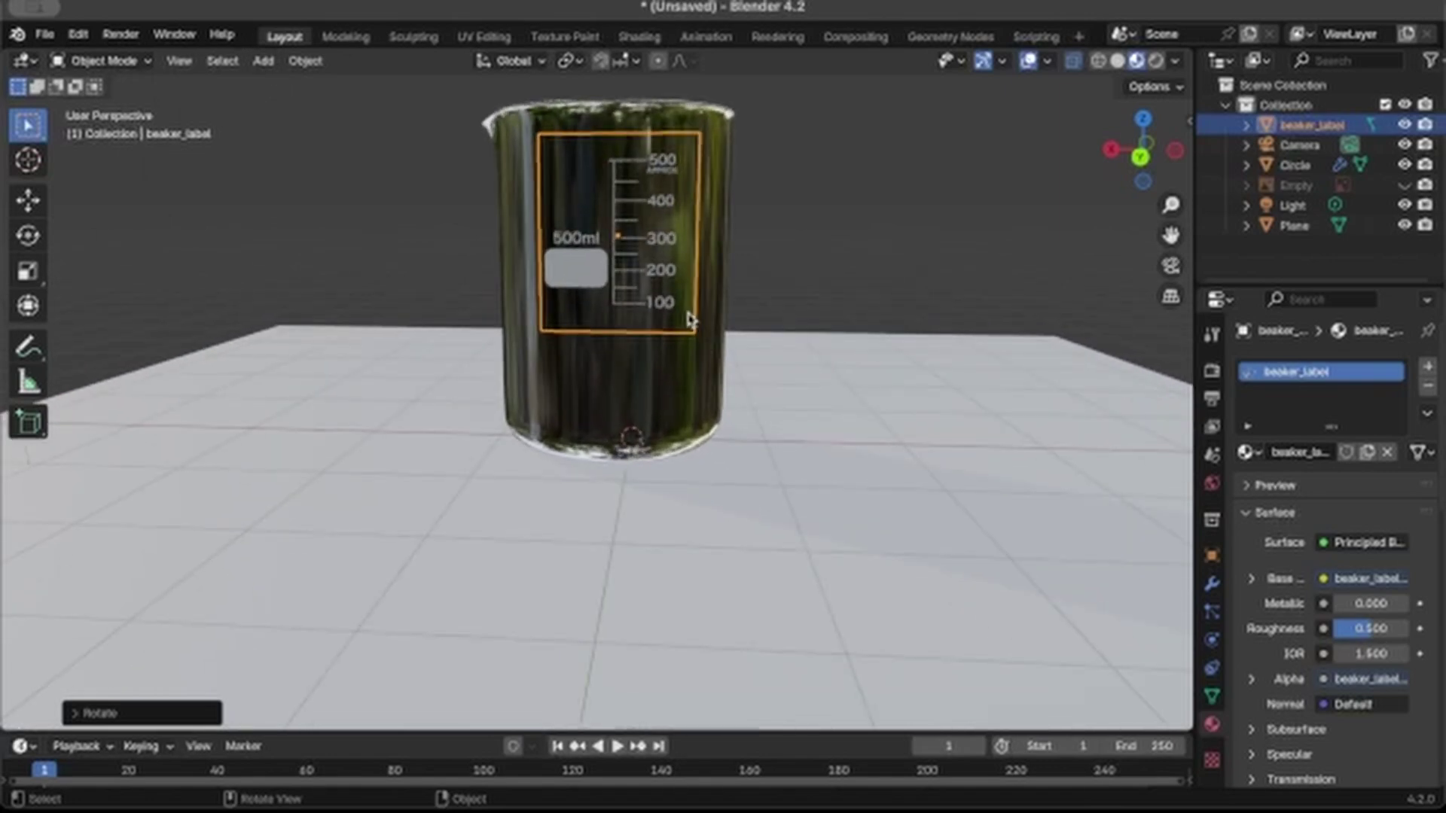
{"action": "key", "text": "g"}
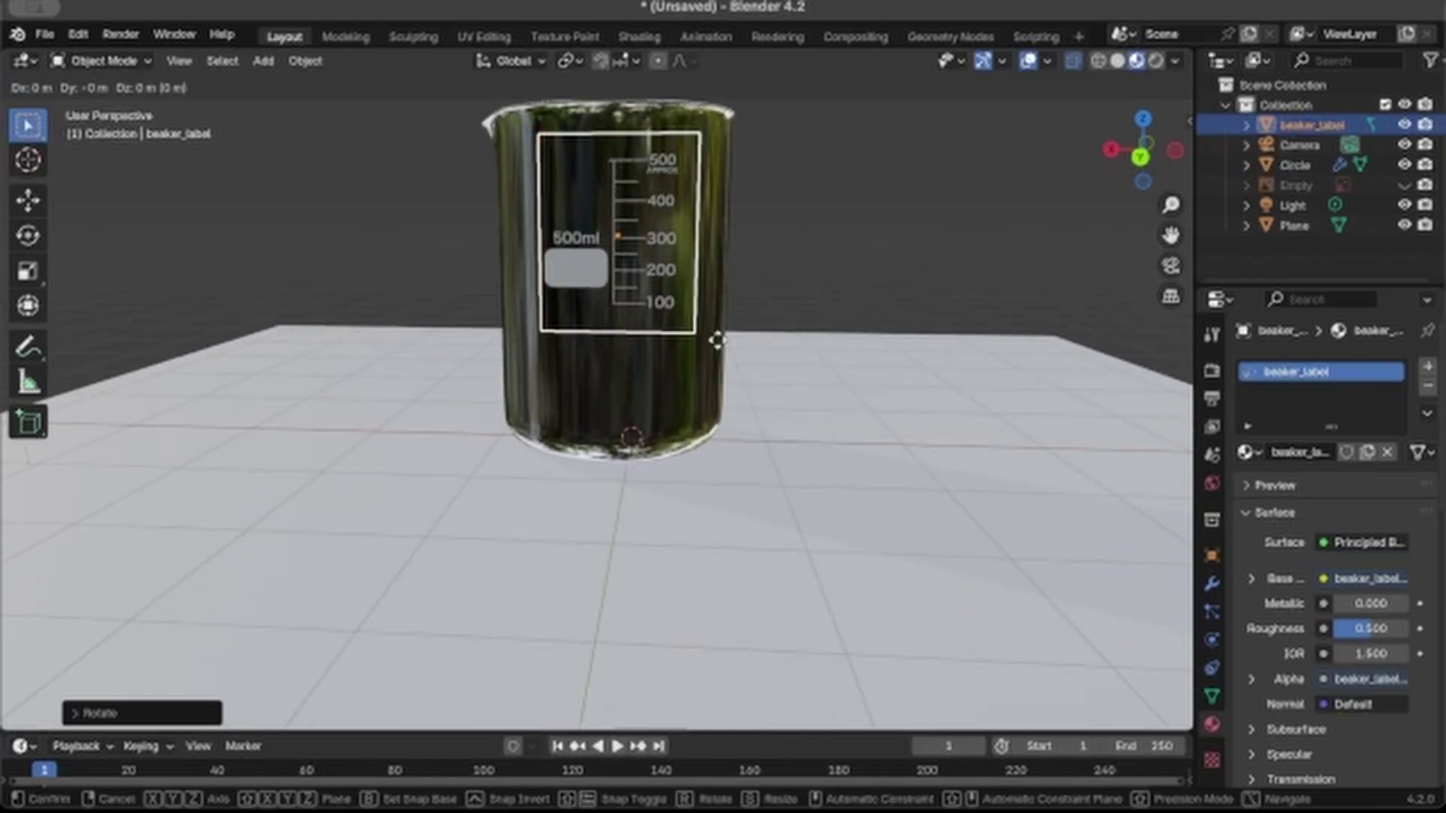
{"action": "key", "text": "y"}
{"action": "left_click", "coordinate": [700, 399]}
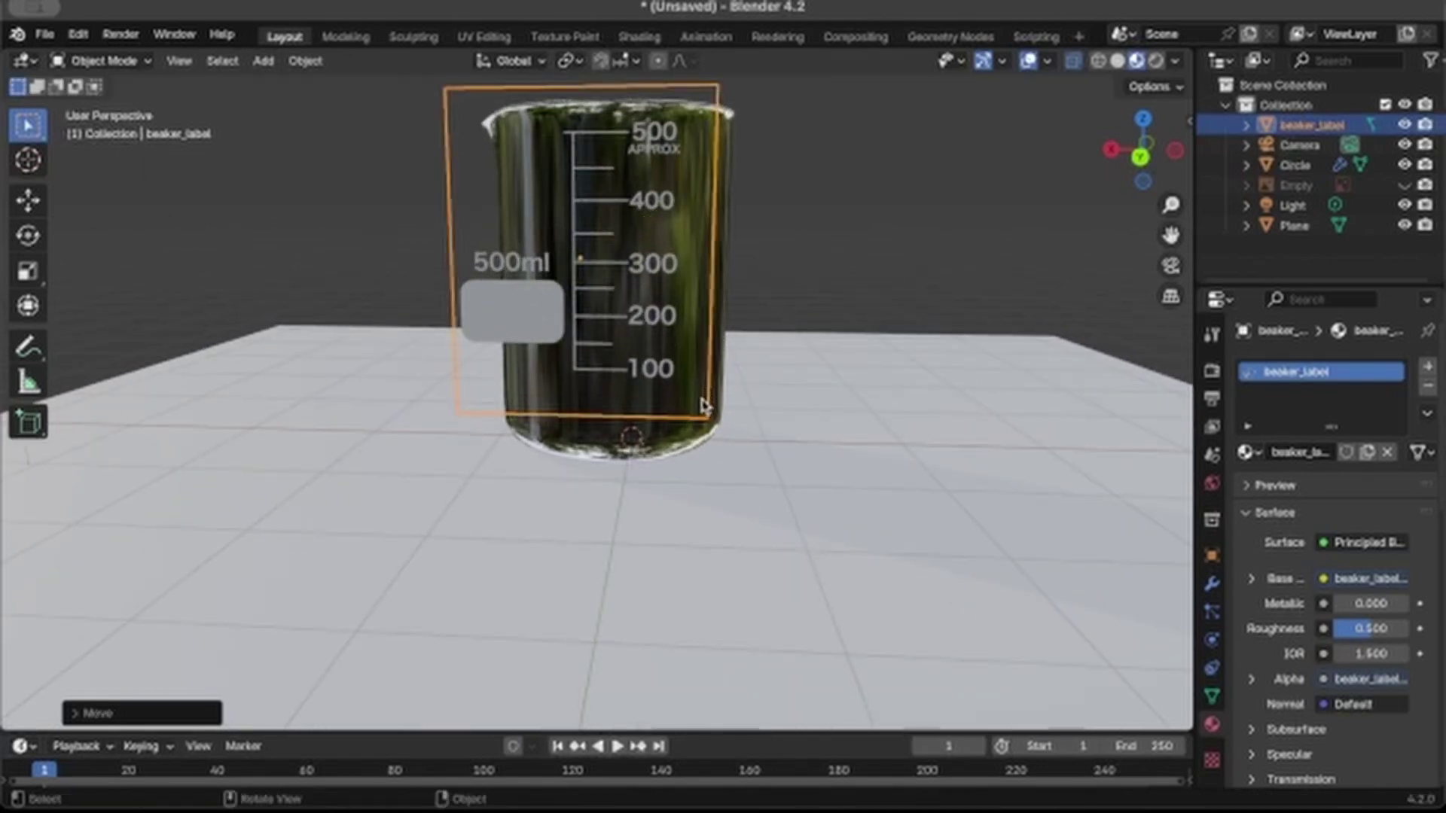
Step: Scale up the label plane to nearly the beaker's width, using the back orthographic view to judge its size
{"action": "key", "text": "s"}
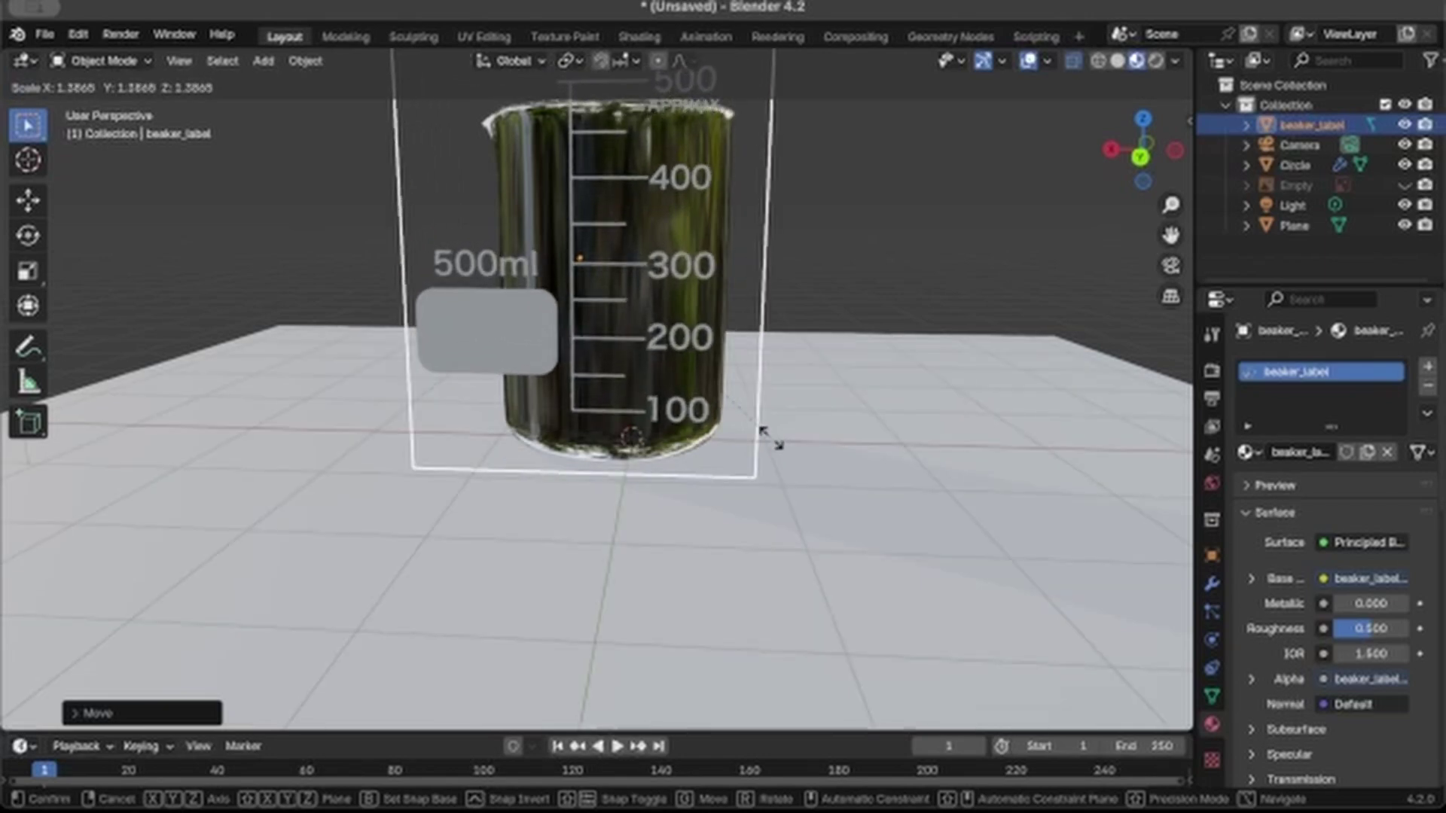
{"action": "left_click", "coordinate": [772, 444]}
{"action": "scroll", "coordinate": [1052, 258], "scroll_direction": "down", "scroll_amount": 3}
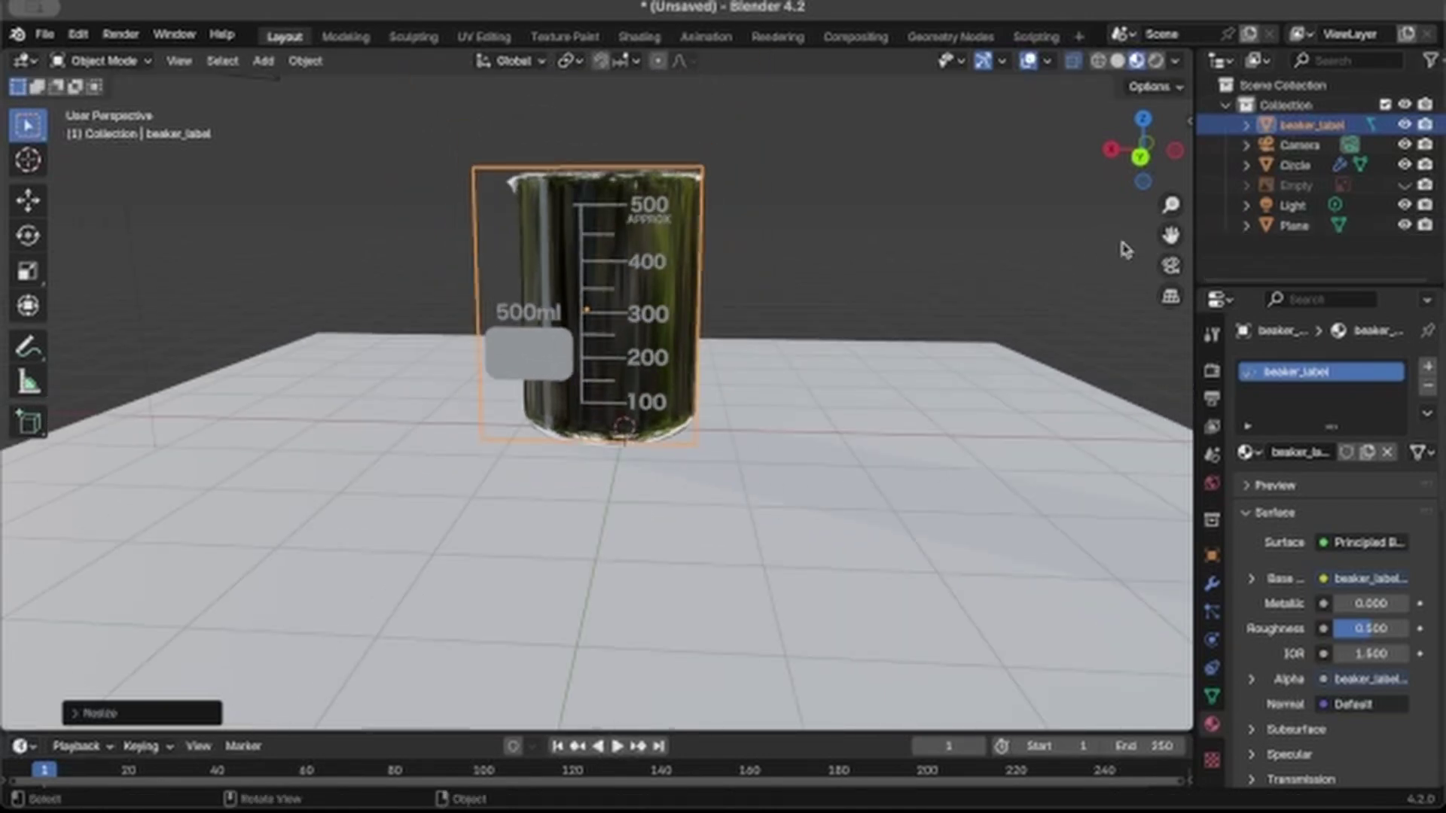
{"action": "left_click", "coordinate": [1142, 159]}
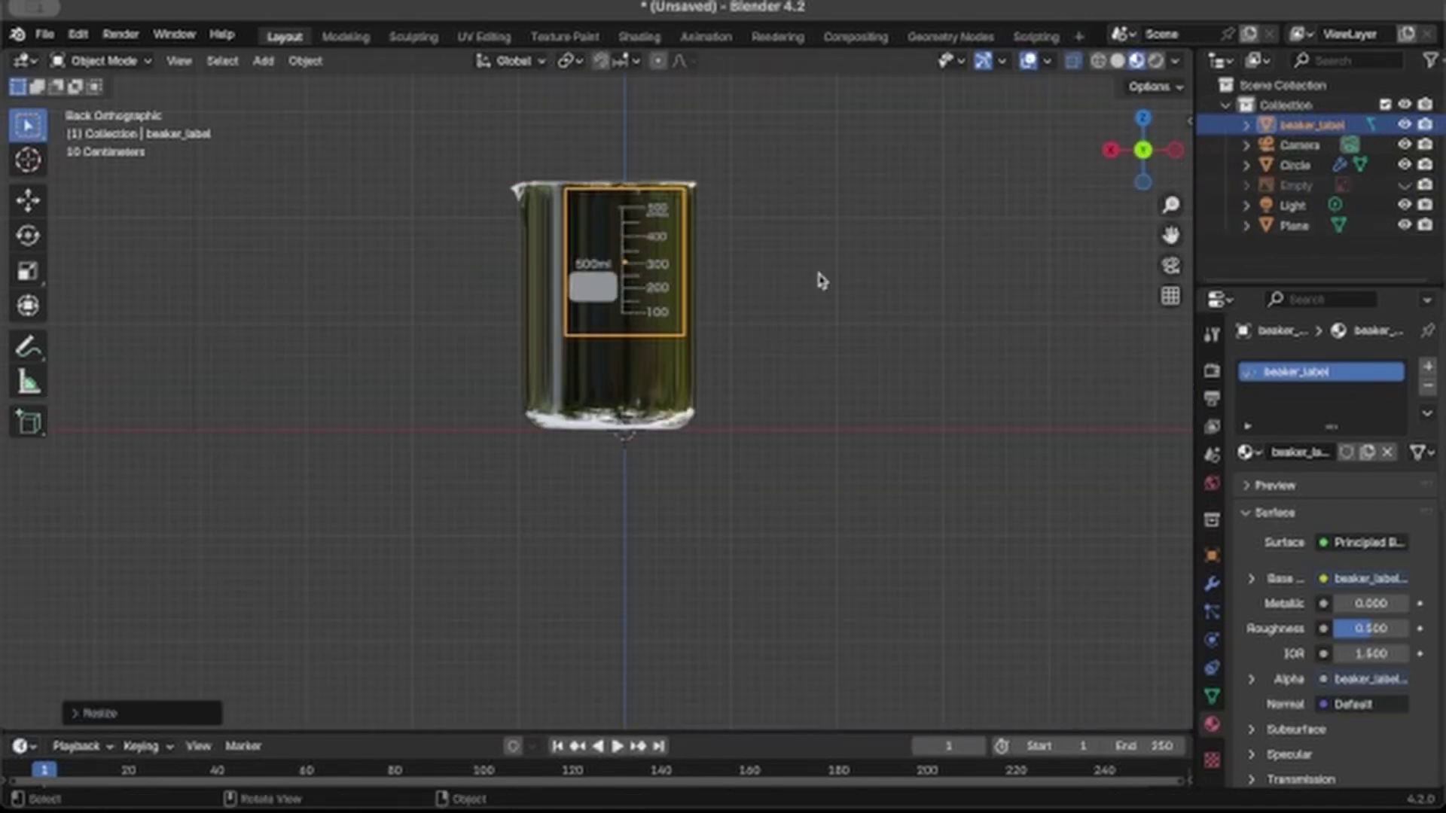
{"action": "key", "text": "s"}
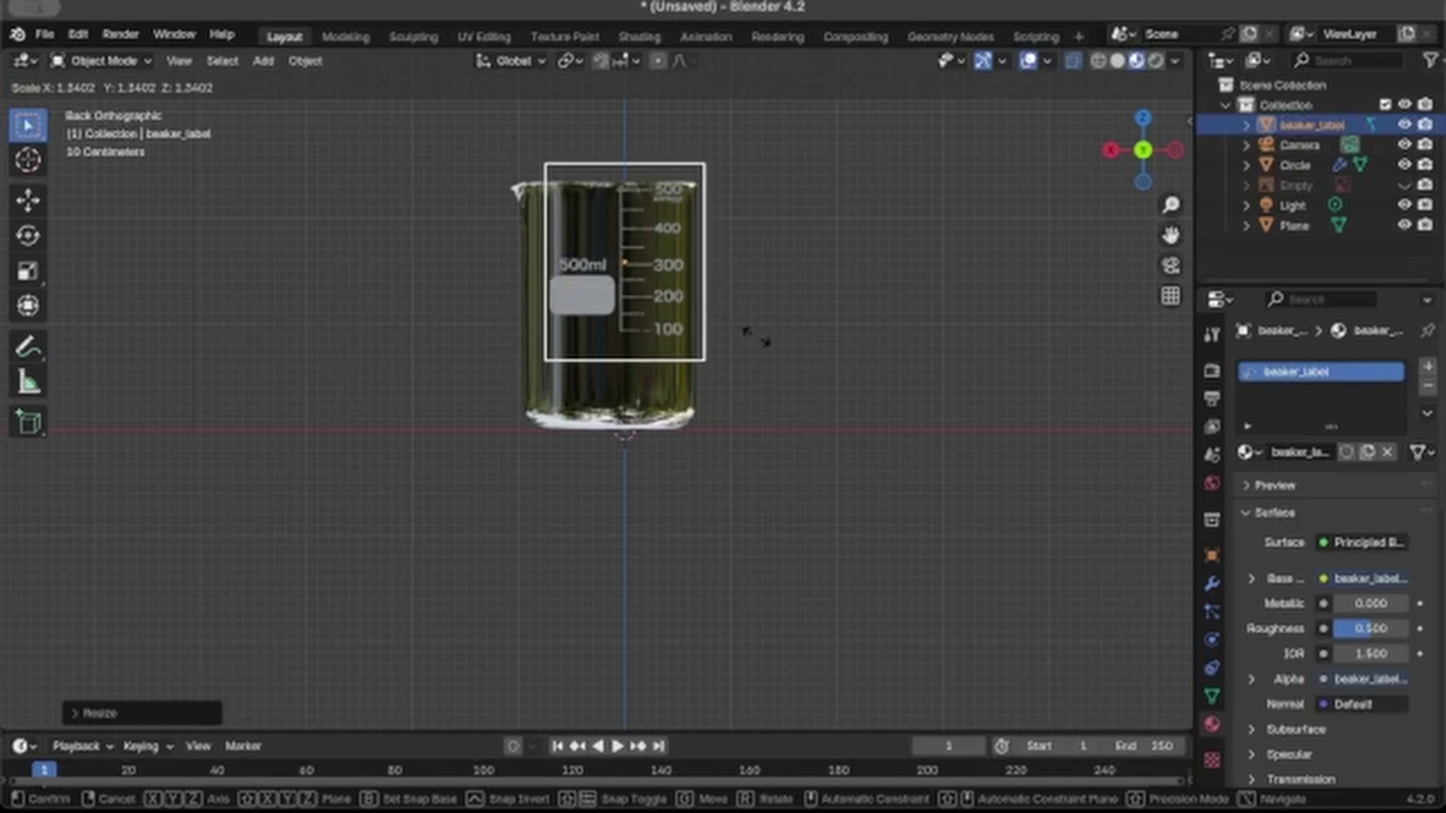
{"action": "left_click", "coordinate": [755, 339]}
Step: Lower the label along Z and shift it along X to centre it over the beaker's body
{"action": "key", "text": "g"}
{"action": "key", "text": "z"}
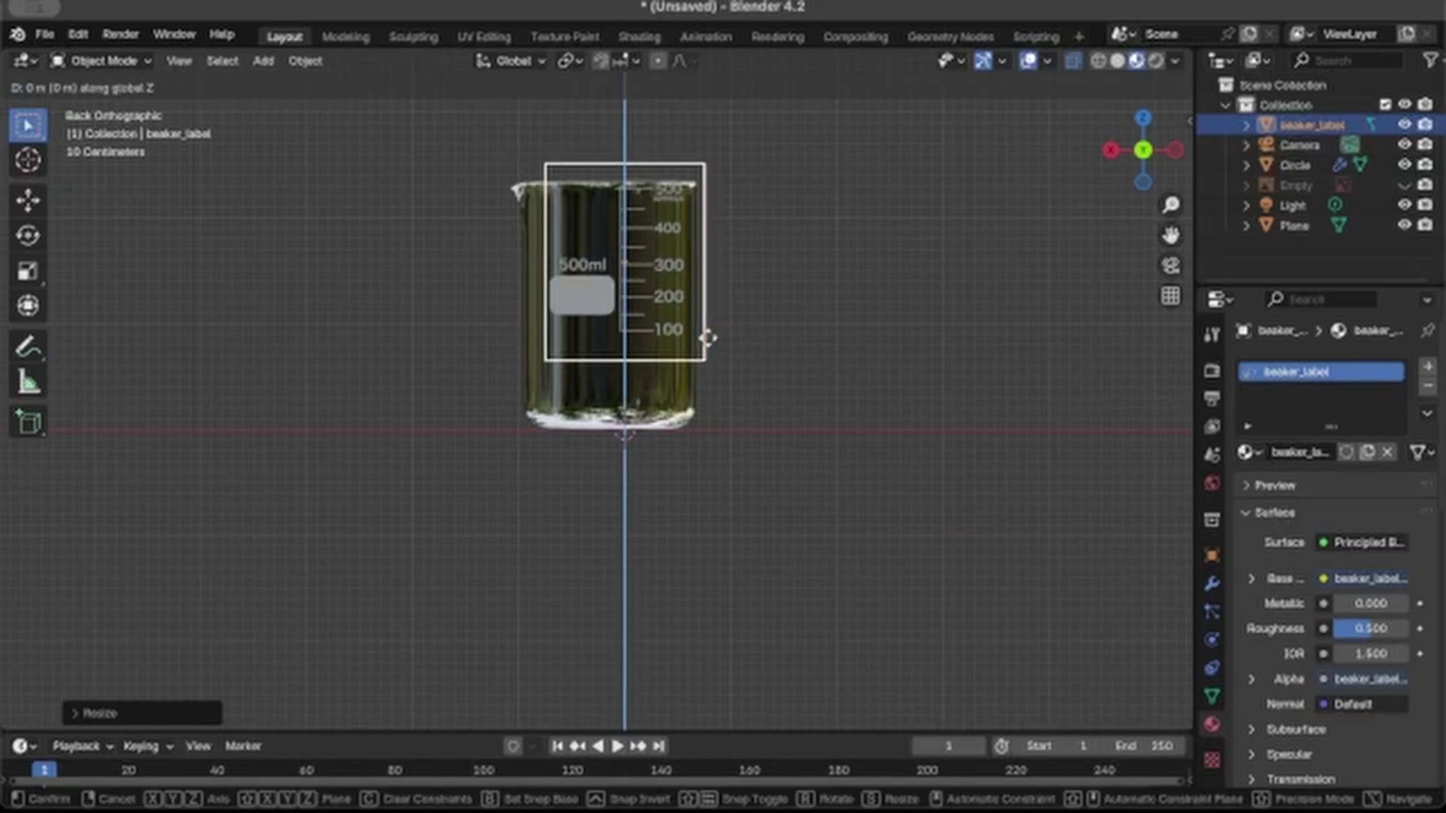
{"action": "left_click", "coordinate": [708, 381]}
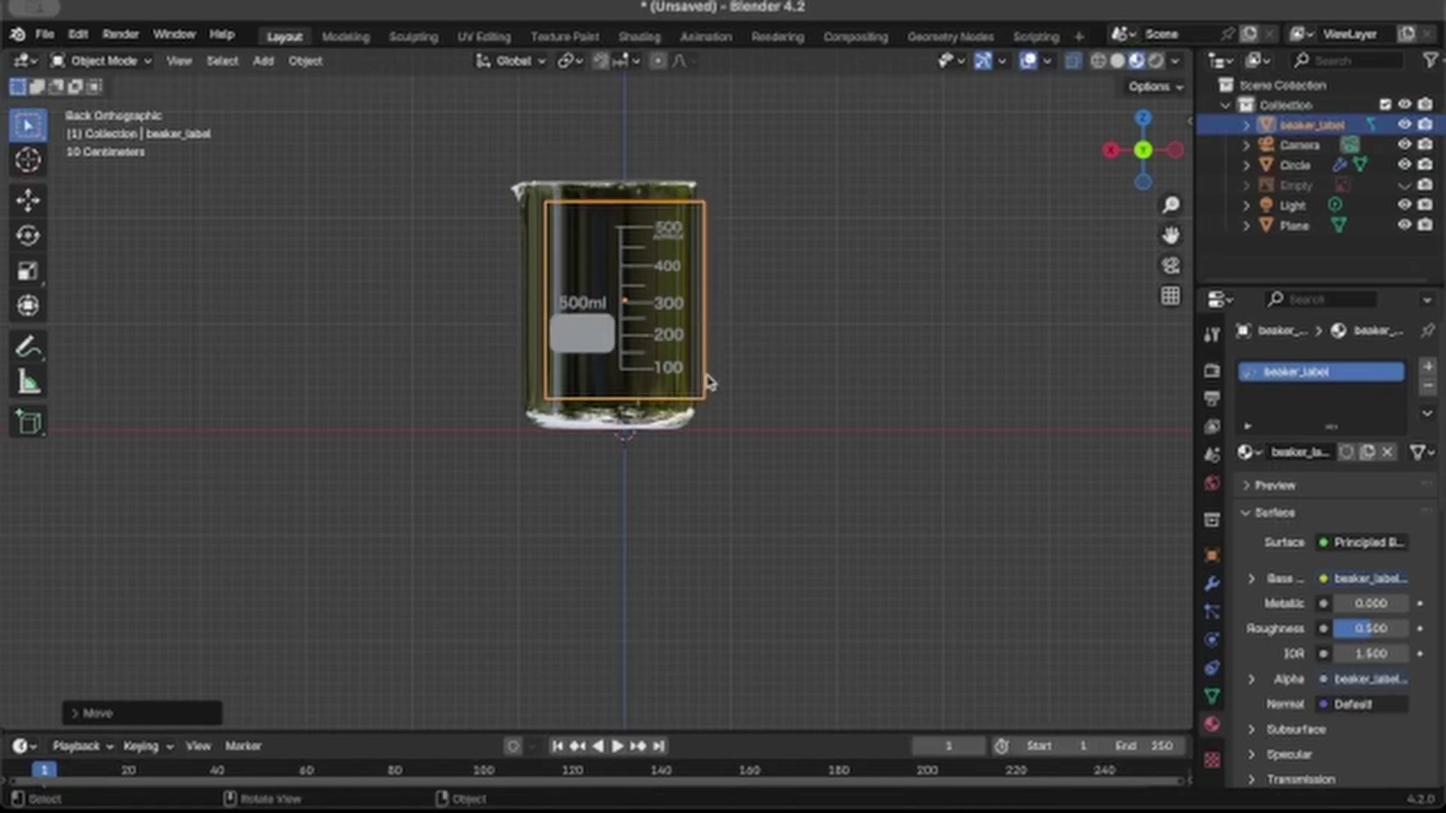
{"action": "key", "text": "g"}
{"action": "key", "text": "x"}
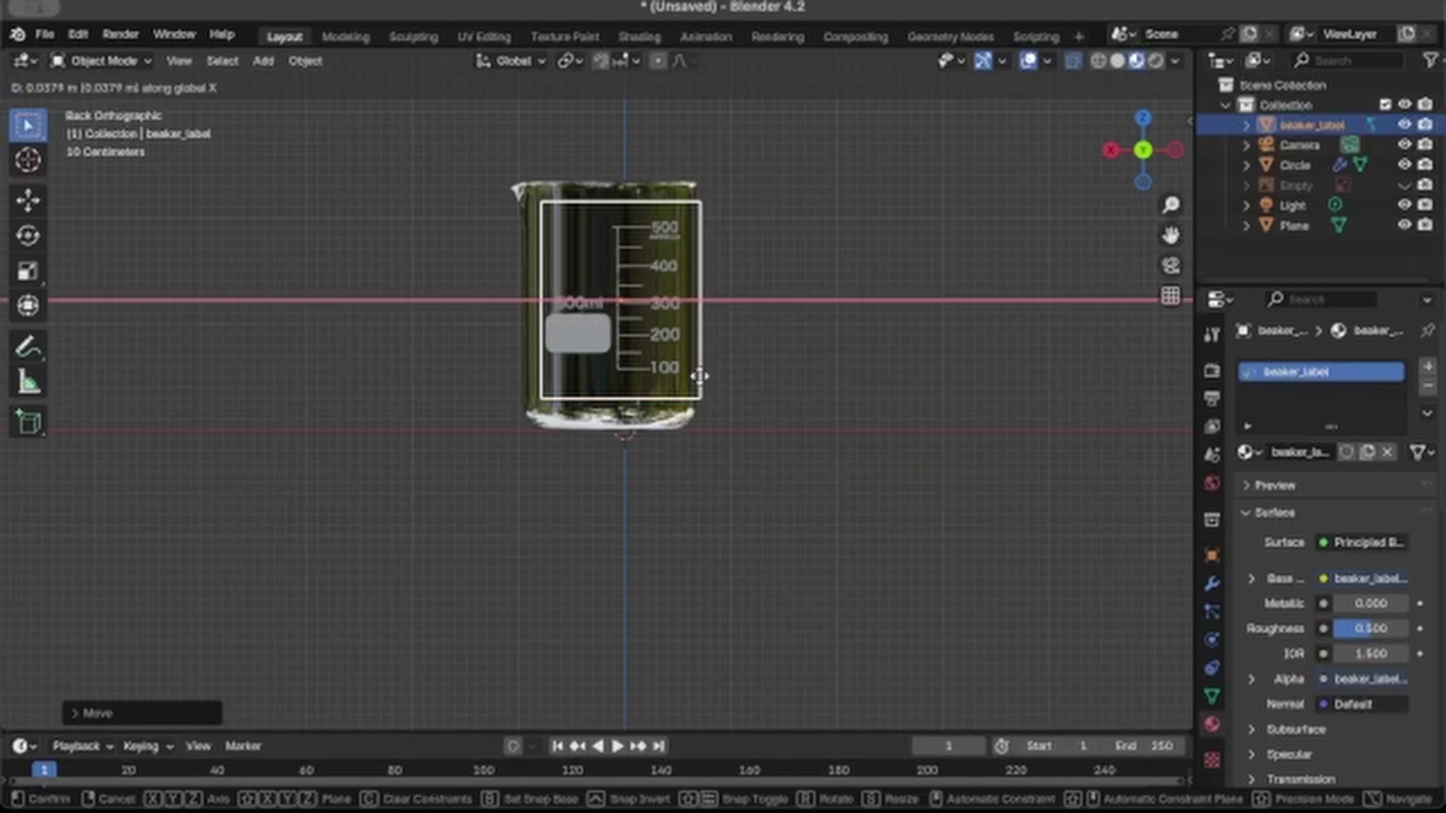
{"action": "key", "text": "Escape"}
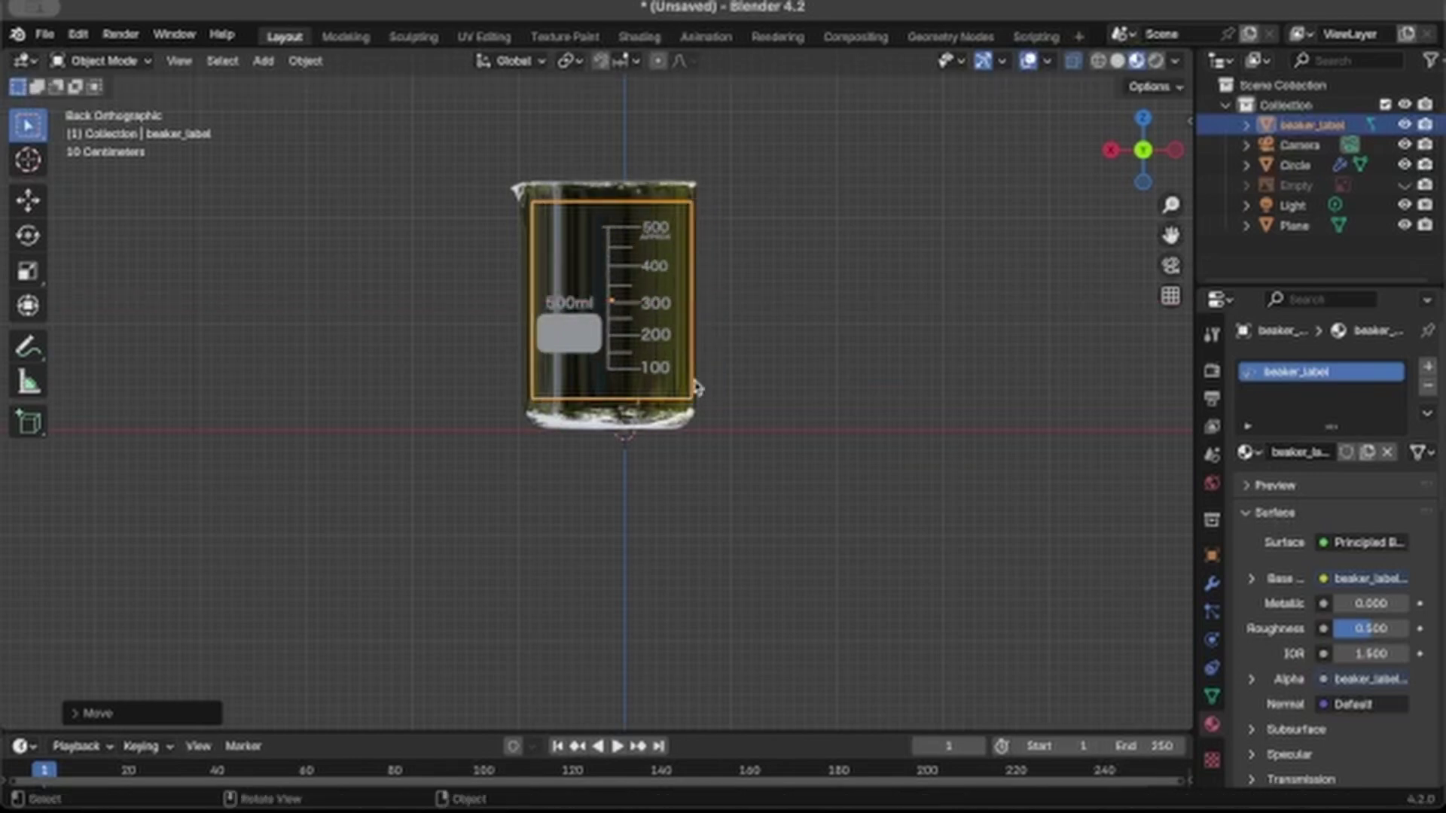
{"action": "key", "text": "g"}
{"action": "key", "text": "z"}
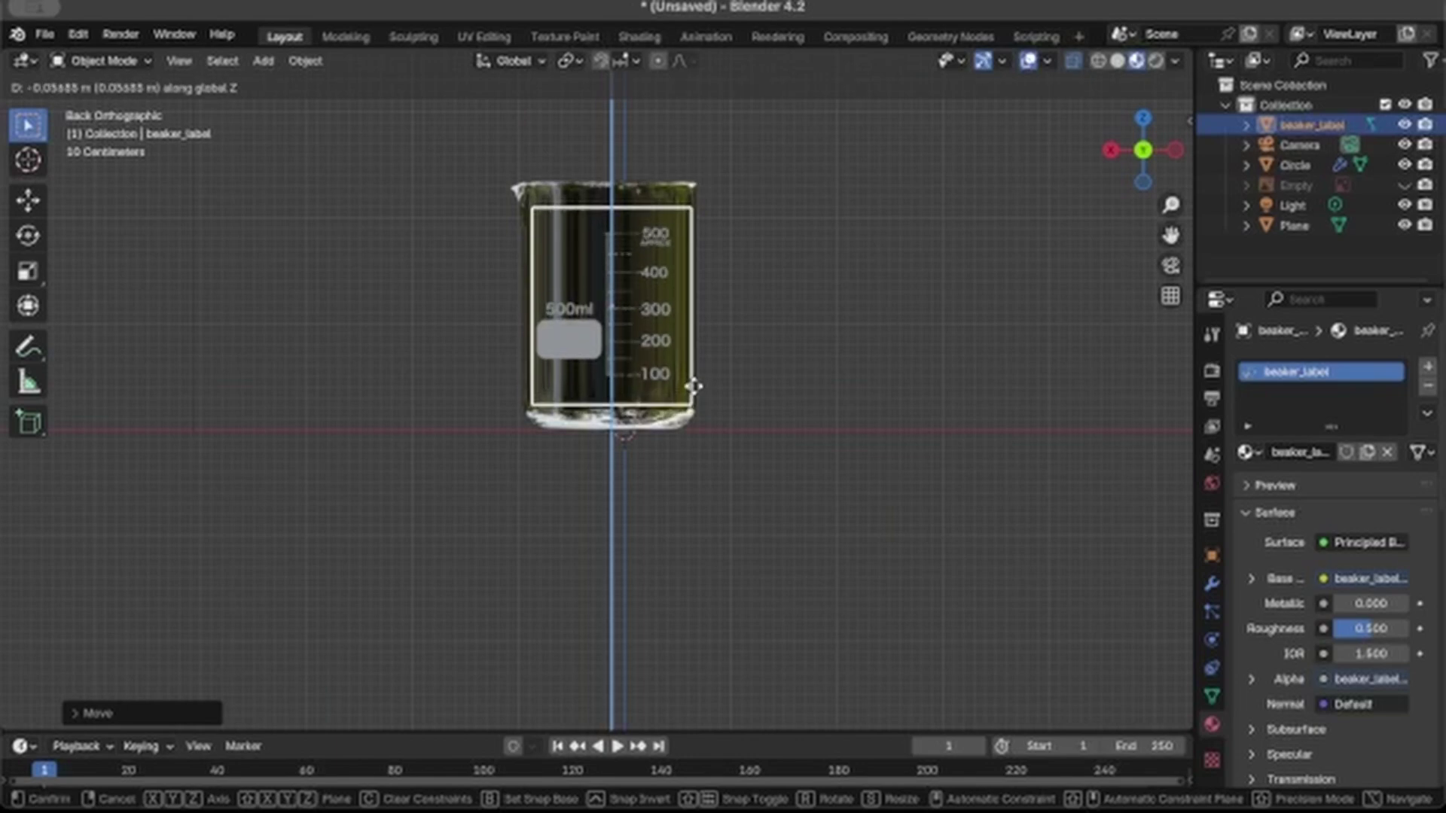
{"action": "left_click", "coordinate": [688, 387]}
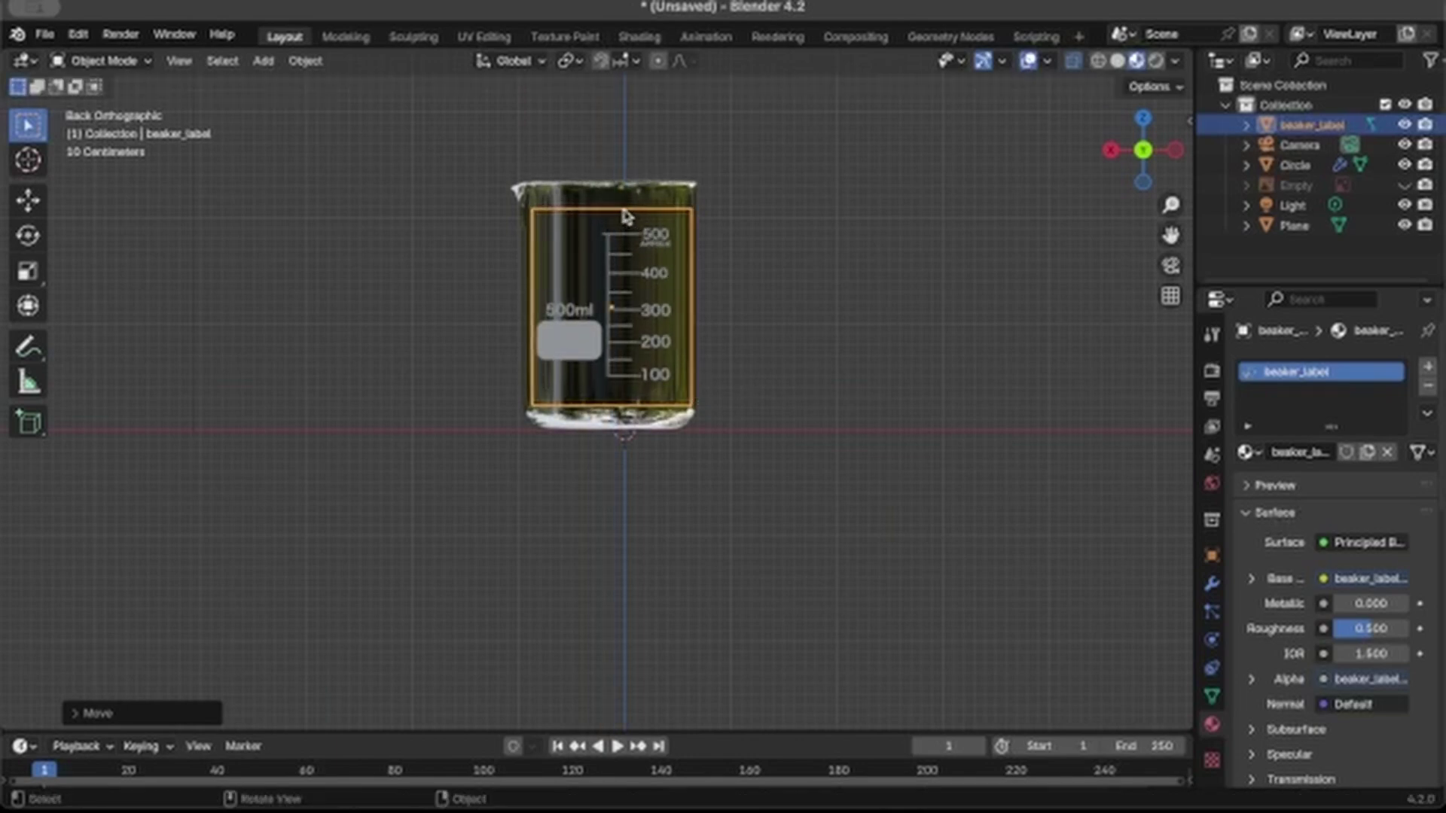
Step: Add a Shrinkwrap modifier to the label with the beaker (Circle) as target and an offset of 0.01 m
{"action": "left_click", "coordinate": [1212, 584]}
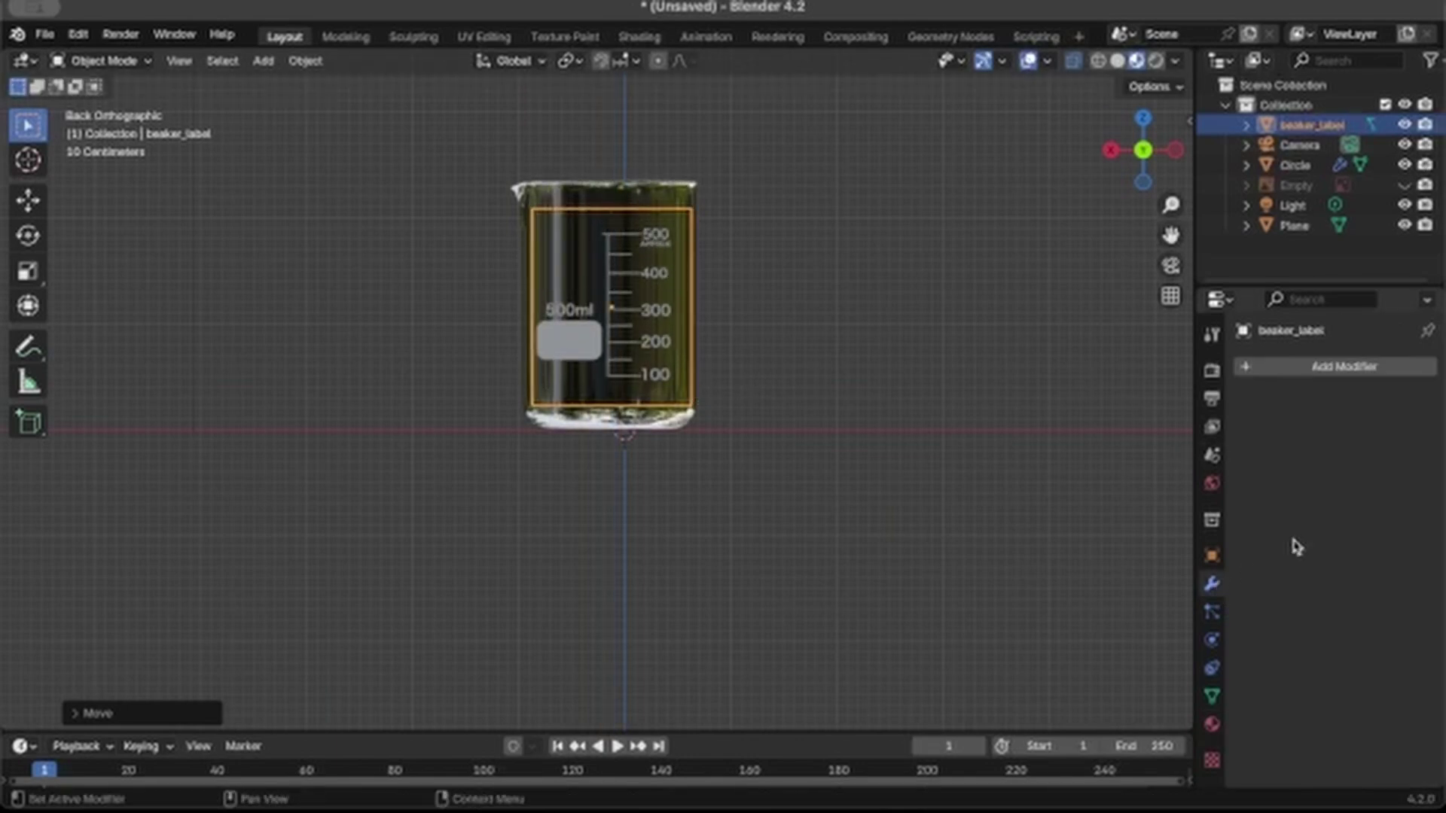
{"action": "left_click", "coordinate": [1307, 371]}
{"action": "left_click", "coordinate": [1244, 373]}
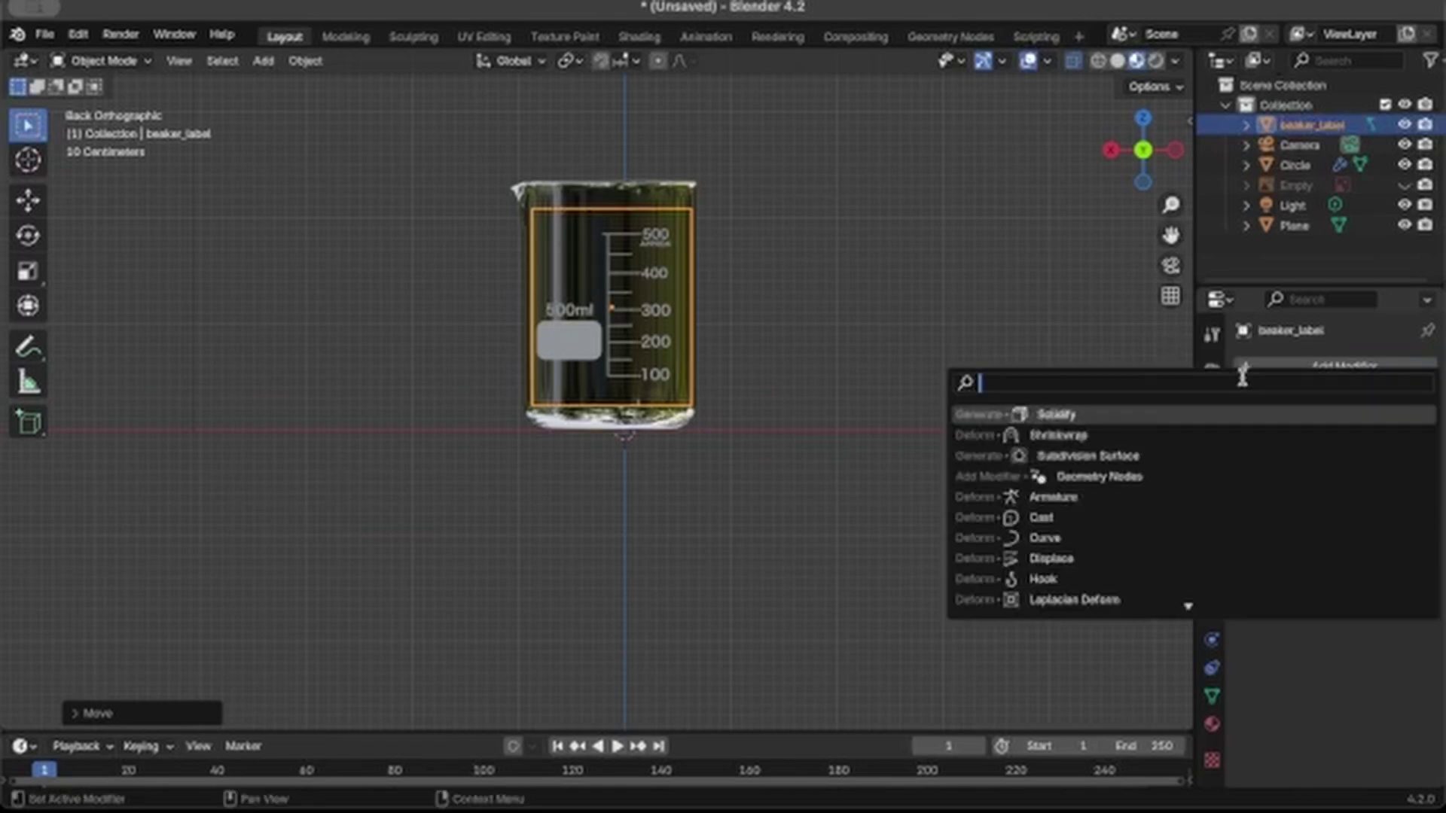
{"action": "left_click", "coordinate": [1073, 435]}
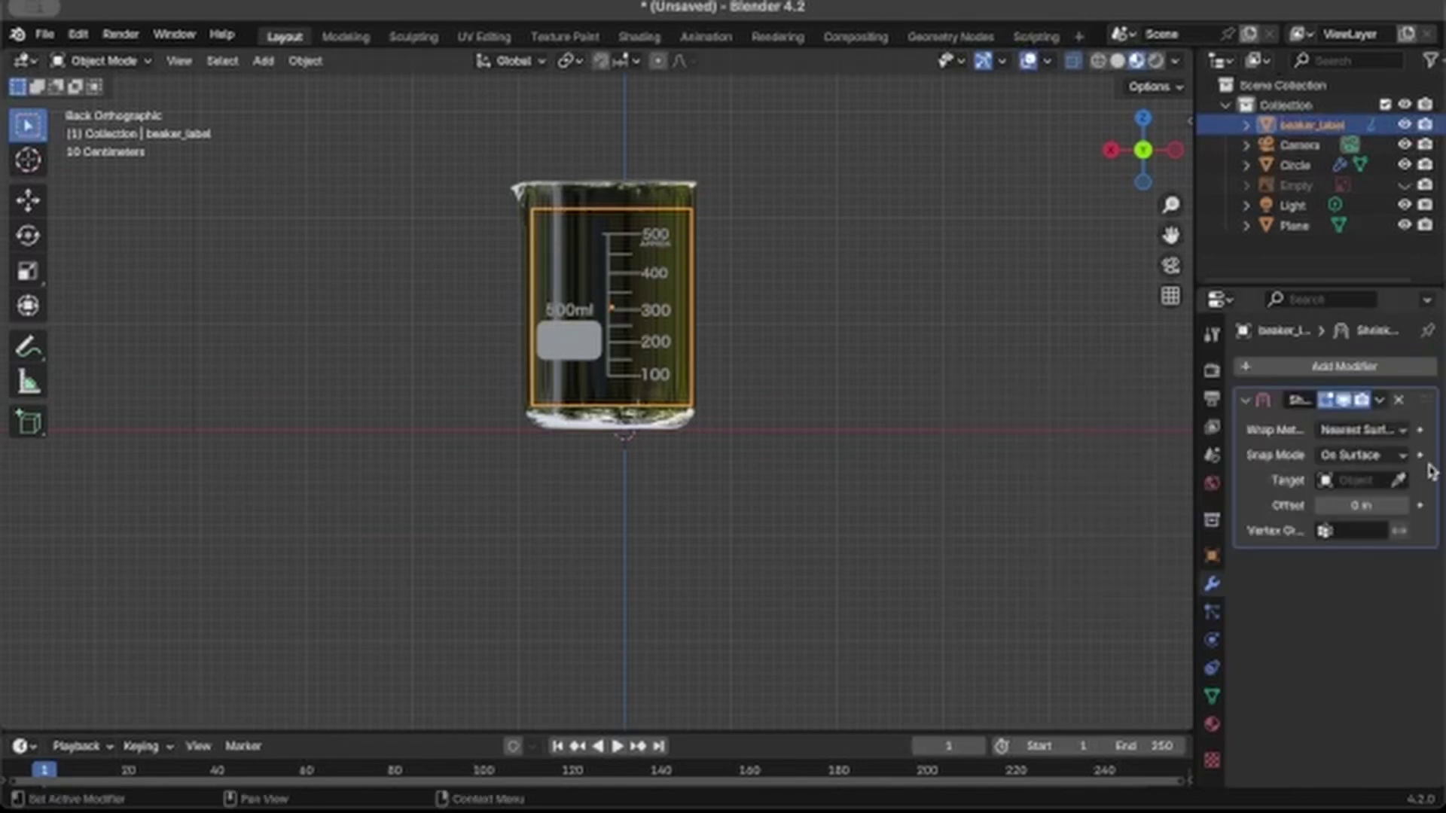
{"action": "left_click", "coordinate": [1399, 481]}
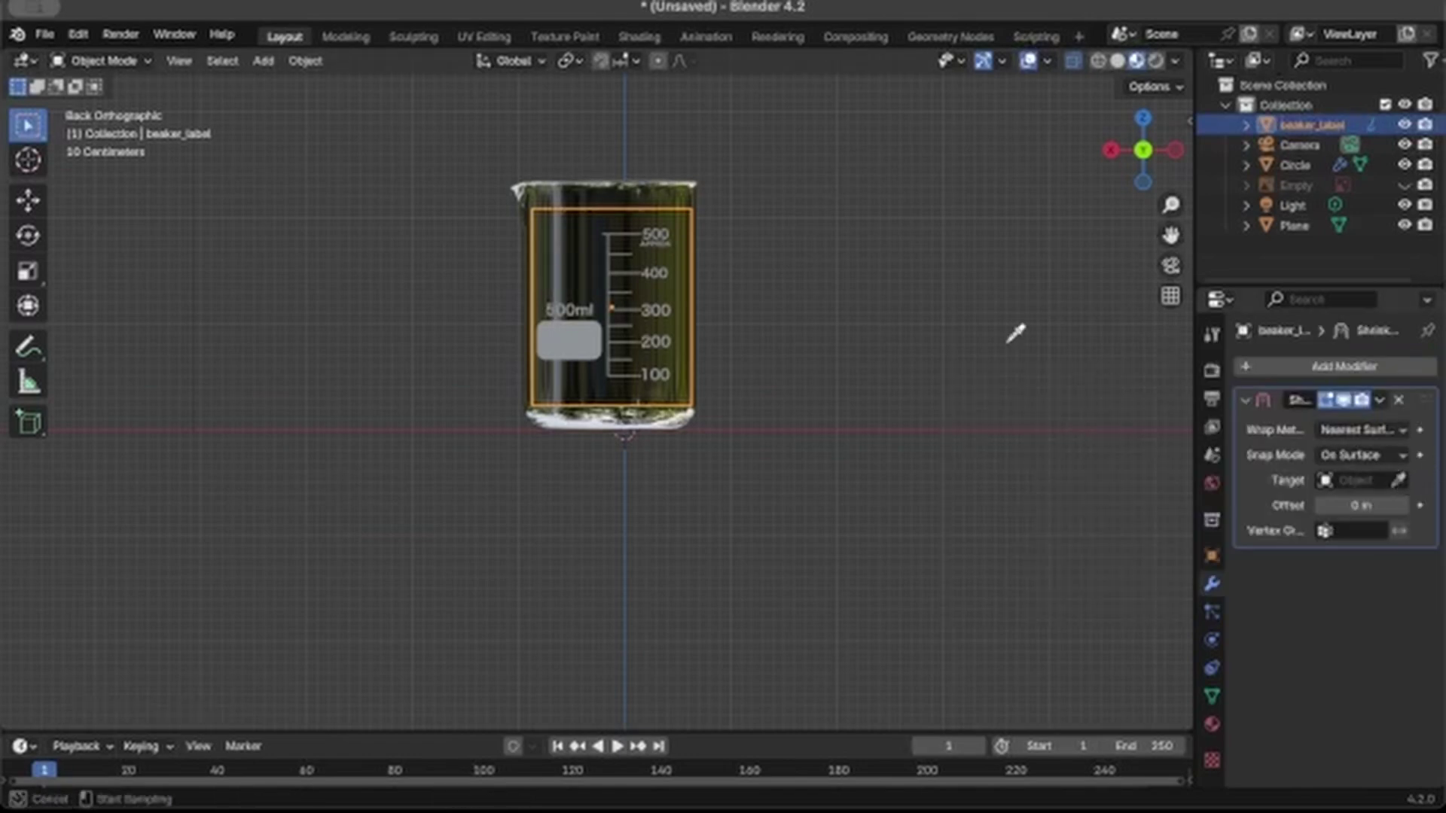
{"action": "left_click", "coordinate": [668, 184]}
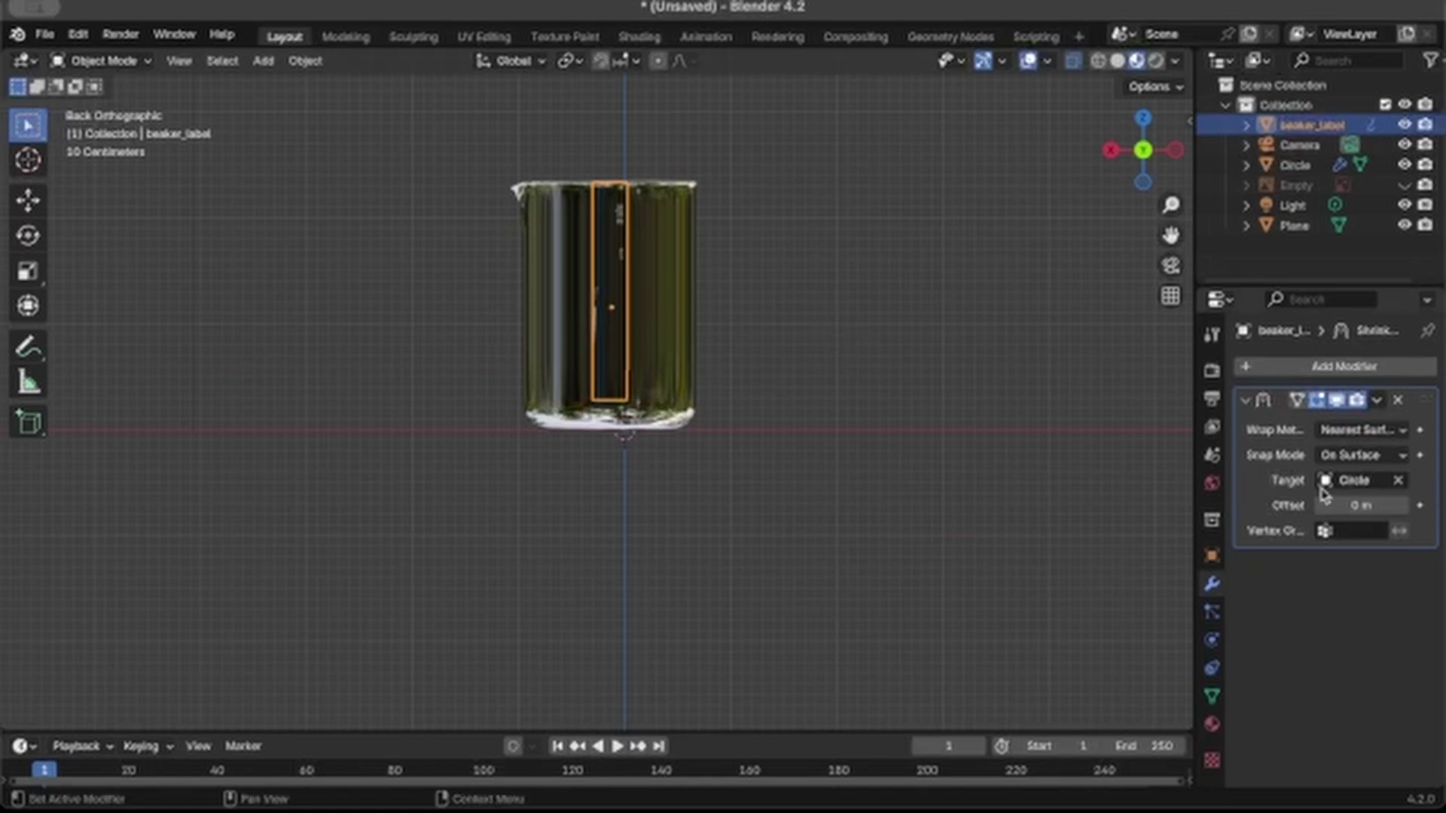
{"action": "left_click", "coordinate": [1403, 506]}
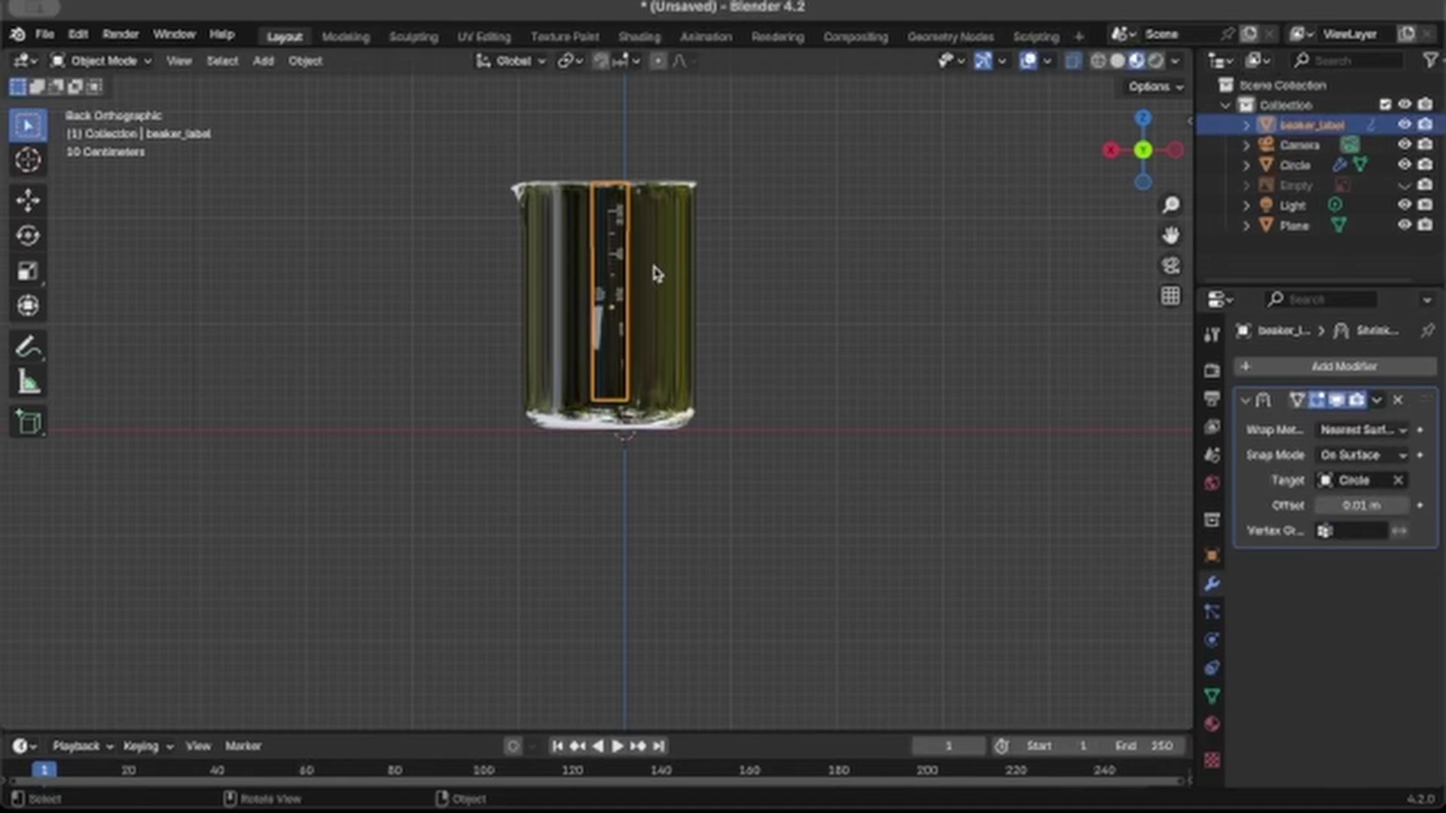
Step: Widen the label along its local X axis and scale it down uniformly to fit within the beaker's wall
{"action": "scroll", "coordinate": [655, 271], "scroll_direction": "up", "scroll_amount": 2}
{"action": "middle_click_drag", "start_coordinate": [655, 271], "coordinate": [646, 274]}
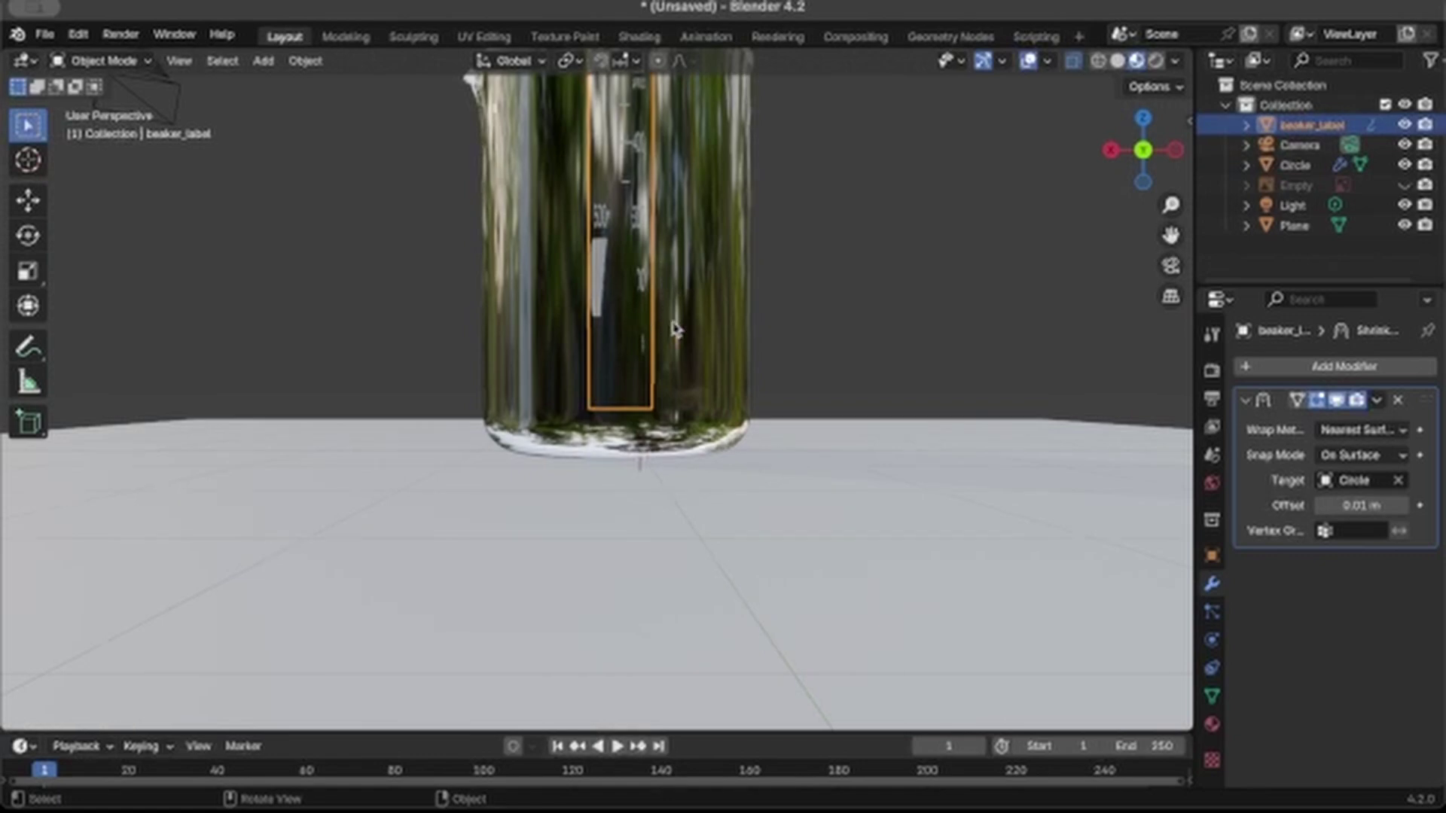
{"action": "key", "text": "s"}
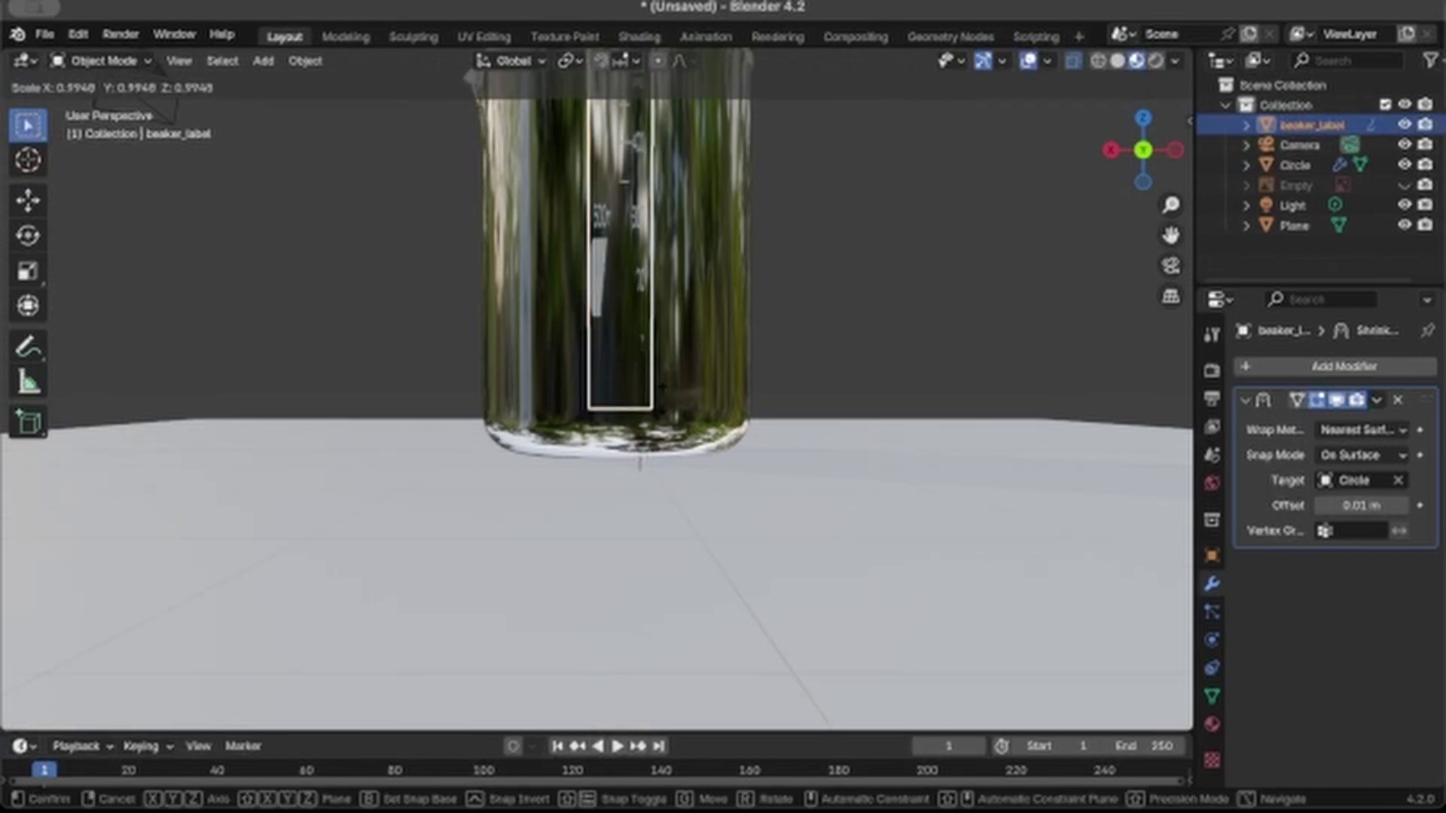
{"action": "key", "text": "x"}
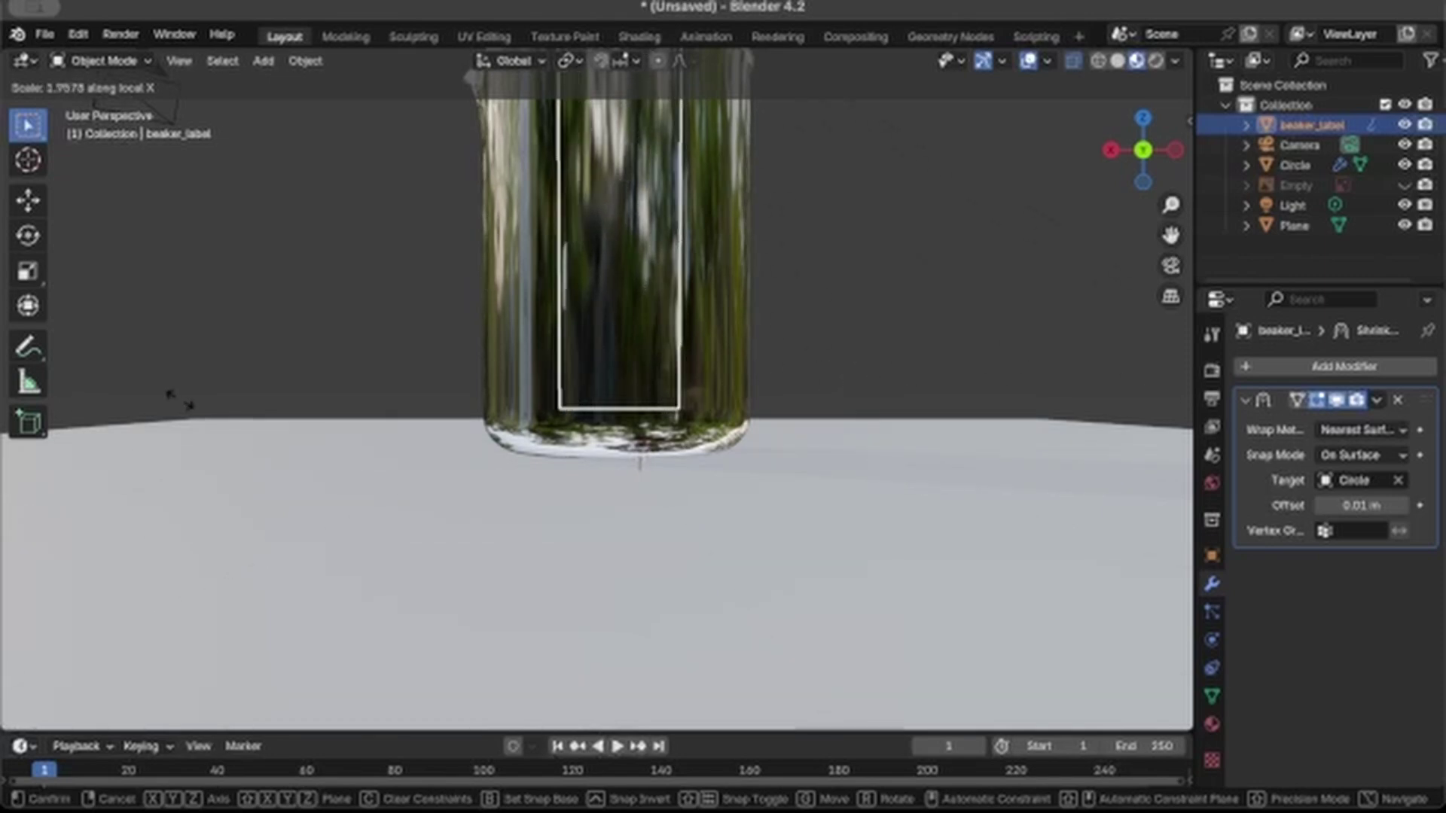
{"action": "left_click", "coordinate": [414, 410]}
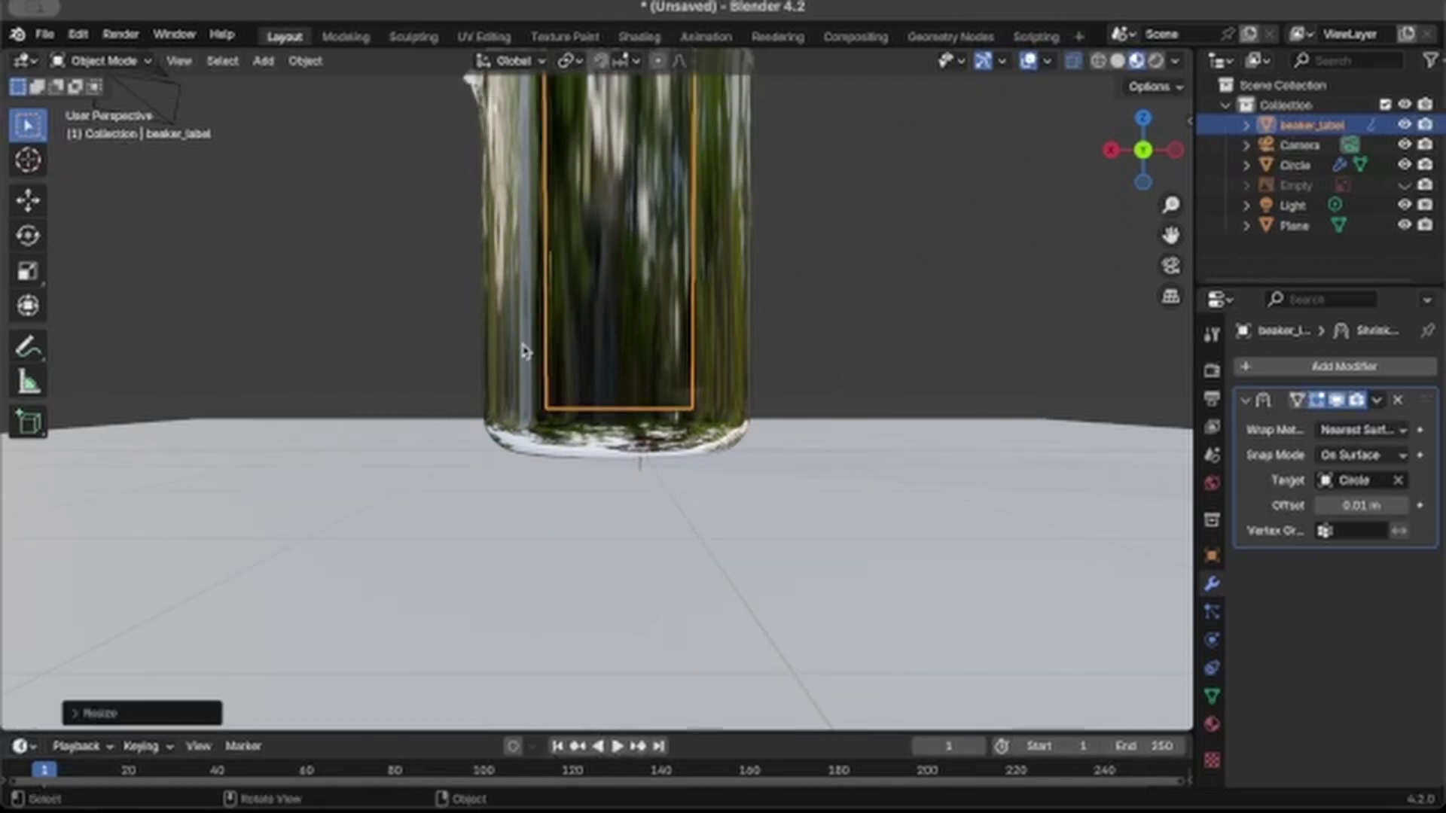
{"action": "scroll", "coordinate": [525, 351], "scroll_direction": "down", "scroll_amount": 2}
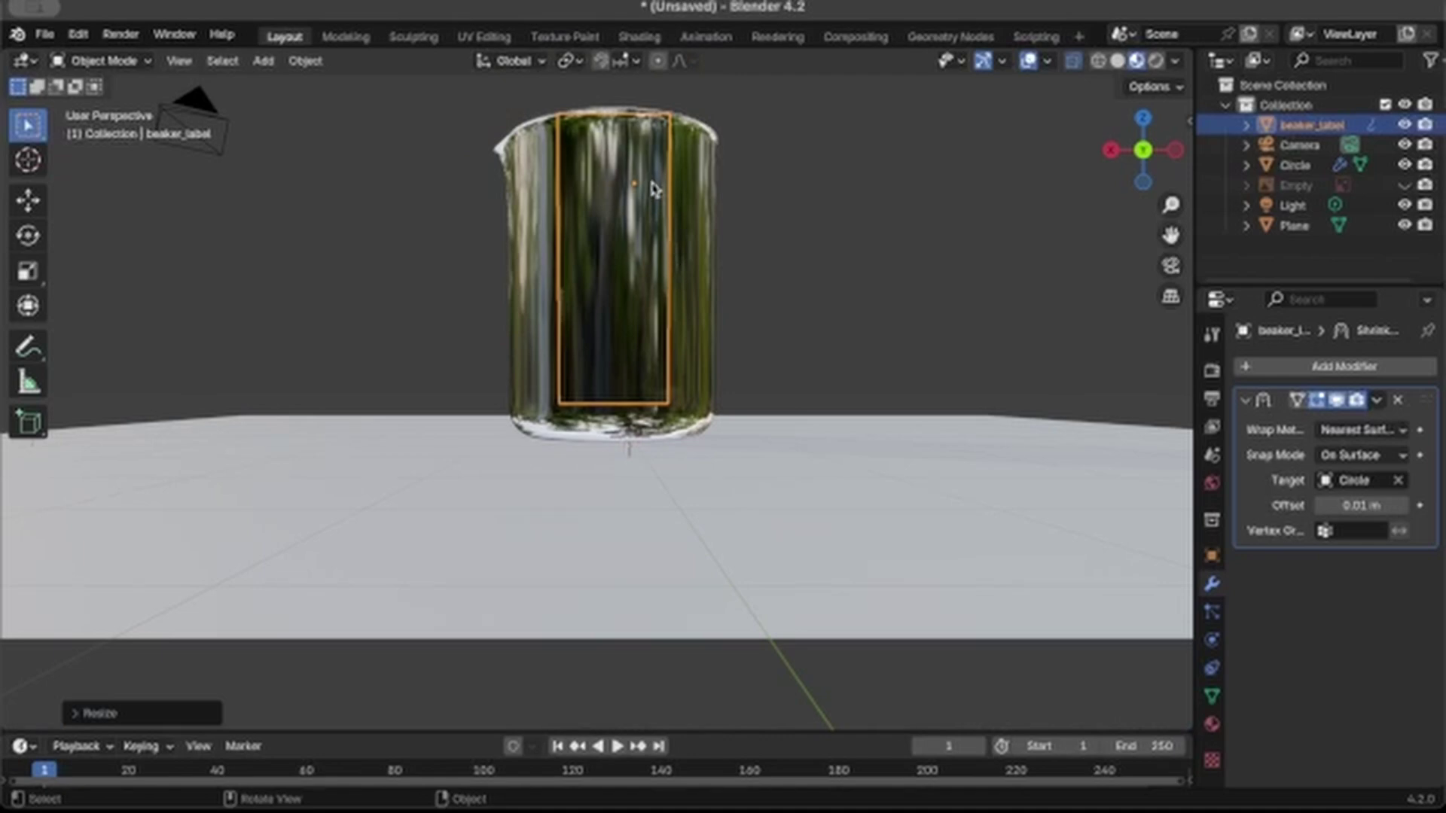
{"action": "key", "text": "s"}
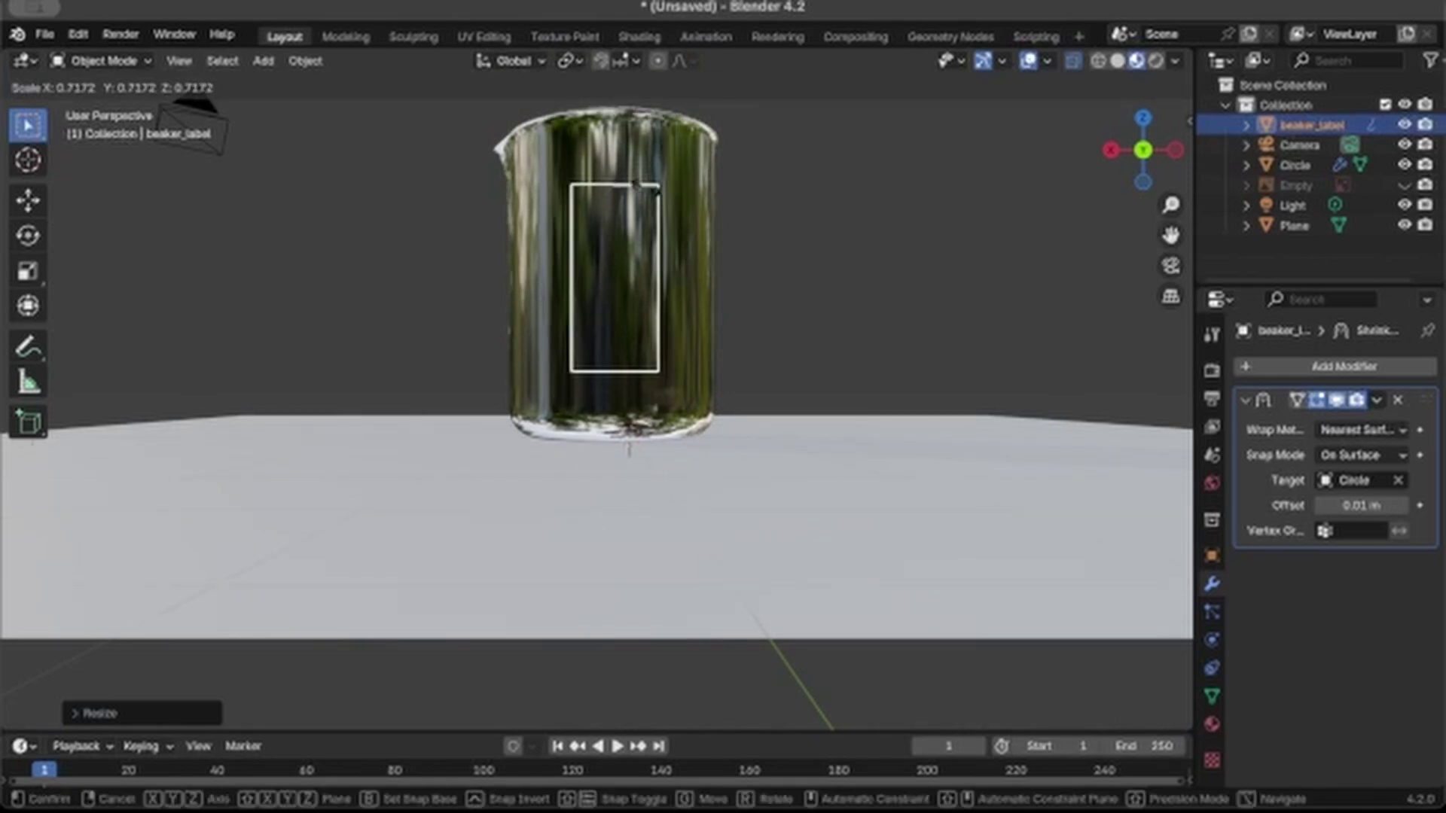
{"action": "left_click", "coordinate": [652, 192]}
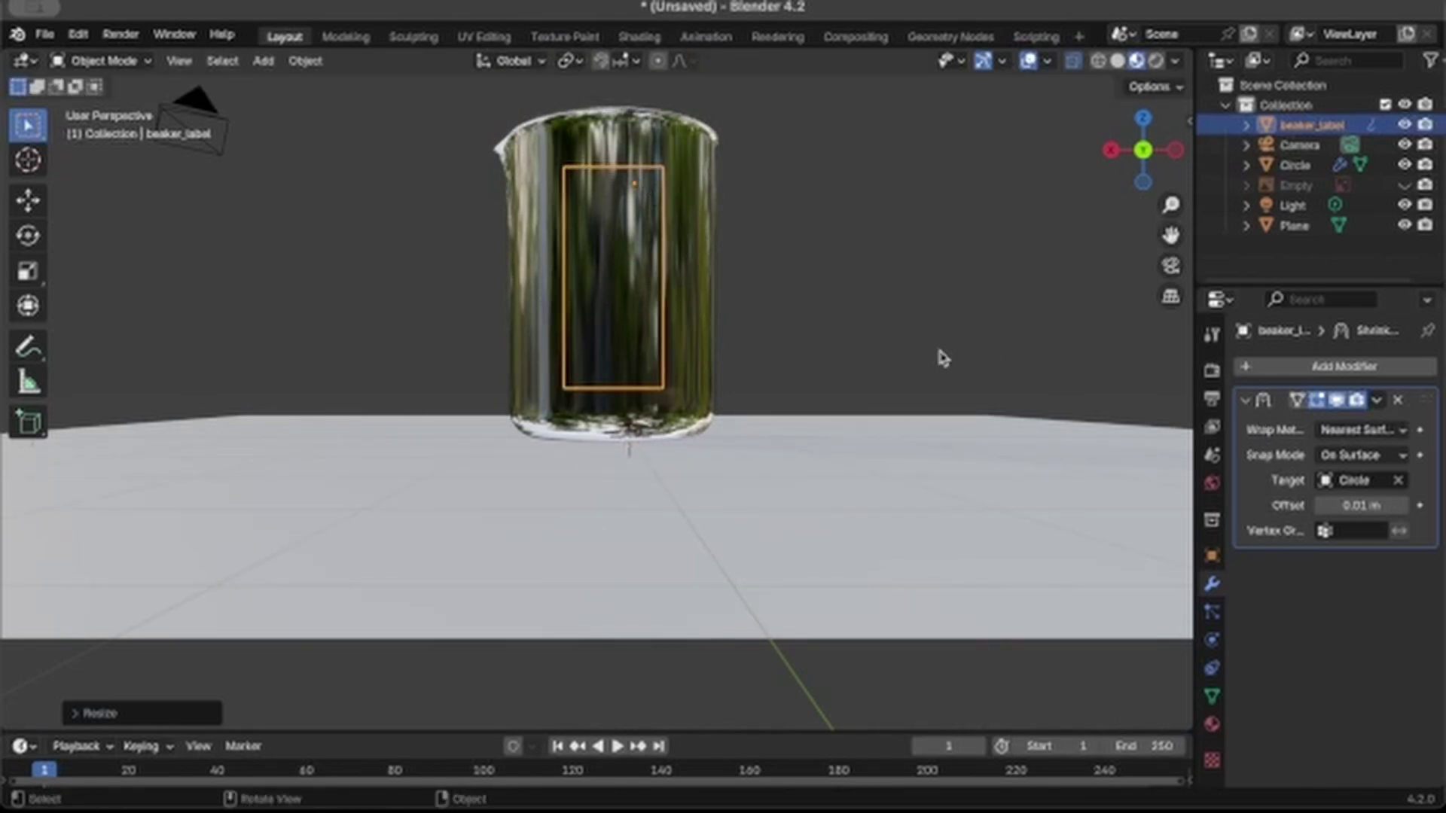
Step: Add a Subdivision Surface modifier to the label and place it above Shrinkwrap in the modifier stack
{"action": "scroll", "coordinate": [939, 351], "scroll_direction": "up", "scroll_amount": 1}
{"action": "scroll", "coordinate": [940, 351], "scroll_direction": "left", "scroll_amount": 5}
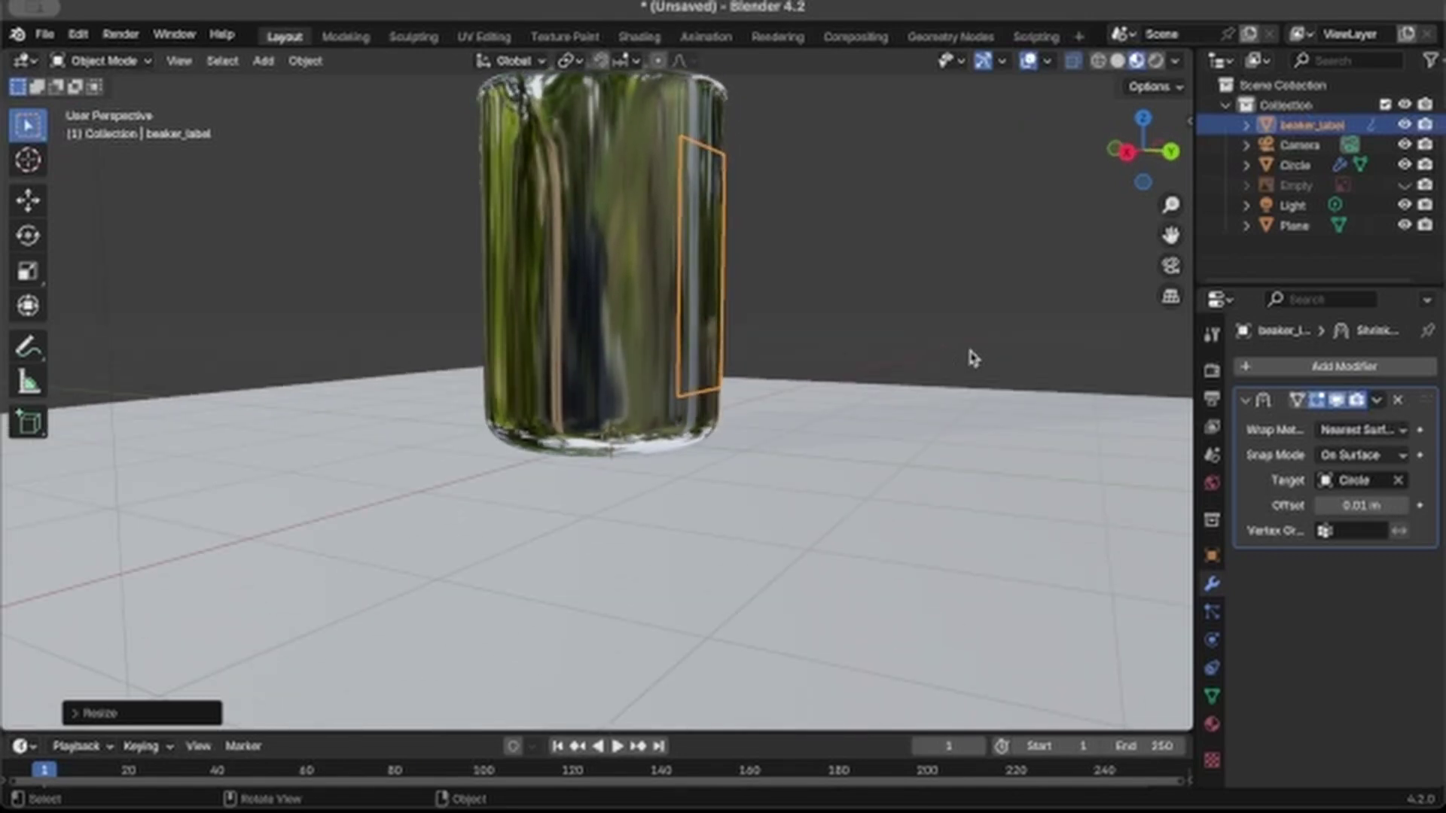
{"action": "left_click", "coordinate": [1304, 366]}
{"action": "scroll", "coordinate": [808, 292], "scroll_direction": "up", "scroll_amount": 6}
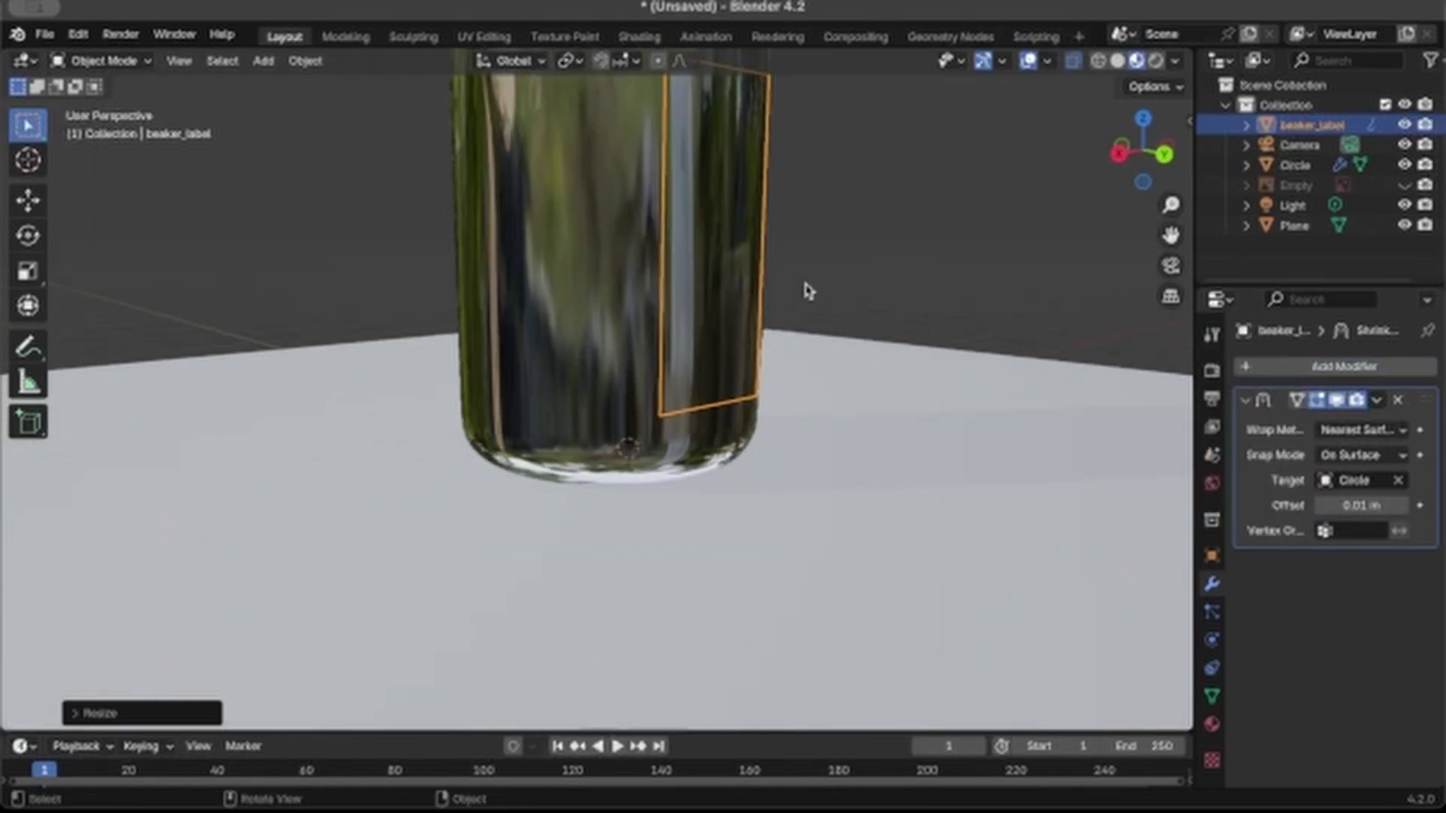
{"action": "left_click", "coordinate": [1280, 366]}
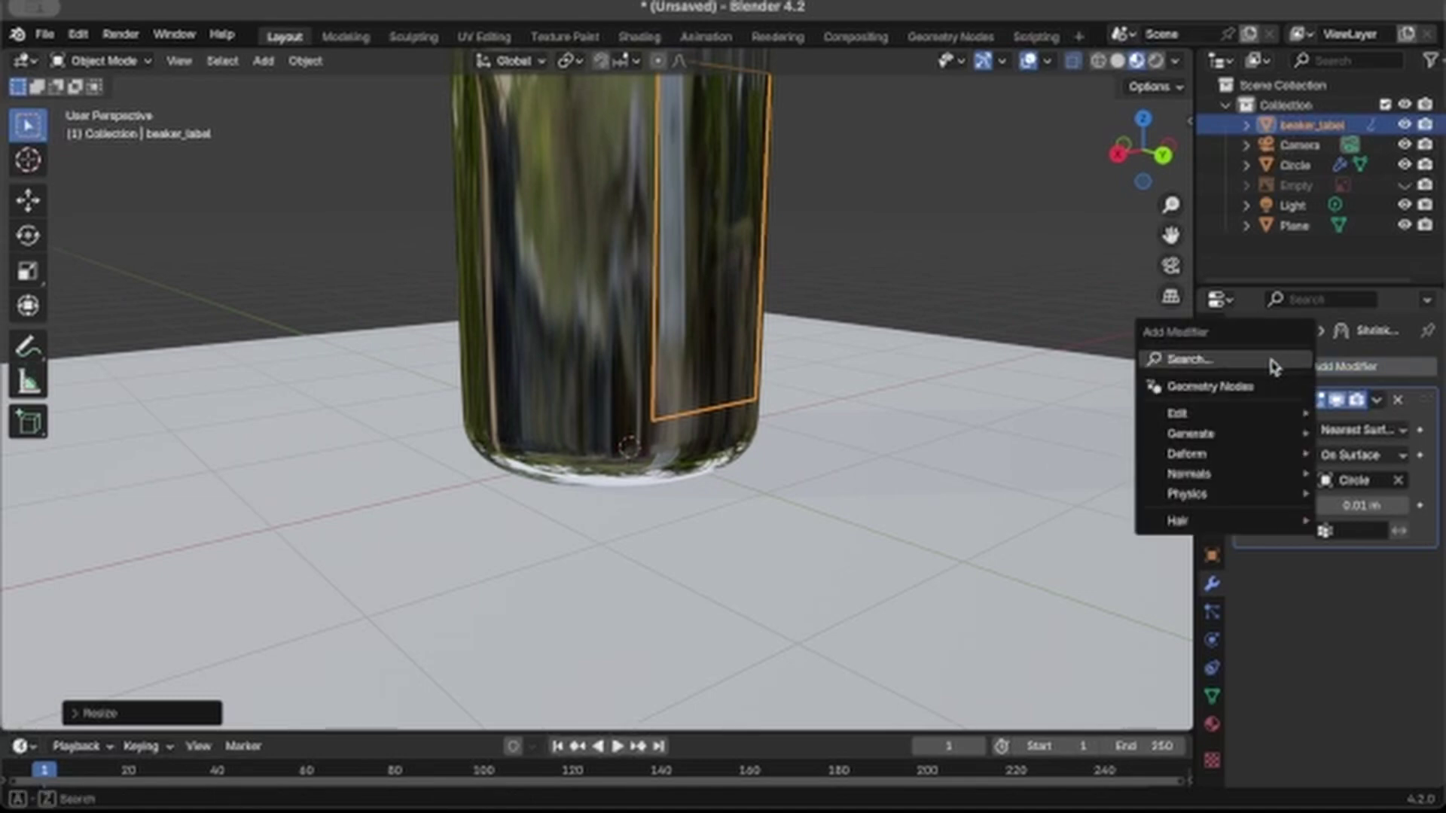
{"action": "left_click", "coordinate": [1248, 362]}
{"action": "left_click", "coordinate": [1087, 440]}
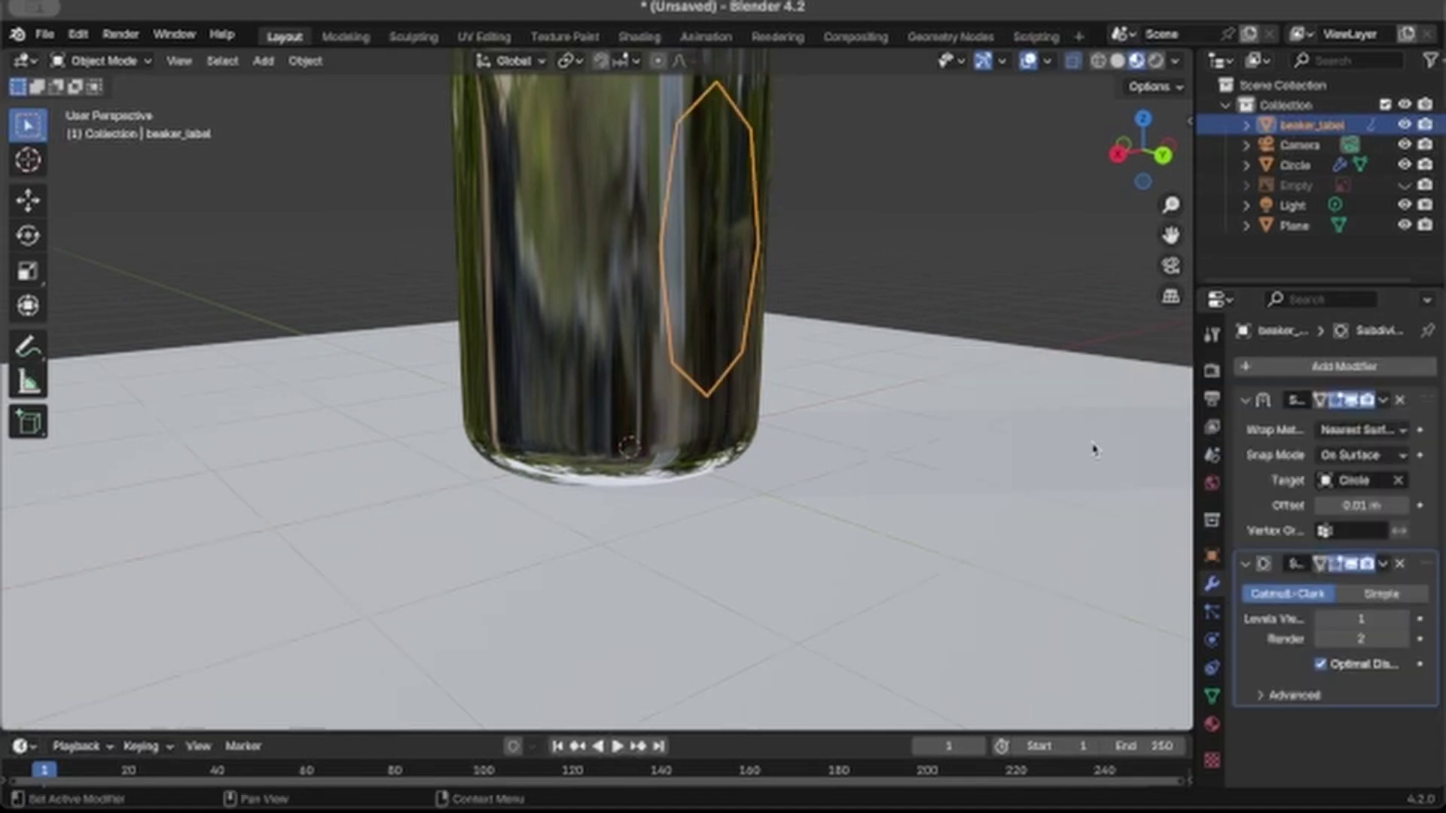
{"action": "left_click_drag", "start_coordinate": [1427, 563], "coordinate": [1416, 399]}
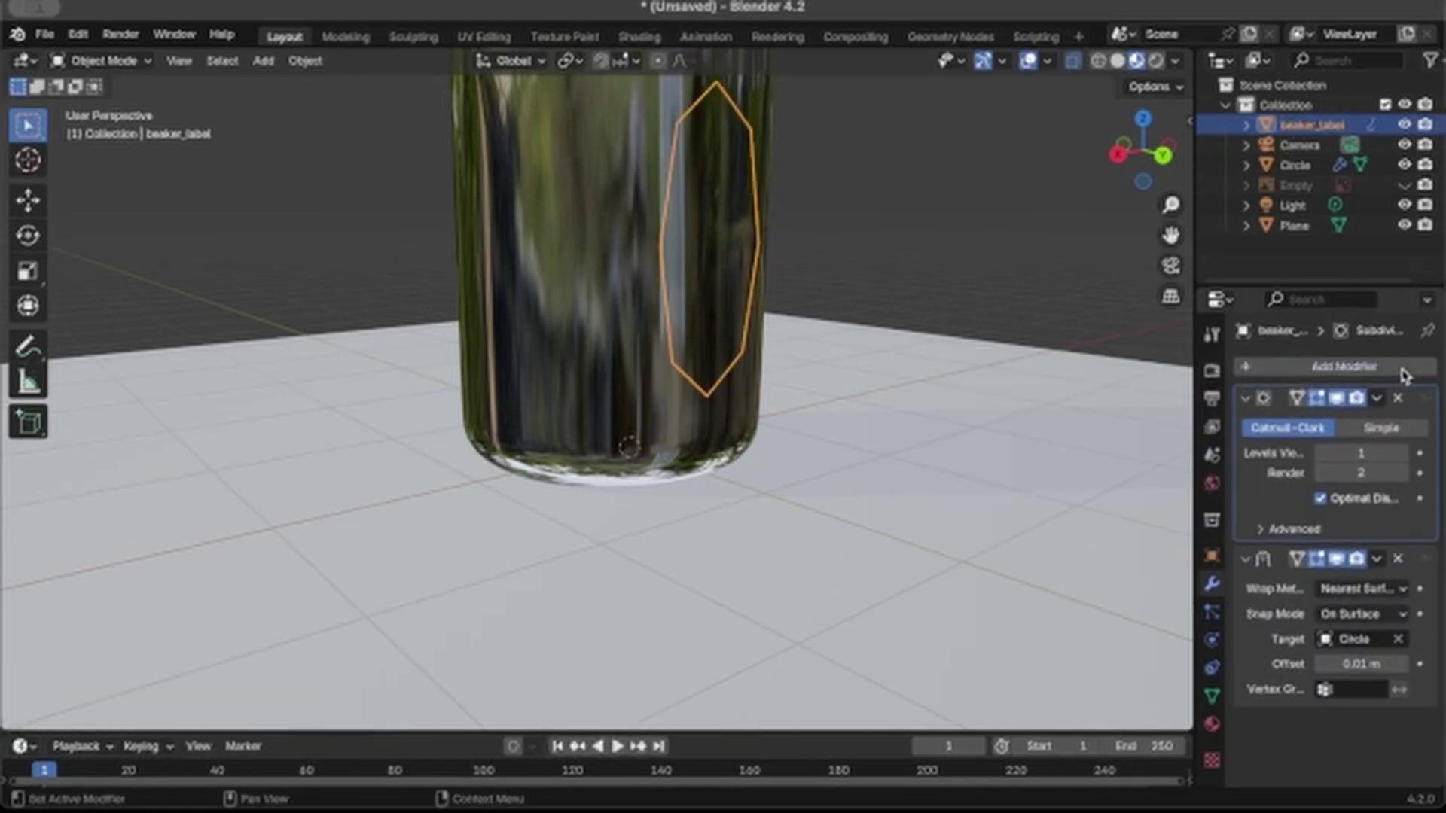
Step: Set the label's Subdivision Surface modifier to Simple with 4 viewport levels
{"action": "left_click", "coordinate": [1384, 430]}
{"action": "left_click", "coordinate": [1402, 456]}
{"action": "left_click", "coordinate": [1403, 455]}
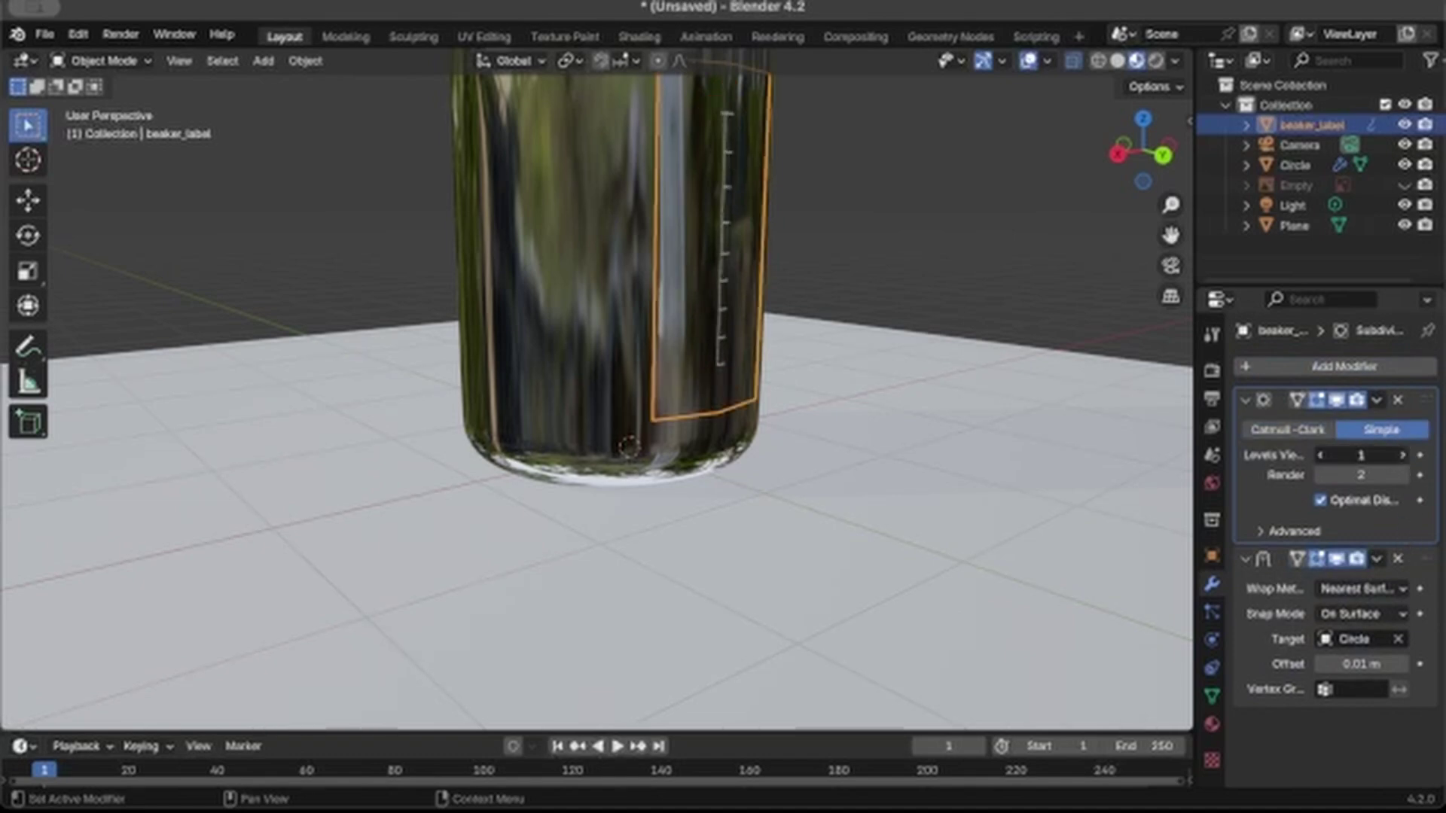
{"action": "left_click", "coordinate": [1402, 456]}
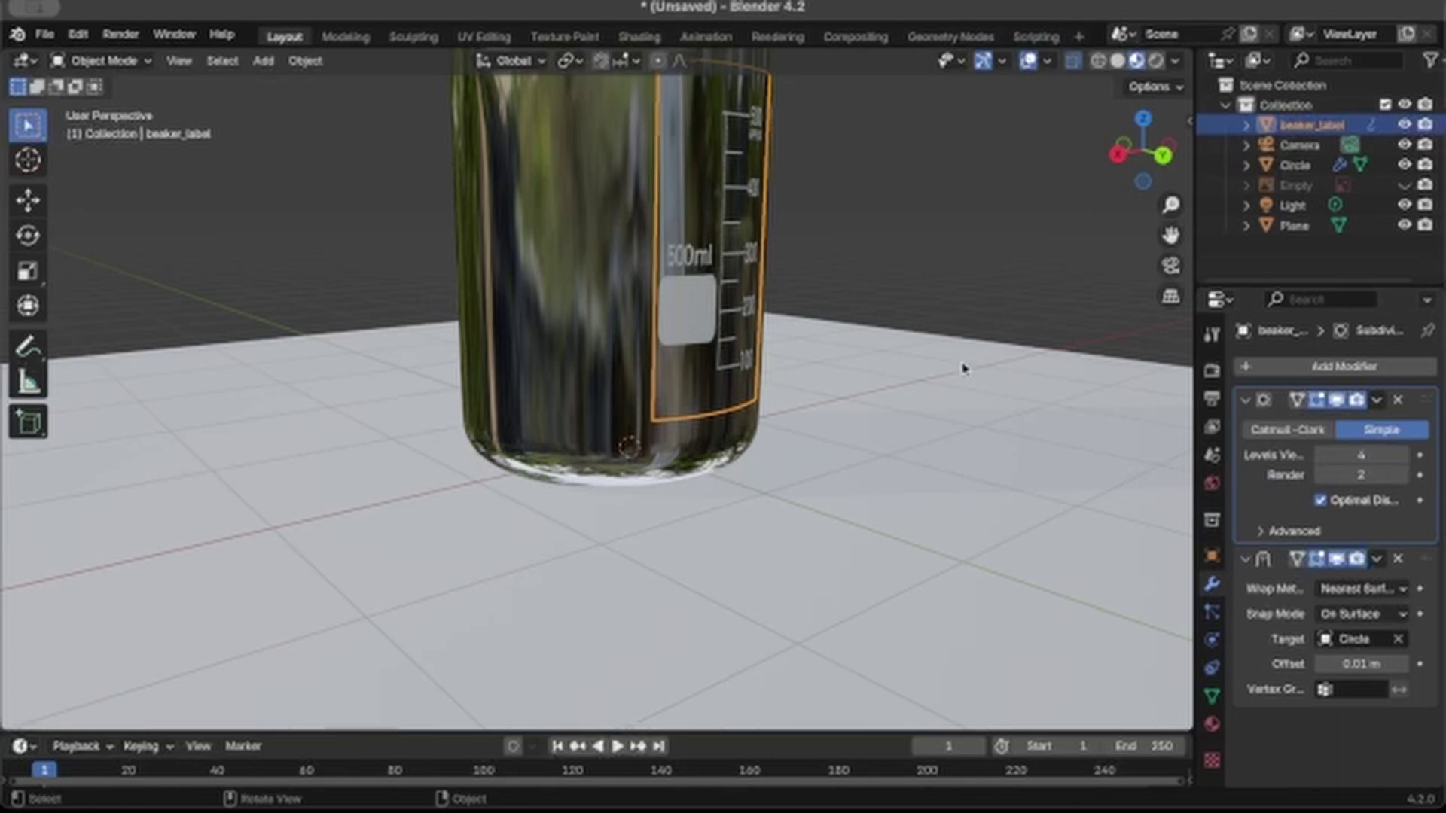
{"action": "scroll", "coordinate": [865, 342], "scroll_direction": "up", "scroll_amount": 2}
{"action": "scroll", "coordinate": [866, 342], "scroll_direction": "right", "scroll_amount": 5}
{"action": "scroll", "coordinate": [866, 341], "scroll_direction": "up", "scroll_amount": 2}
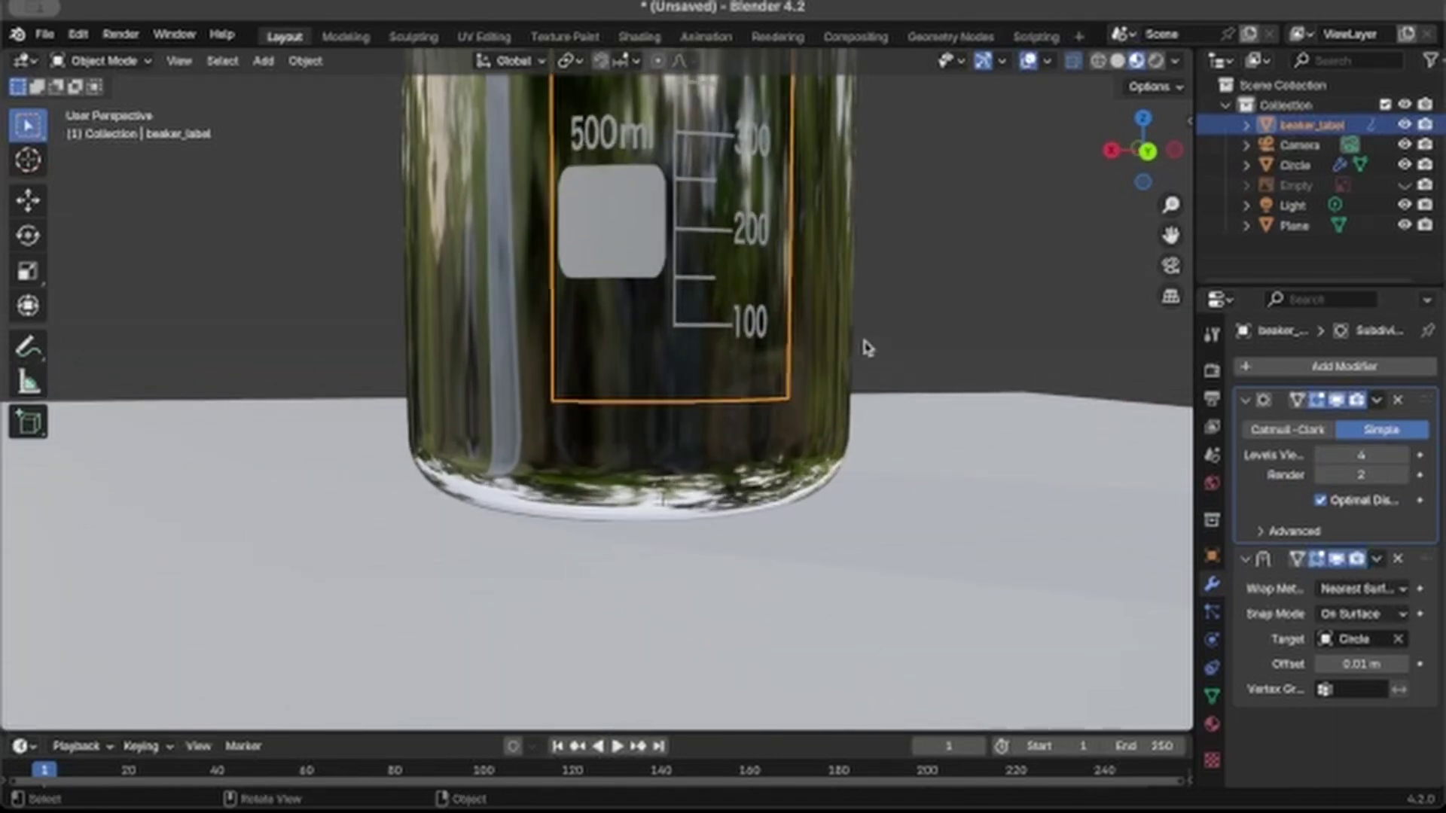
{"action": "scroll", "coordinate": [866, 346], "scroll_direction": "down", "scroll_amount": 5}
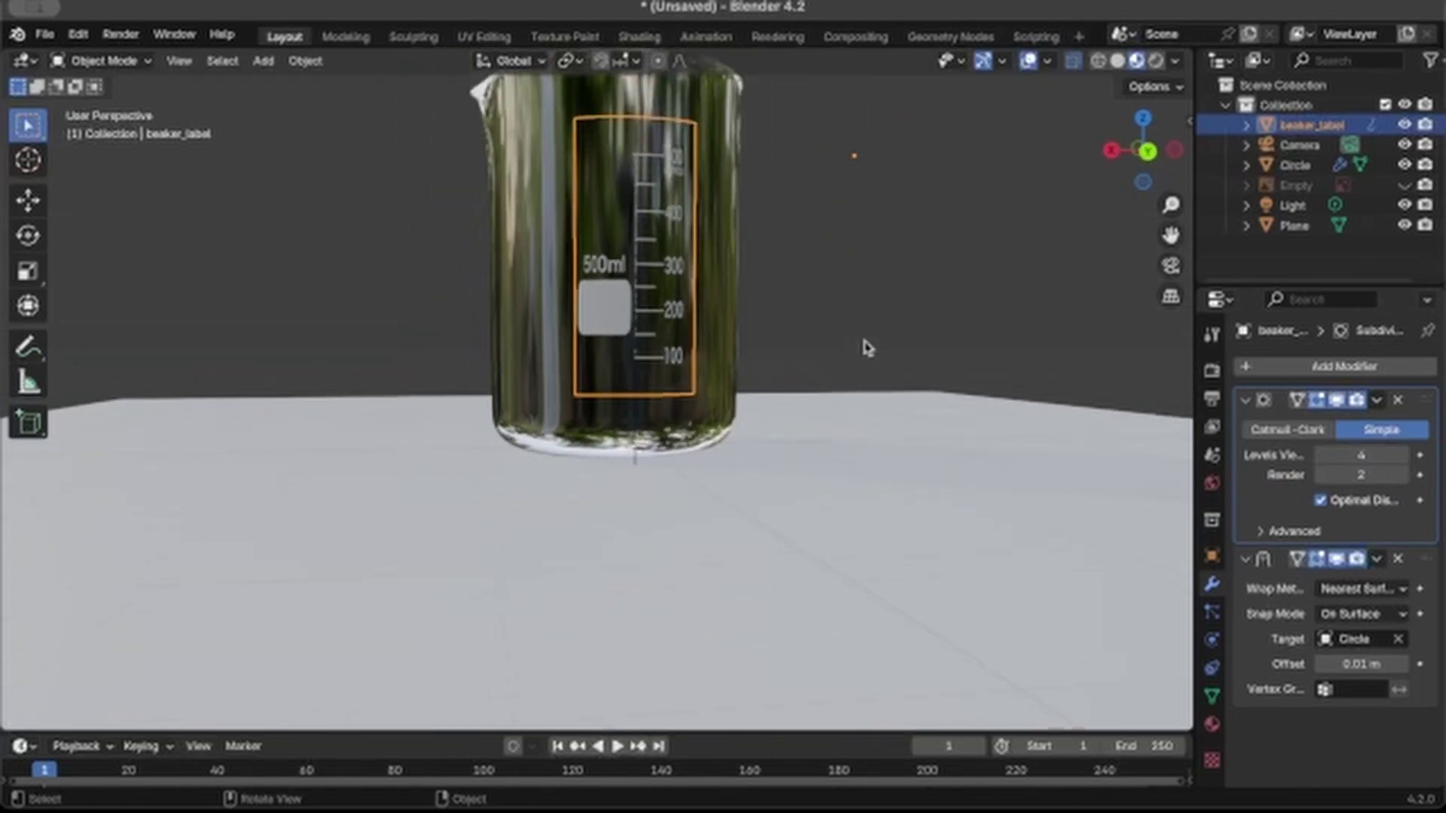
Step: Set the label's Subdivision Surface modifier to 5 viewport levels and 5 render levels
{"action": "scroll", "coordinate": [863, 348], "scroll_direction": "left", "scroll_amount": 3}
{"action": "scroll", "coordinate": [734, 435], "scroll_direction": "left", "scroll_amount": 6}
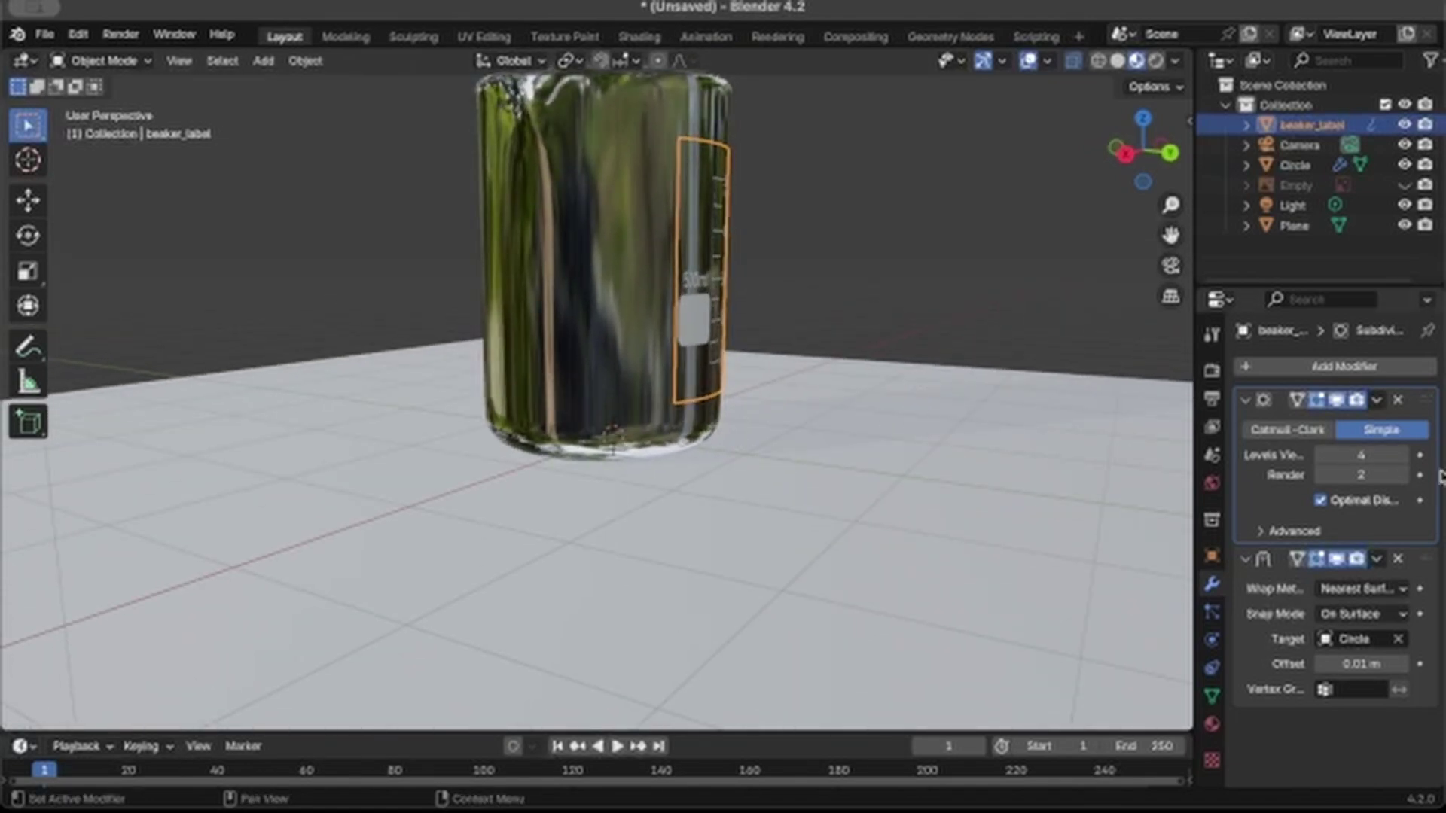
{"action": "left_click", "coordinate": [1403, 455]}
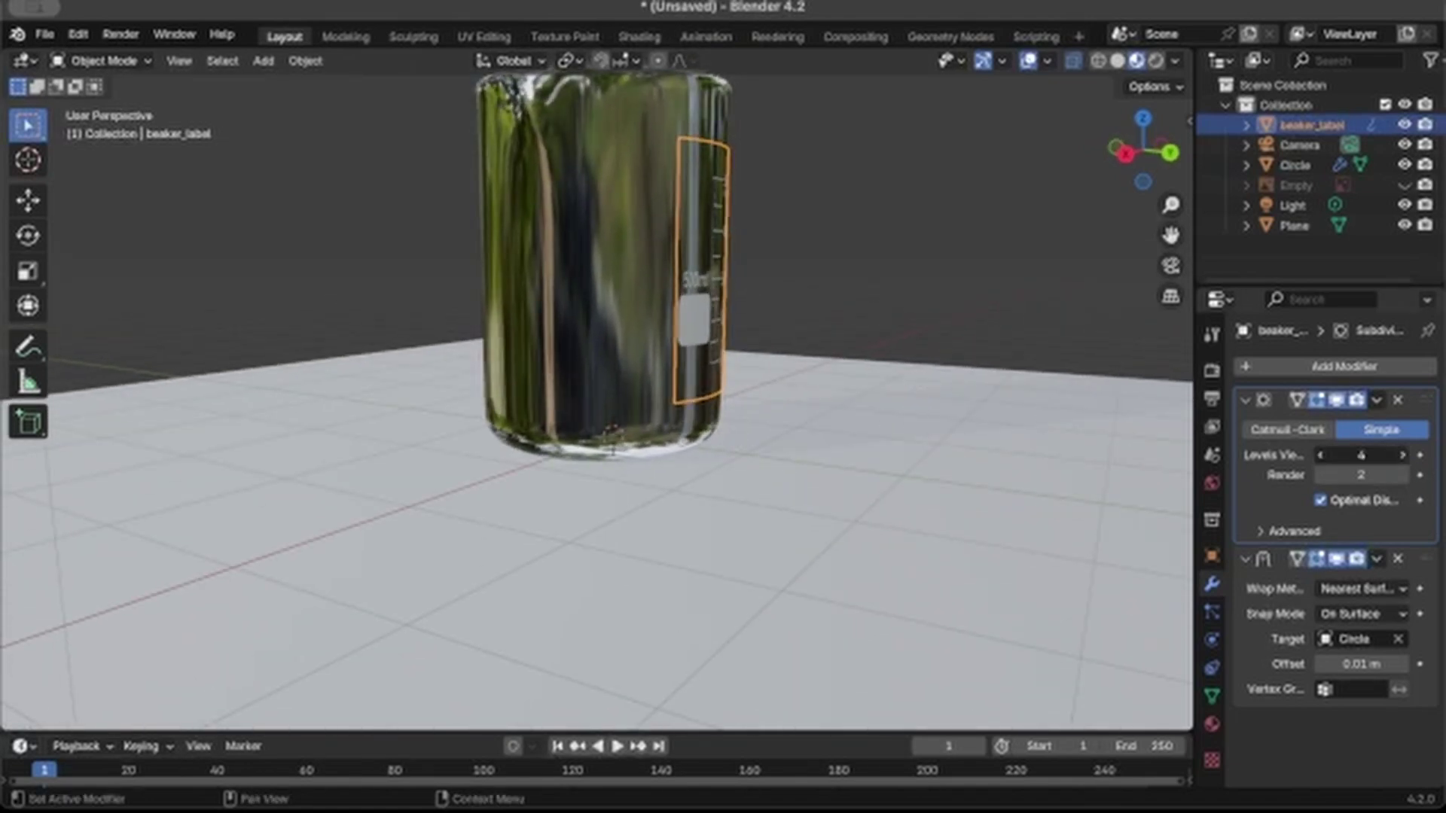
{"action": "left_click", "coordinate": [1403, 474]}
{"action": "left_click", "coordinate": [1402, 474]}
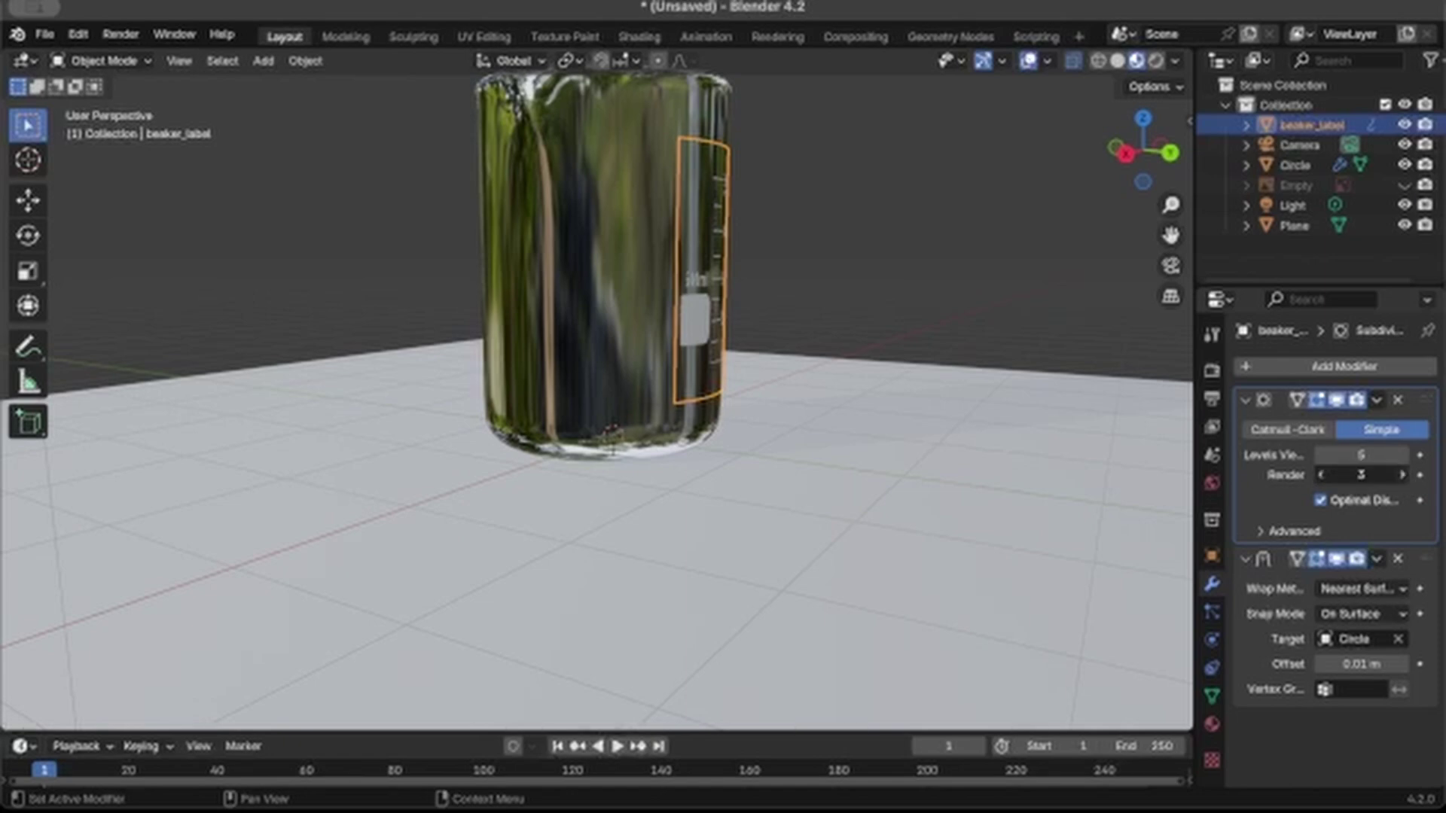
{"action": "left_click", "coordinate": [1402, 475]}
Step: Stretch the label along the global X axis to about twice its width across the beaker's front
{"action": "scroll", "coordinate": [887, 372], "scroll_direction": "right", "scroll_amount": 6}
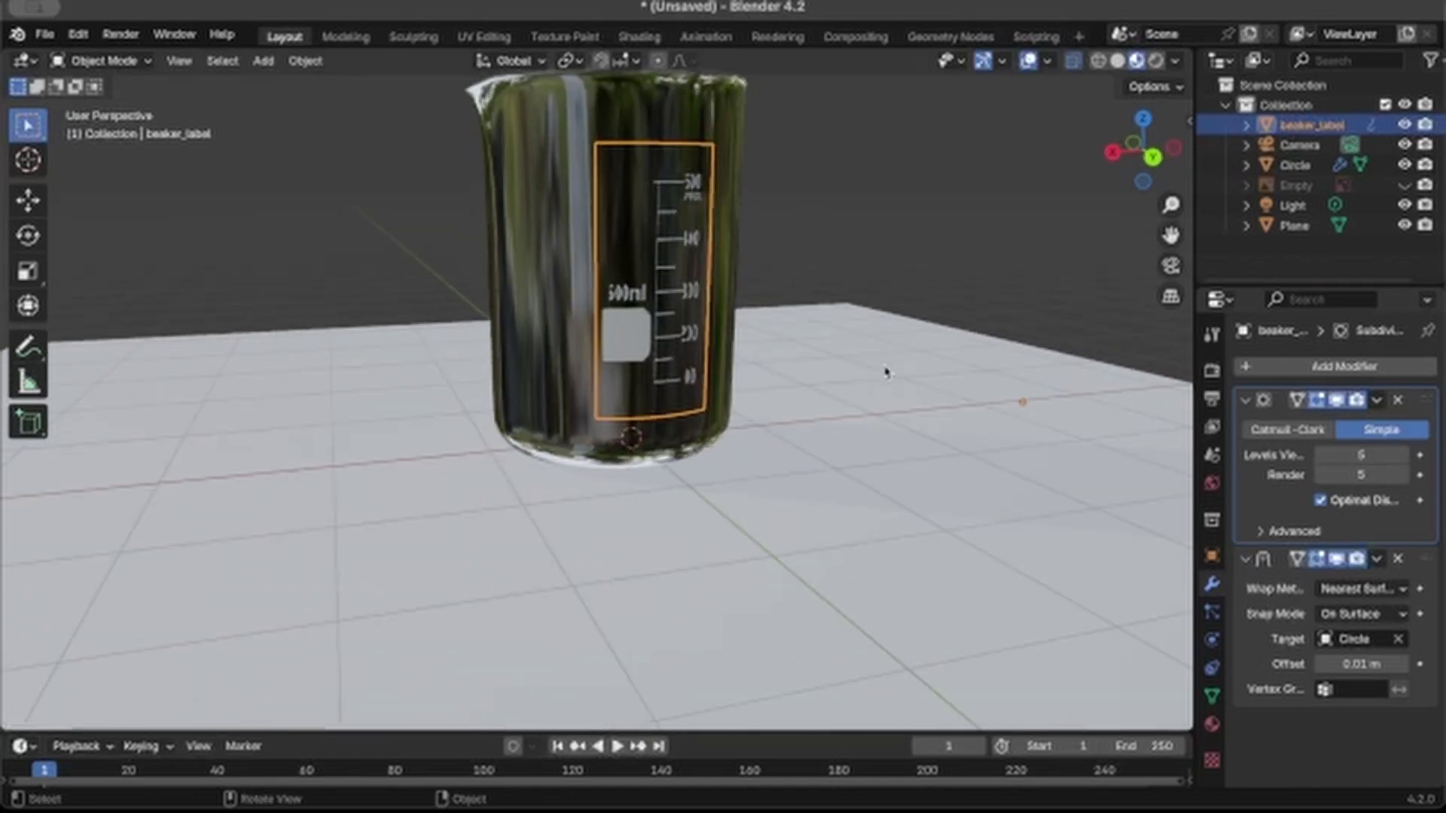
{"action": "scroll", "coordinate": [886, 372], "scroll_direction": "up", "scroll_amount": 2}
{"action": "scroll", "coordinate": [886, 371], "scroll_direction": "down", "scroll_amount": 3}
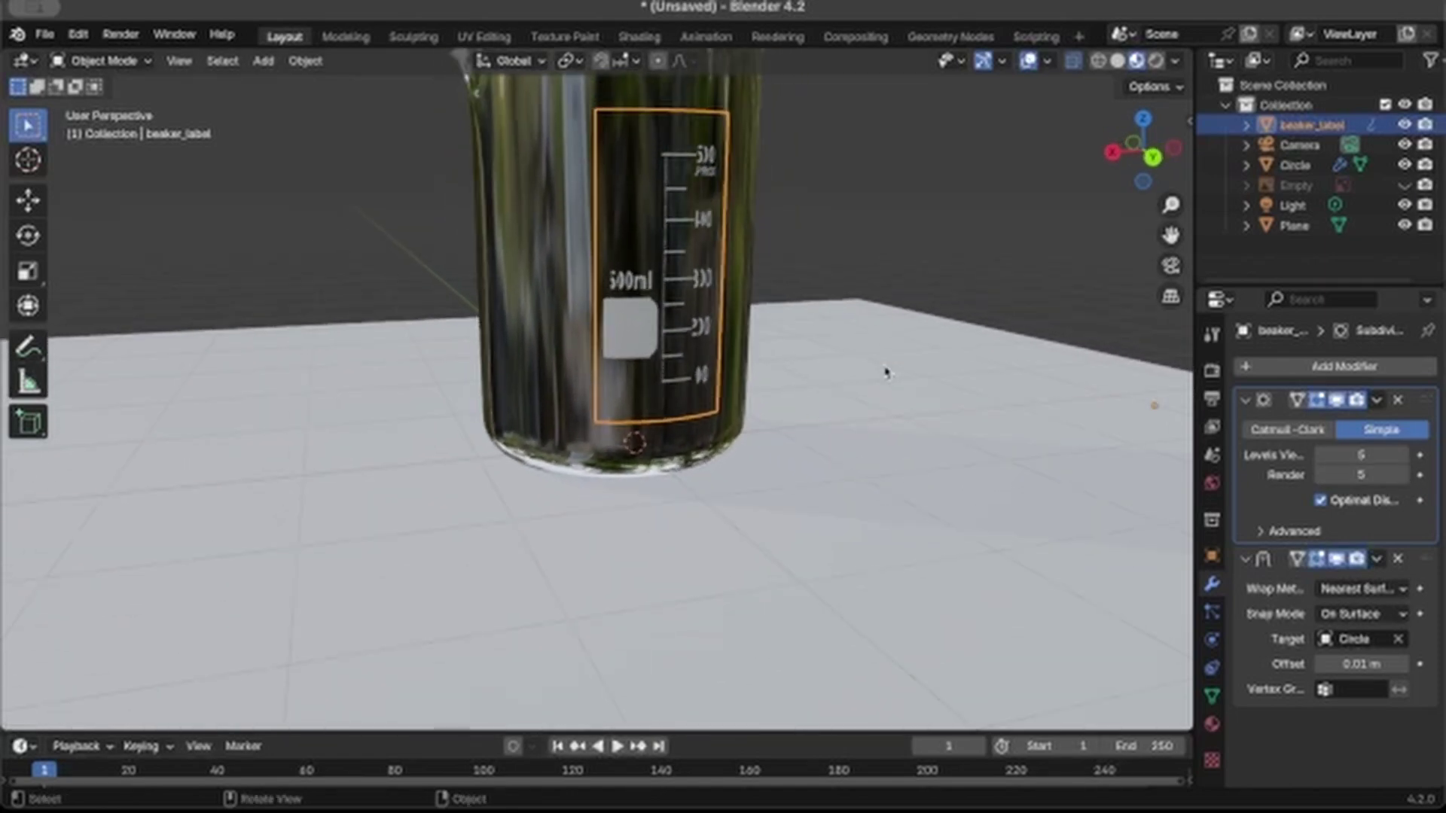
{"action": "key", "text": "s"}
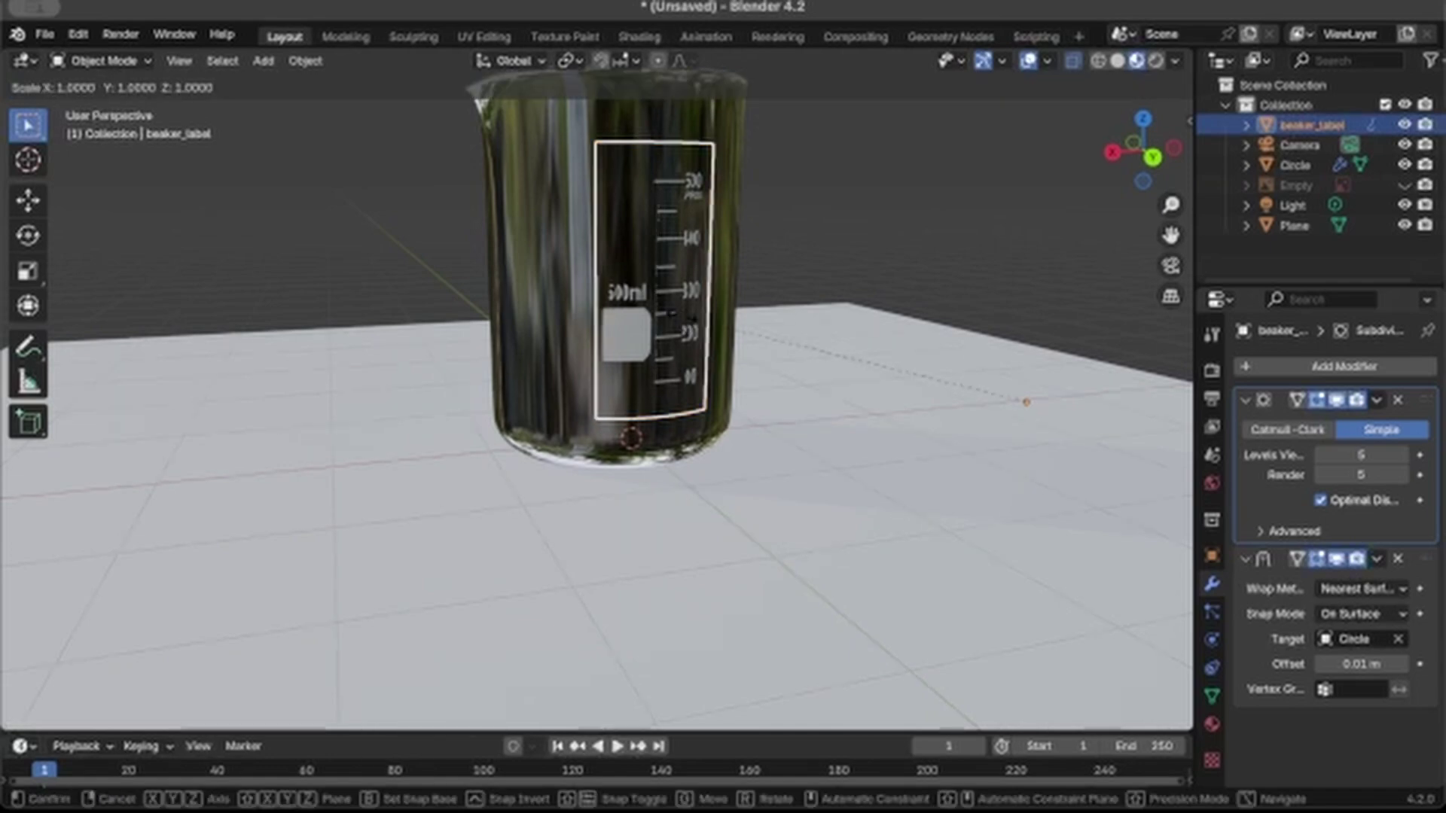
{"action": "key", "text": "x"}
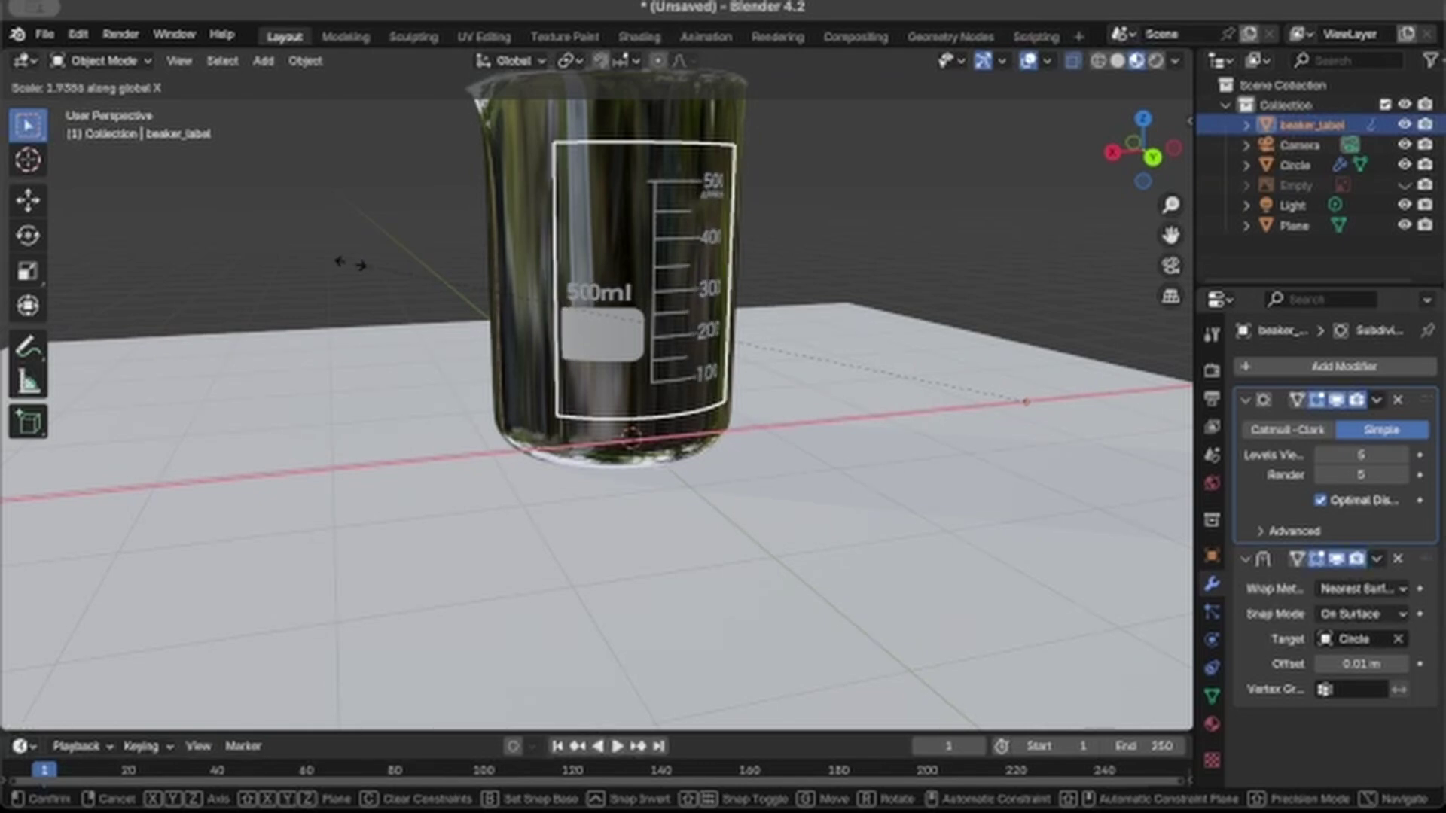
{"action": "left_click", "coordinate": [314, 260]}
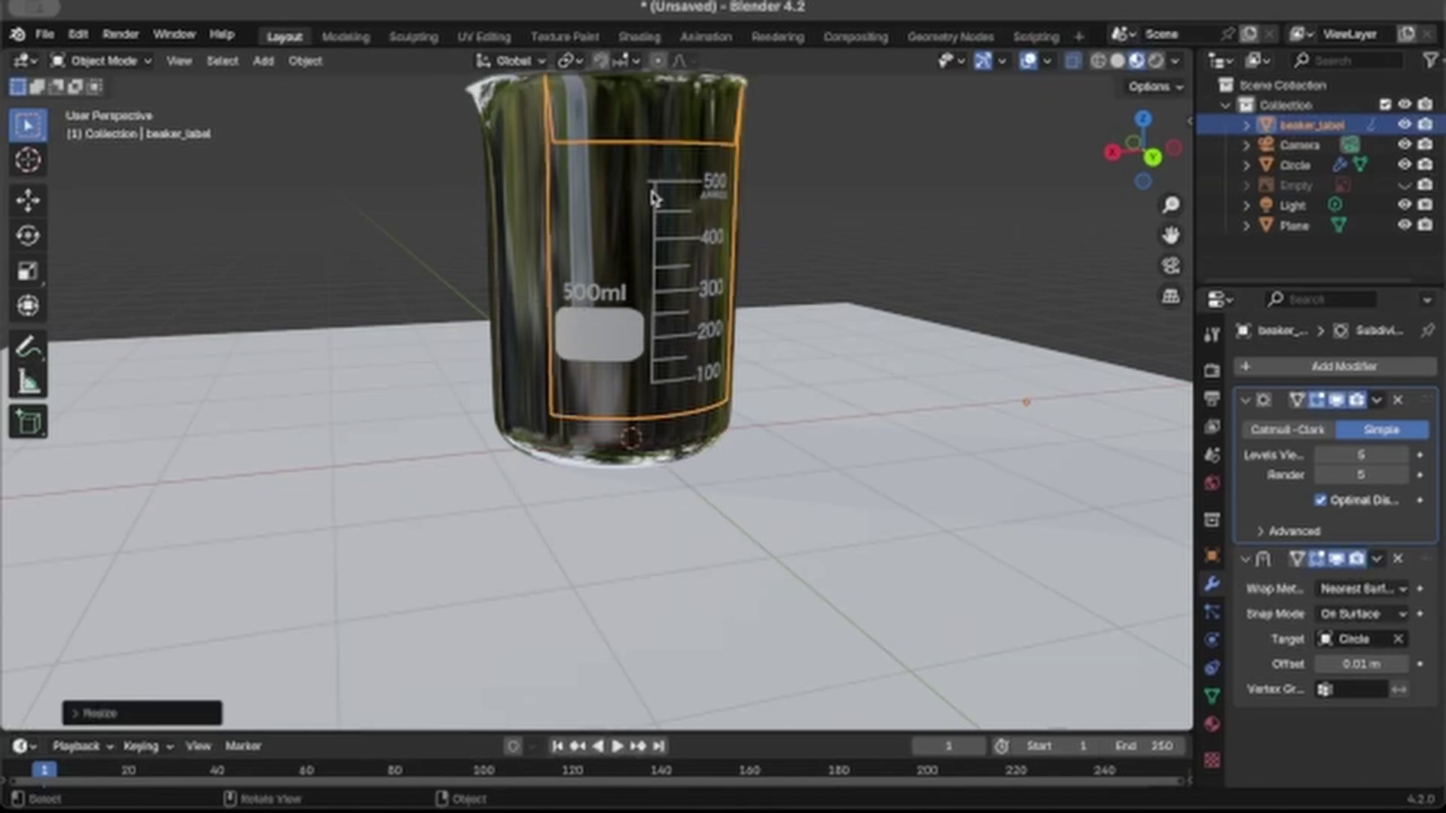
Step: Scale the label down uniformly by a factor of about 0.98 and again by about 0.88
{"action": "key", "text": "s"}
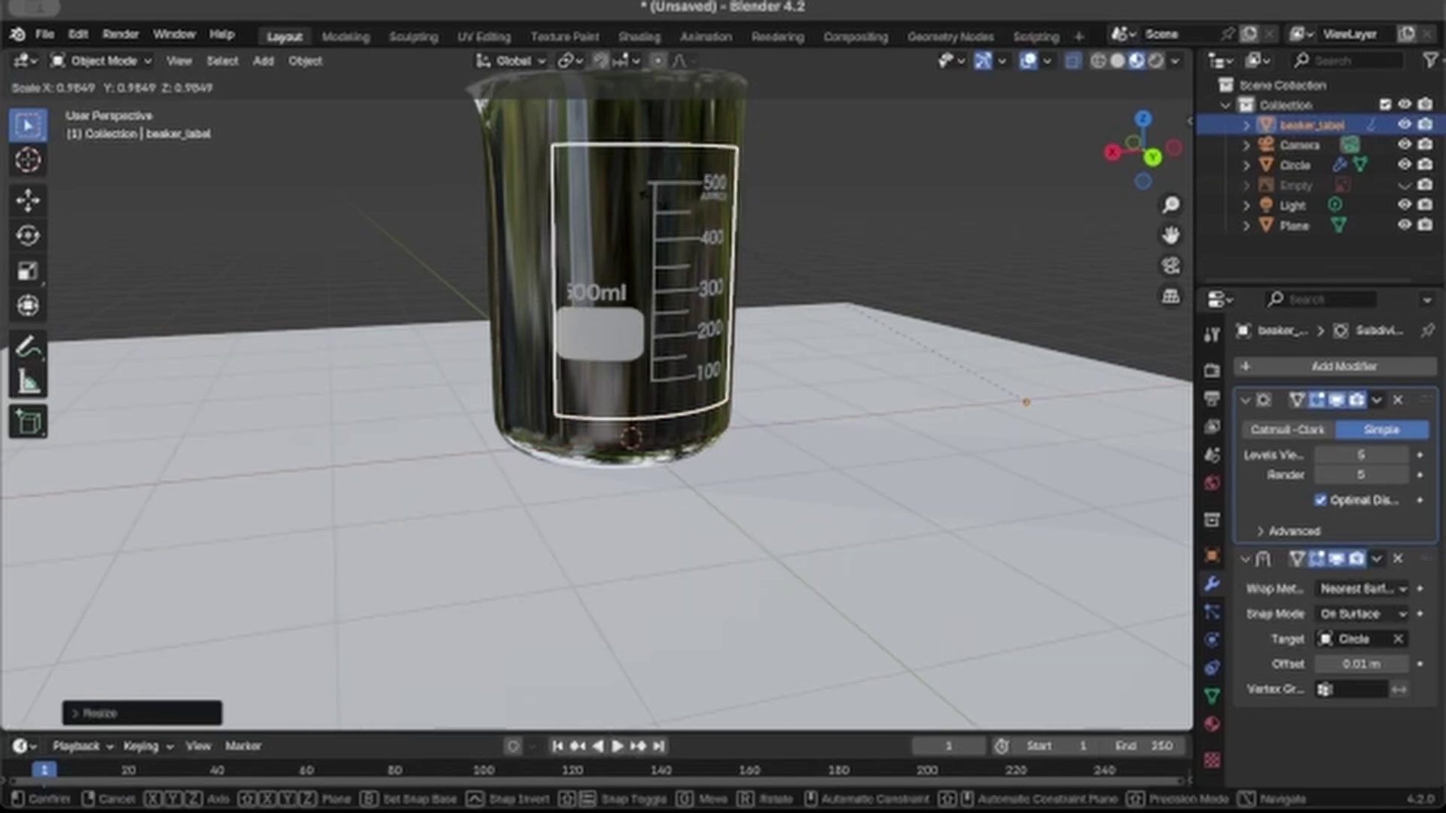
{"action": "left_click", "coordinate": [693, 252]}
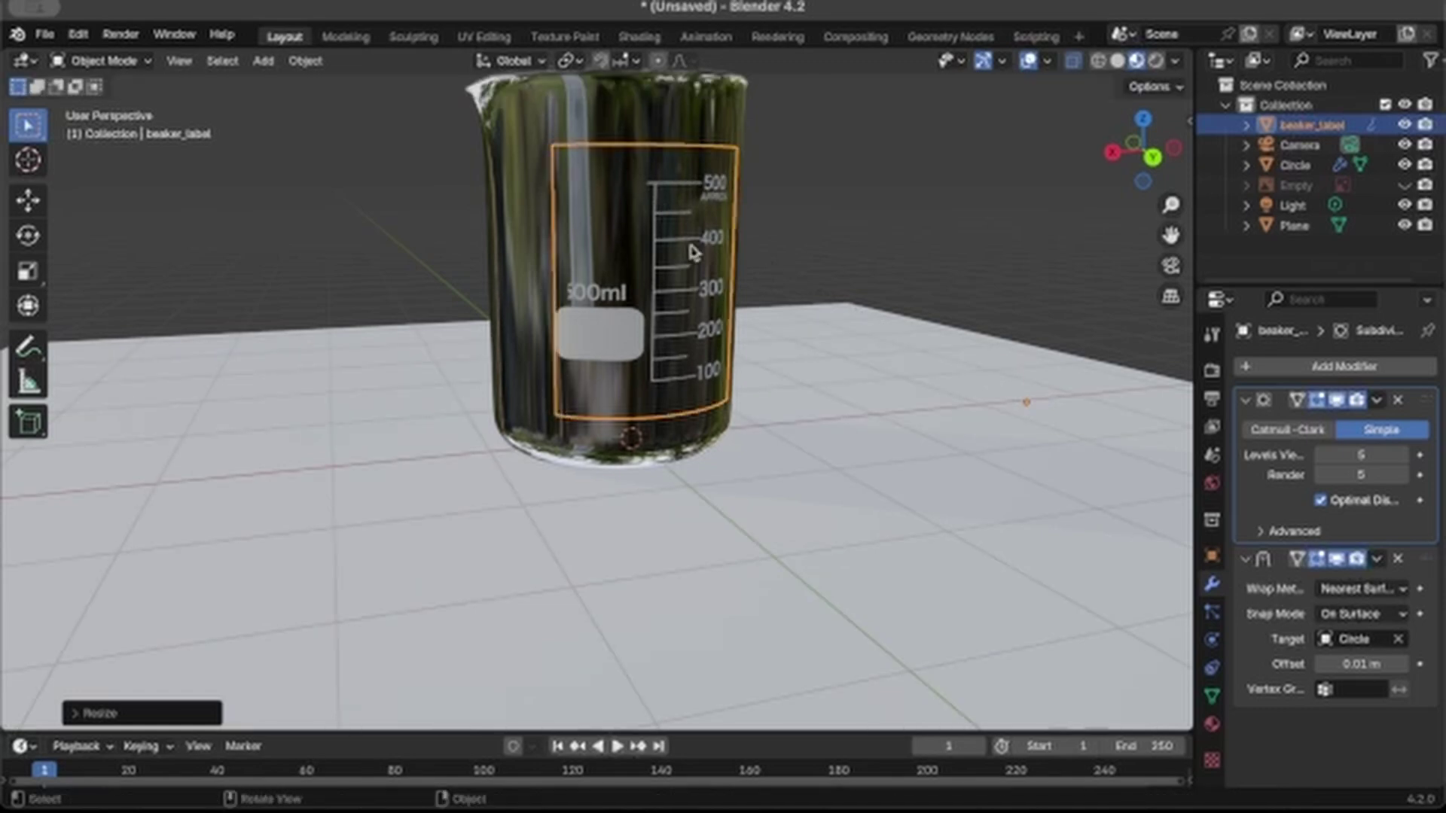
{"action": "key", "text": "x"}
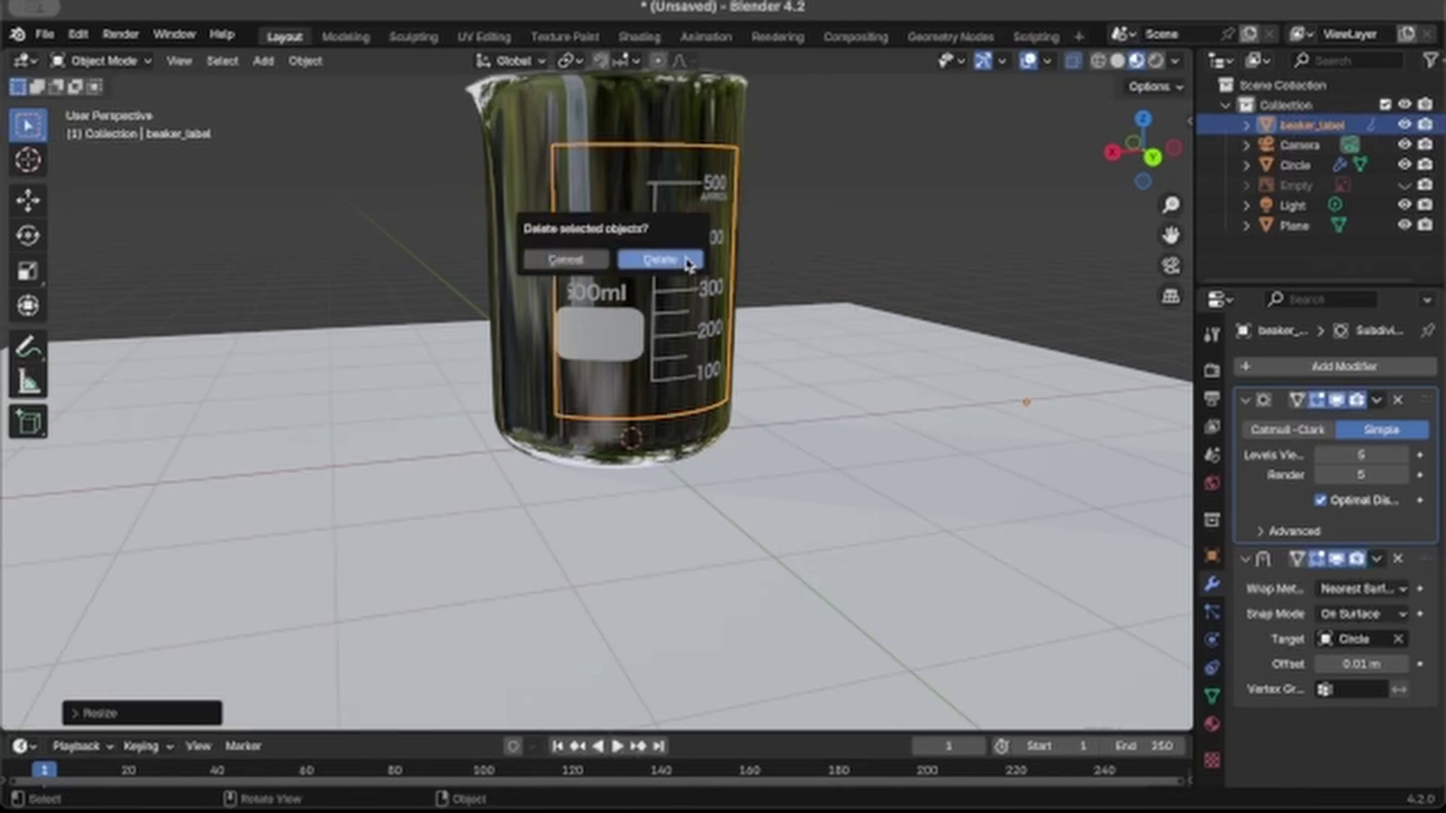
{"action": "left_click", "coordinate": [580, 260]}
{"action": "key", "text": "s"}
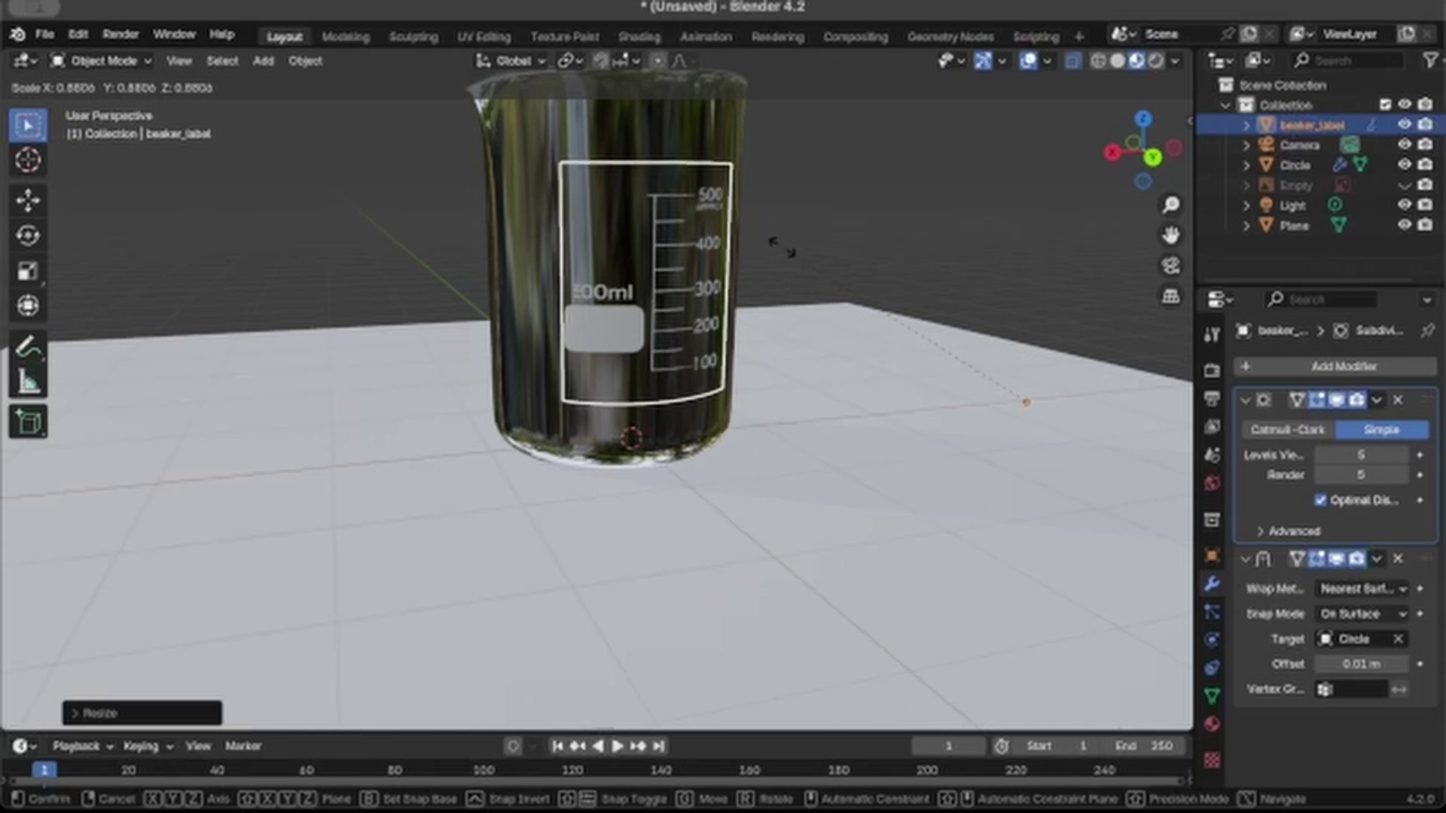
{"action": "left_click", "coordinate": [780, 248]}
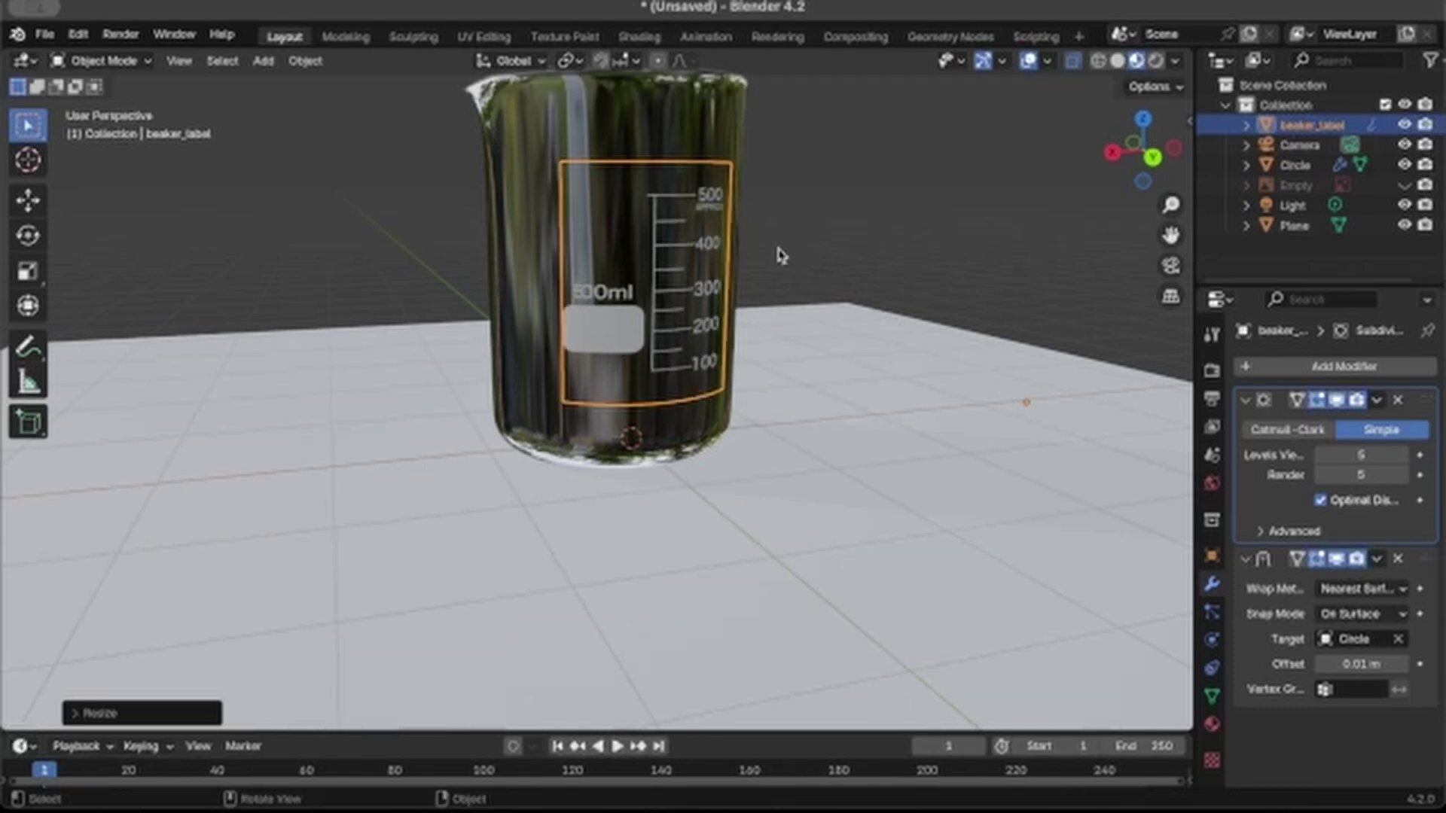
Step: Move the ground plane slightly down along the global Z axis beneath the beaker
{"action": "scroll", "coordinate": [776, 255], "scroll_direction": "up", "scroll_amount": 5}
{"action": "scroll", "coordinate": [770, 256], "scroll_direction": "down", "scroll_amount": 5}
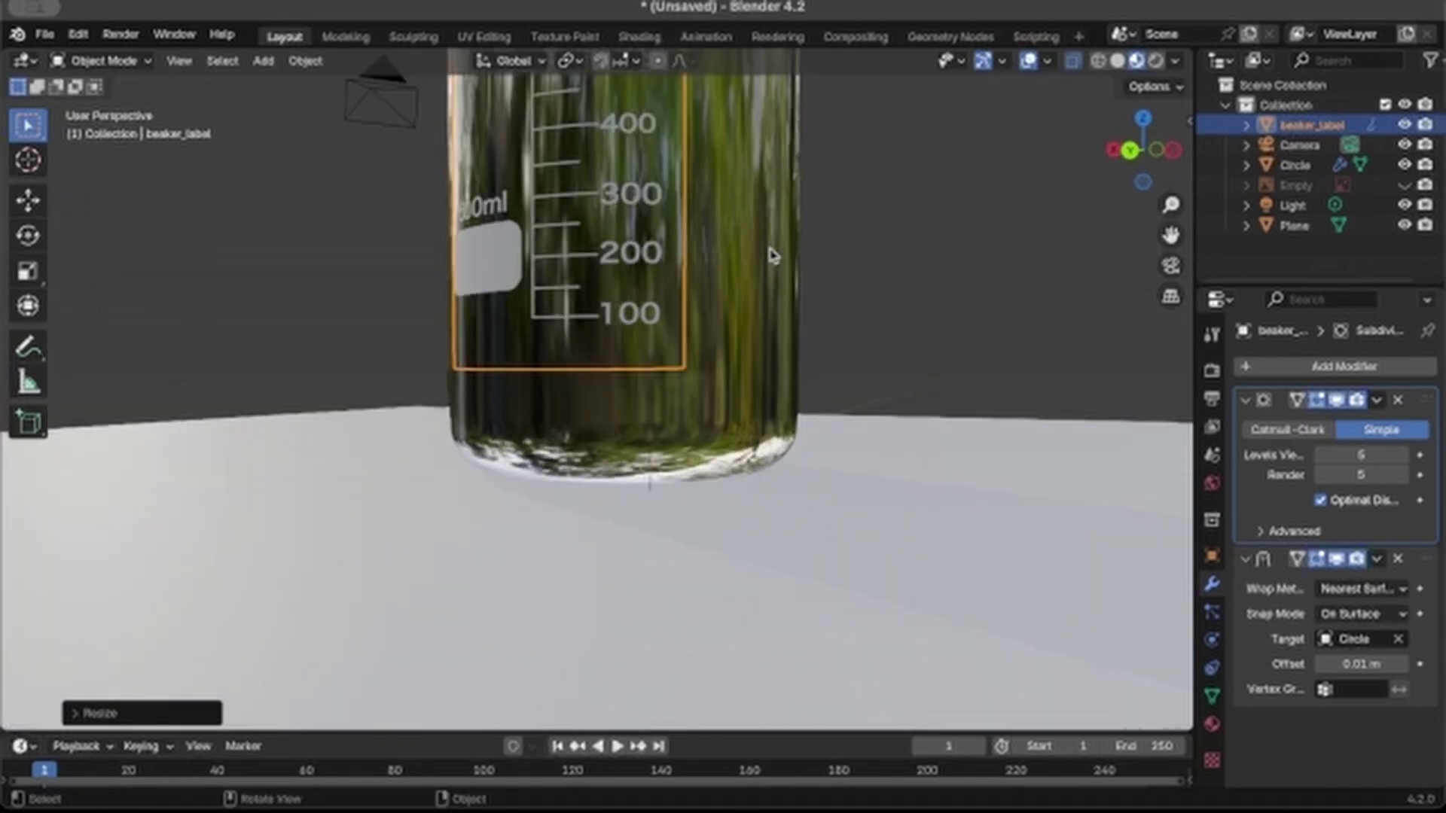
{"action": "scroll", "coordinate": [770, 256], "scroll_direction": "up", "scroll_amount": 5}
{"action": "middle_click_drag", "start_coordinate": [772, 255], "coordinate": [772, 254]}
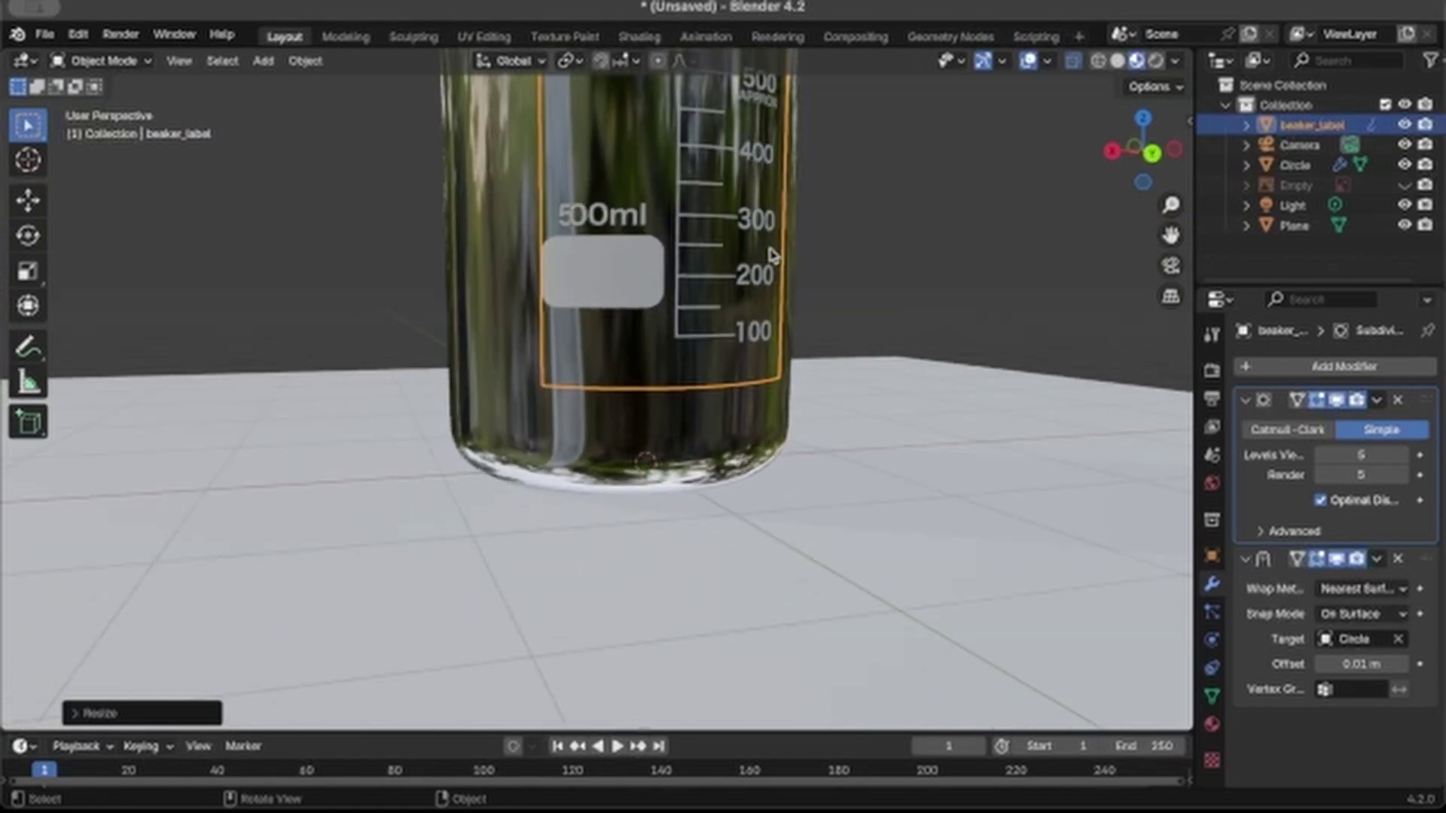
{"action": "left_click", "coordinate": [862, 506]}
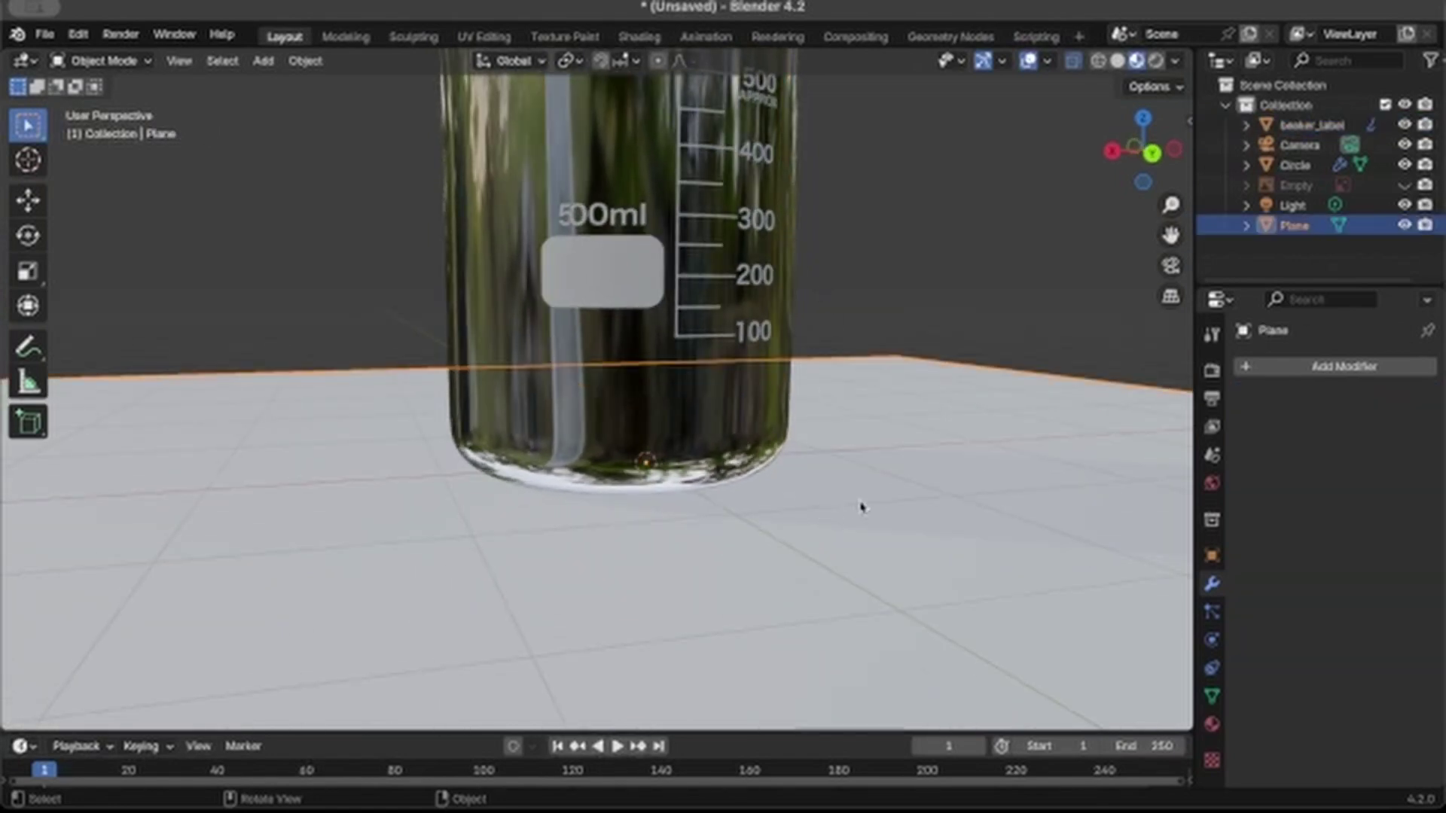
{"action": "key", "text": "g"}
{"action": "key", "text": "z"}
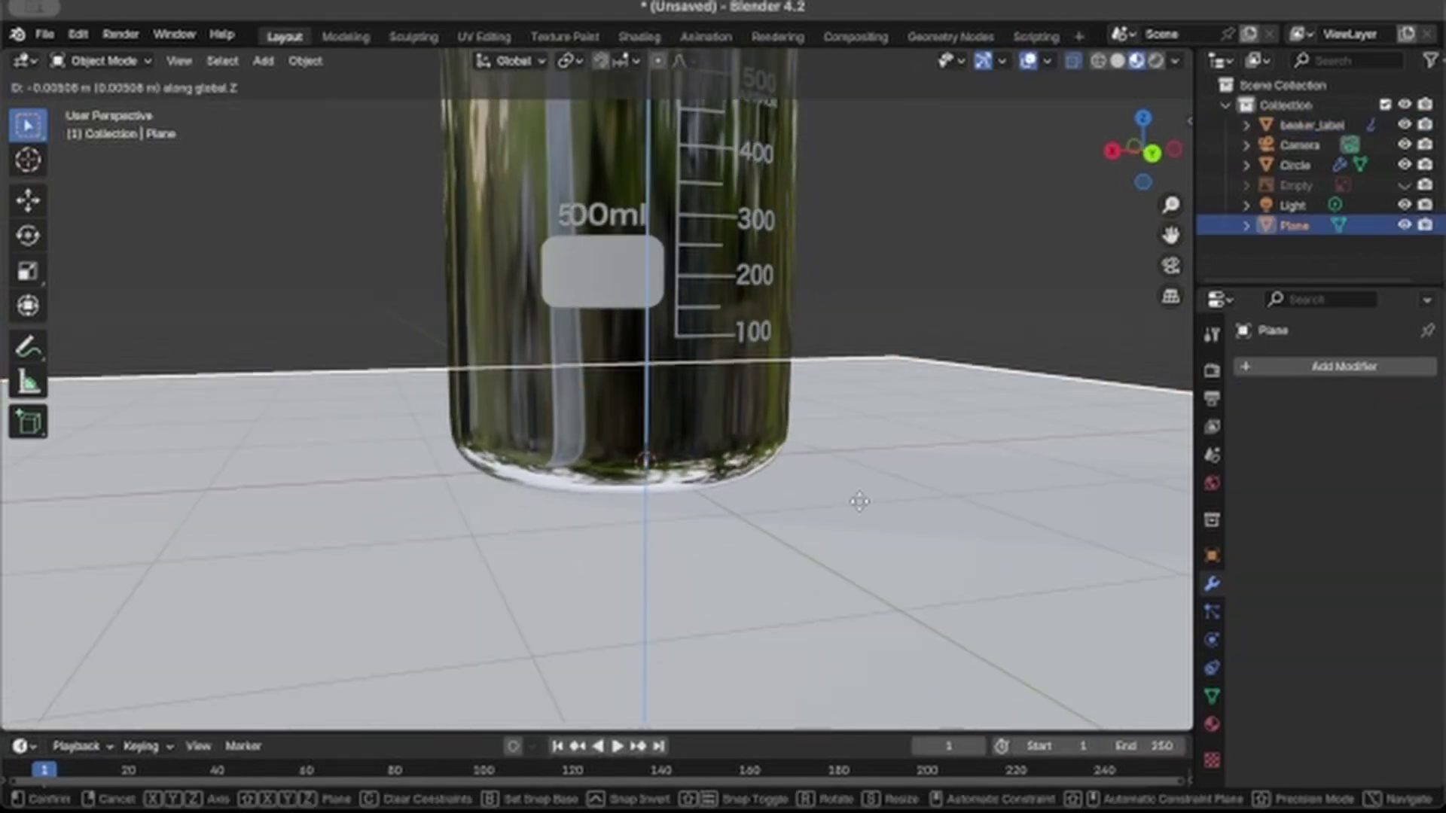
{"action": "left_click", "coordinate": [859, 502]}
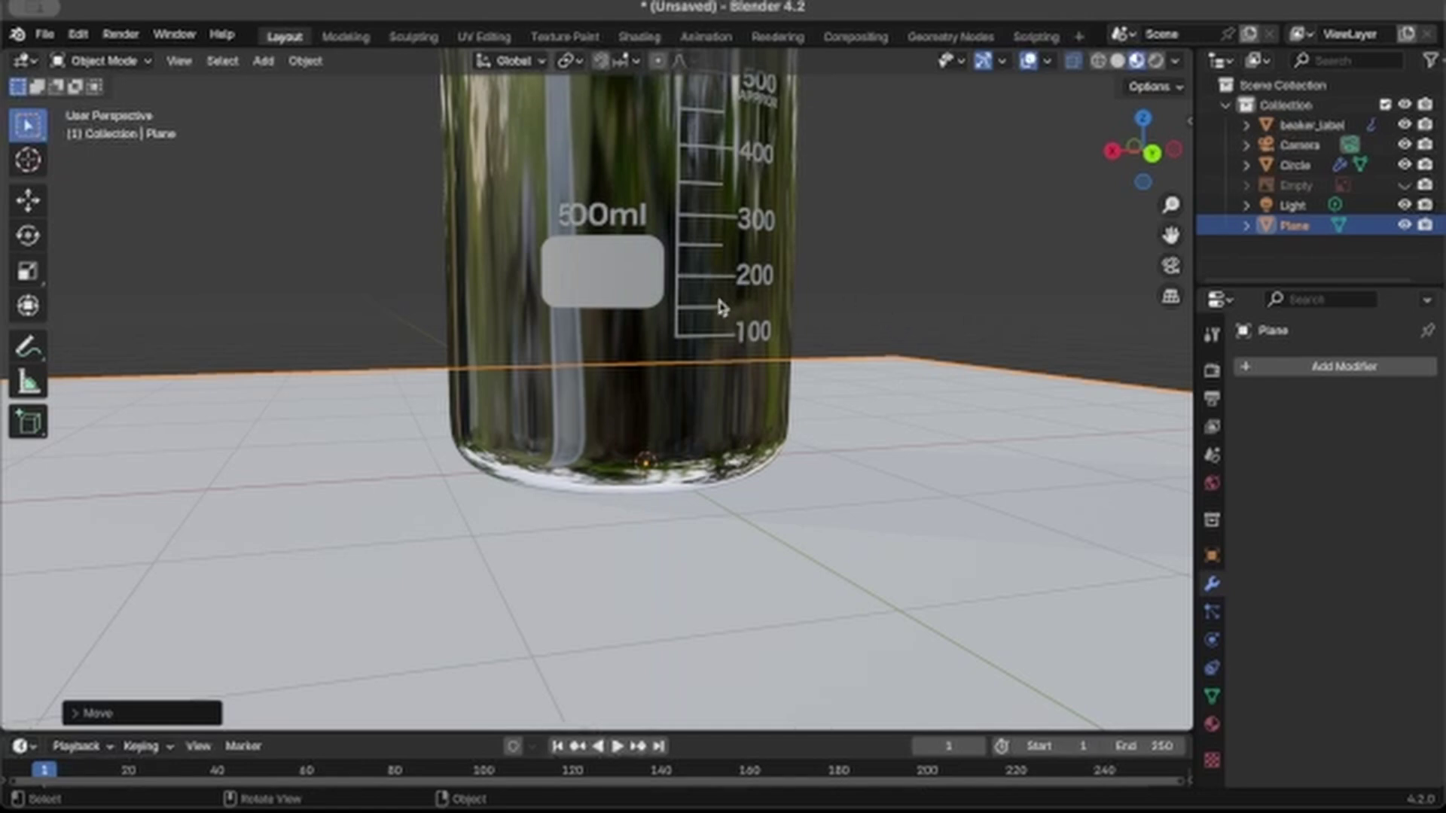
Step: Select the label and examine how it wraps around the glass from several angles in Rendered viewport shading
{"action": "scroll", "coordinate": [719, 305], "scroll_direction": "down", "scroll_amount": 4}
{"action": "left_click", "coordinate": [715, 270]}
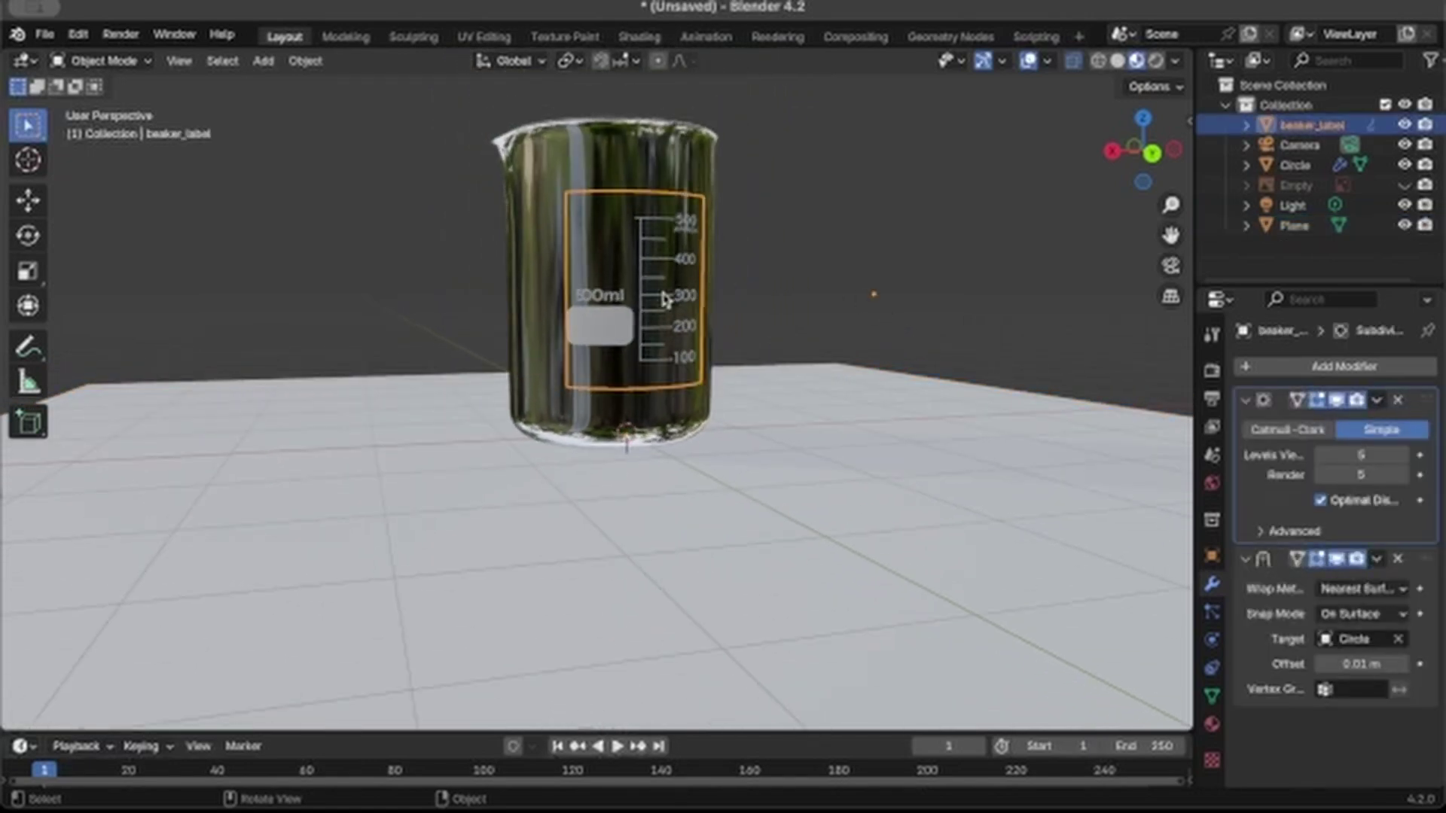
{"action": "scroll", "coordinate": [663, 299], "scroll_direction": "right", "scroll_amount": 5}
{"action": "scroll", "coordinate": [663, 300], "scroll_direction": "up", "scroll_amount": 2}
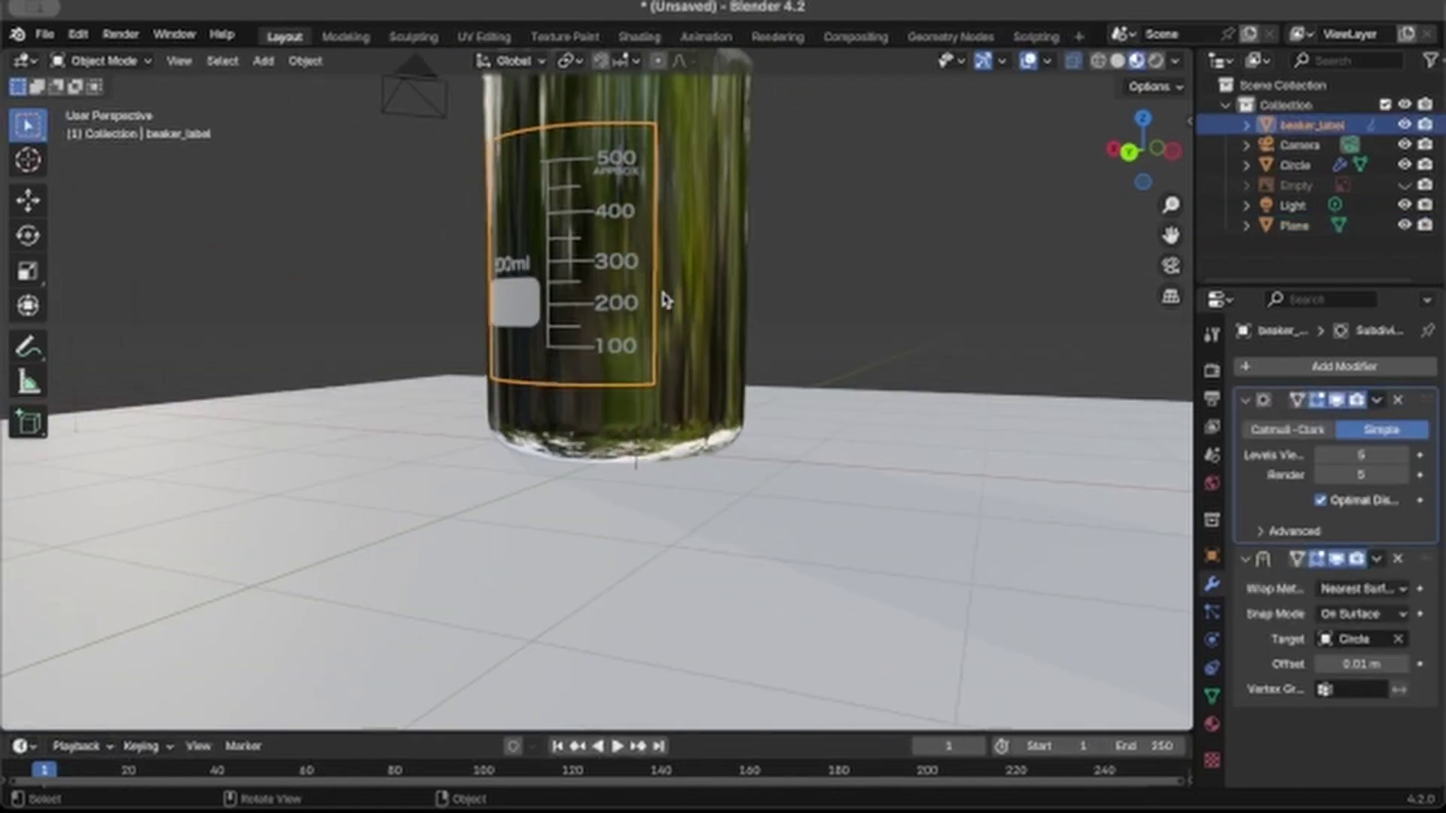
{"action": "scroll", "coordinate": [666, 301], "scroll_direction": "down", "scroll_amount": 3}
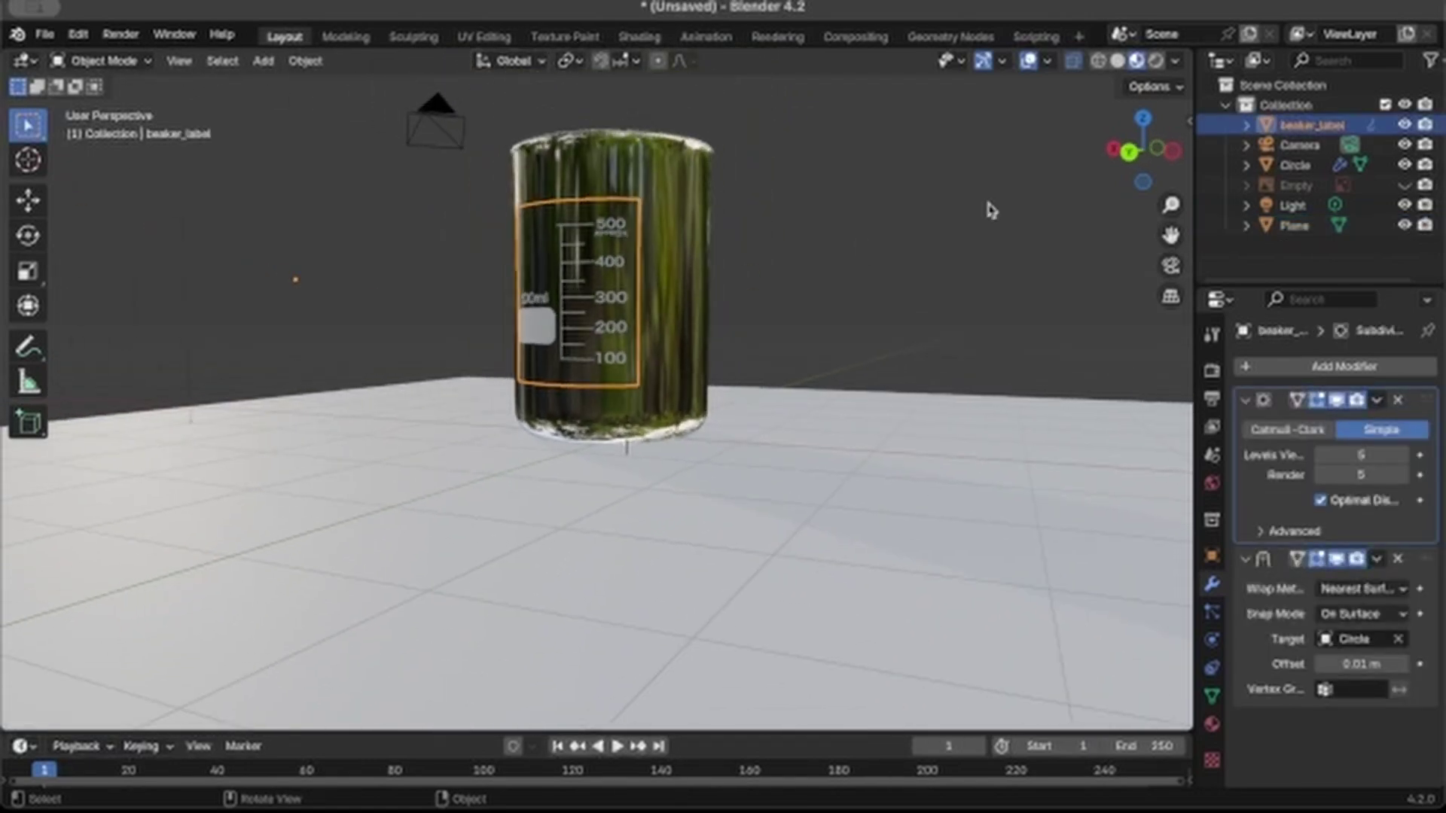
{"action": "left_click", "coordinate": [1160, 60]}
{"action": "scroll", "coordinate": [748, 452], "scroll_direction": "up", "scroll_amount": 1}
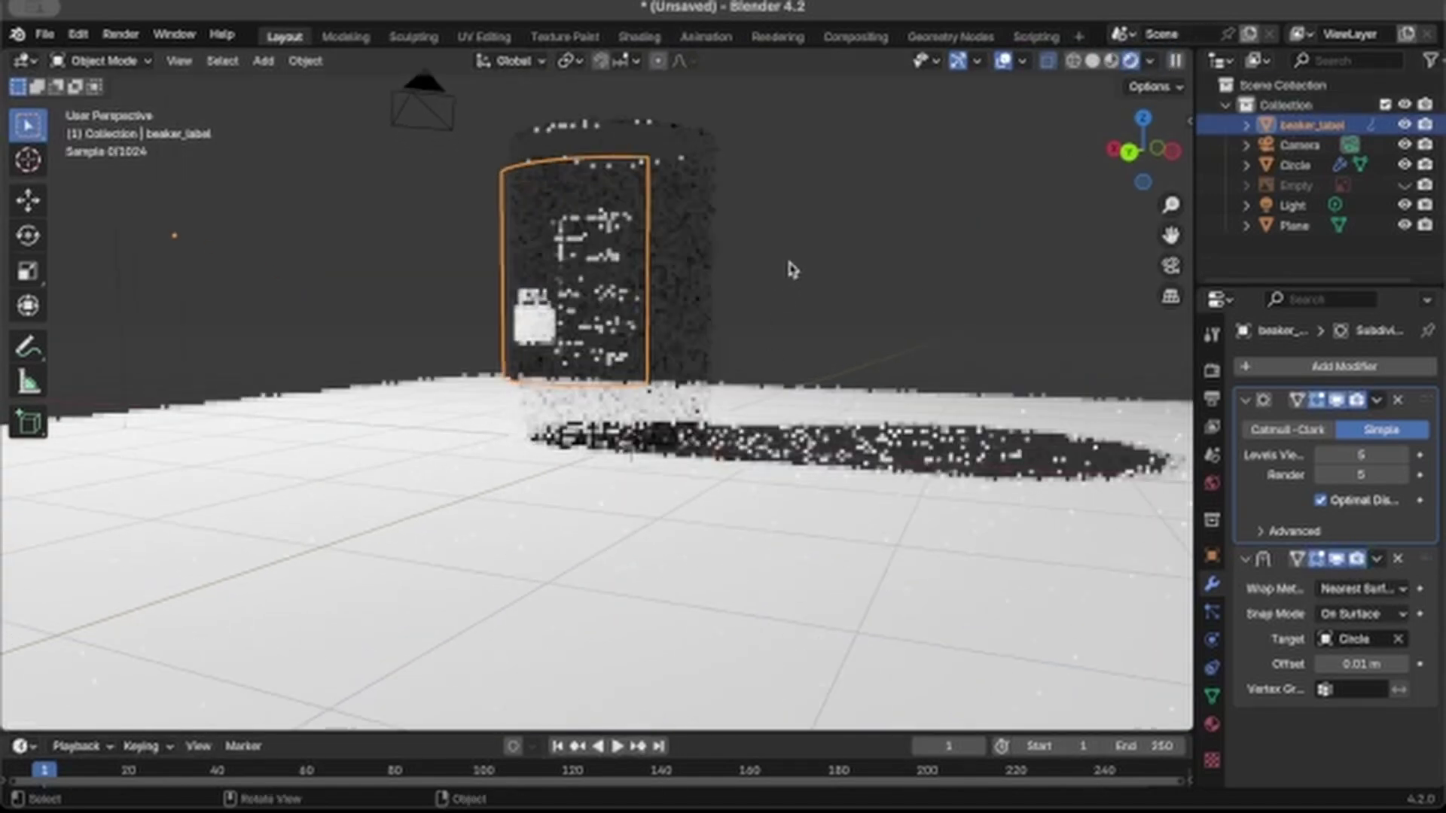
{"action": "scroll", "coordinate": [789, 269], "scroll_direction": "up", "scroll_amount": 1}
{"action": "scroll", "coordinate": [789, 270], "scroll_direction": "down", "scroll_amount": 2}
{"action": "left_click_drag", "start_coordinate": [1170, 235], "coordinate": [1197, 288]}
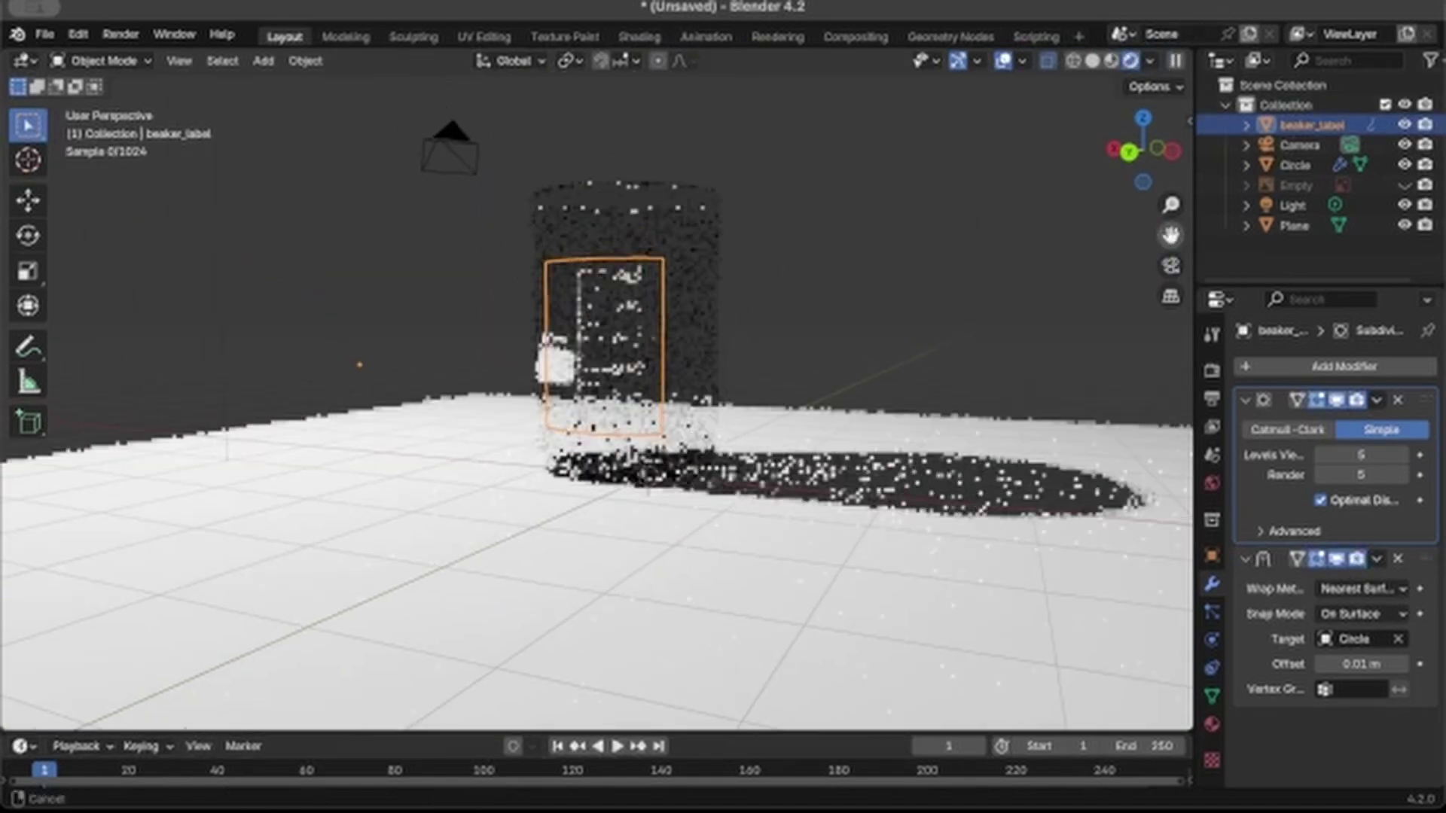
{"action": "scroll", "coordinate": [749, 407], "scroll_direction": "up", "scroll_amount": 4}
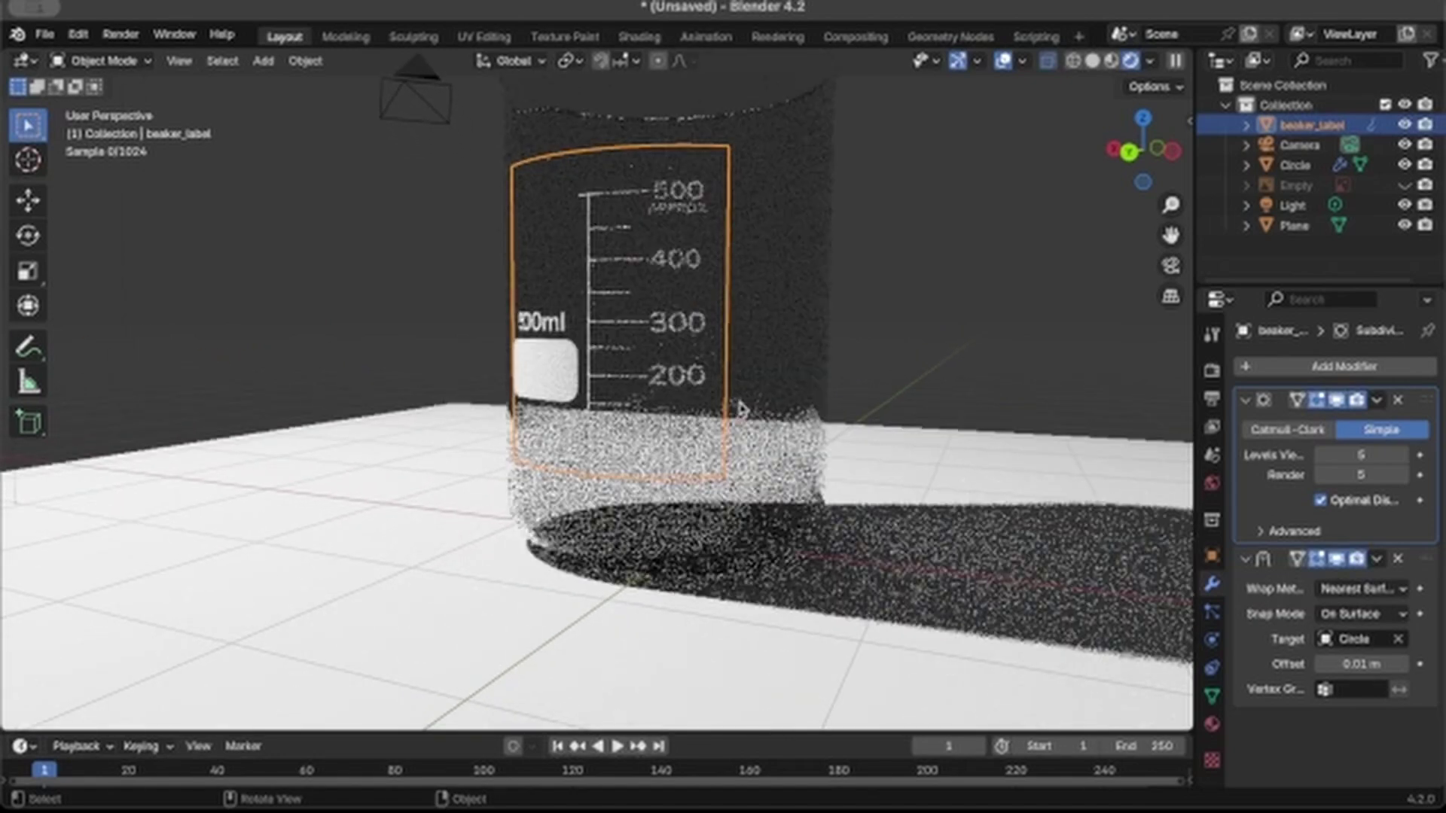
{"action": "scroll", "coordinate": [742, 409], "scroll_direction": "up", "scroll_amount": 1}
{"action": "scroll", "coordinate": [742, 409], "scroll_direction": "up", "scroll_amount": 1}
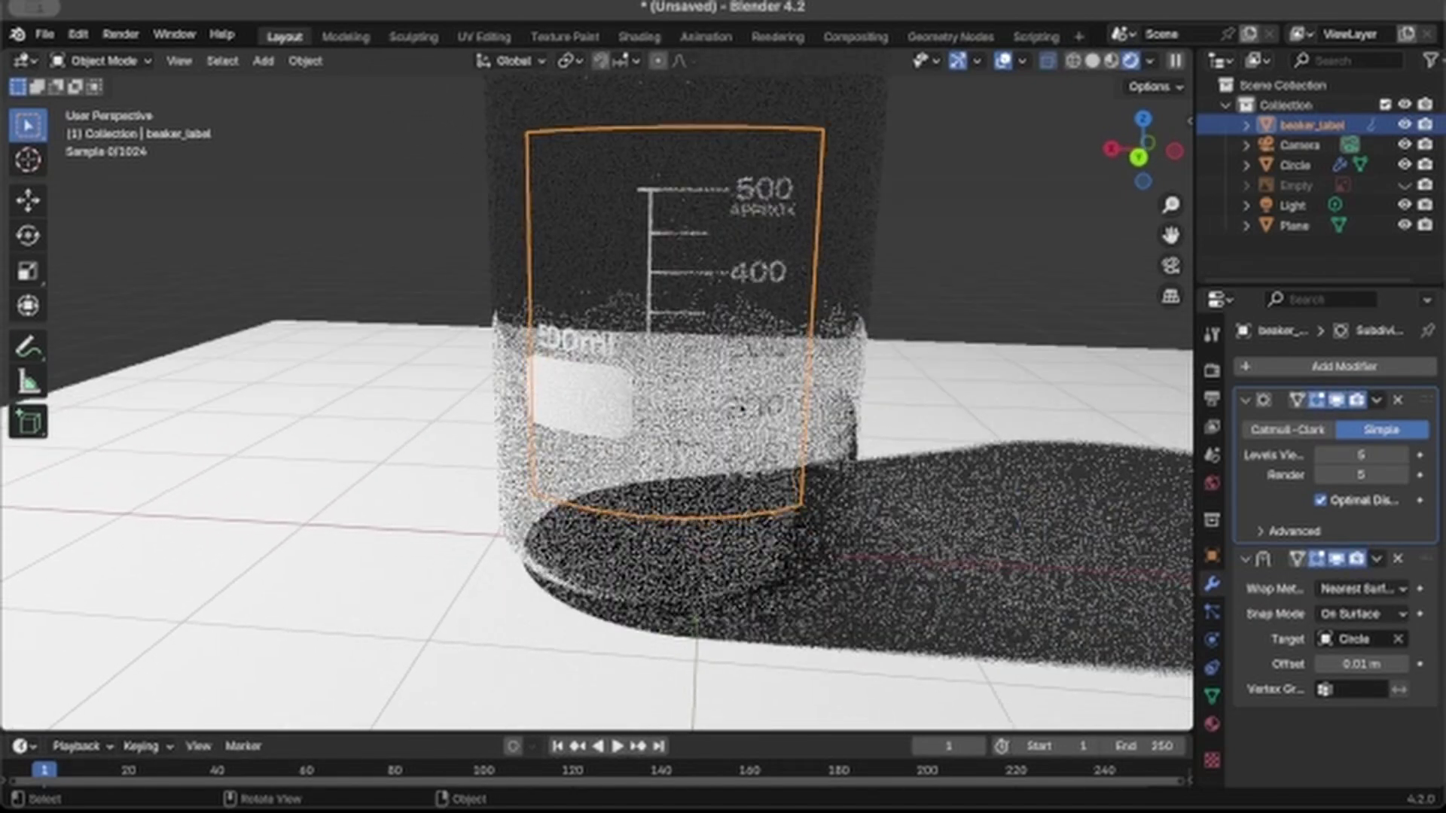
{"action": "scroll", "coordinate": [742, 409], "scroll_direction": "up", "scroll_amount": 1}
{"action": "scroll", "coordinate": [742, 409], "scroll_direction": "up", "scroll_amount": 1}
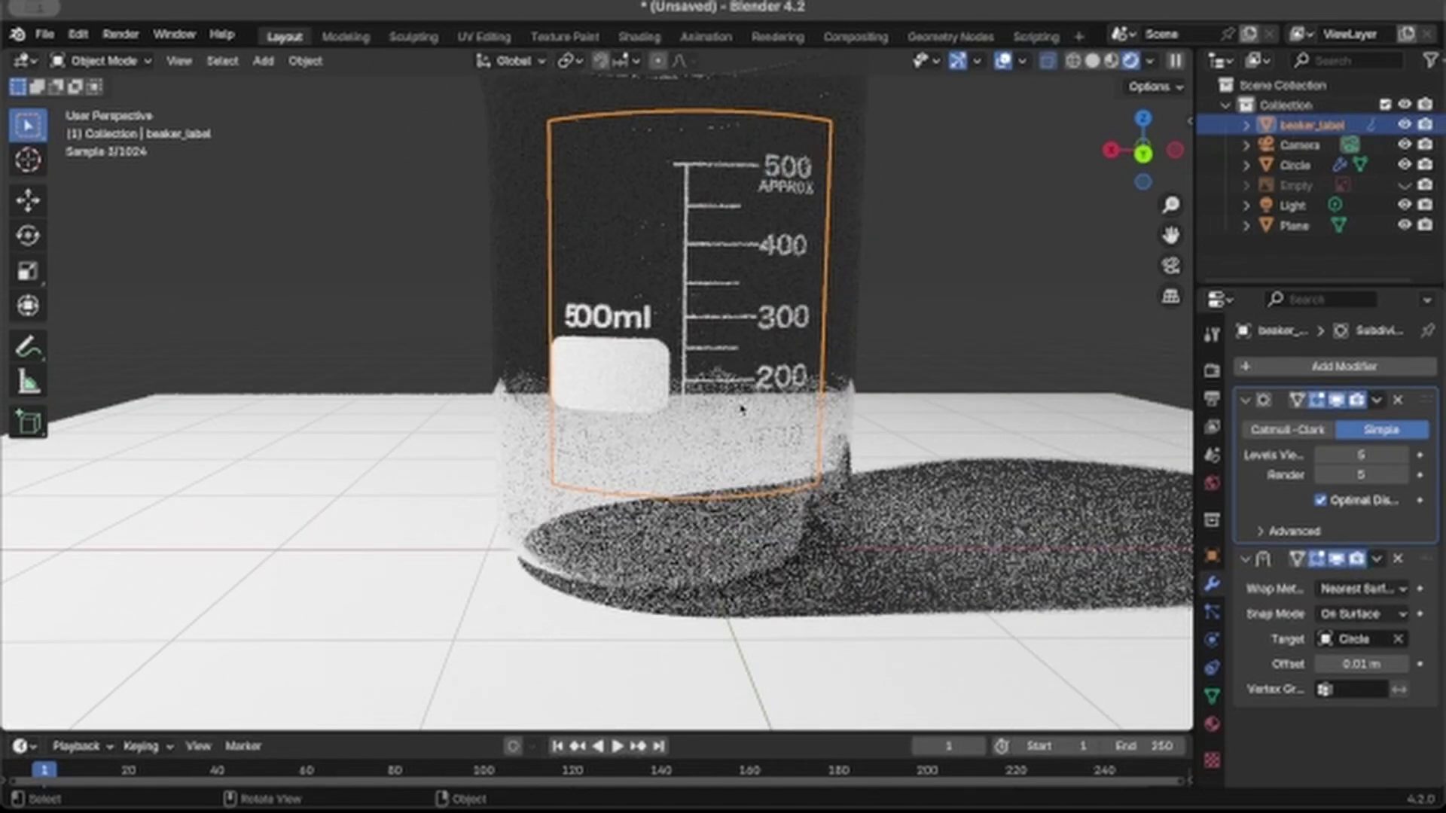
Step: Return the viewport to Material Preview shading and widen the label slightly along the global X axis
{"action": "left_click", "coordinate": [1111, 61]}
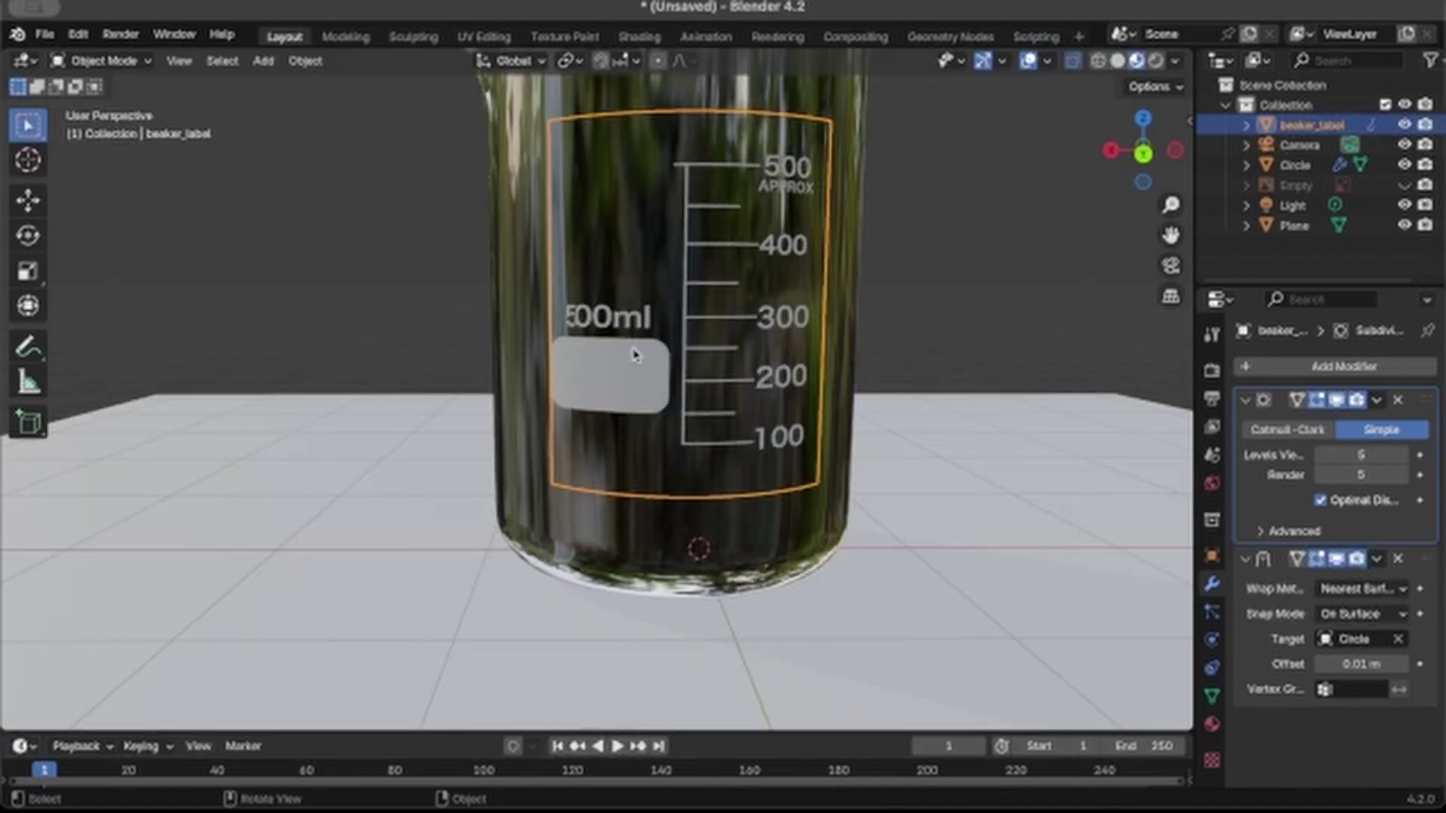
{"action": "scroll", "coordinate": [570, 315], "scroll_direction": "up", "scroll_amount": 5}
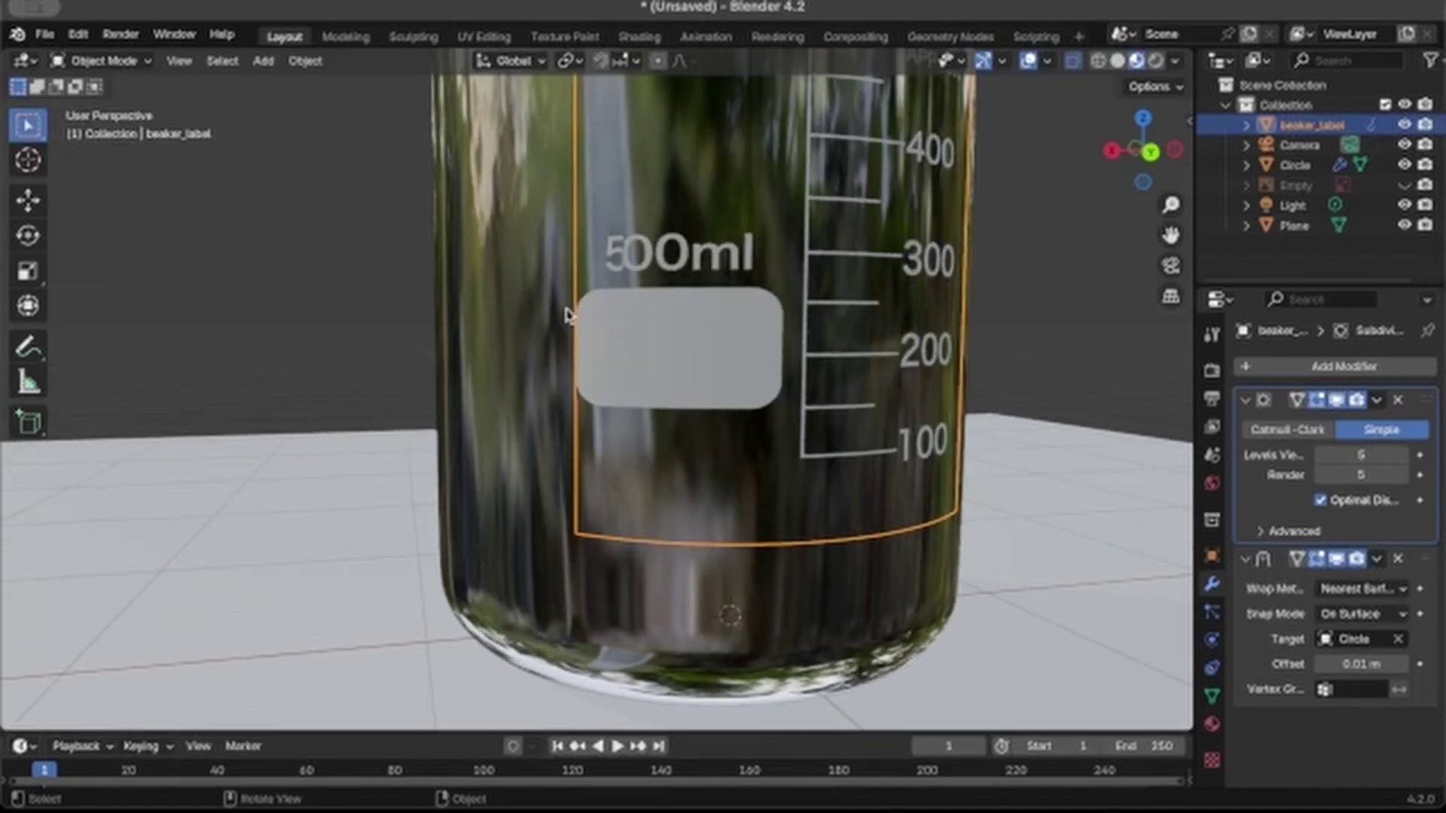
{"action": "scroll", "coordinate": [570, 314], "scroll_direction": "up", "scroll_amount": 1}
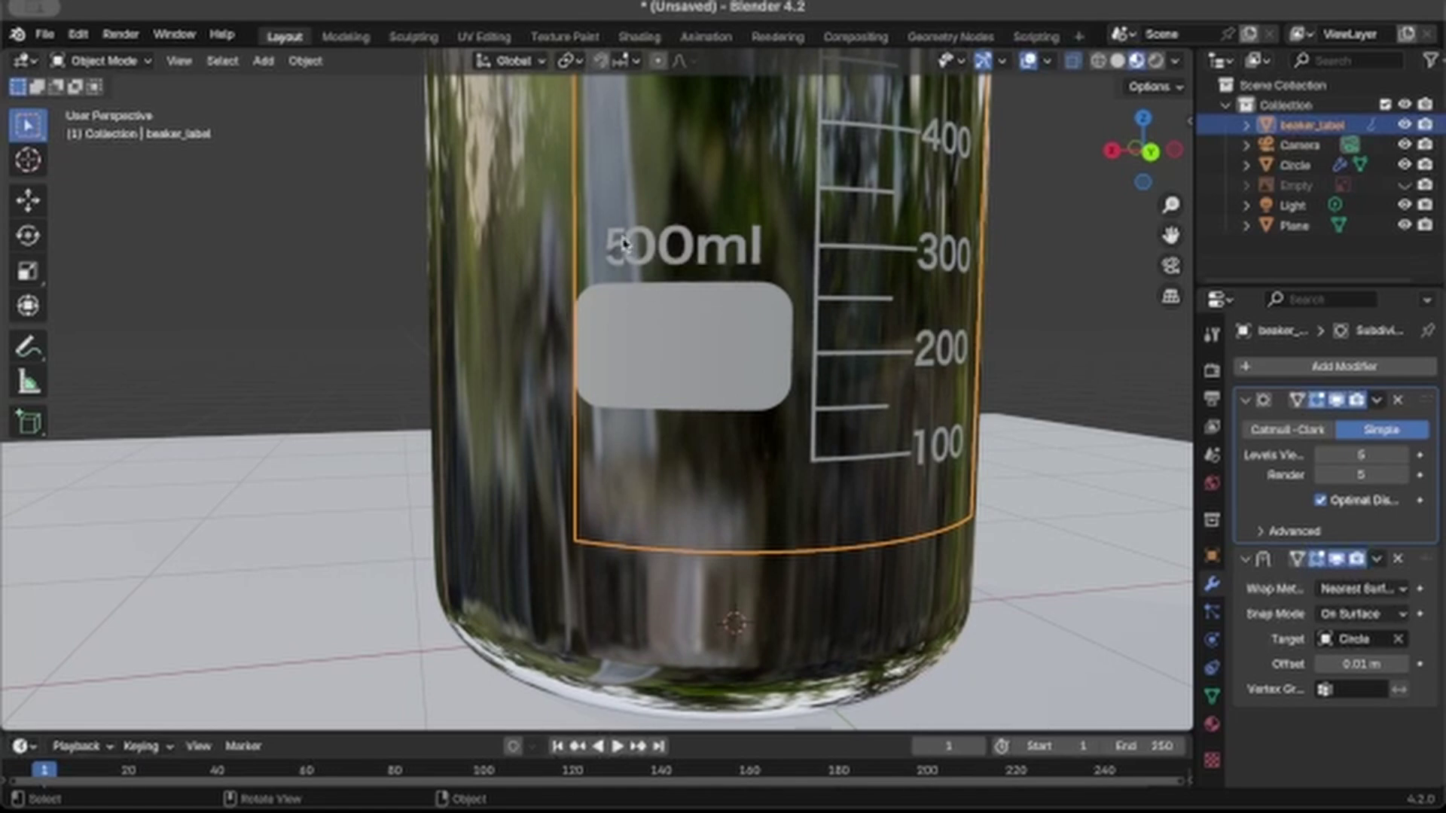
{"action": "scroll", "coordinate": [662, 250], "scroll_direction": "down", "scroll_amount": 6}
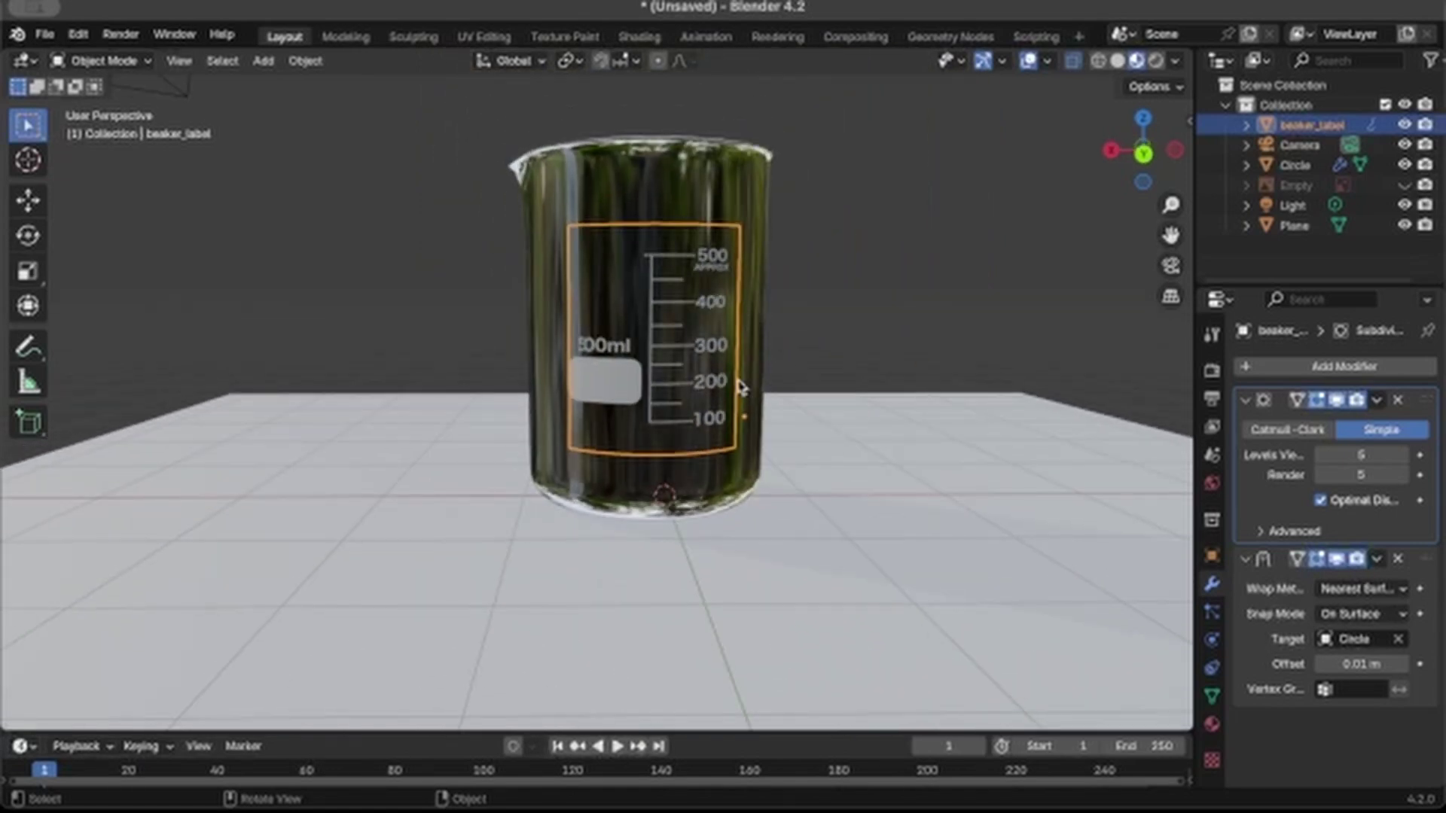
{"action": "key", "text": "s"}
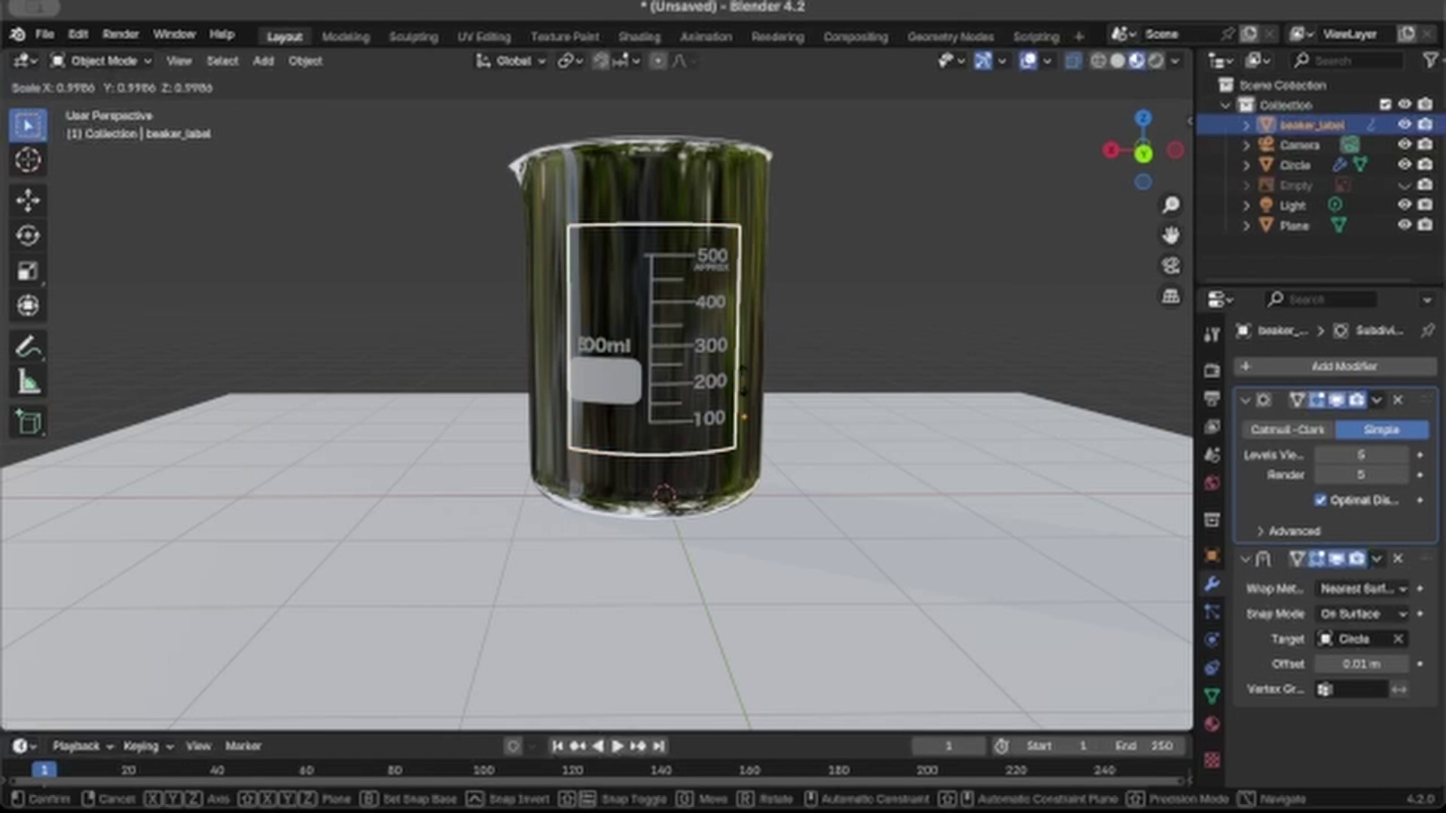
{"action": "key", "text": "x"}
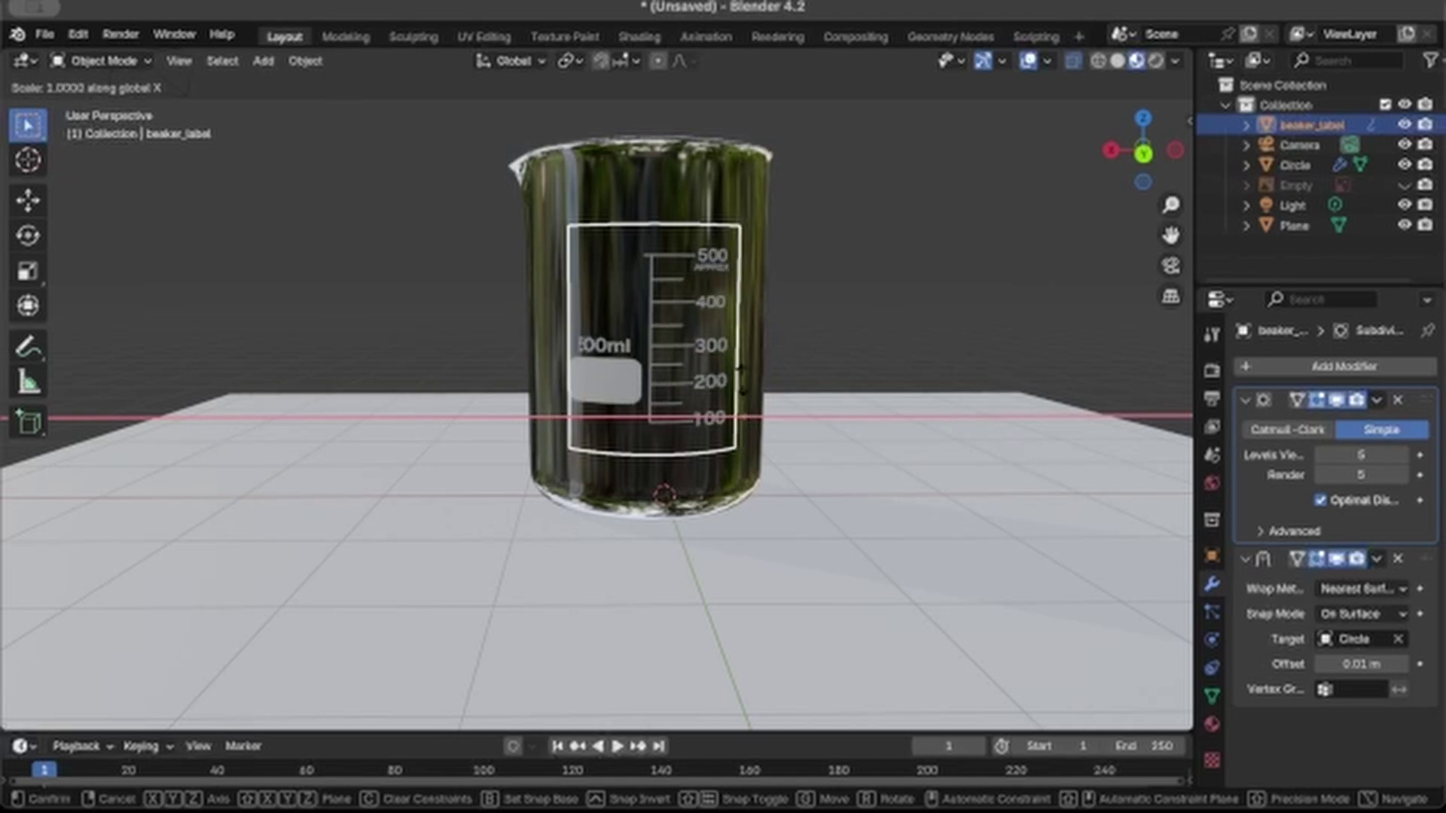
{"action": "left_click", "coordinate": [745, 386]}
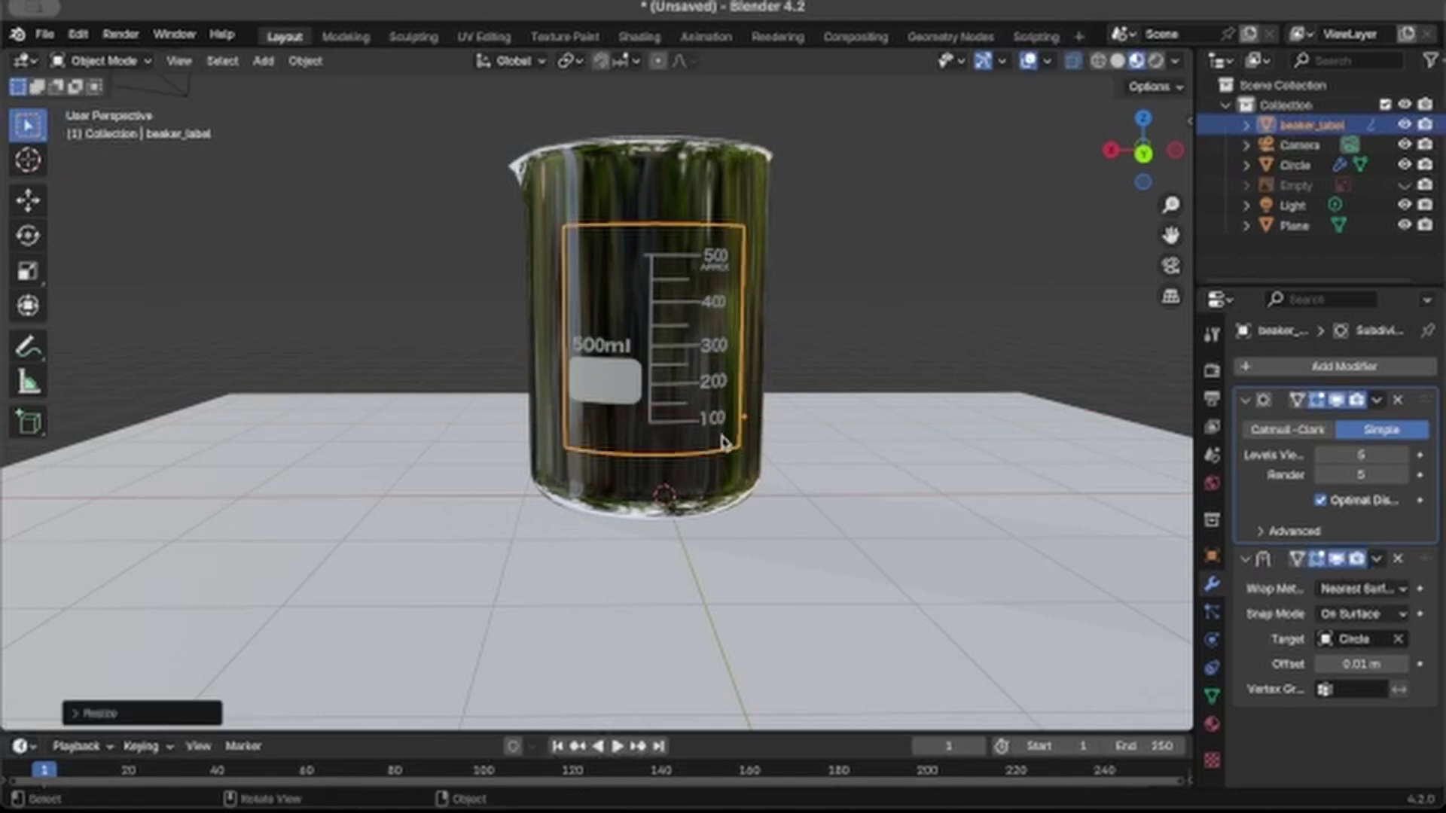
Step: Scale the label up uniformly by a factor of about 1.03 and move it slightly down along the global Z axis
{"action": "key", "text": "s"}
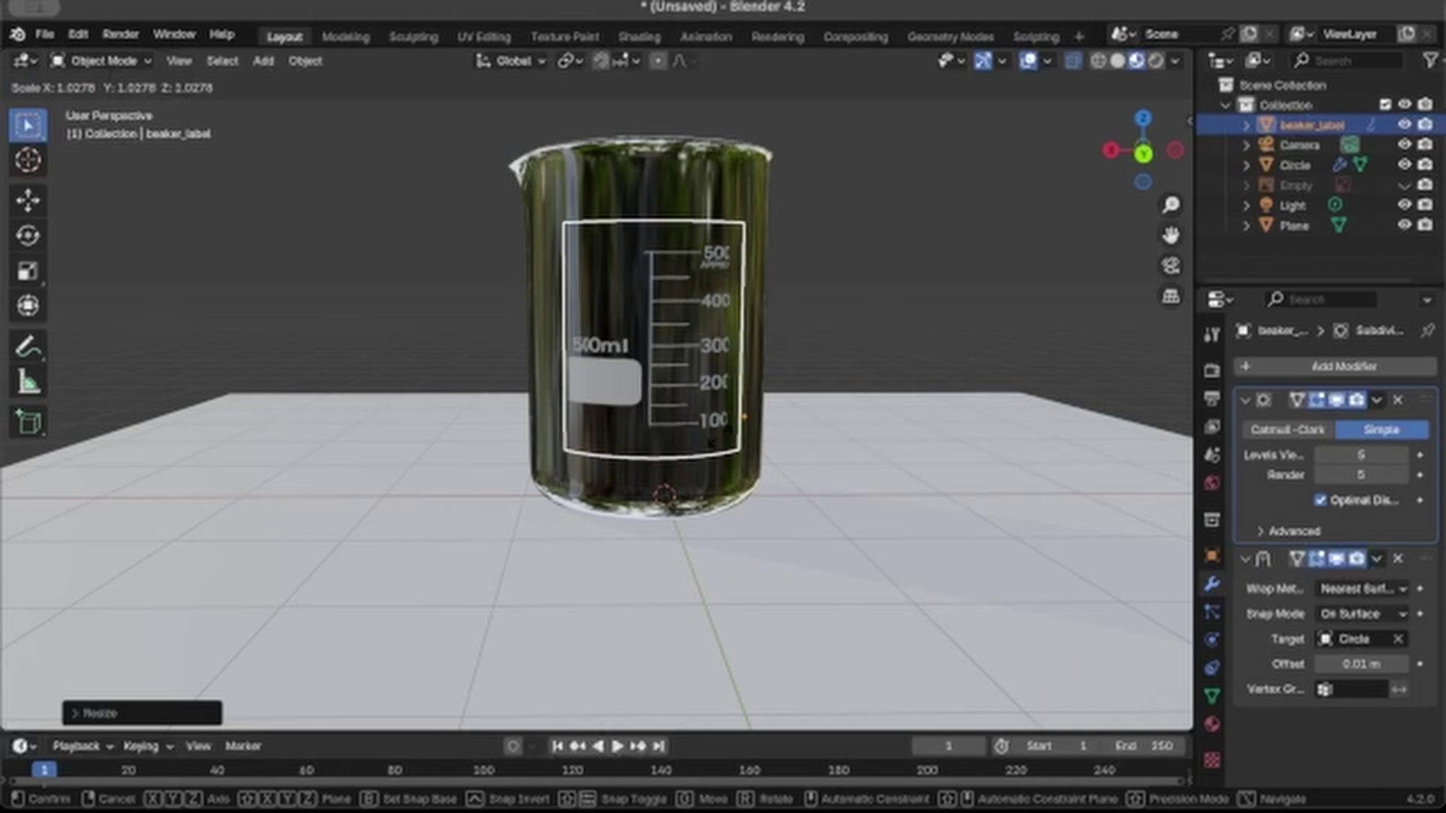
{"action": "left_click", "coordinate": [713, 442]}
{"action": "key", "text": "g"}
{"action": "key", "text": "z"}
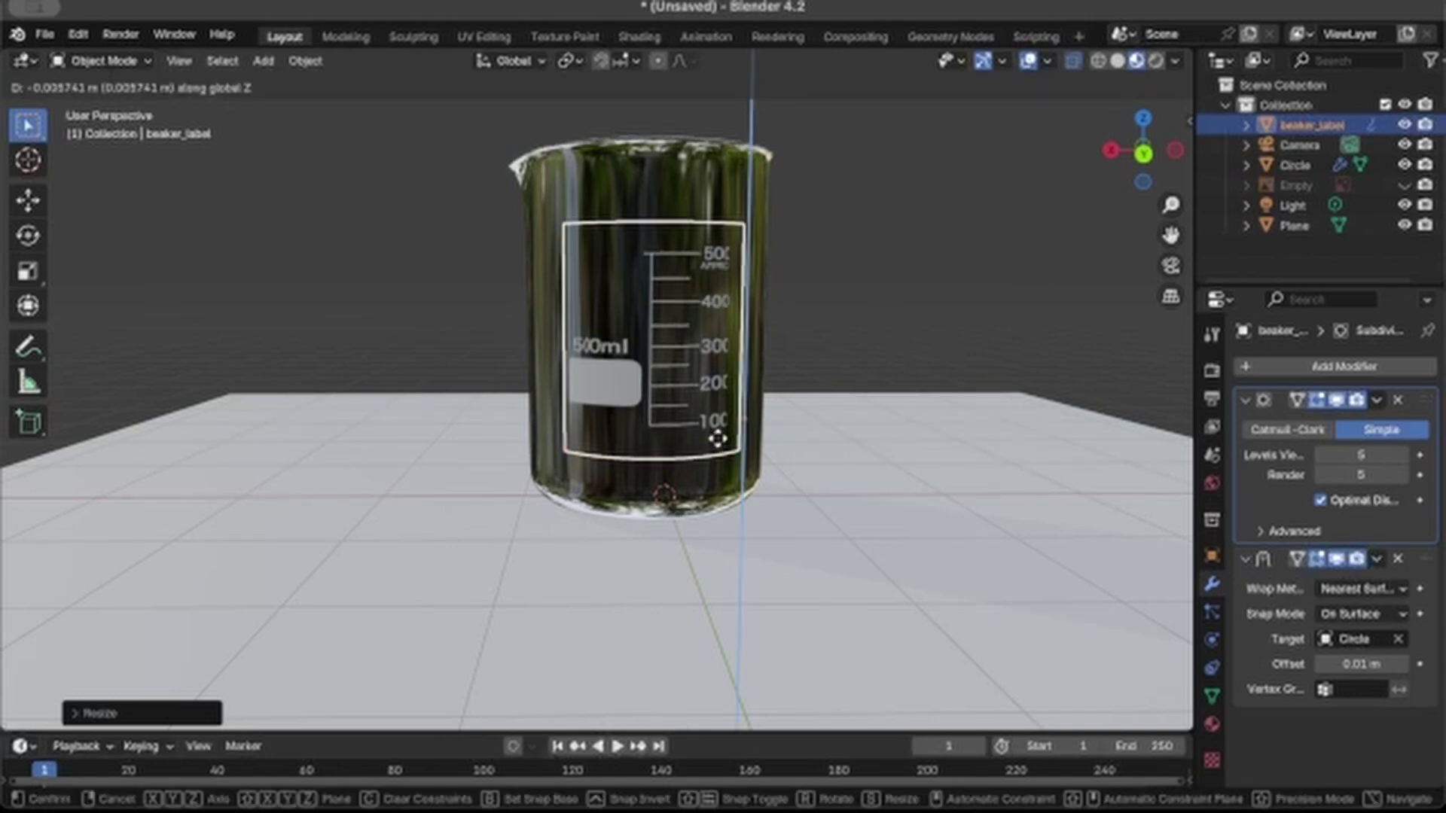
{"action": "left_click", "coordinate": [719, 458]}
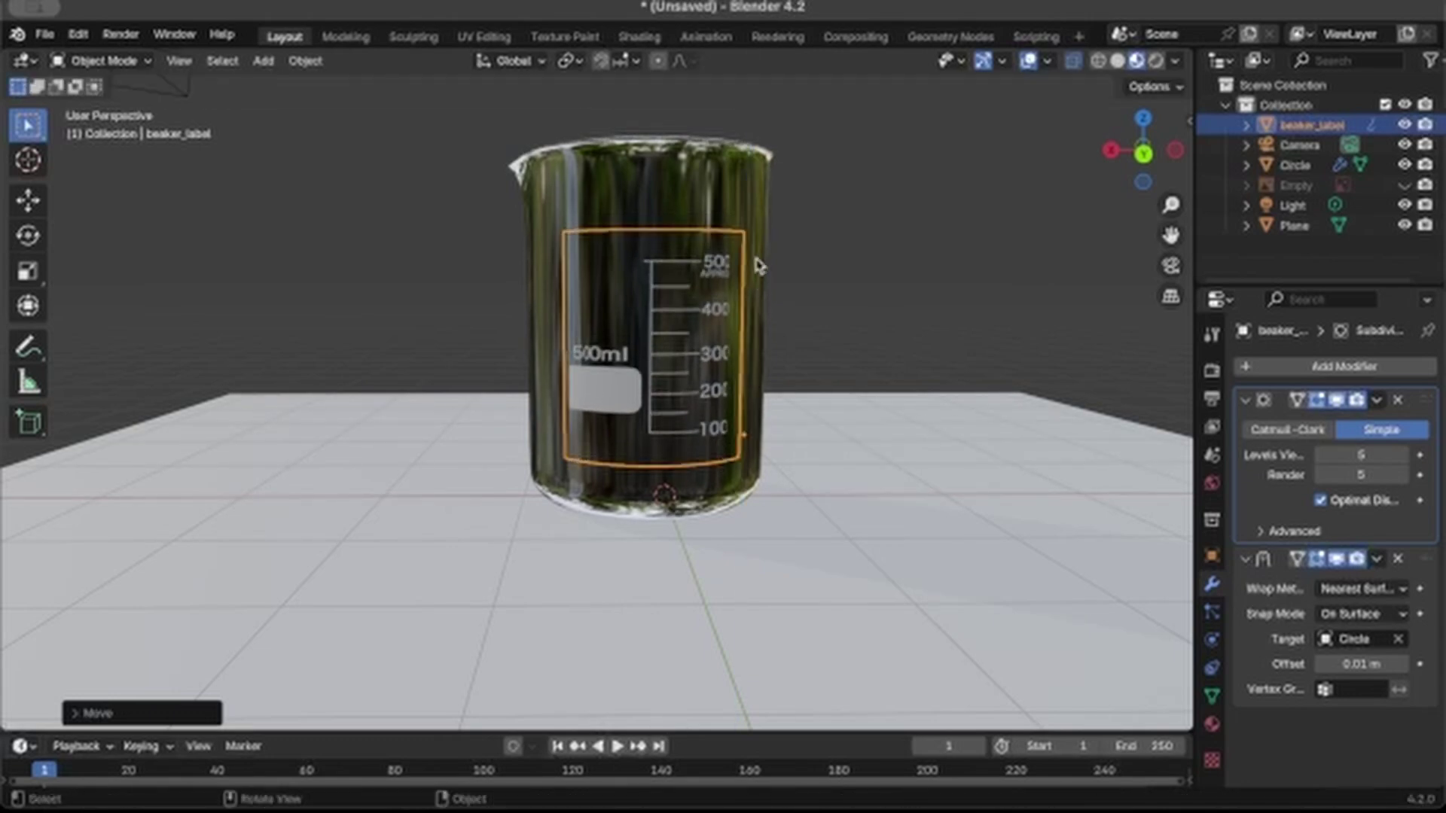
Step: Enlarge the label uniformly by a factor of about 1.03, plus about 1.03 more along the global X axis
{"action": "key", "text": "s"}
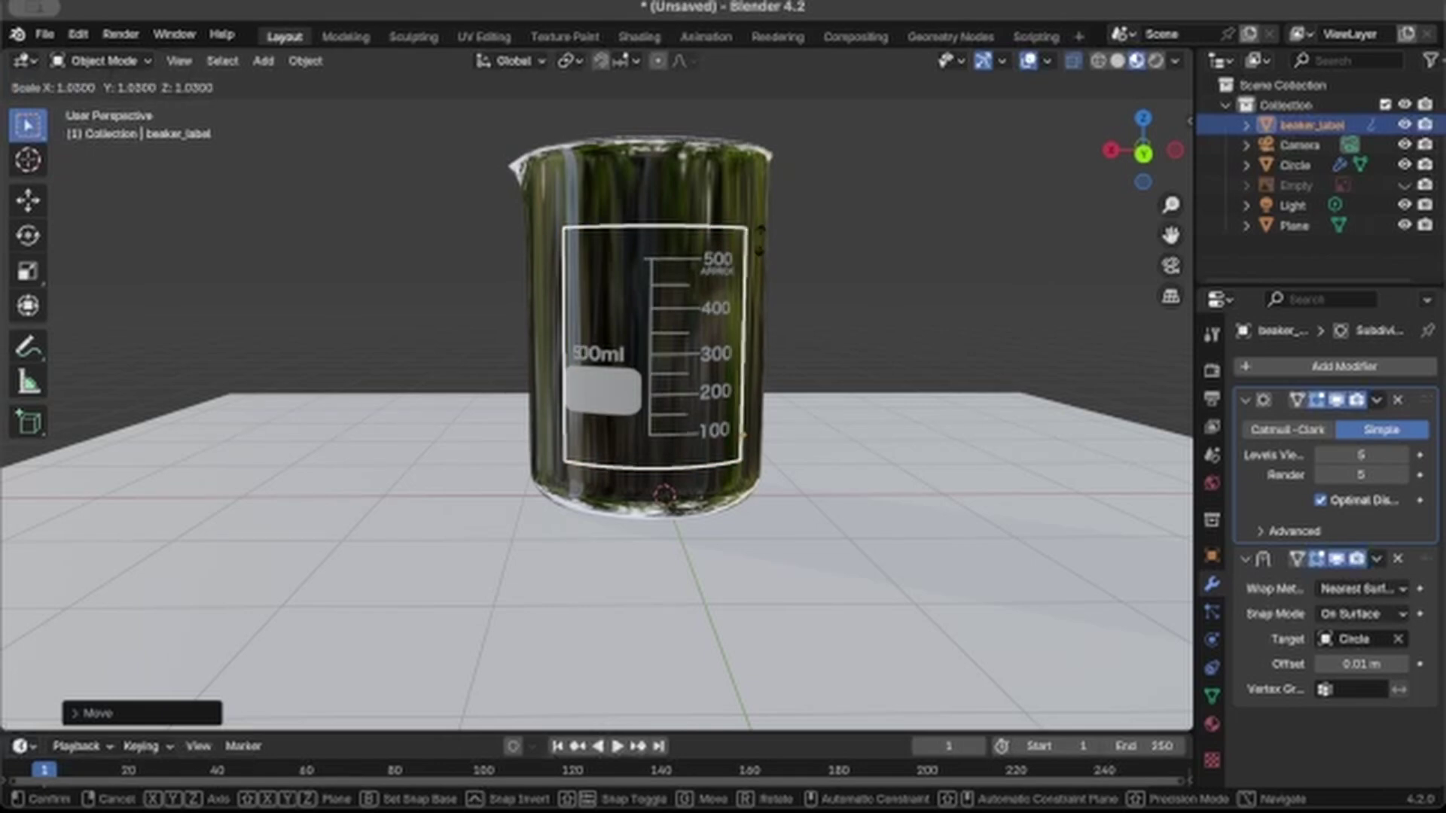
{"action": "left_click", "coordinate": [762, 247]}
{"action": "key", "text": "s"}
{"action": "key", "text": "x"}
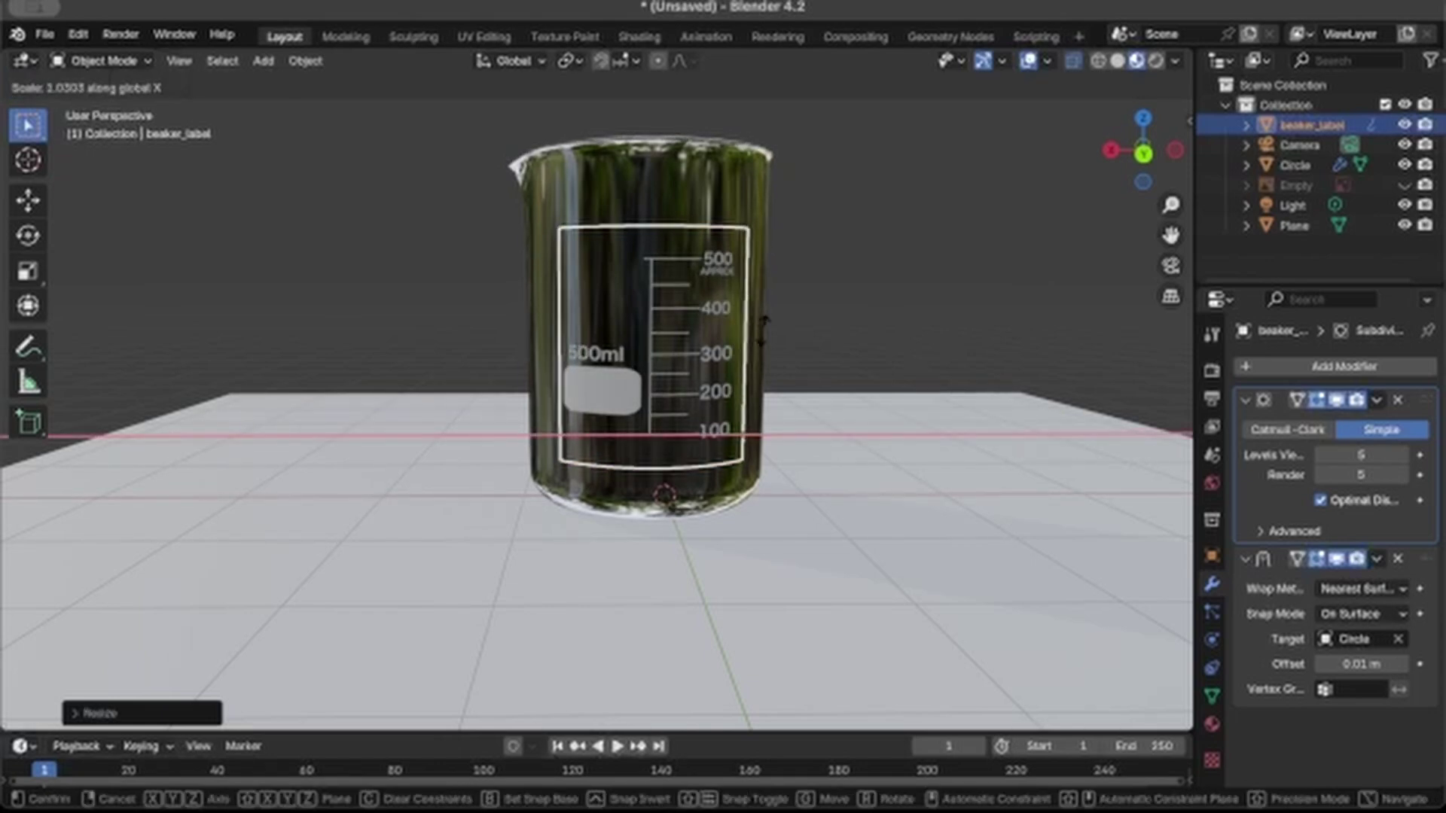
{"action": "left_click", "coordinate": [765, 332]}
Step: Inspect the resized label up close on the glass and switch the viewport to Rendered shading
{"action": "scroll", "coordinate": [800, 333], "scroll_direction": "up", "scroll_amount": 4}
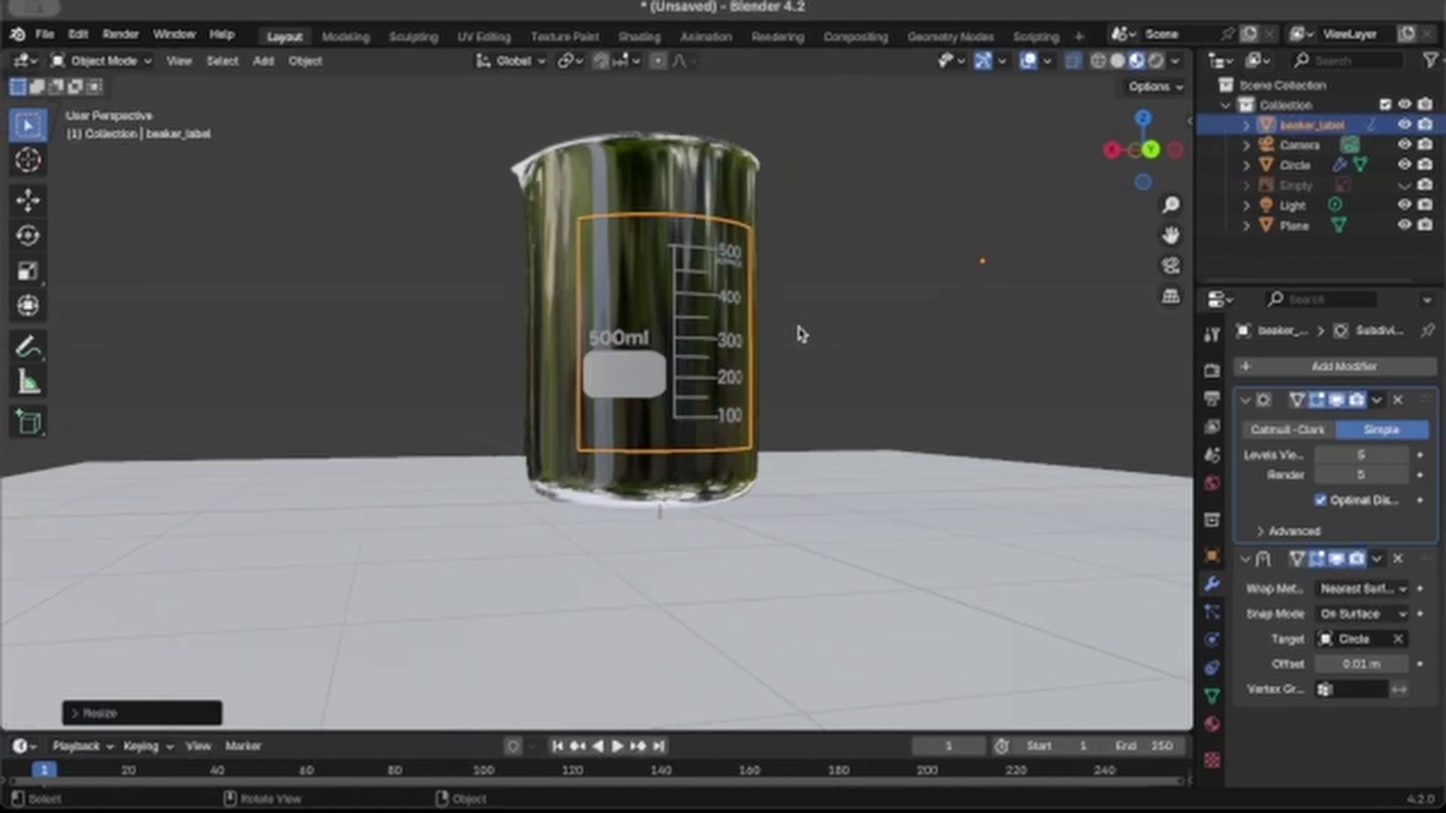
{"action": "scroll", "coordinate": [801, 333], "scroll_direction": "up", "scroll_amount": 4}
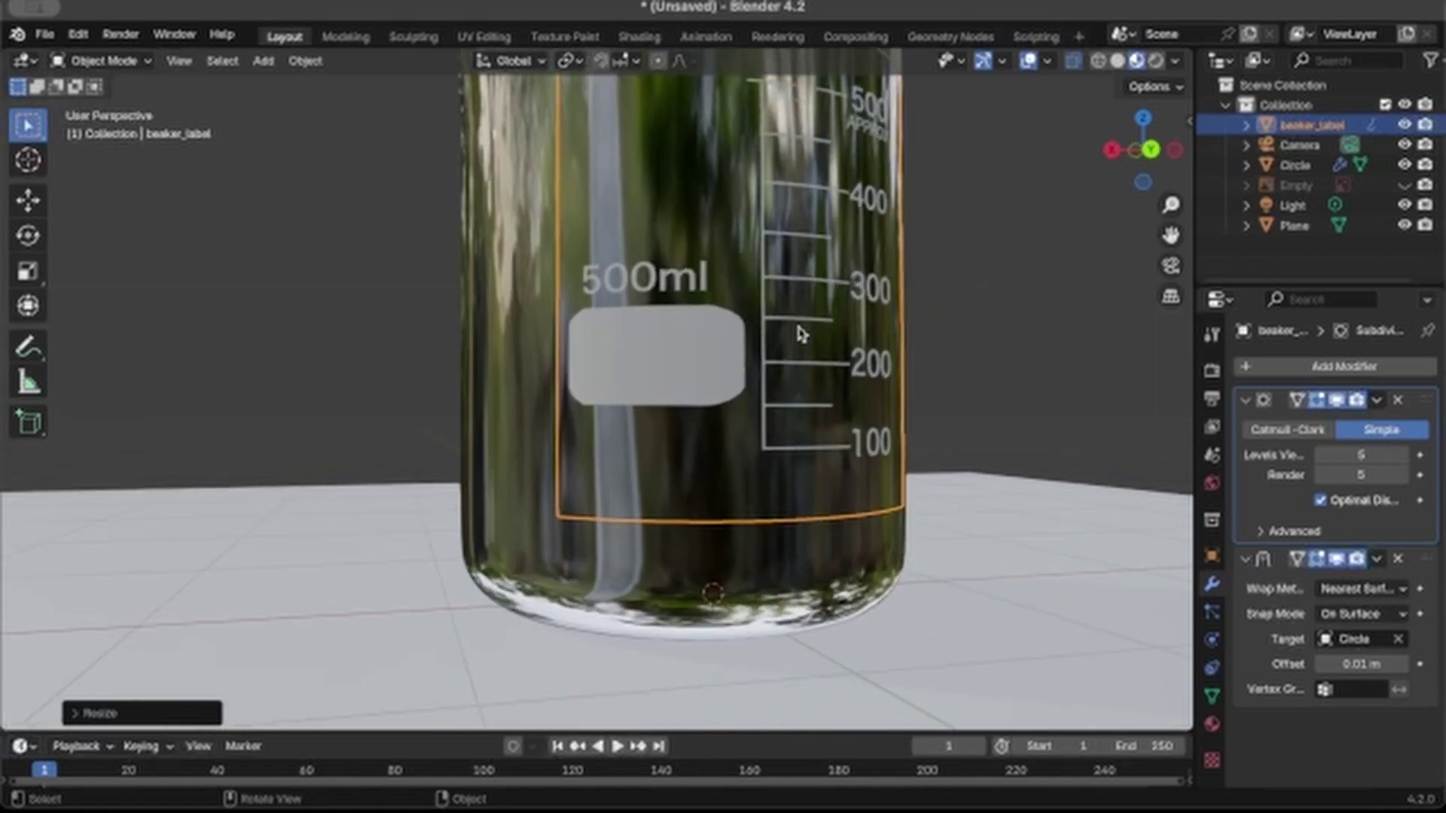
{"action": "scroll", "coordinate": [801, 333], "scroll_direction": "down", "scroll_amount": 2}
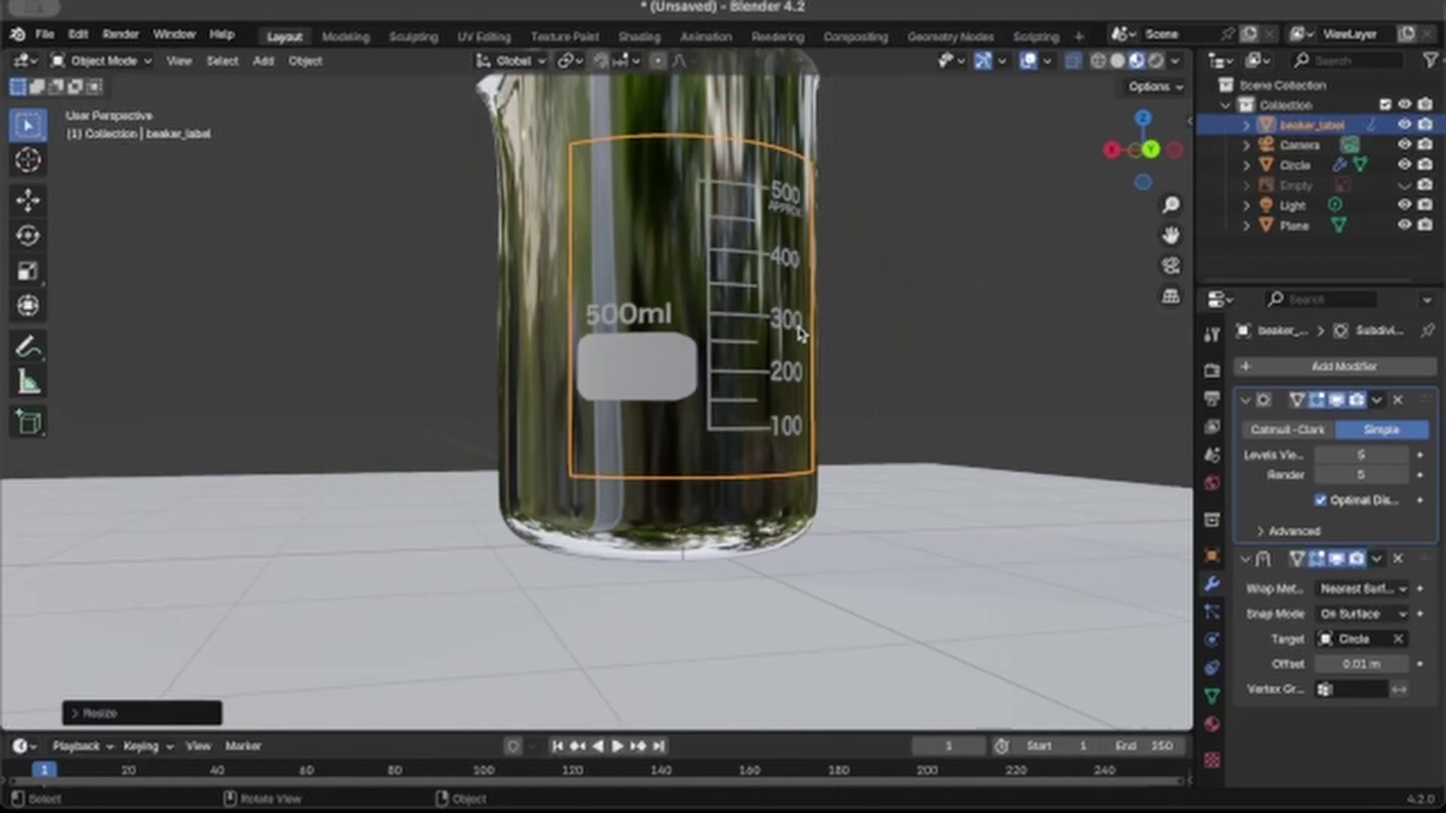
{"action": "left_click", "coordinate": [1156, 60]}
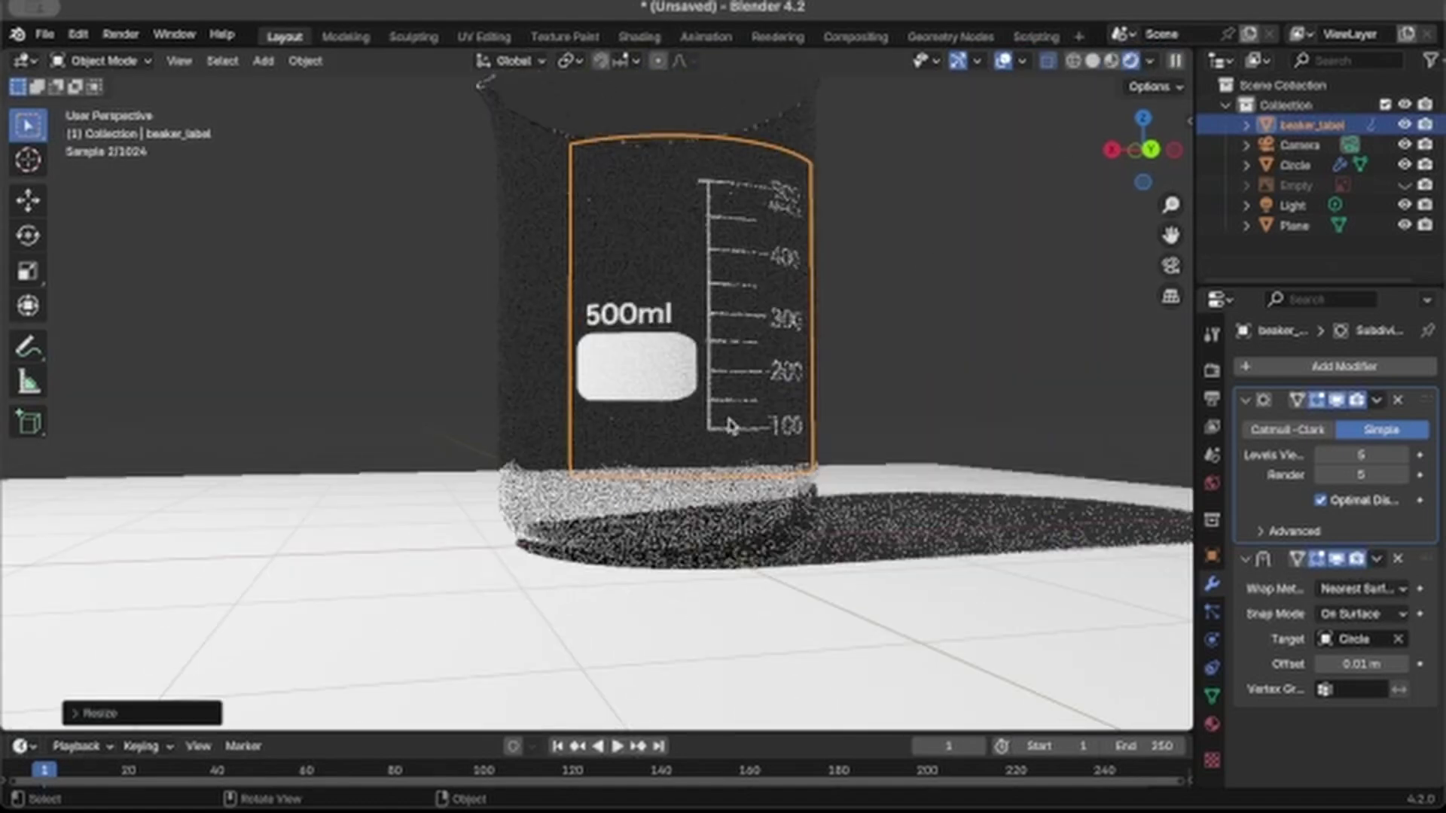
{"action": "middle_click_drag", "start_coordinate": [729, 427], "coordinate": [783, 450]}
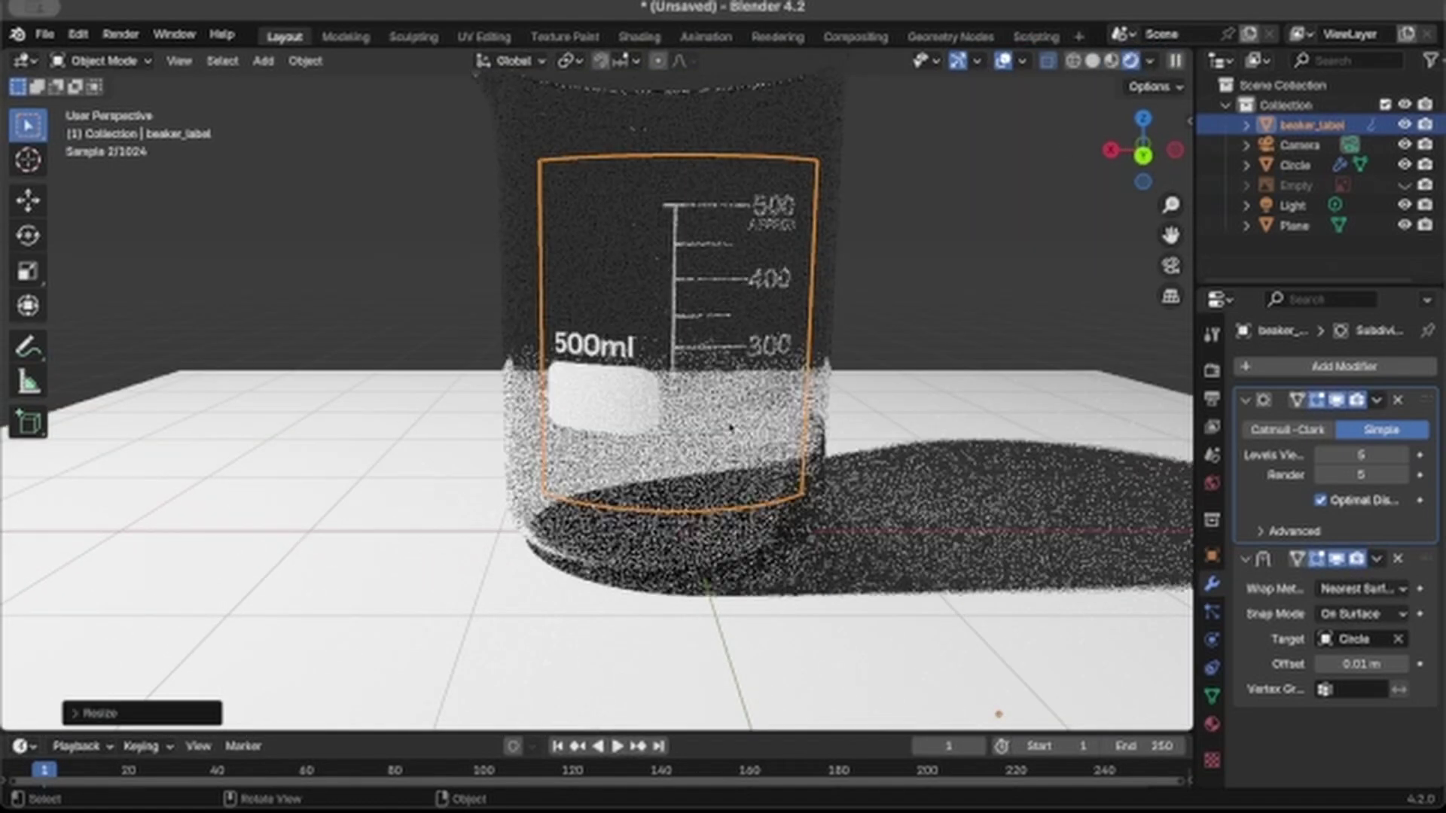